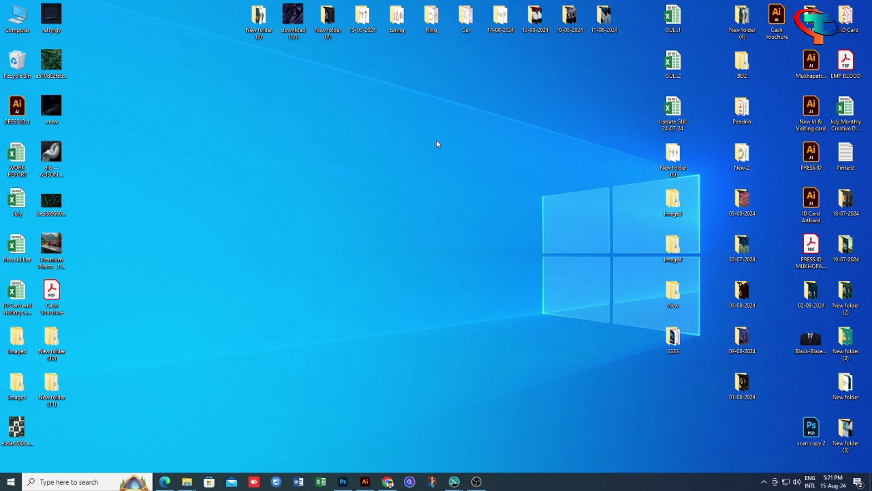
Step: Refresh the desktop and launch Photoshop from the taskbar
right_click(437, 140)
left_click(454, 167)
left_click(343, 481)
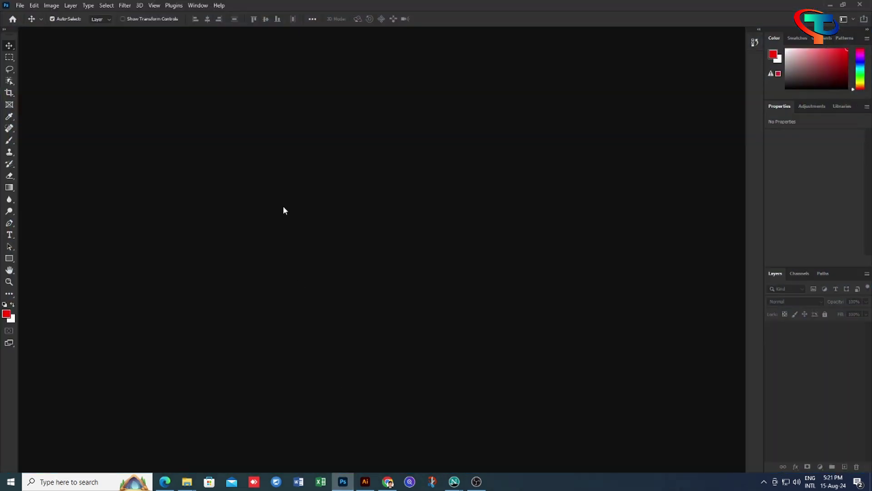
Step: Open the last certificate scan from the Cer folder on the Desktop
left_click(19, 5)
left_click(25, 25)
left_click(46, 21)
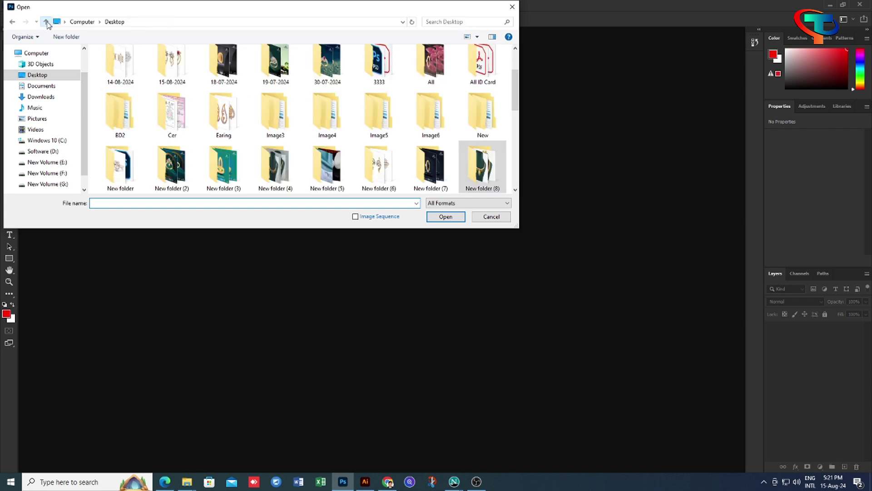
scroll(413, 110, "up", 1)
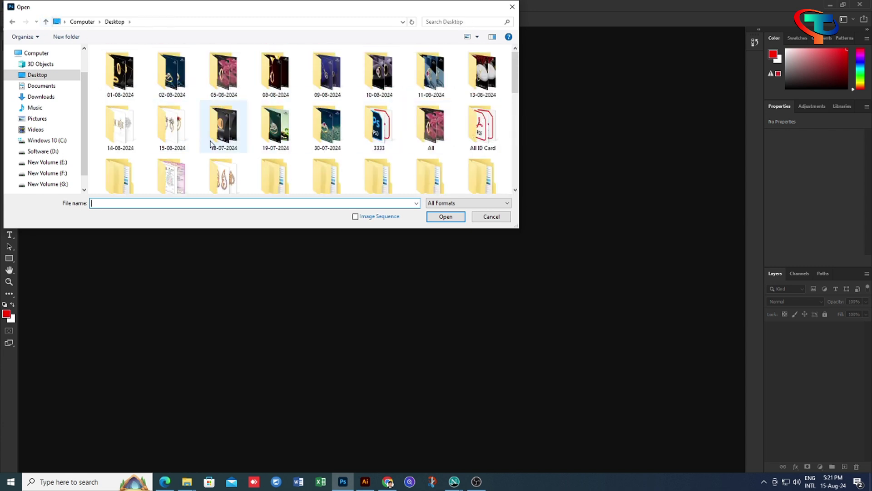
scroll(214, 144, "down", 1)
double_click(173, 170)
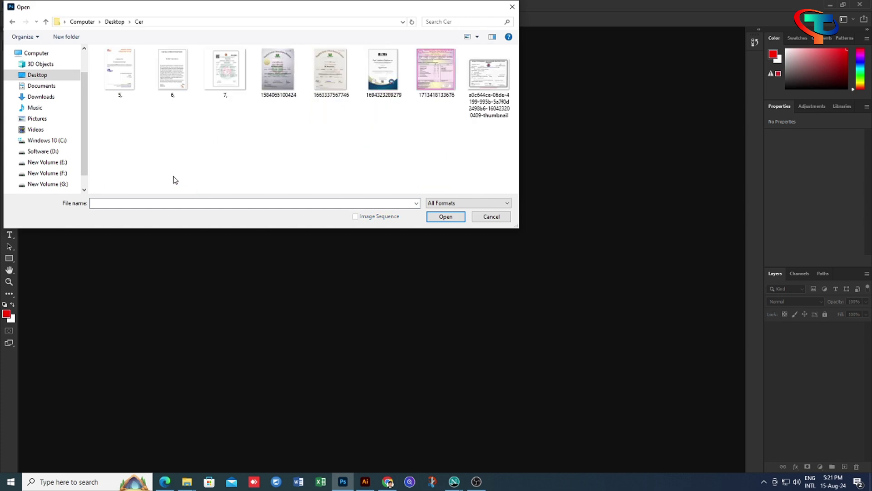
left_click(488, 75)
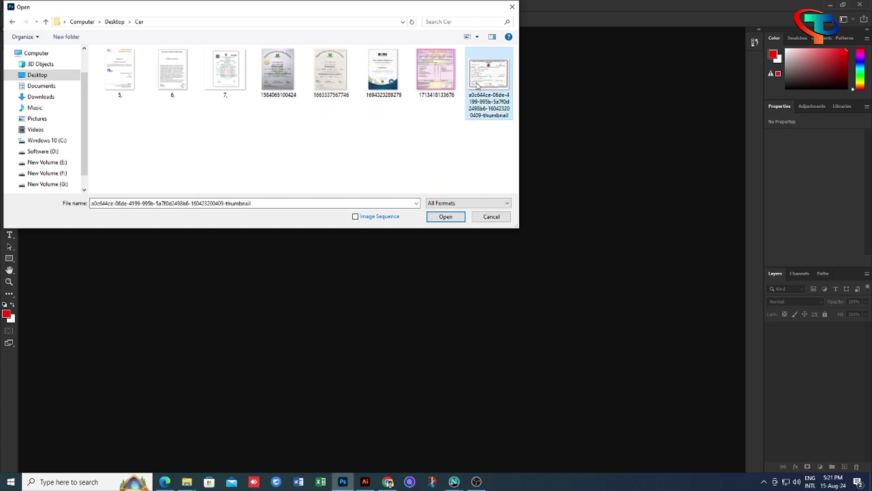
left_click(445, 217)
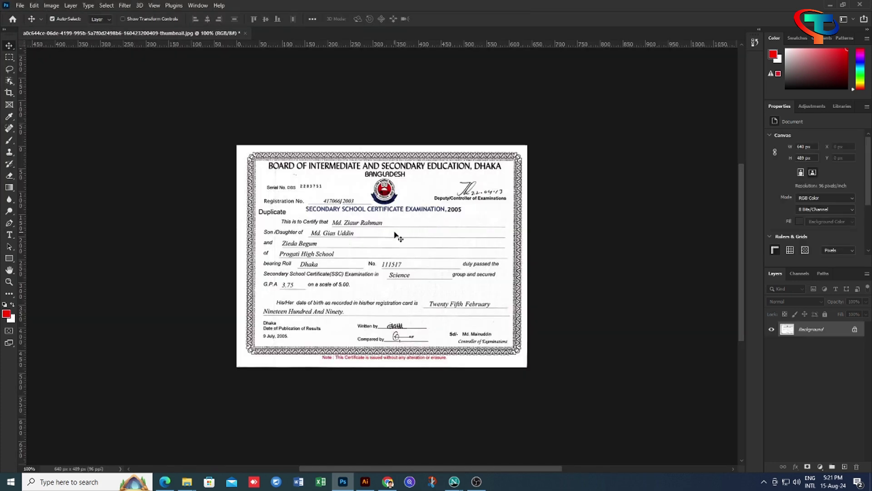
Step: Zoom the certificate to about 195% to inspect the handwritten entries
scroll(369, 222, "up", 3)
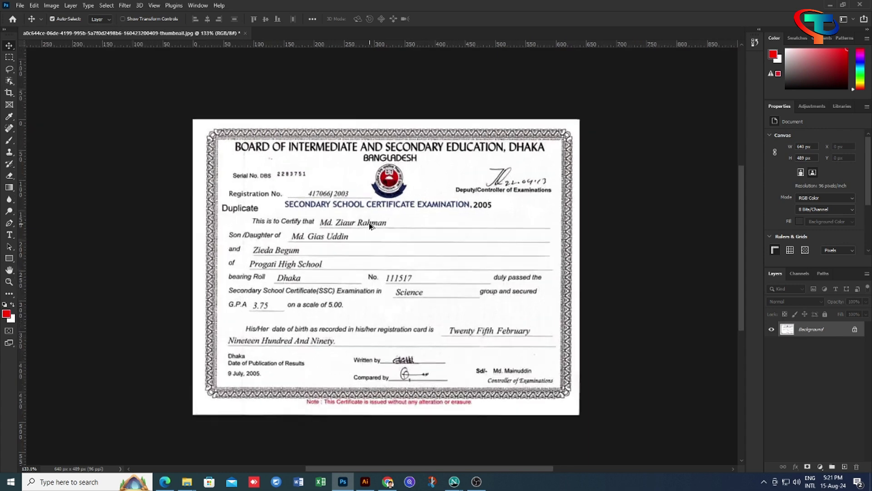
scroll(369, 223, "up", 1)
scroll(369, 223, "up", 1)
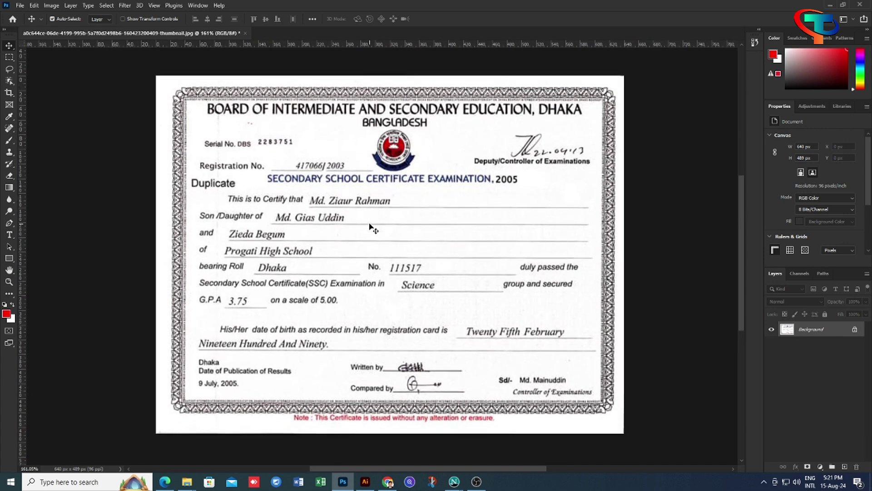
scroll(369, 223, "down", 2)
scroll(369, 223, "up", 2)
scroll(579, 231, "down", 2)
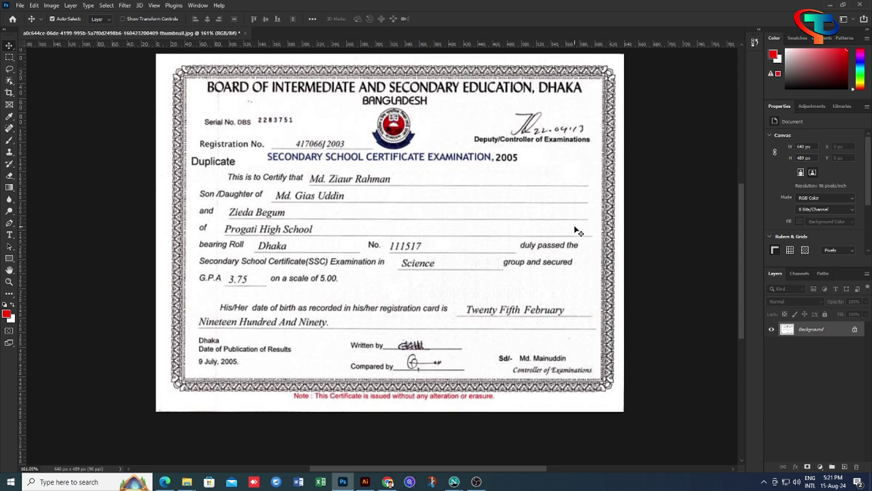
scroll(578, 231, "up", 1)
scroll(473, 226, "up", 1)
scroll(473, 226, "up", 1)
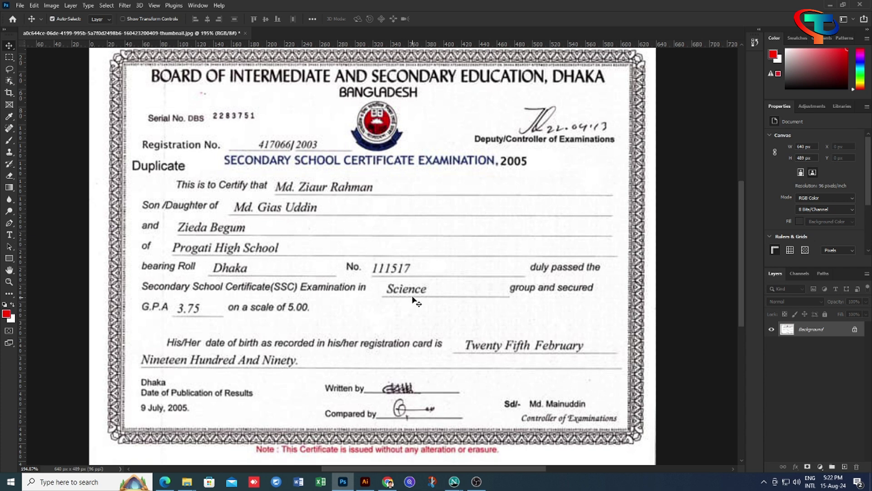
scroll(417, 301, "up", 1)
Step: Cover the holder's name with a blank paper patch copied from beside it
left_click(9, 56)
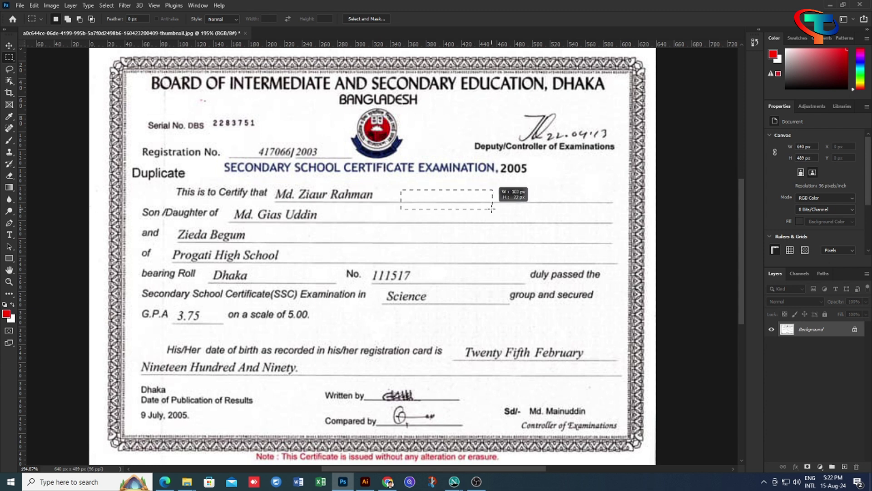
left_click_drag(458, 209, 493, 210)
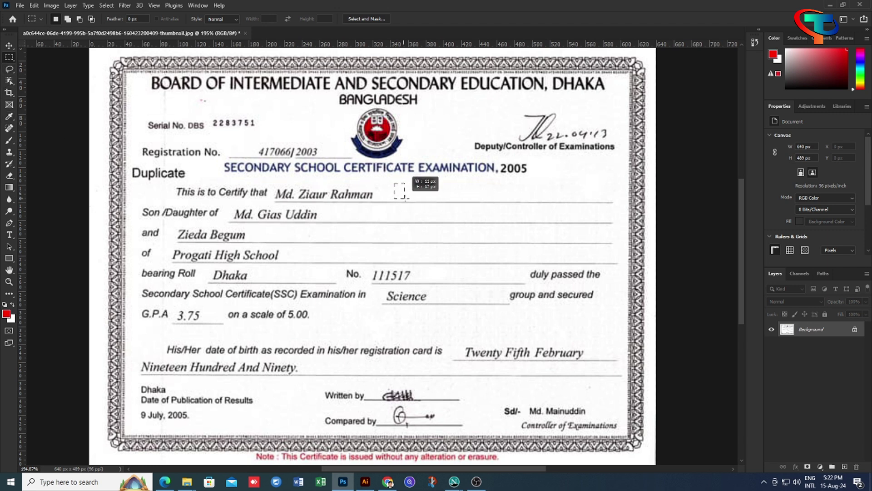
left_click_drag(405, 198, 494, 208)
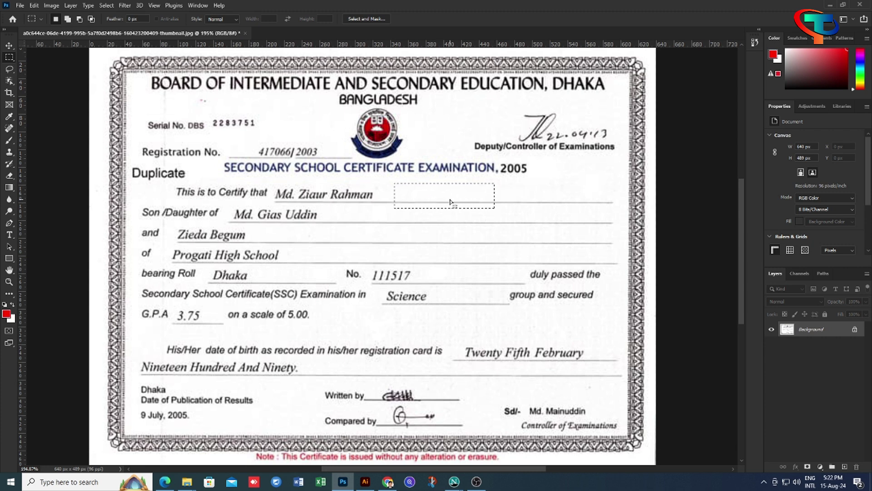
left_click(9, 46)
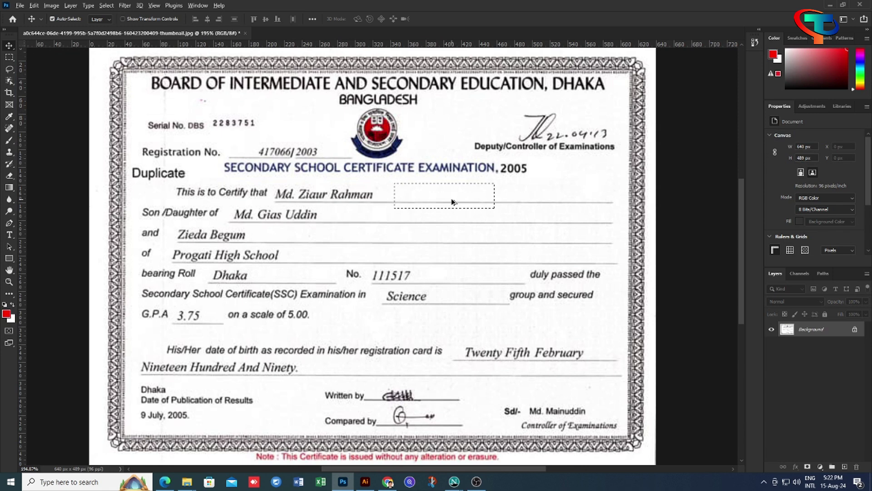
left_click_drag(433, 201, 350, 199)
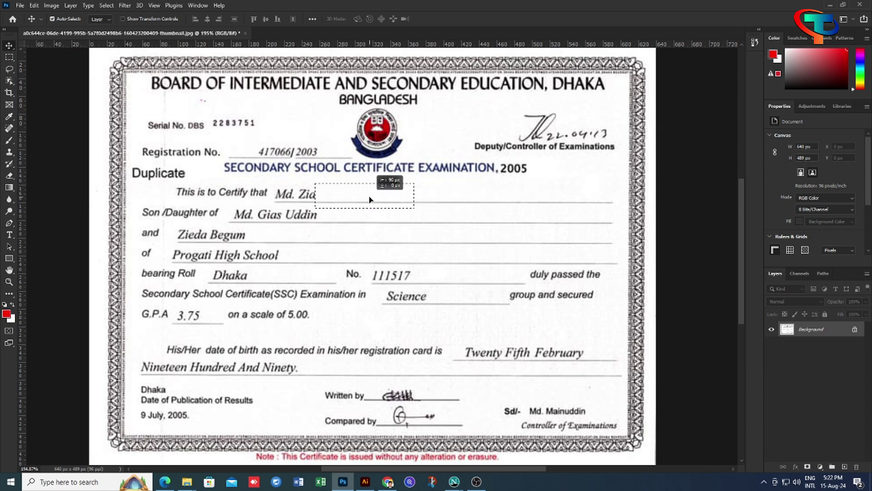
mouse_move(351, 198)
left_mouse_down()
mouse_move(325, 198)
mouse_move(350, 200)
left_mouse_up()
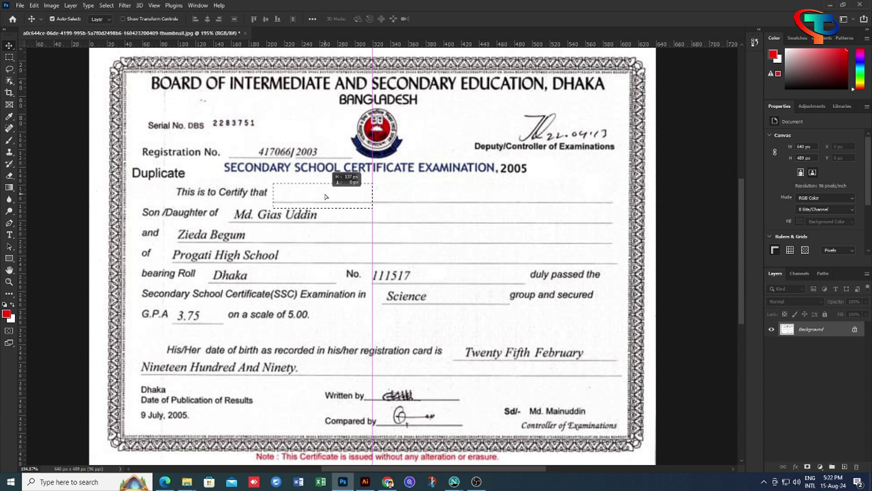
key("ctrl+d")
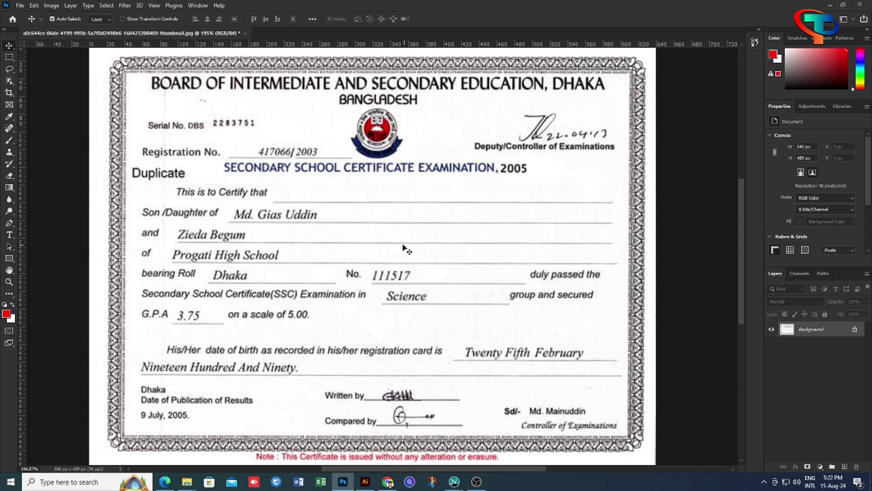
scroll(386, 248, "up", 1)
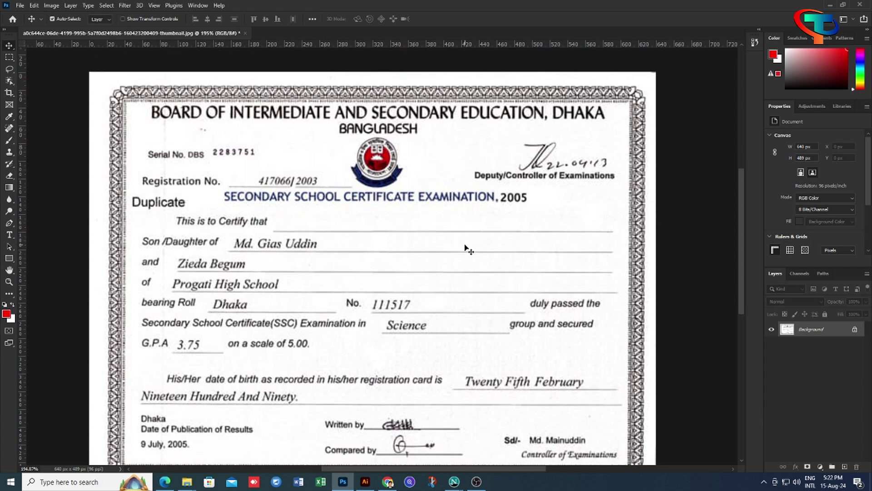
Step: Cover the father's name on the Son/Daughter of line with adjacent blank paper
scroll(469, 249, "down", 1)
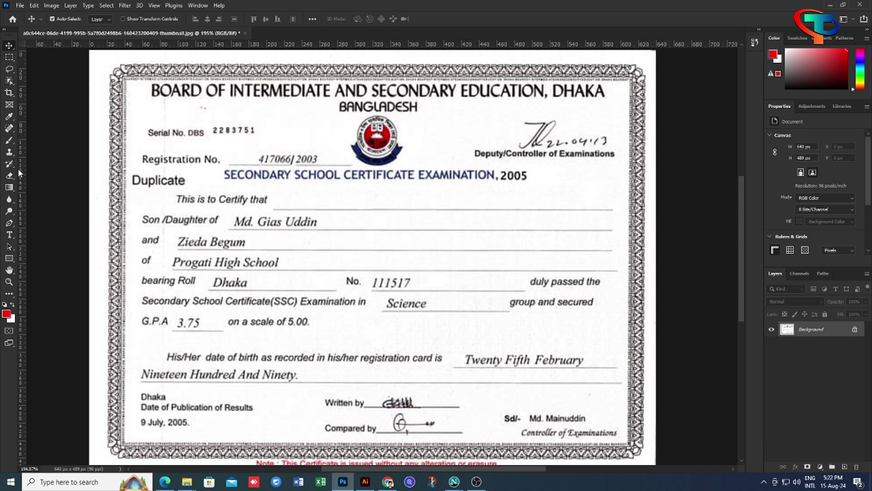
left_click(9, 58)
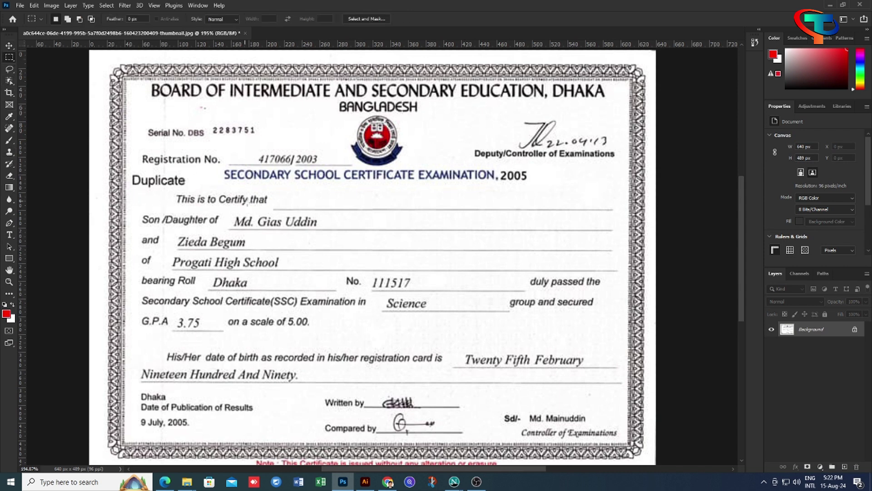
left_click_drag(358, 214, 469, 237)
left_click(9, 45)
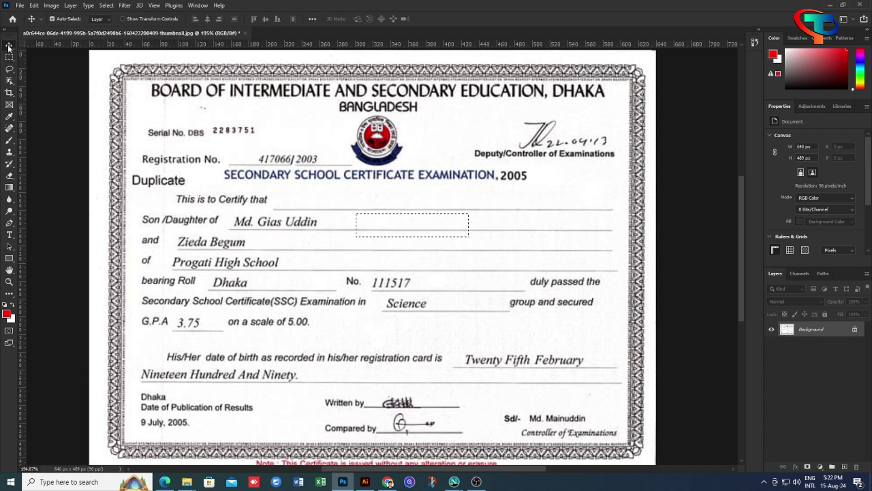
left_click_drag(401, 222, 286, 226)
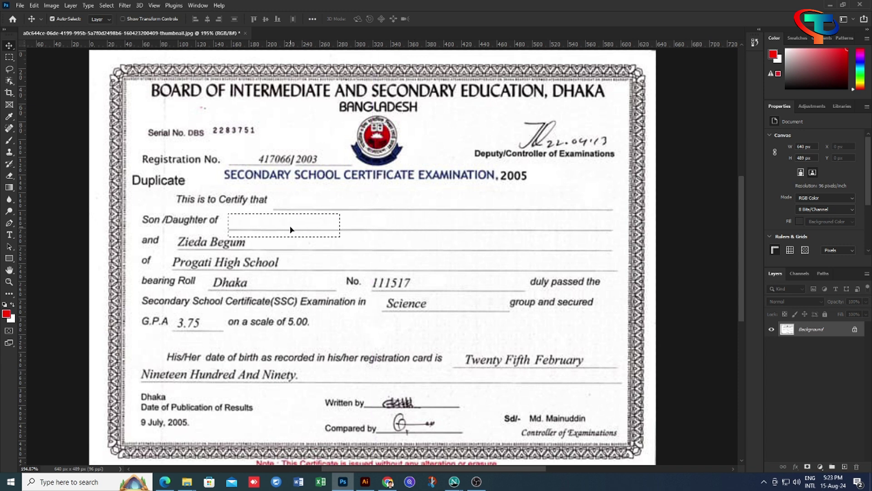
scroll(356, 250, "down", 2)
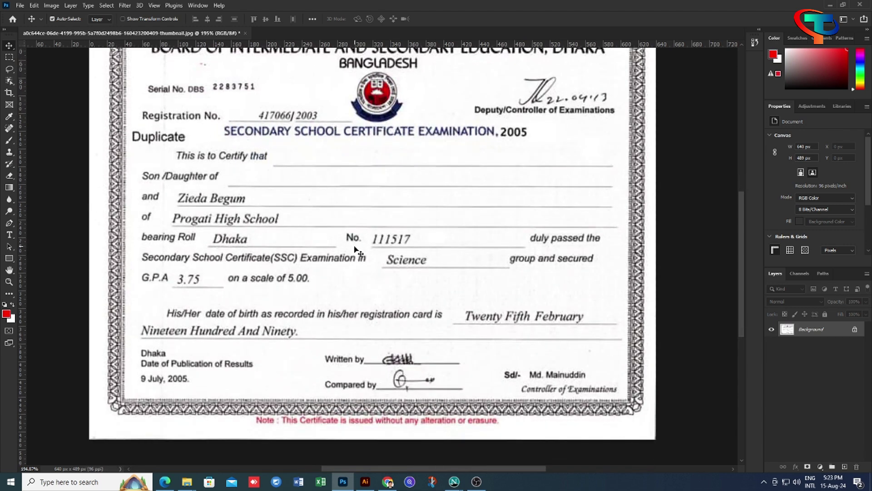
Step: Slide a blank paper patch over the mother's name on the 'and' line
left_click(10, 58)
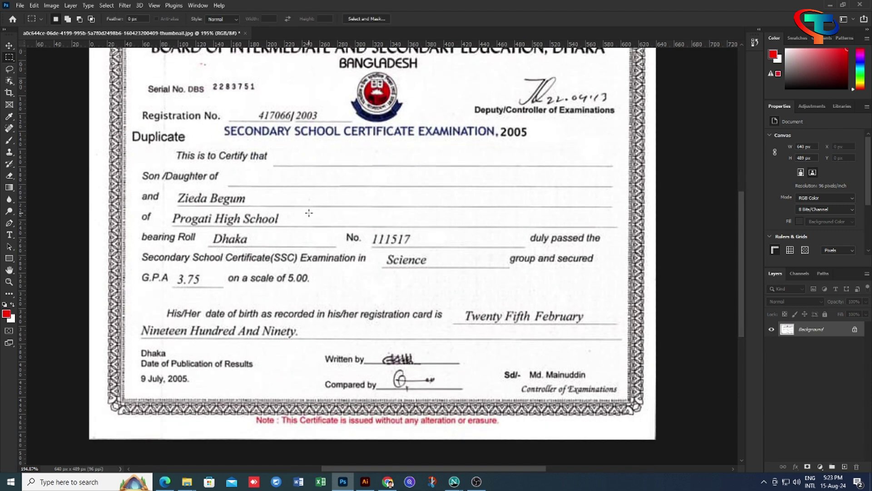
left_click_drag(314, 197, 448, 213)
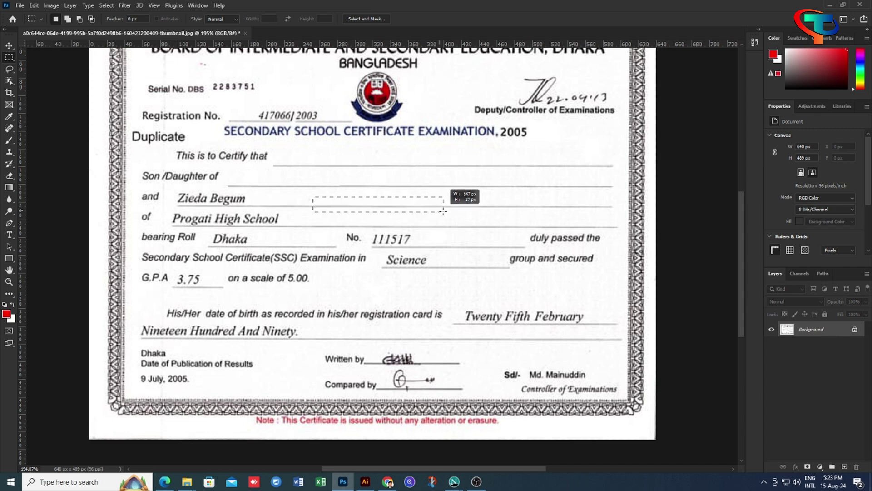
left_click(447, 214)
left_click_drag(320, 195, 473, 212)
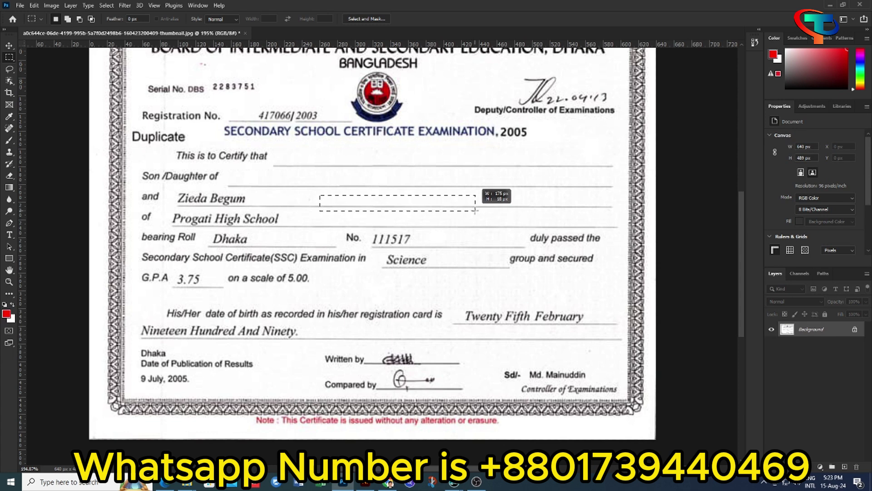
left_click_drag(473, 212, 476, 211)
left_click(9, 45)
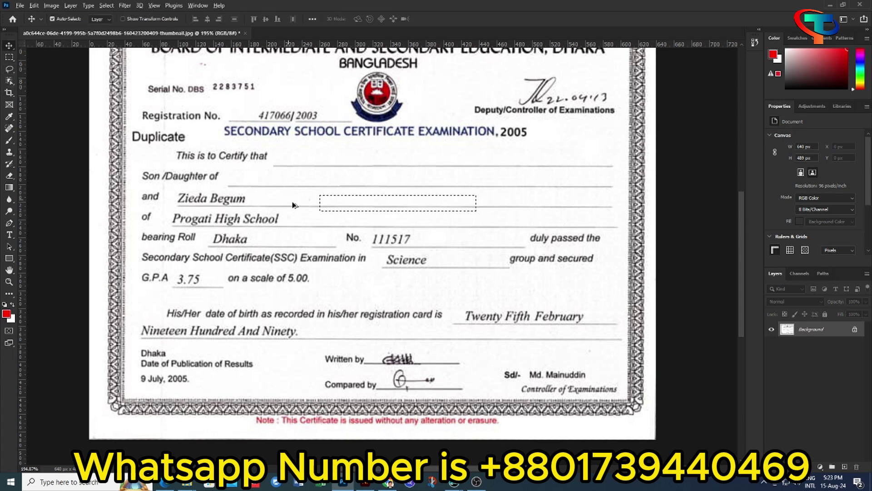
left_click_drag(375, 207, 244, 207)
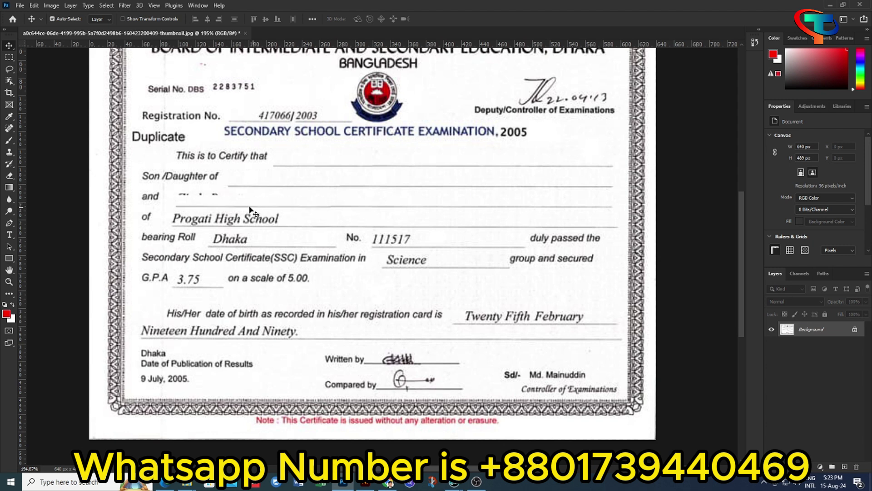
Step: Patch over the leftover traces of the mother's name and deselect
left_click(9, 57)
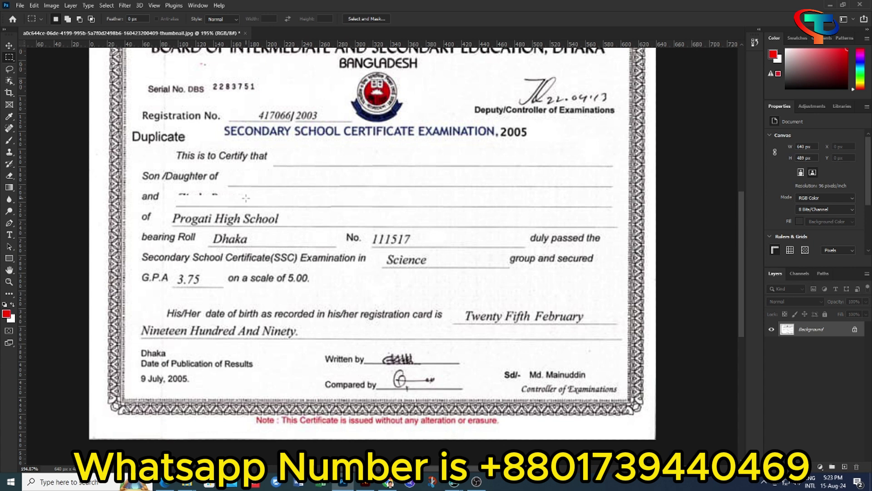
left_click_drag(248, 192, 341, 203)
key("v")
left_click_drag(299, 196, 223, 196)
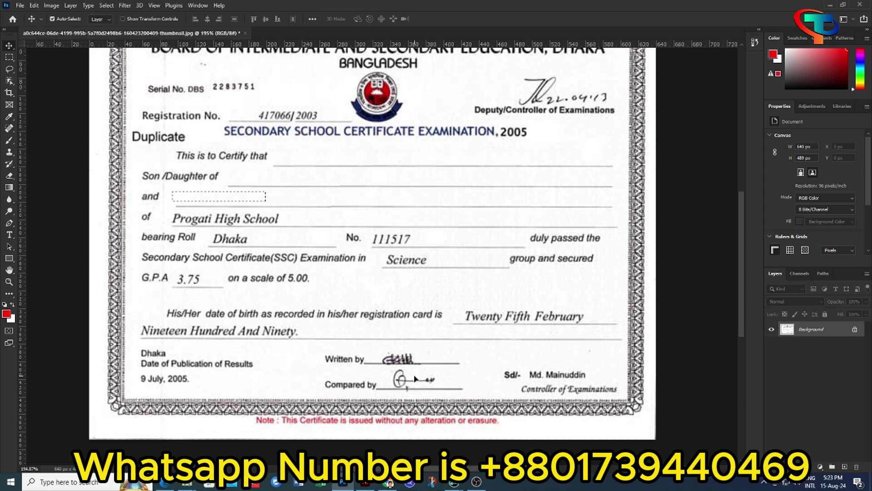
key("ctrl+d")
scroll(342, 279, "up", 3)
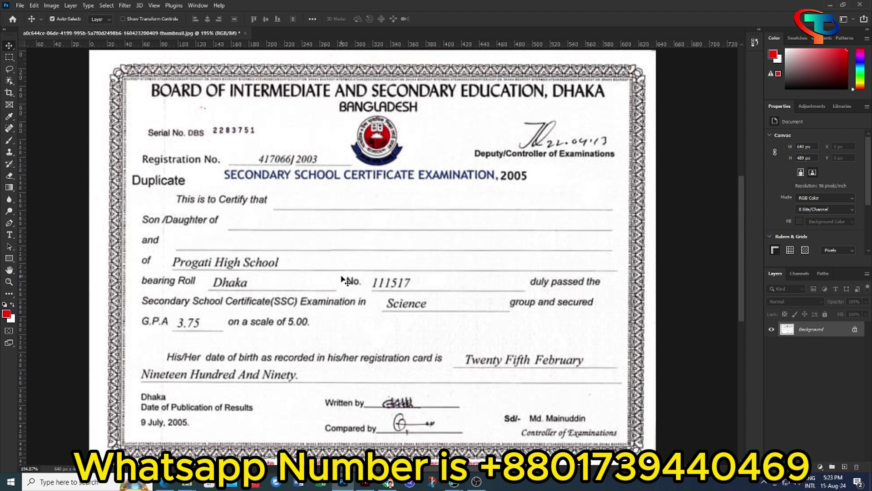
Step: Cover 'Progati High School' on the 'of' line with blank paper patches
scroll(343, 279, "down", 1)
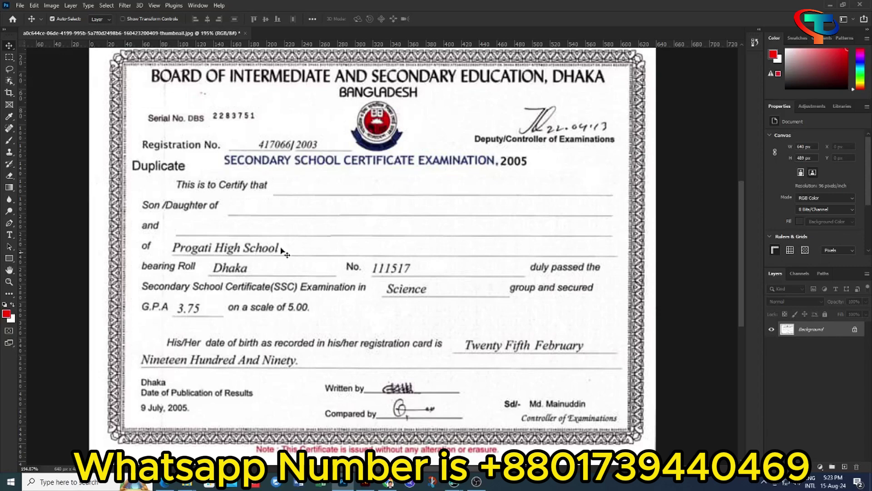
left_click(9, 57)
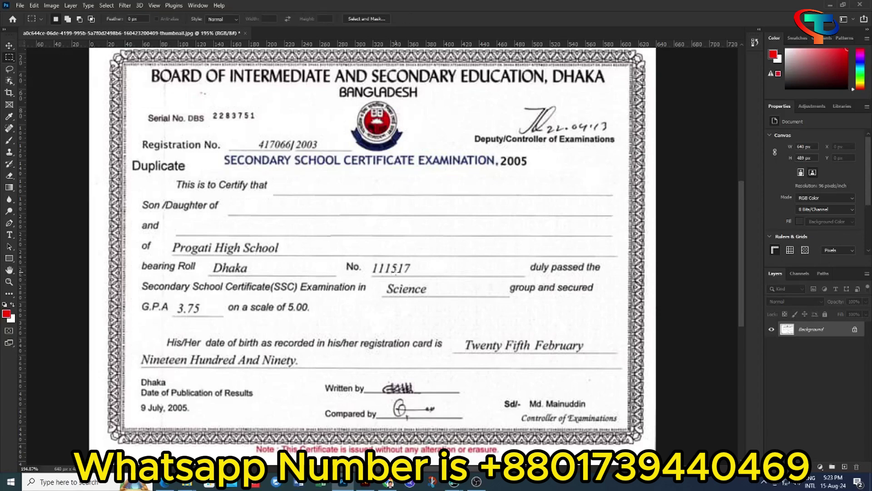
left_click_drag(313, 239, 437, 251)
key("ctrl+d")
left_click_drag(296, 243, 346, 260)
key("v")
left_click_drag(298, 254, 216, 254)
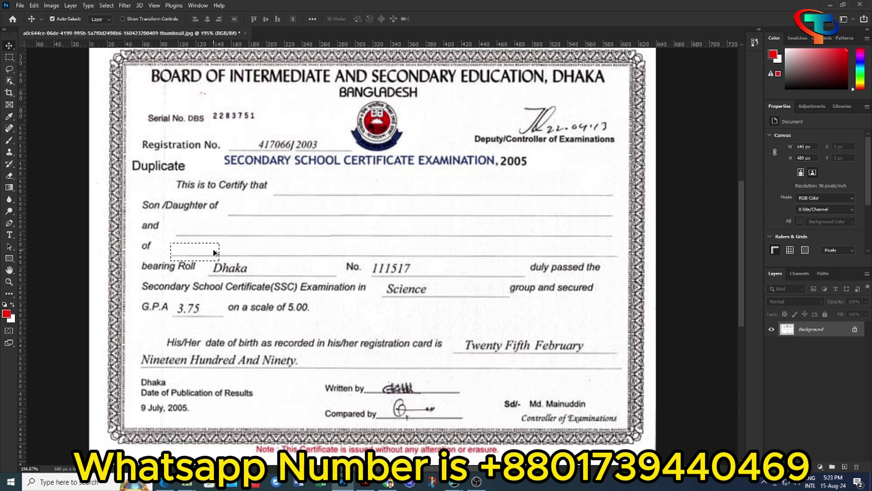
left_click_drag(217, 253, 214, 252)
scroll(330, 296, "down", 2)
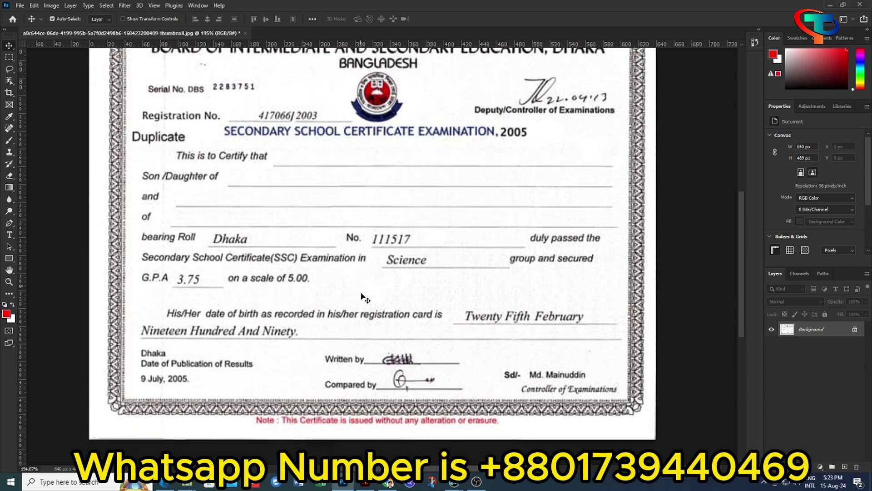
scroll(373, 294, "up", 2)
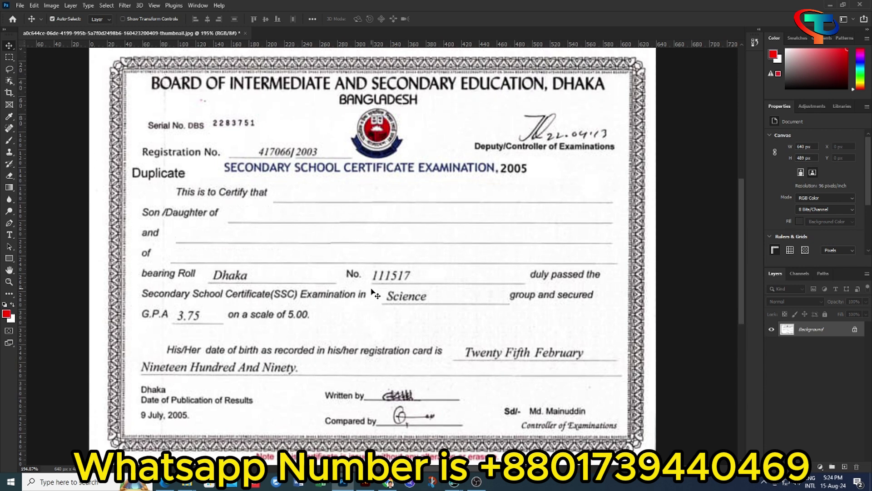
Step: Blank out the roll entry 'Dhaka' with a patch of nearby paper
left_click(9, 57)
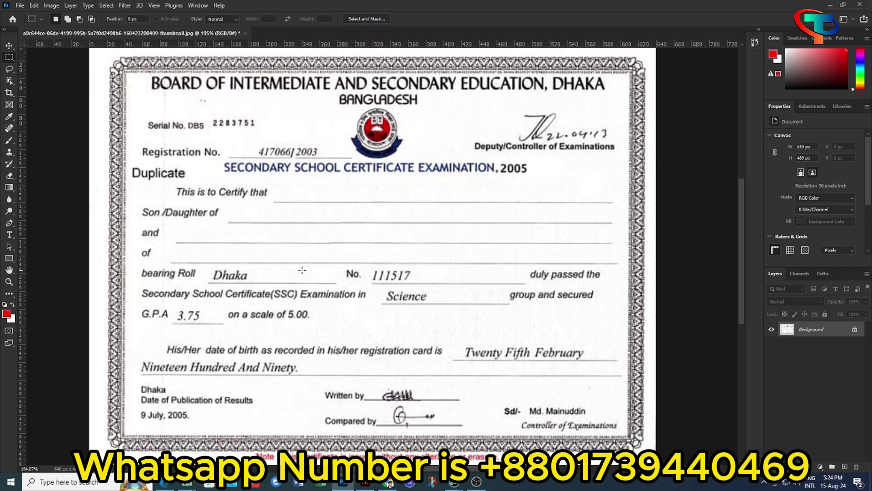
left_click_drag(265, 269, 327, 279)
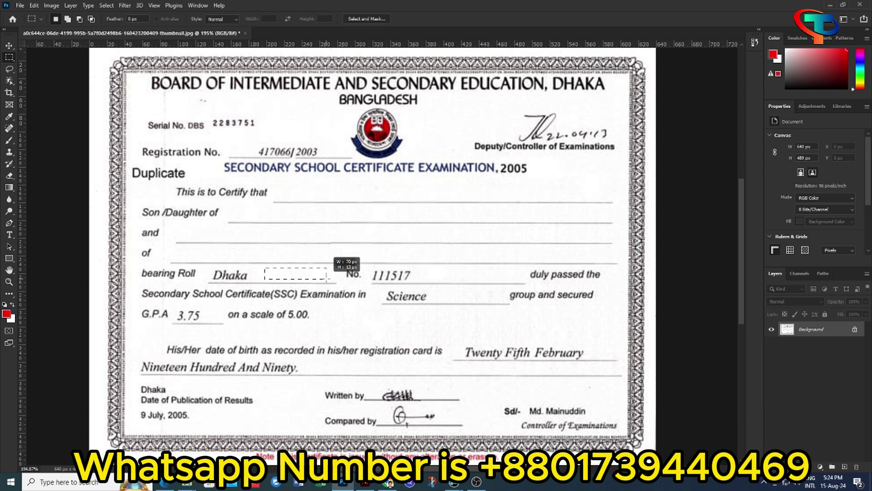
left_click(9, 46)
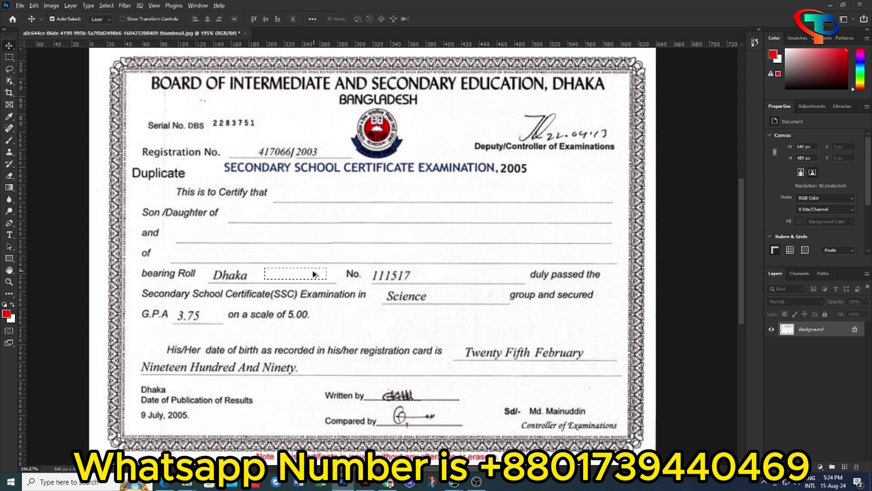
left_click_drag(287, 278, 252, 274)
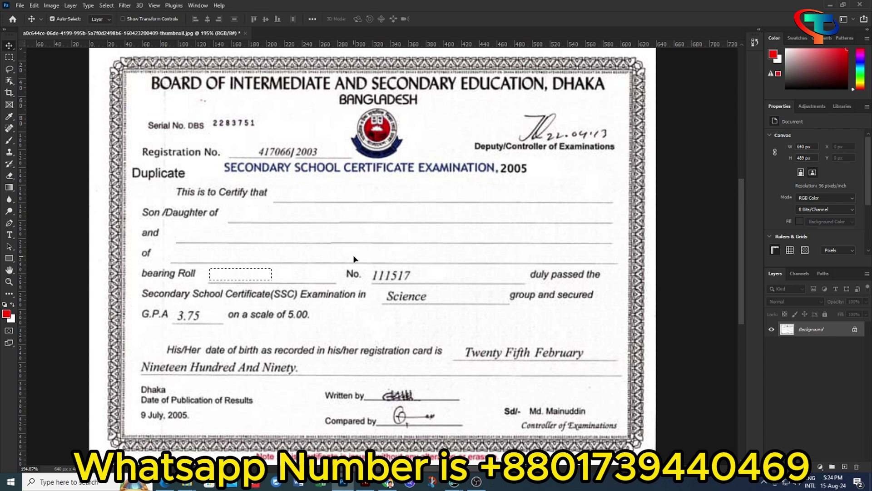
key("ctrl+d")
scroll(356, 260, "down", 2)
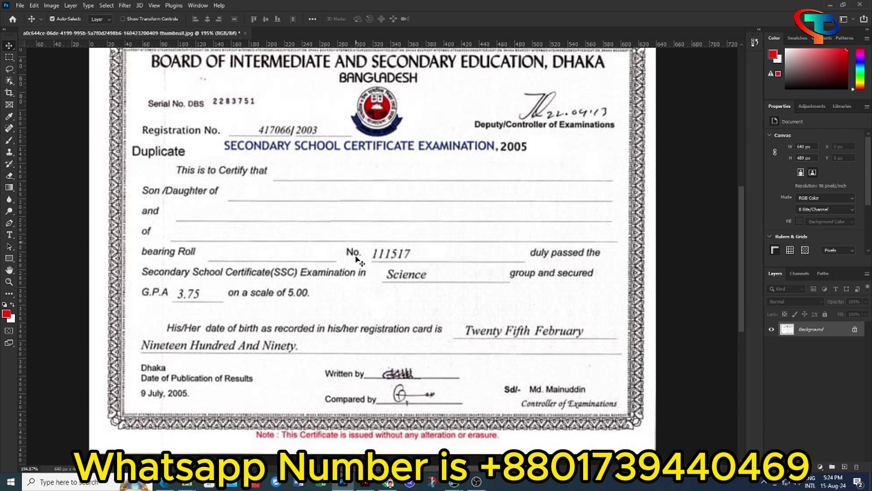
Step: Cover the number entry and the group word 'Science' with a blank patch
left_click(9, 58)
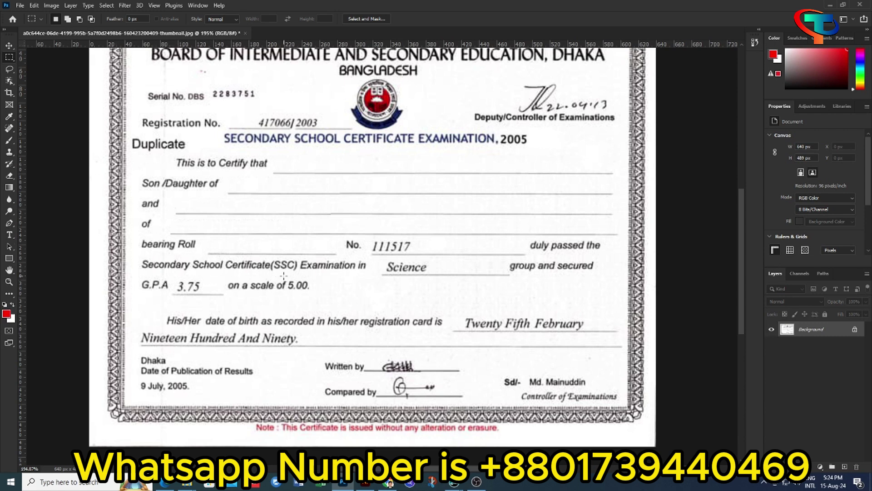
scroll(396, 275, "up", 2)
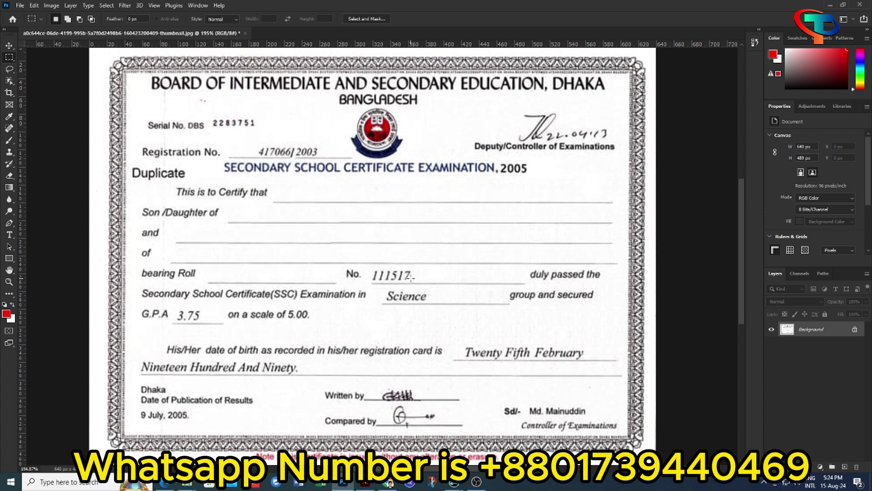
scroll(412, 279, "up", 1)
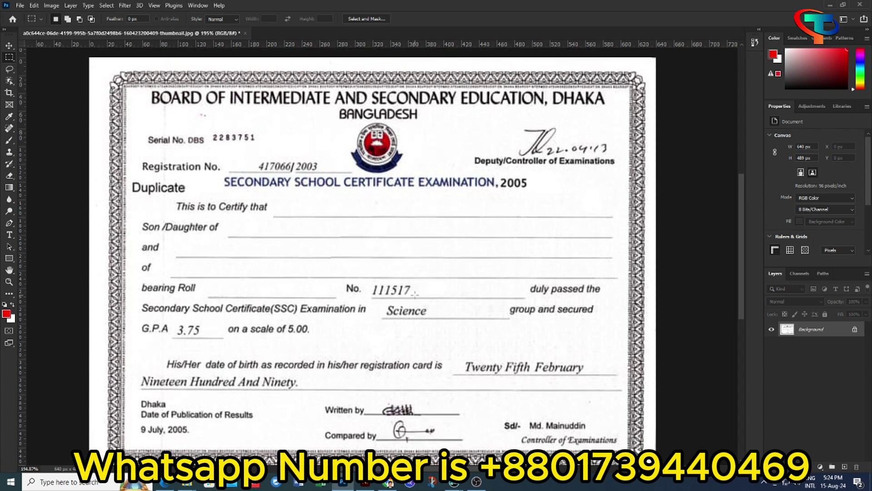
left_click_drag(446, 275, 473, 288)
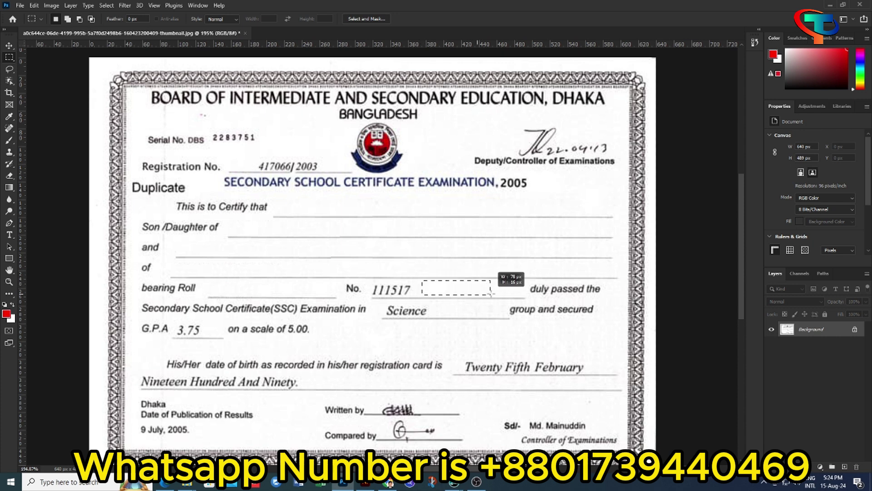
left_click_drag(422, 281, 493, 296)
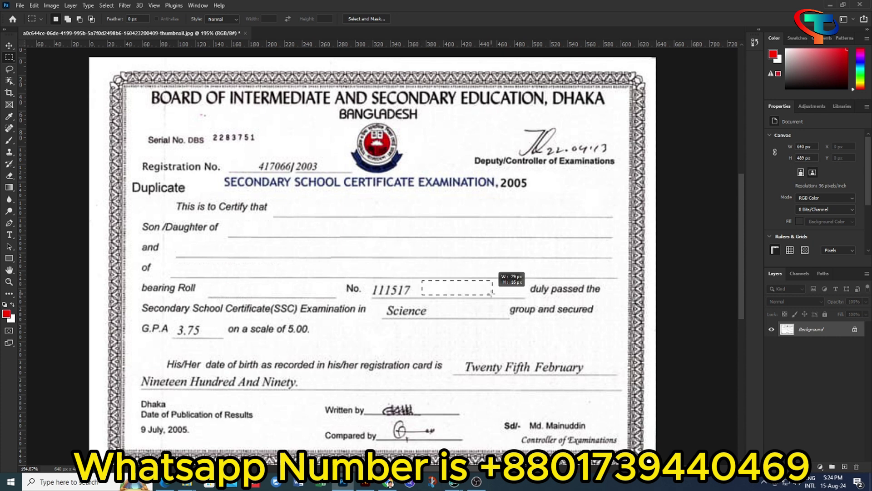
left_click(9, 46)
left_click_drag(446, 293, 393, 289)
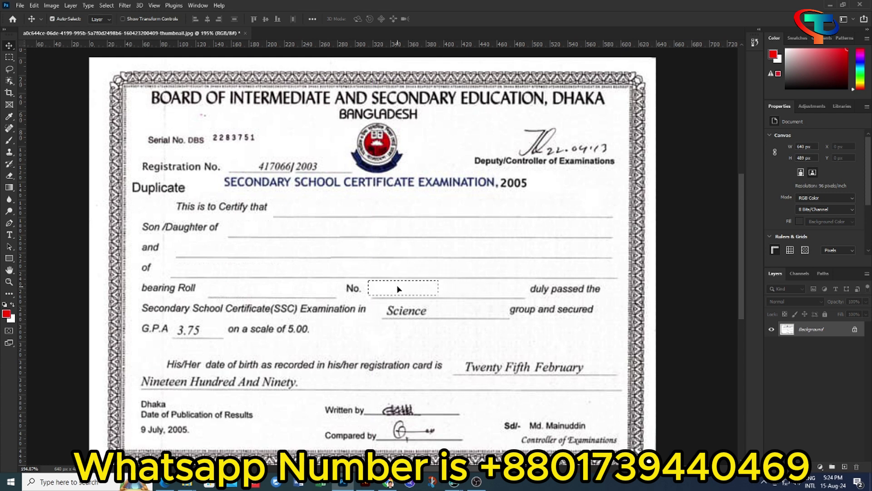
key("Down")
left_click_drag(400, 306, 403, 309)
Step: Hide the GPA value 3.75 under blank paper taken from just below it
left_click(9, 58)
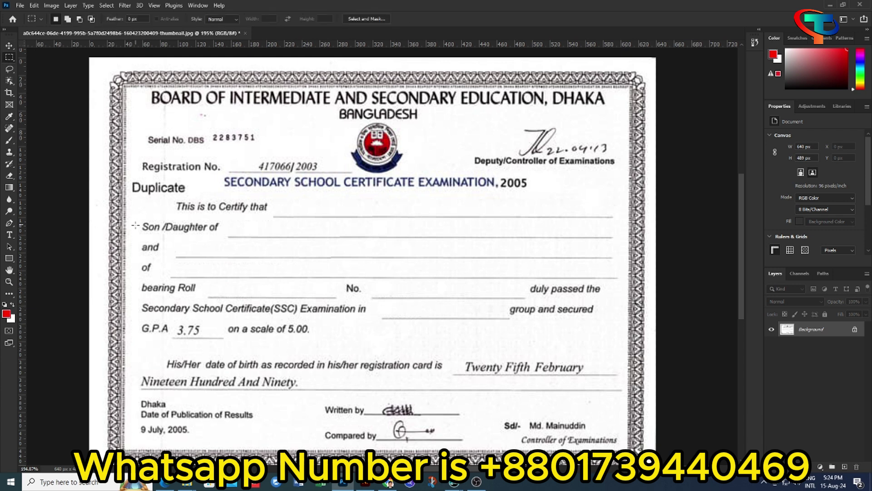
scroll(171, 246, "down", 1)
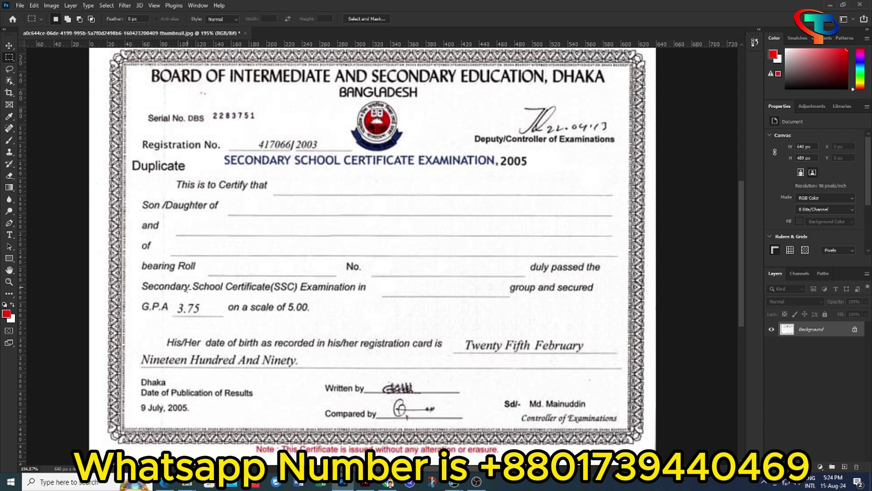
left_click_drag(182, 321, 216, 331)
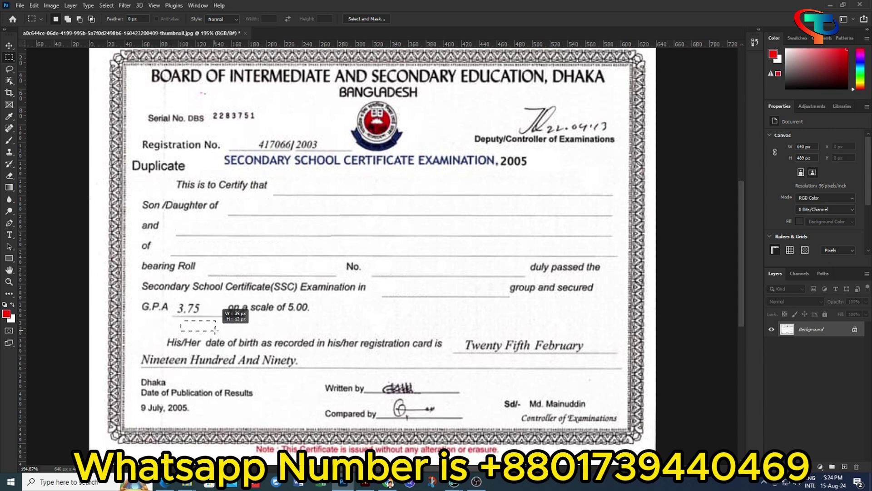
left_click(9, 46)
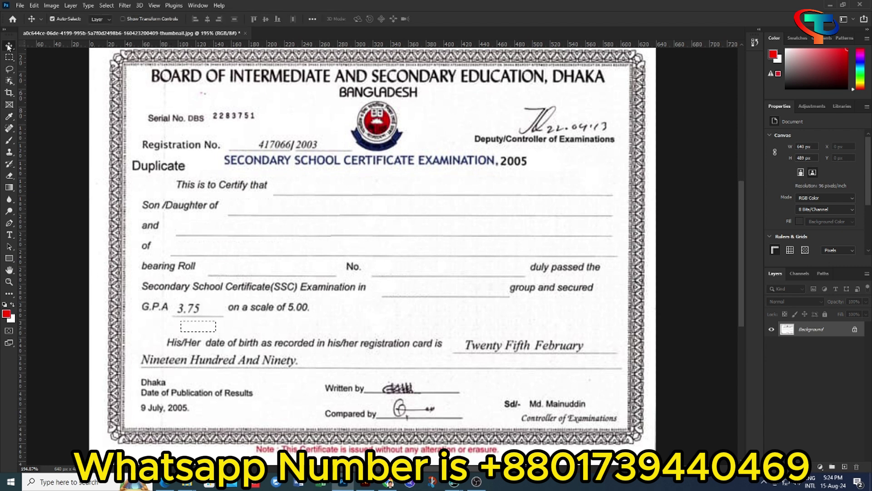
left_click_drag(198, 328, 199, 311)
left_click_drag(198, 311, 191, 311)
key("ctrl")
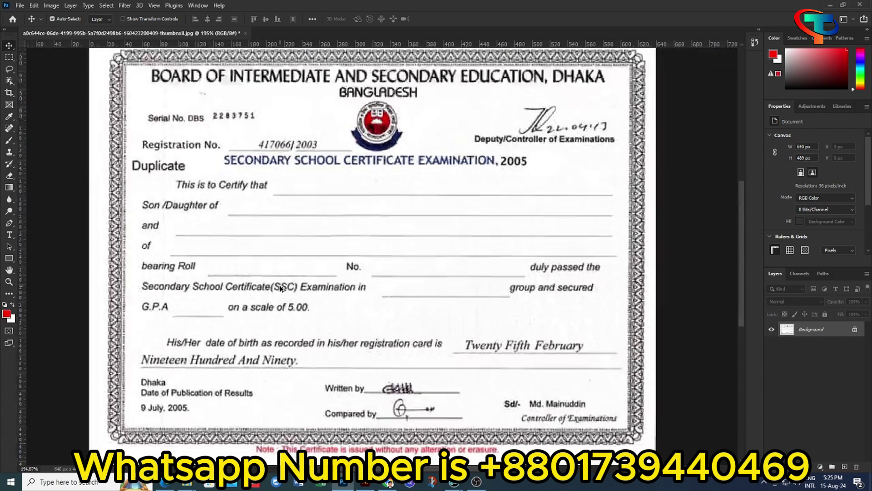
scroll(273, 291, "up", 1)
scroll(282, 286, "up", 3)
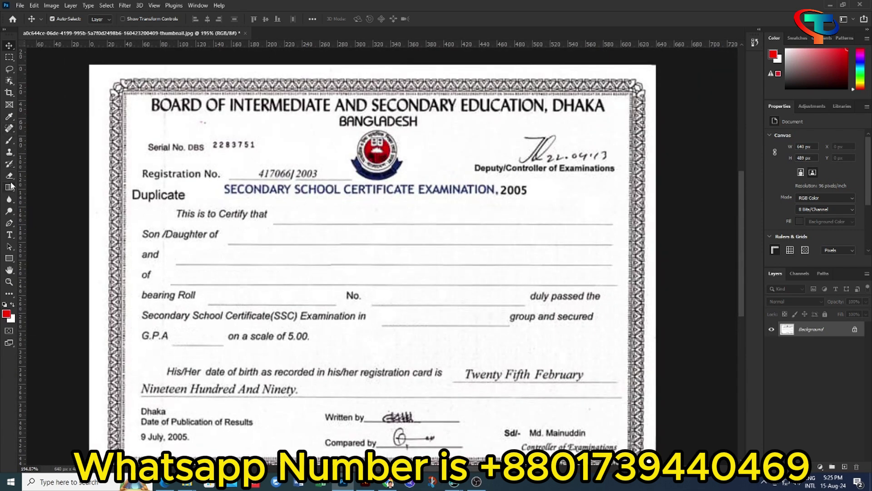
Step: Cover the final 5 of 2005 with blank paper so the year reads 200
left_click(9, 57)
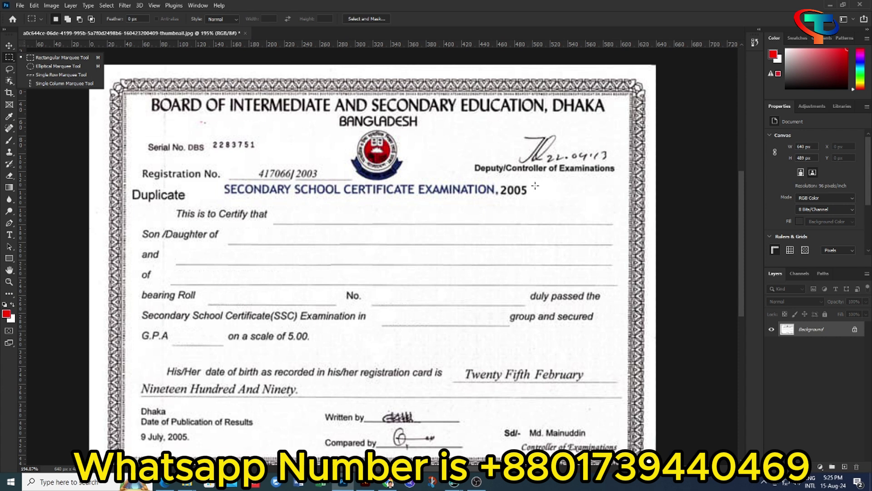
left_click_drag(535, 185, 546, 203)
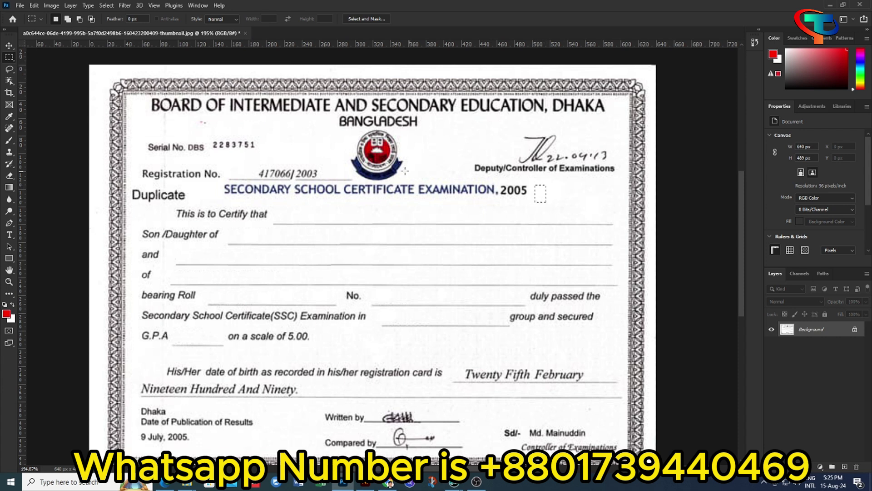
left_click(9, 45)
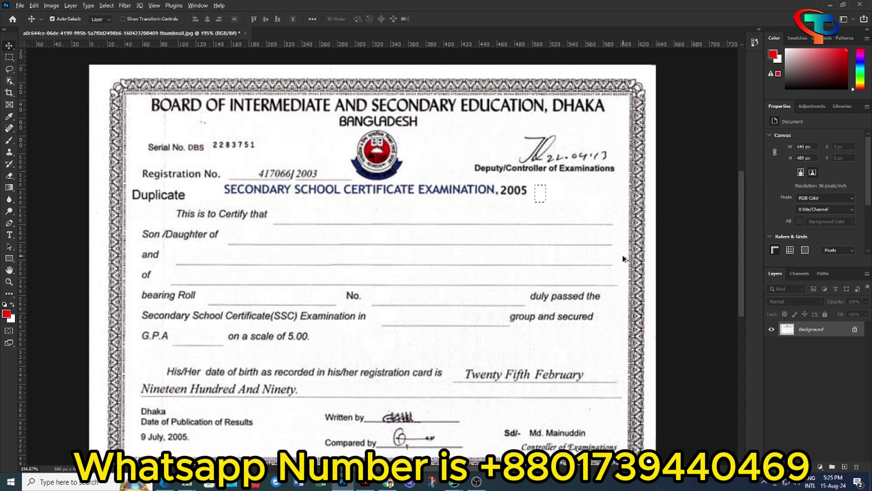
left_click_drag(539, 195, 526, 195)
key("ctrl+d")
Step: Scroll and zoom out to check the edited certificate
scroll(464, 296, "down", 2)
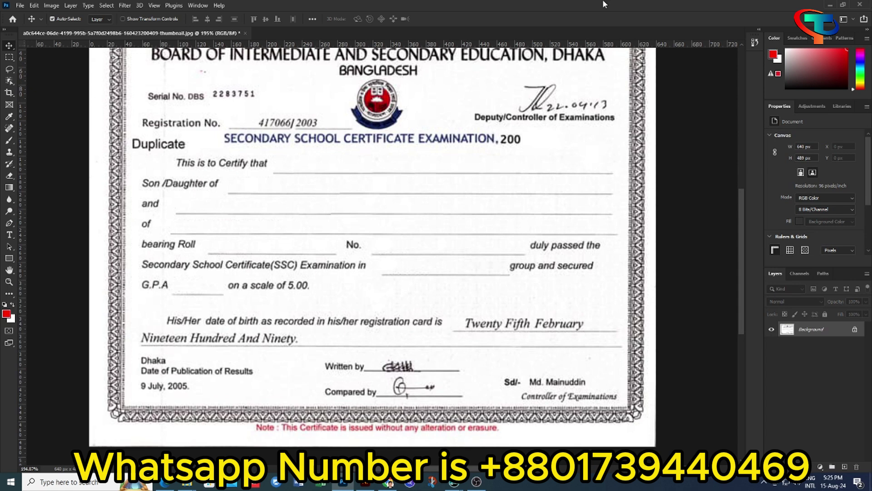
scroll(341, 246, "up", 2)
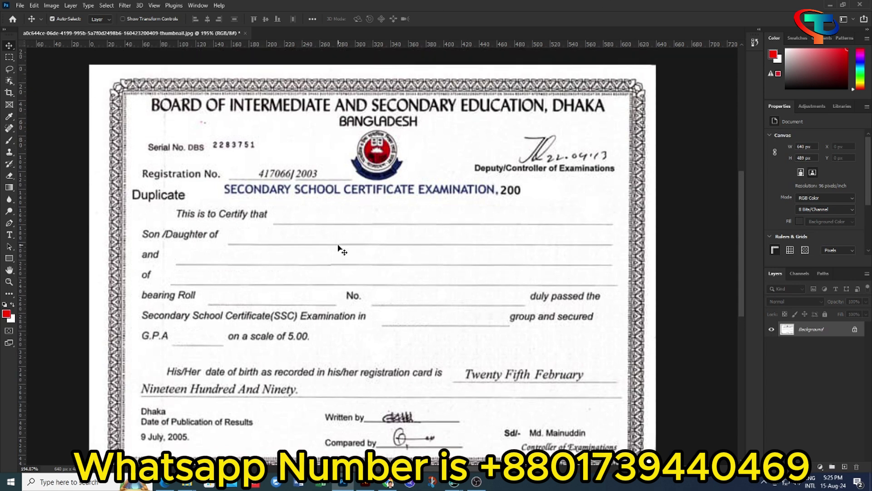
scroll(341, 249, "down", 1)
scroll(432, 309, "left", 2)
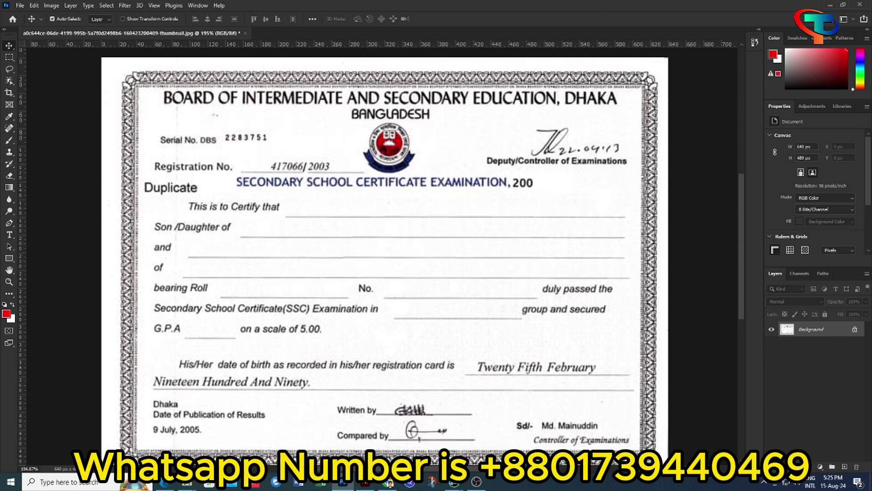
scroll(483, 309, "down", 1)
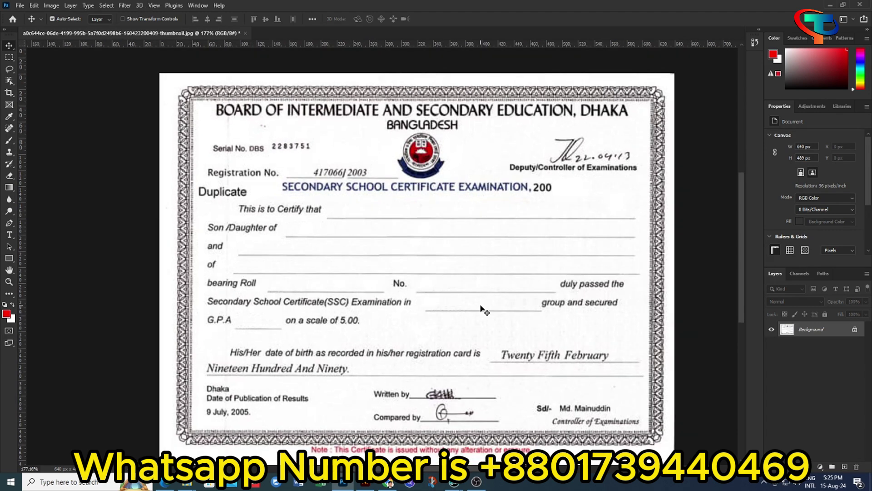
scroll(484, 311, "down", 1)
scroll(483, 309, "down", 1)
scroll(484, 309, "down", 1)
scroll(483, 309, "up", 1)
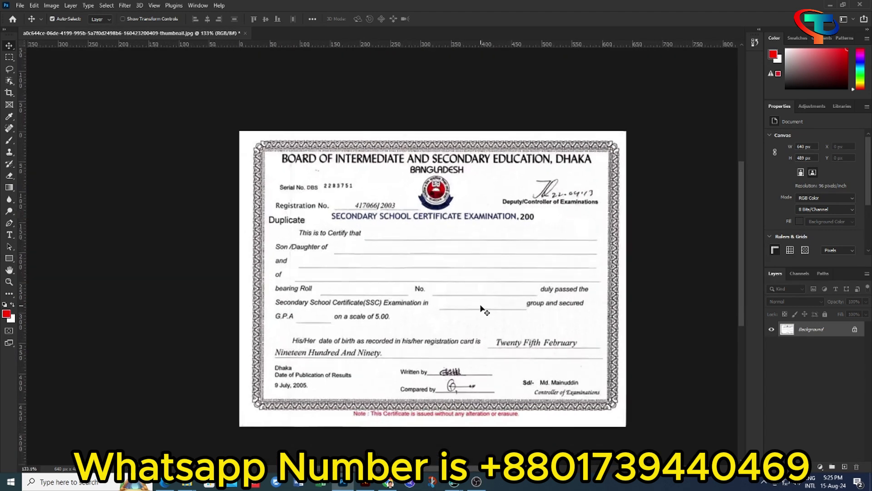
scroll(483, 309, "up", 2)
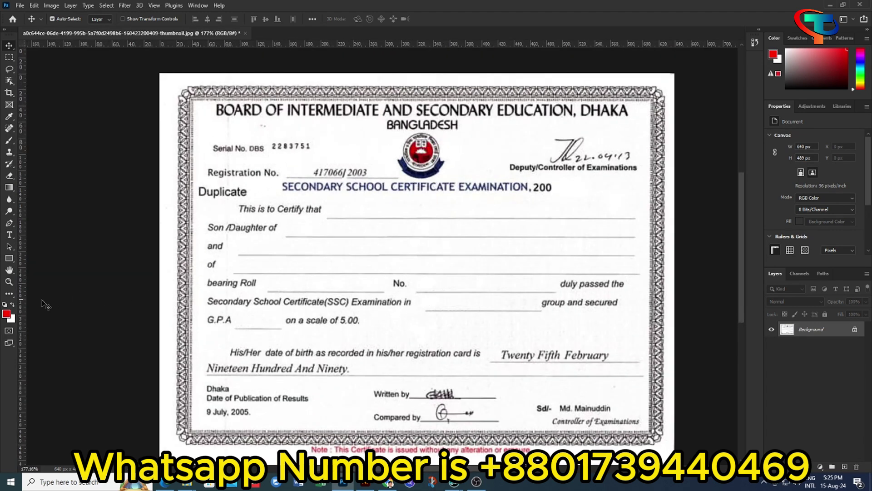
Step: Set the foreground colour to the grey sampled from the certificate's printed text
left_click(6, 313)
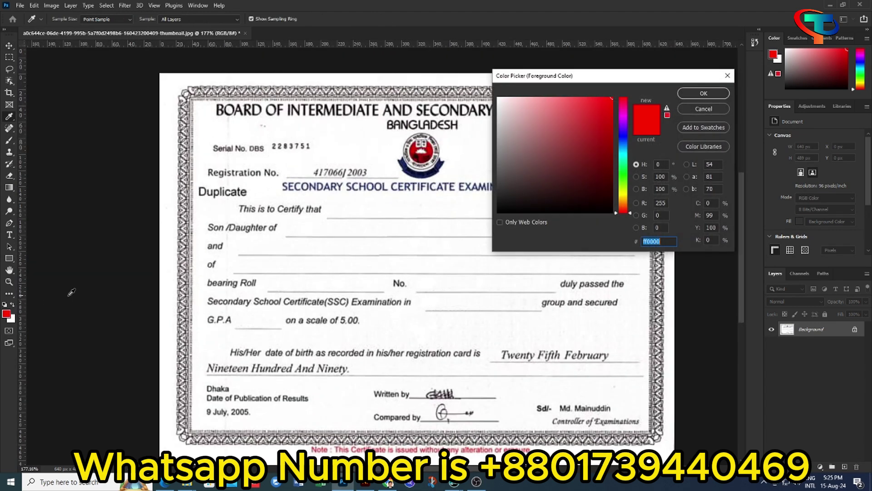
left_click(204, 185)
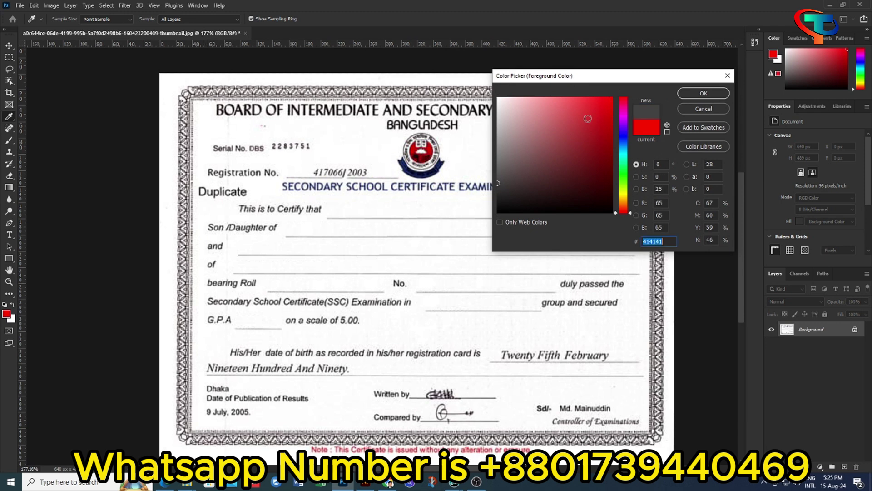
left_click(703, 93)
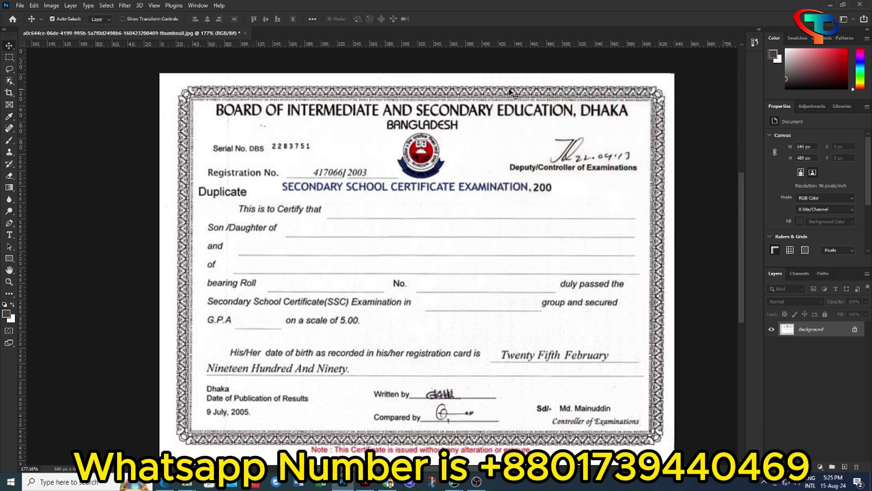
Step: Type the holder's new name as text on a new layer
left_click(9, 234)
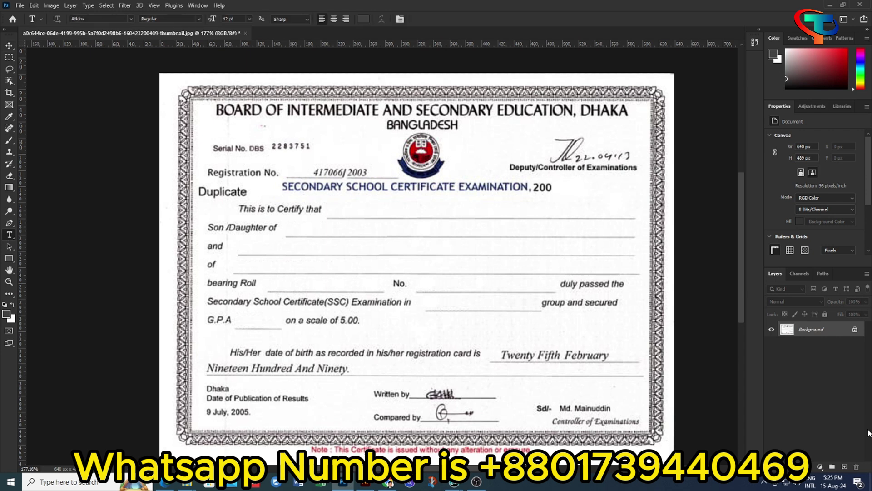
left_click(846, 466)
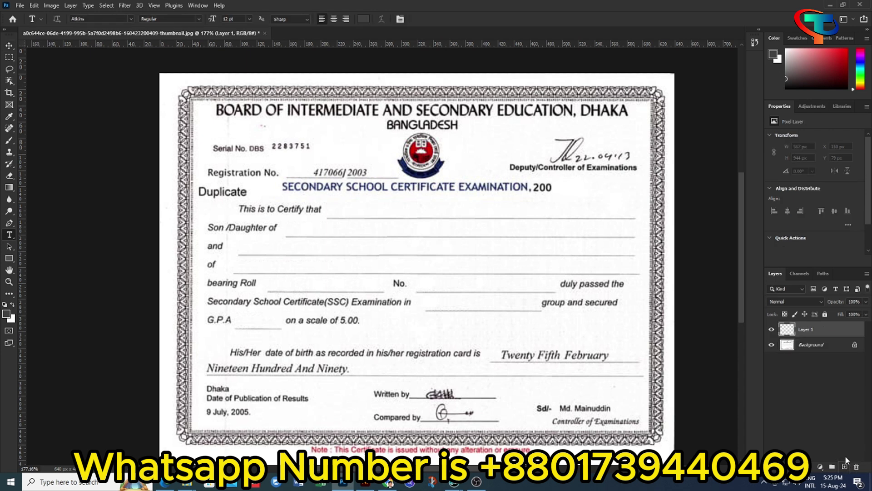
left_click(447, 230)
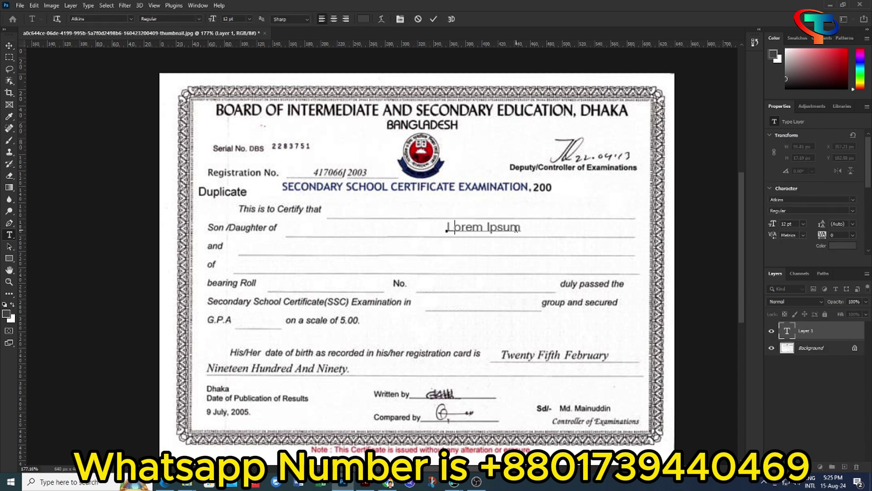
type("Sumon ")
type("ba")
key("BackSpace")
key("BackSpace")
key("BackSpace")
type("Baira")
type("gi")
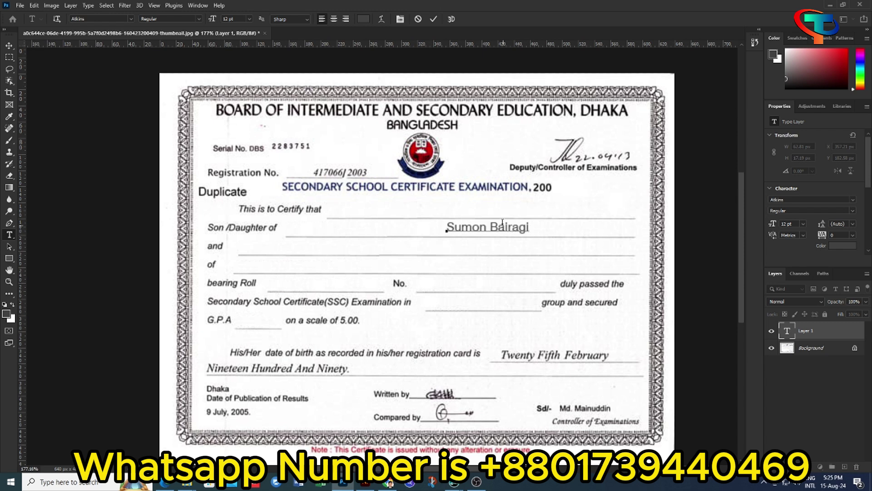
Step: Position the name on the 'This is to Certify that' line
left_click(9, 45)
left_click_drag(519, 230, 403, 215)
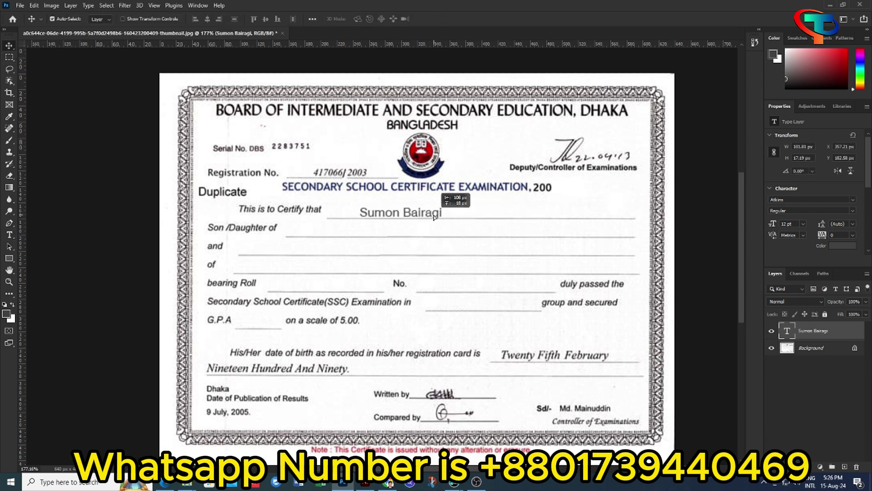
key("Up")
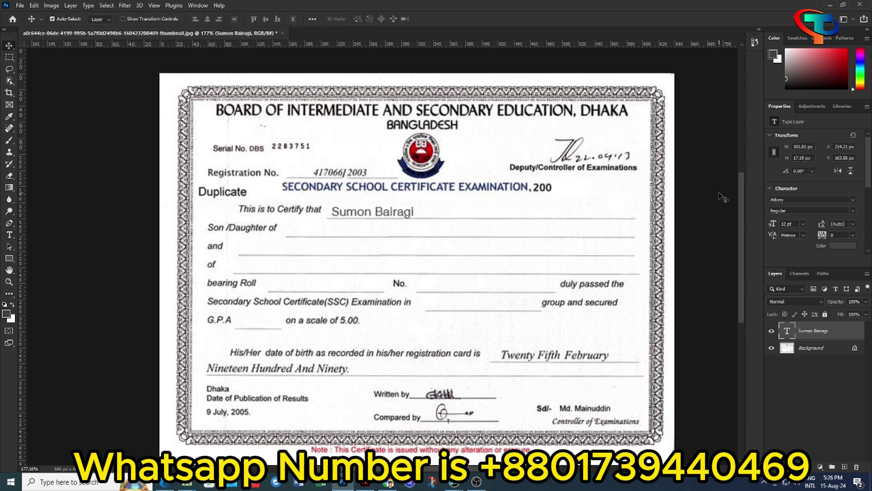
key("Up")
key("Up")
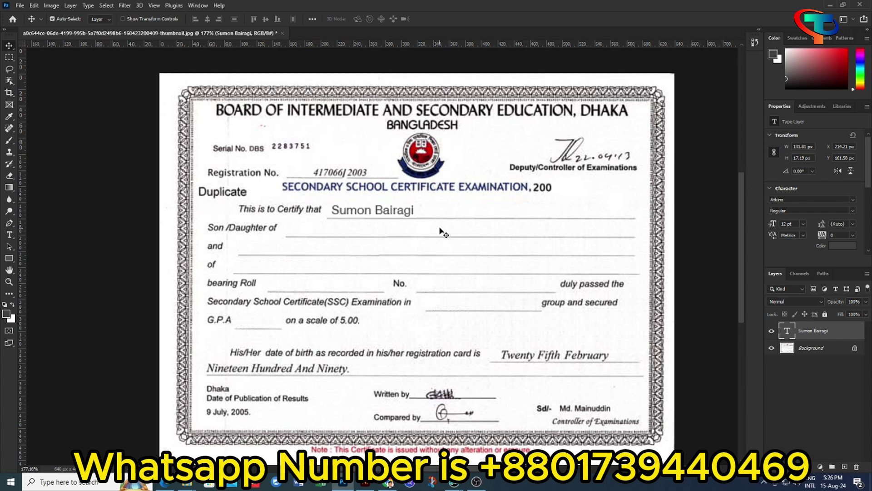
Step: Set the name text colour to black (000000)
double_click(362, 209)
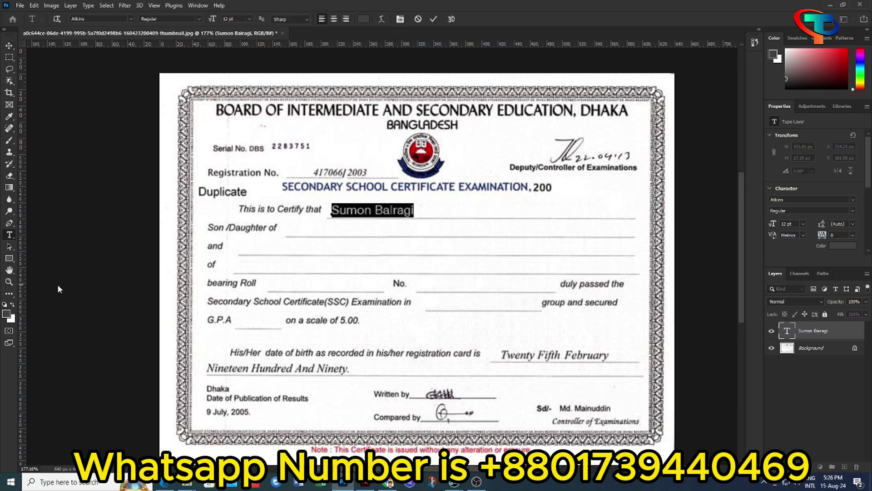
left_click(6, 314)
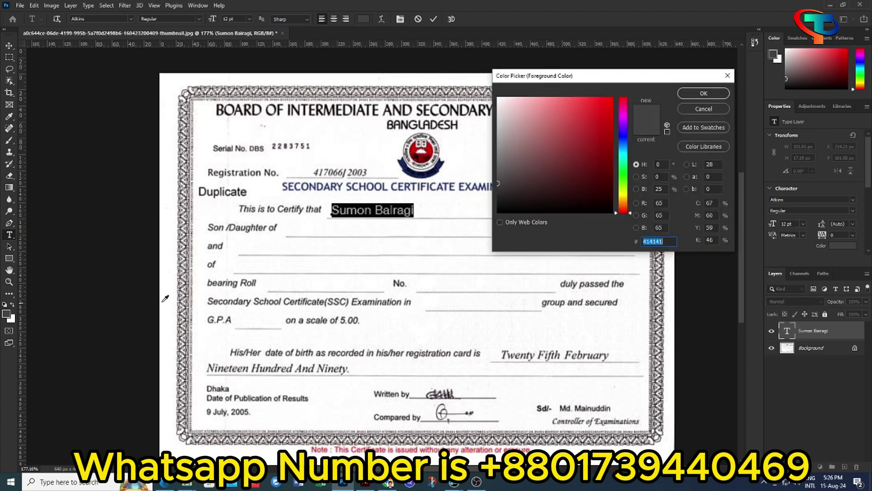
type("000000")
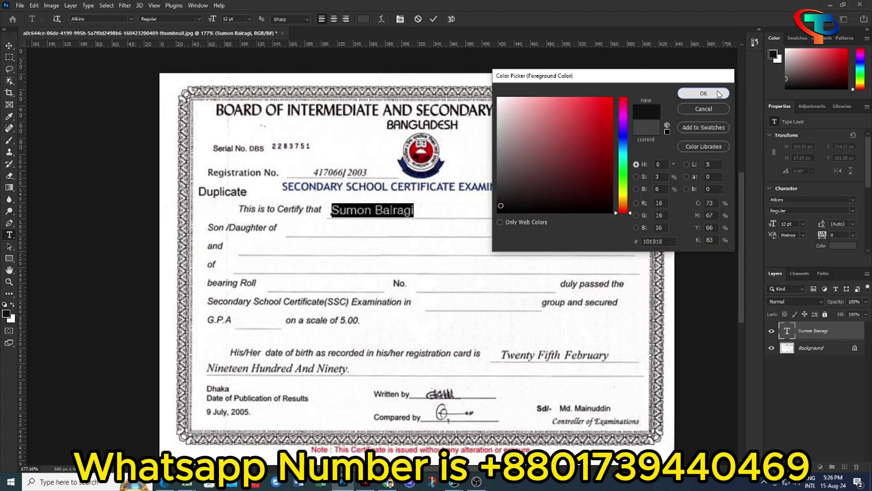
left_click(704, 93)
left_click(9, 46)
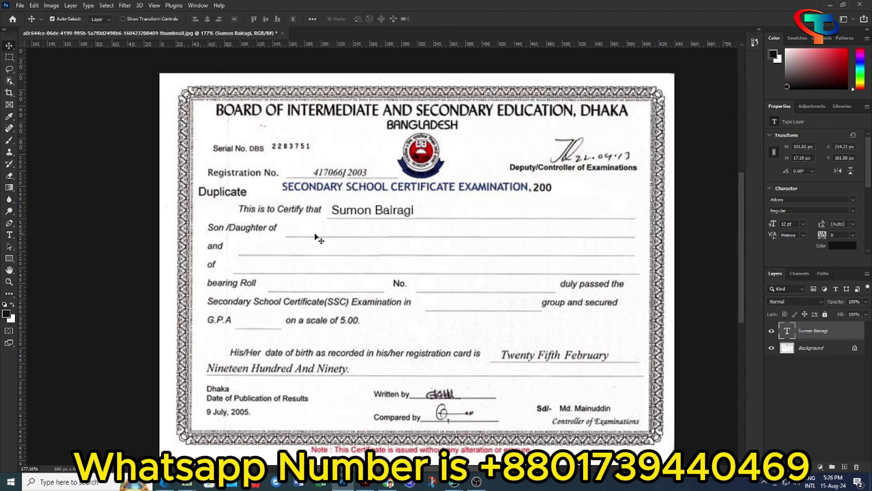
scroll(401, 236, "up", 1)
scroll(395, 236, "up", 2)
scroll(389, 235, "down", 1)
scroll(390, 235, "down", 1)
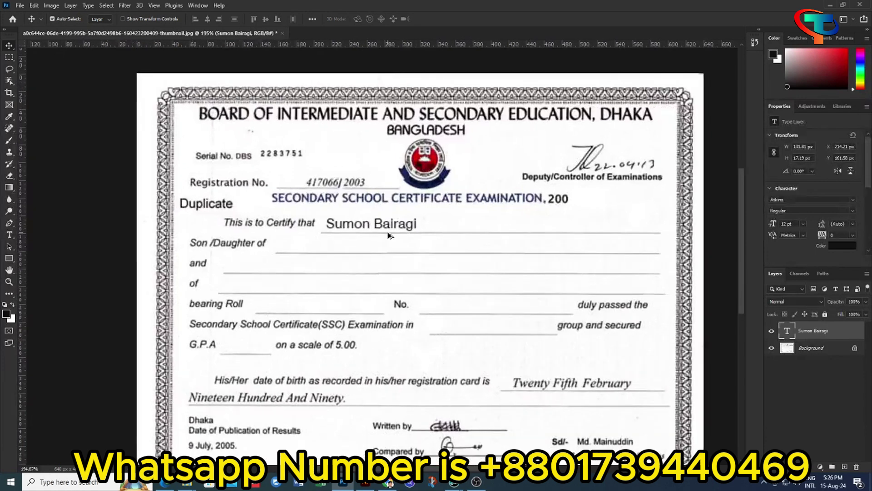
Step: Copy the name onto the 'Son /Daughter of' line, then rasterize and Gaussian-blur the original
left_click_drag(389, 237, 358, 258)
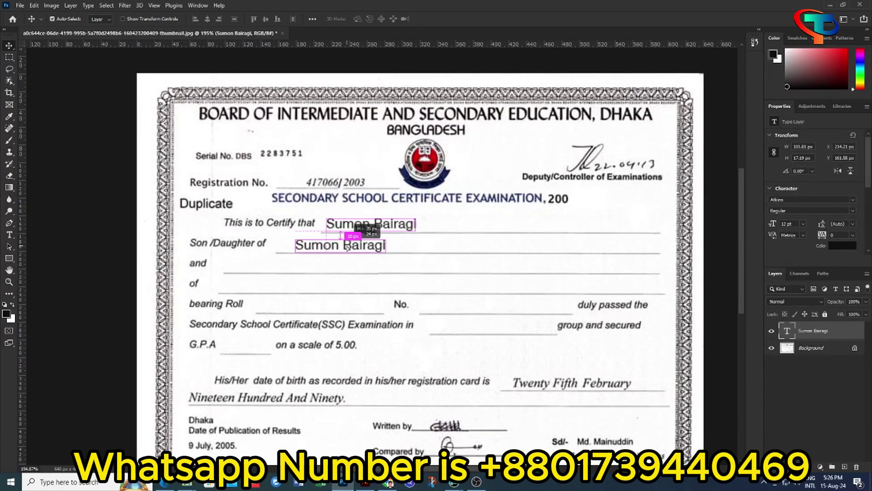
left_click(387, 228)
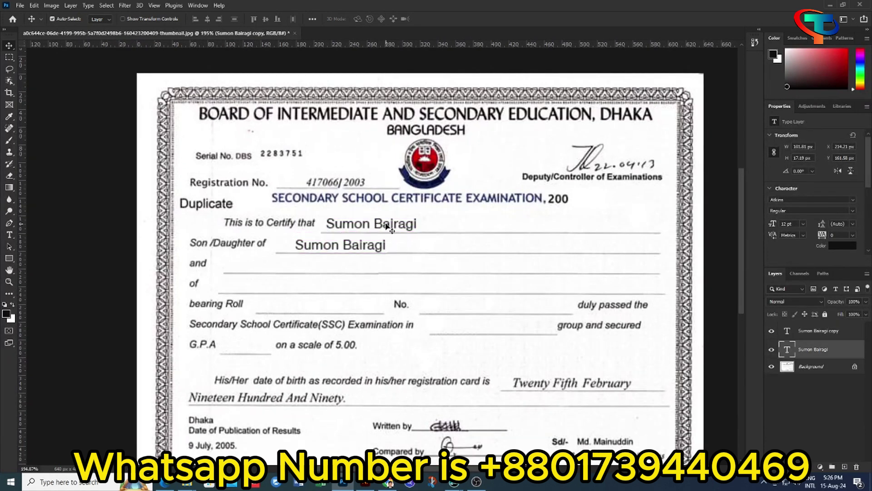
left_click(124, 5)
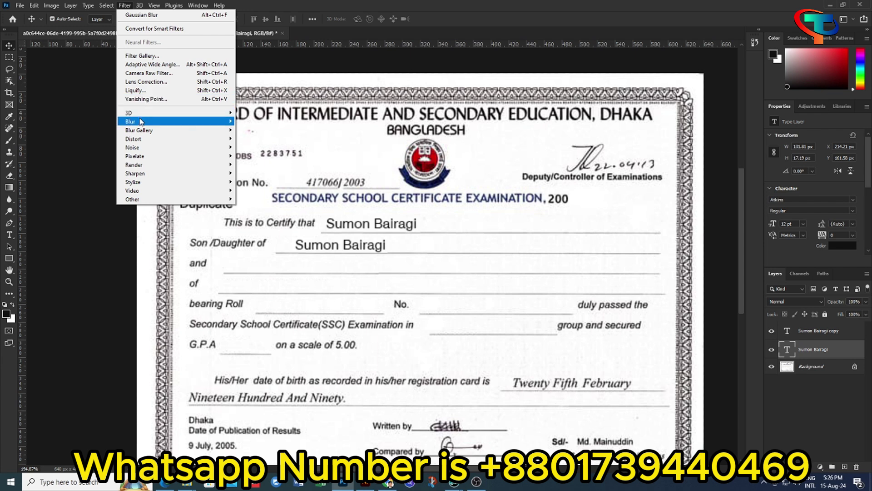
mouse_move(131, 121)
left_click(257, 155)
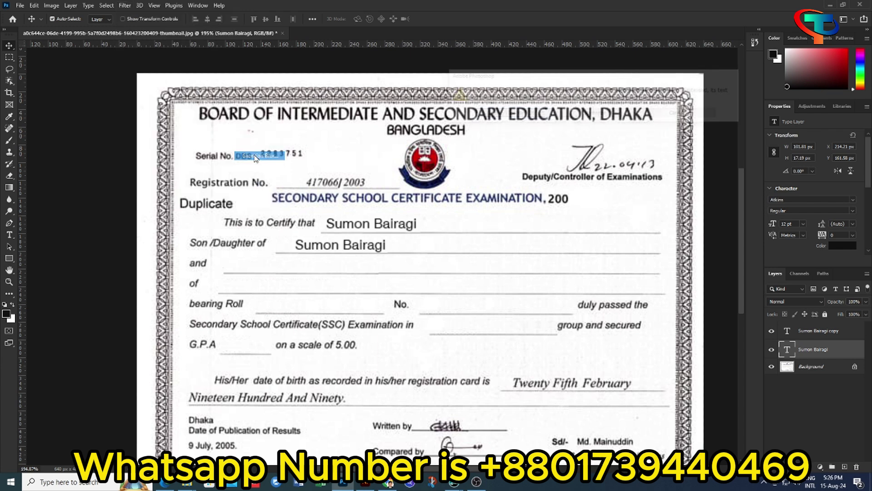
left_click(590, 114)
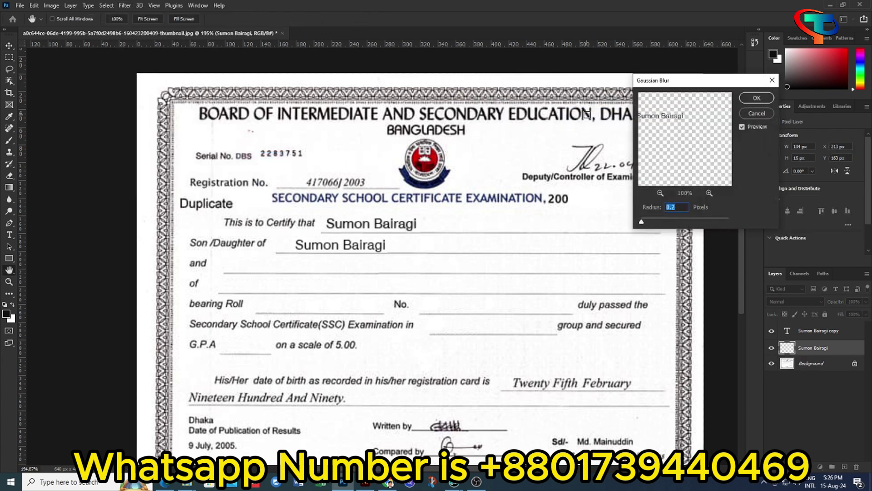
left_click(757, 98)
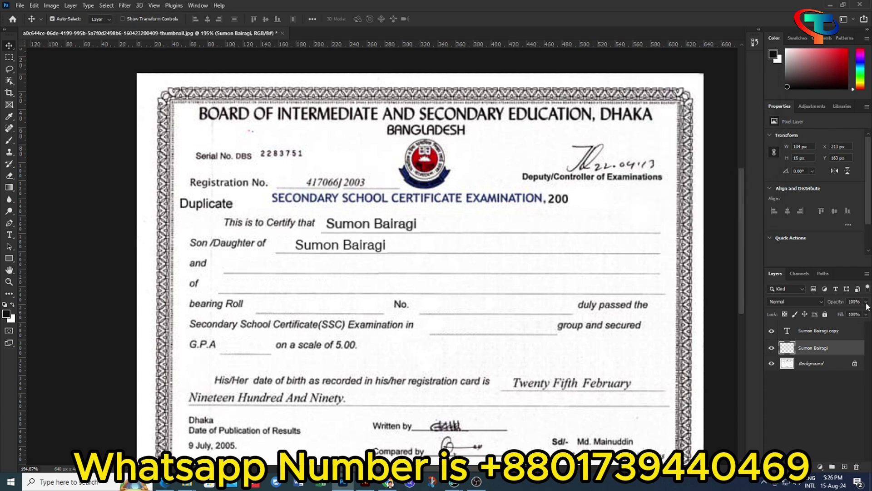
left_click(866, 302)
left_click(449, 271)
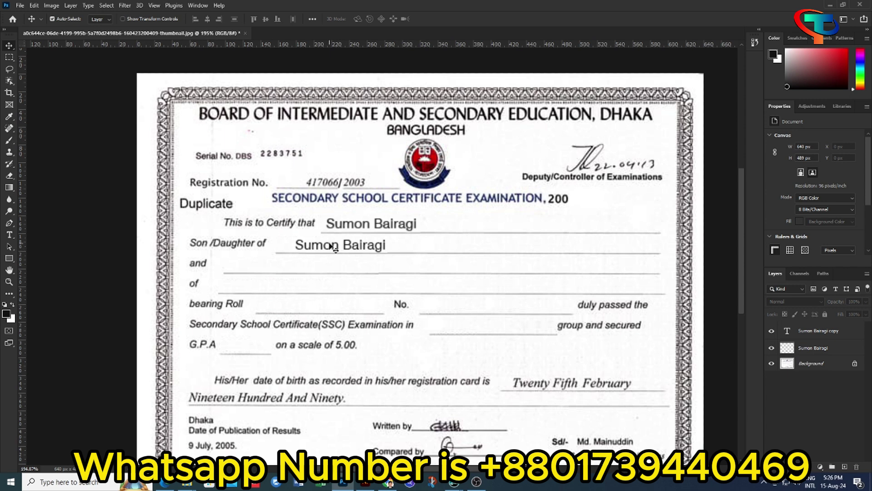
Step: Replace the first name in the copied line with a new first name, keeping the surname
double_click(336, 246)
key("Left")
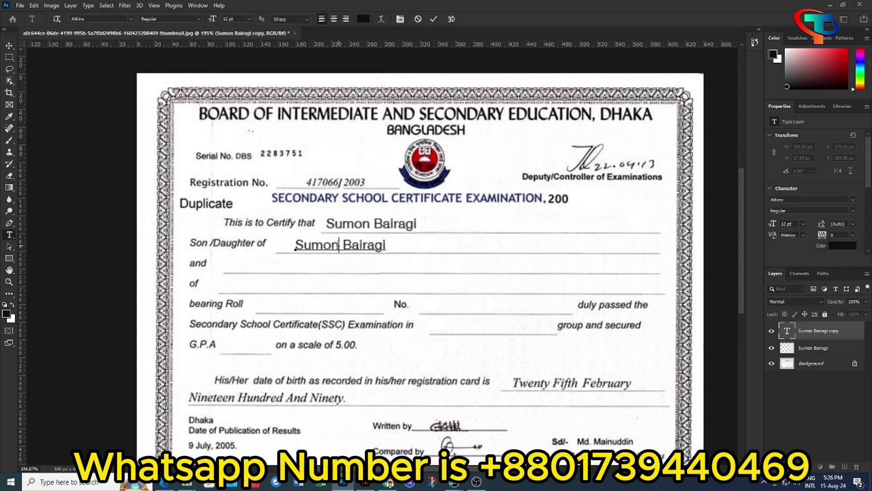
key("Delete")
key("BackSpace")
key("BackSpace")
key("BackSpace")
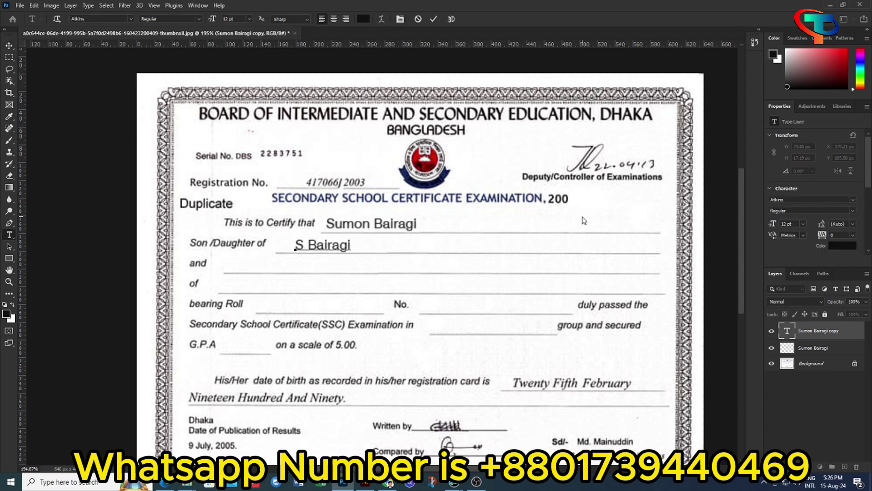
key("BackSpace")
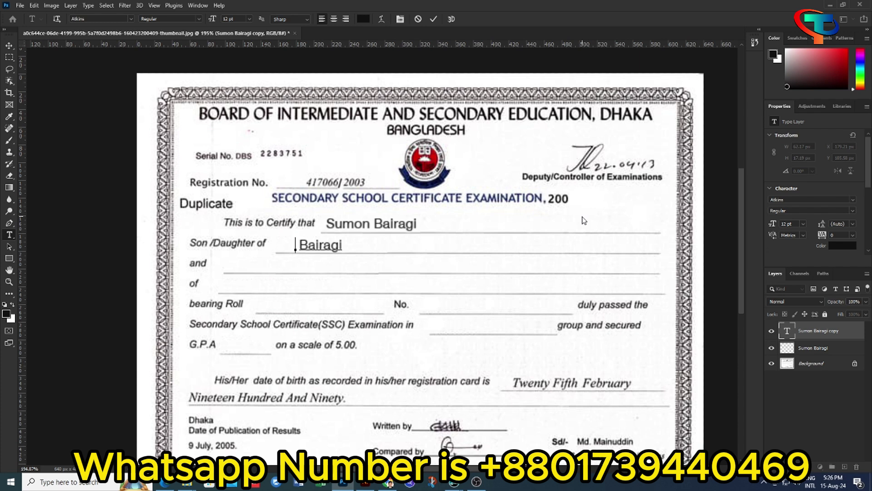
type("R ")
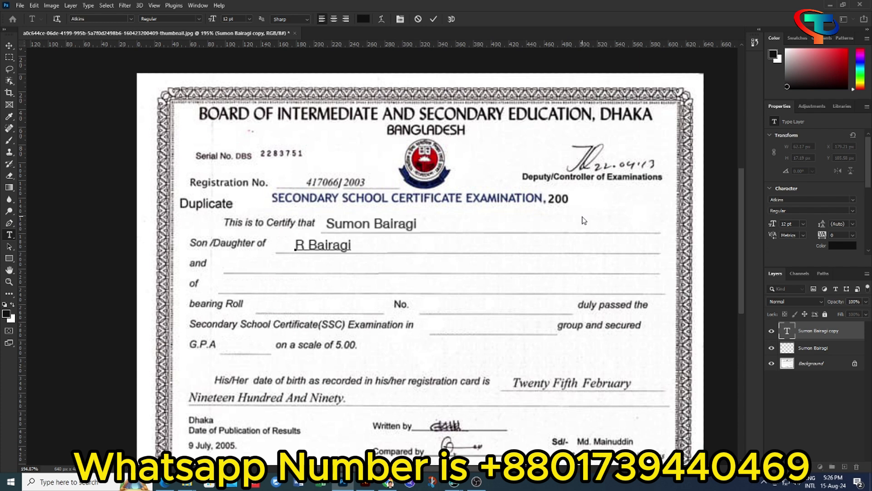
type("a")
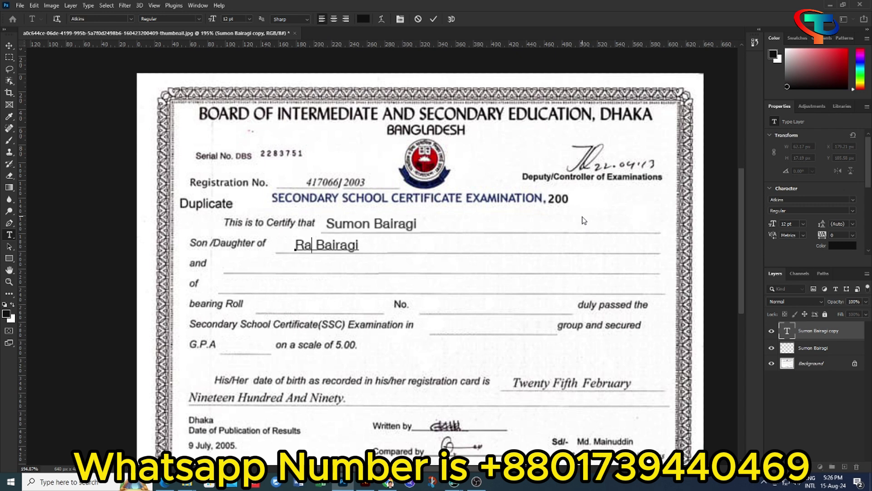
type("seh")
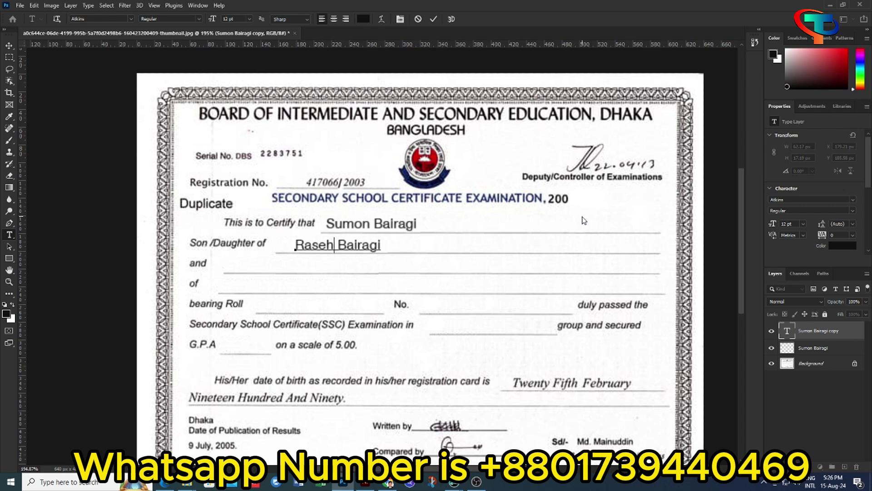
key("BackSpace")
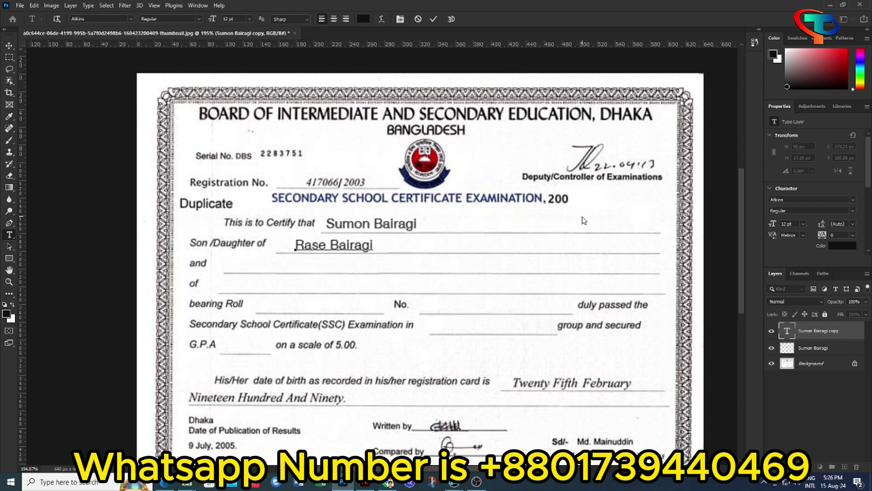
type("l")
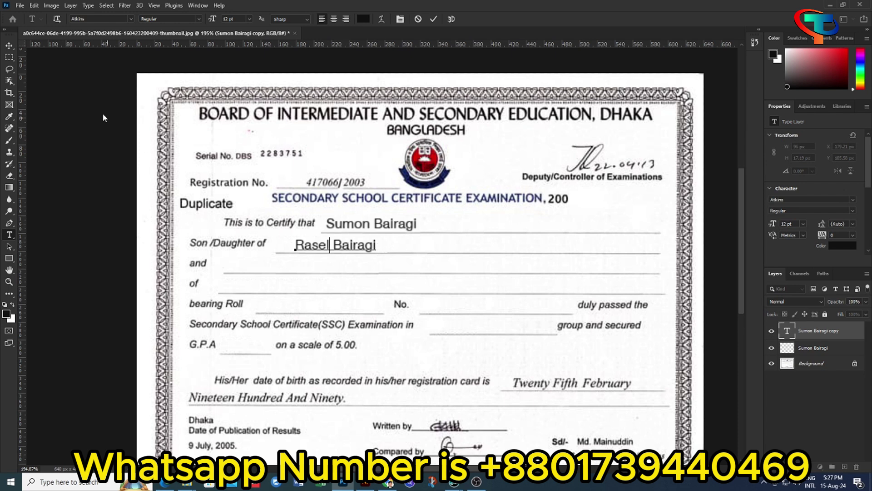
left_click(9, 45)
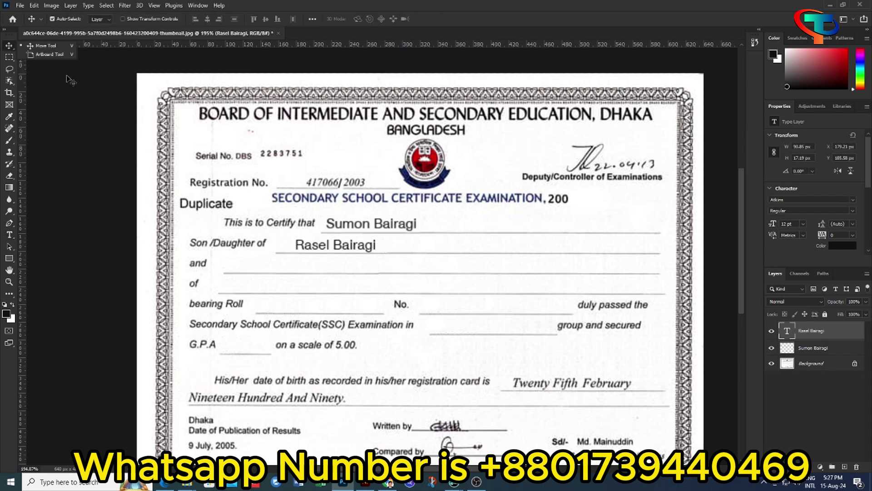
Step: Copy the new name onto the 'and' line and Gaussian-blur the rasterized original
left_click(348, 251)
left_click_drag(348, 251, 306, 272, "alt")
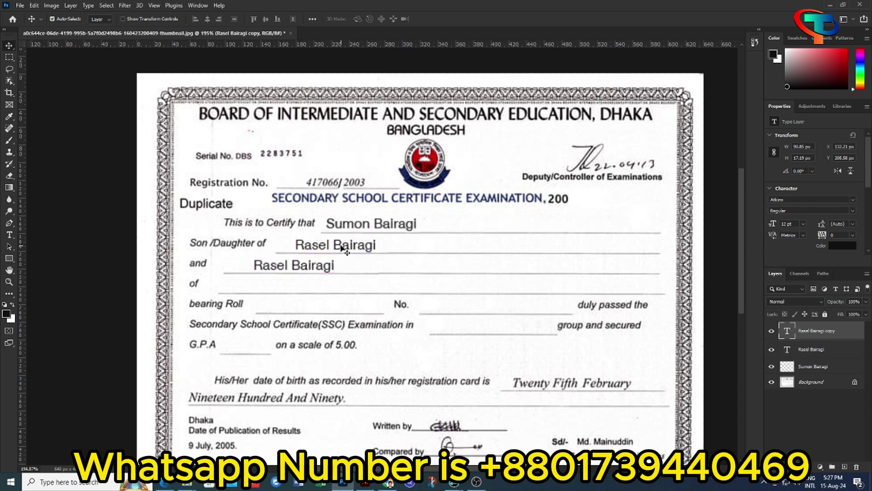
left_click(125, 5)
mouse_move(136, 121)
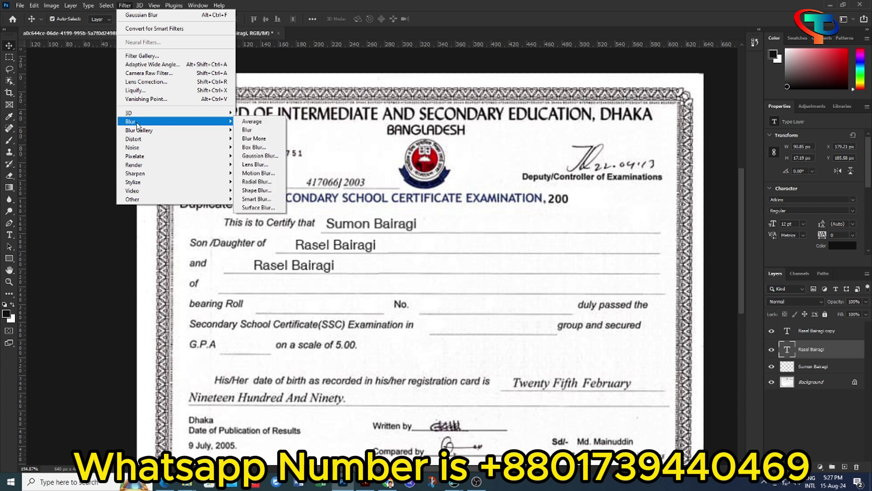
left_click(261, 156)
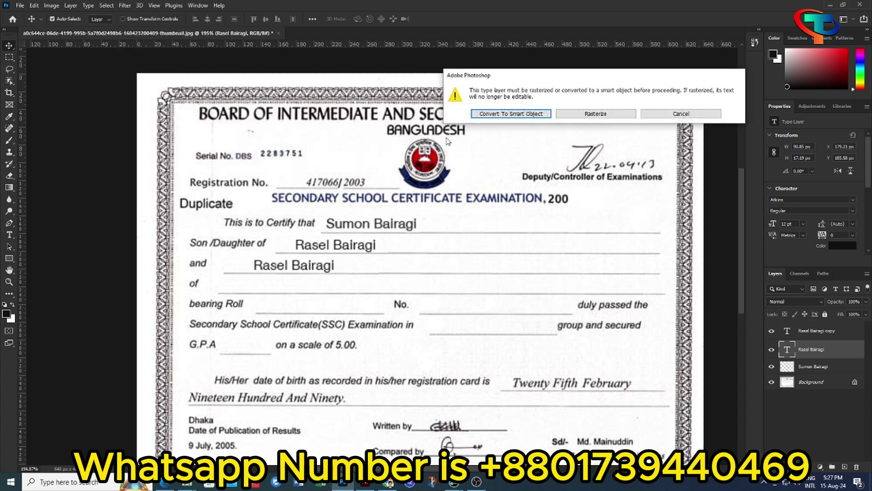
left_click(625, 113)
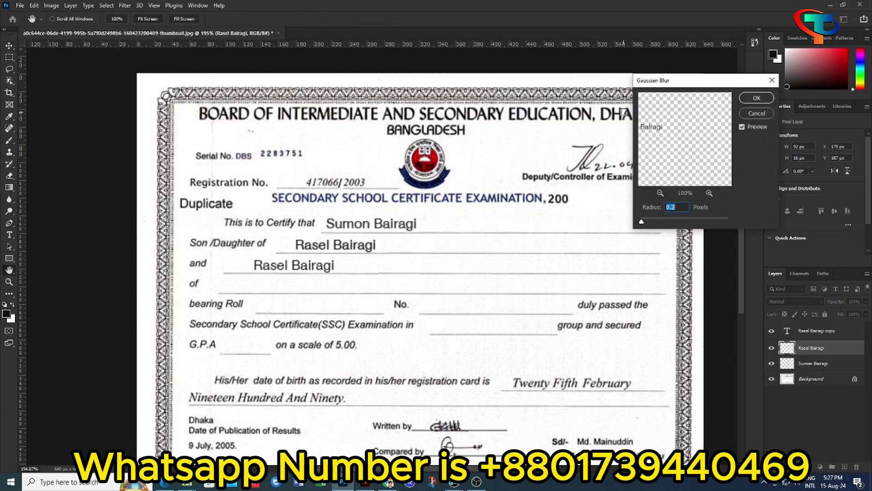
left_click(748, 101)
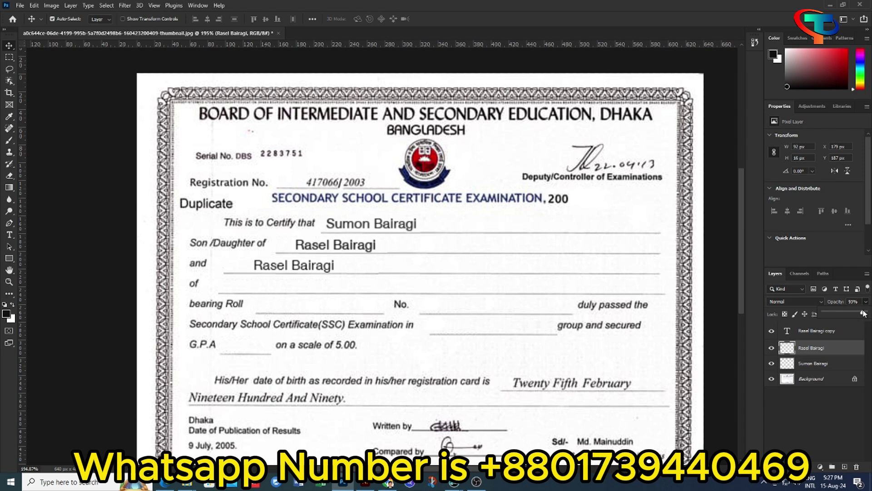
Step: Replace the first name of the 'and' line copy with a different first name
double_click(318, 268)
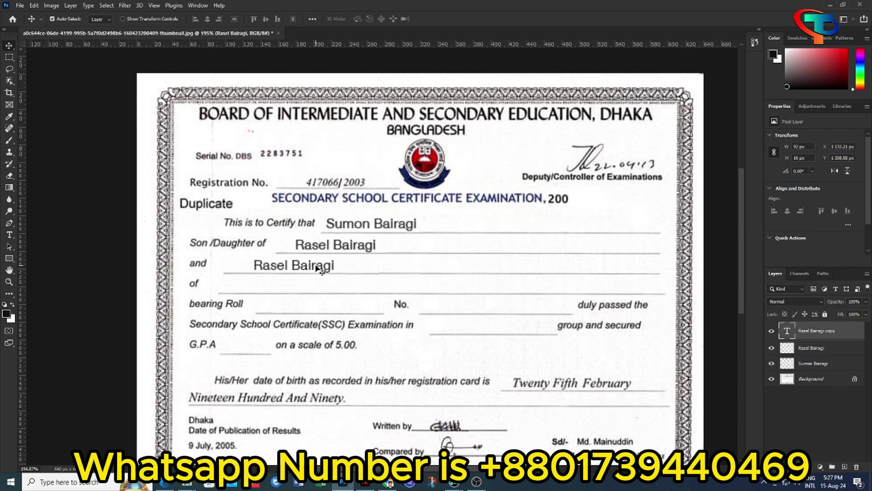
left_click(290, 265)
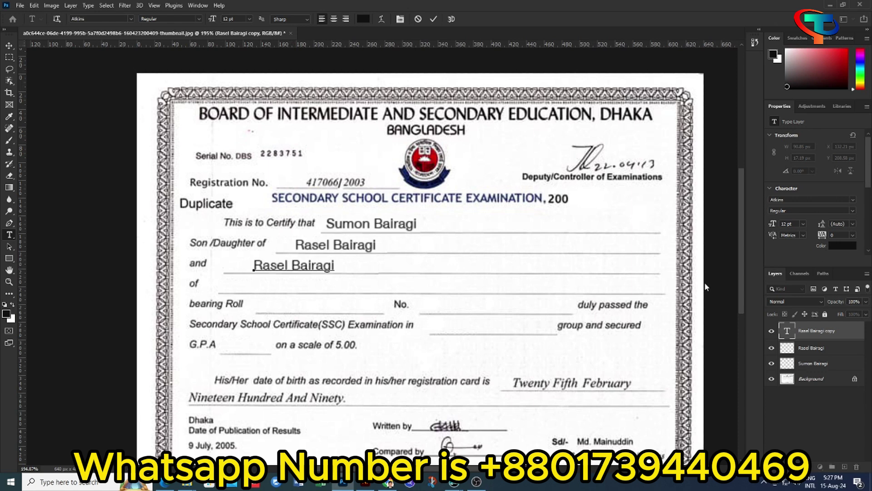
key("BackSpace")
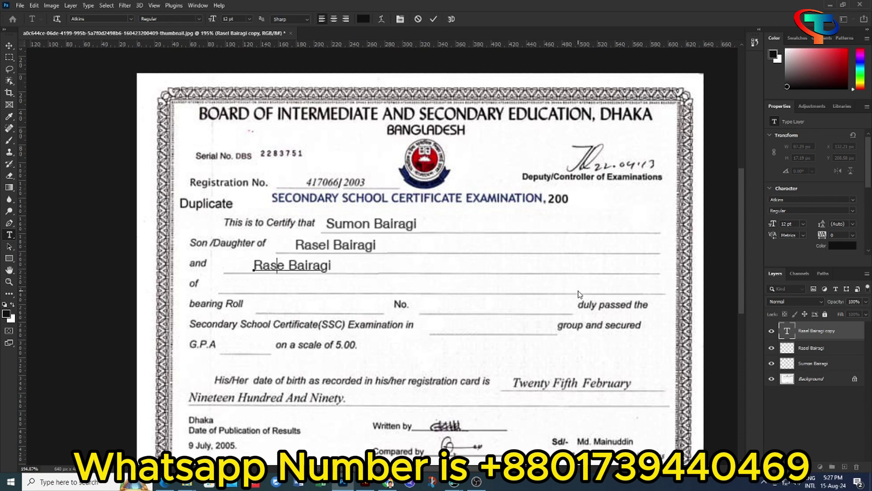
key("BackSpace")
key("BackSpace")
key("BackSpace")
key("BackSpace")
type("Li")
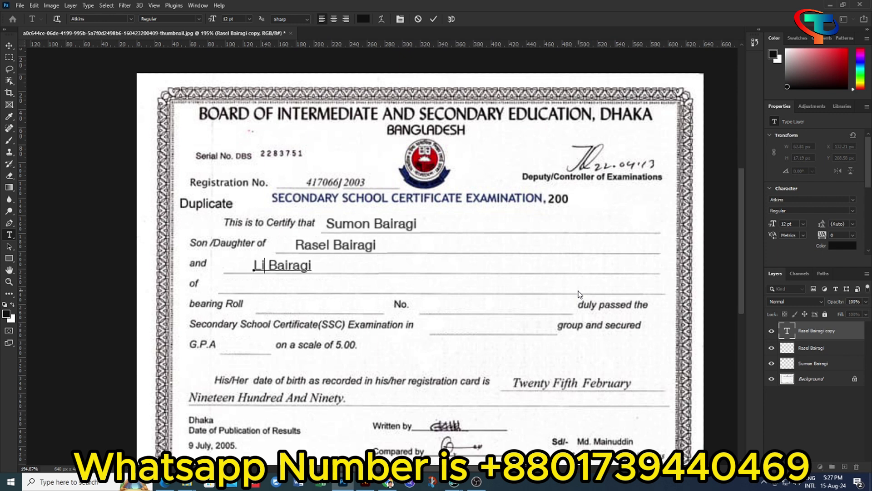
type("ma")
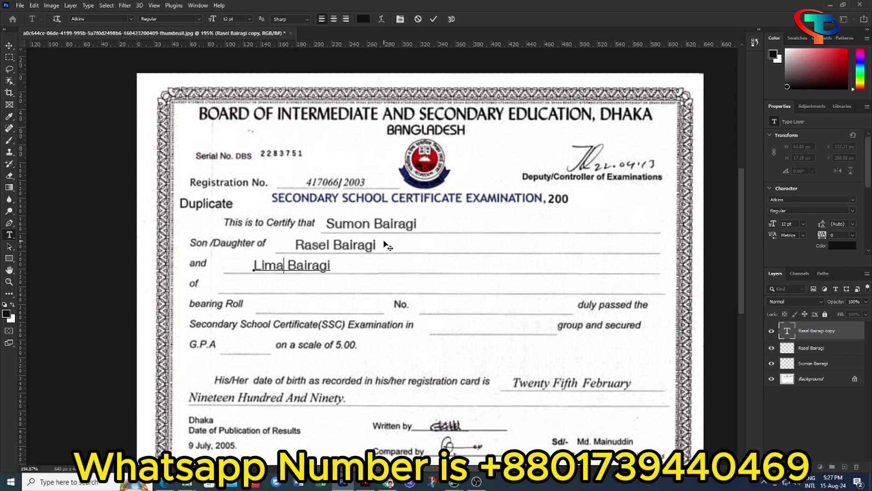
left_click(9, 46)
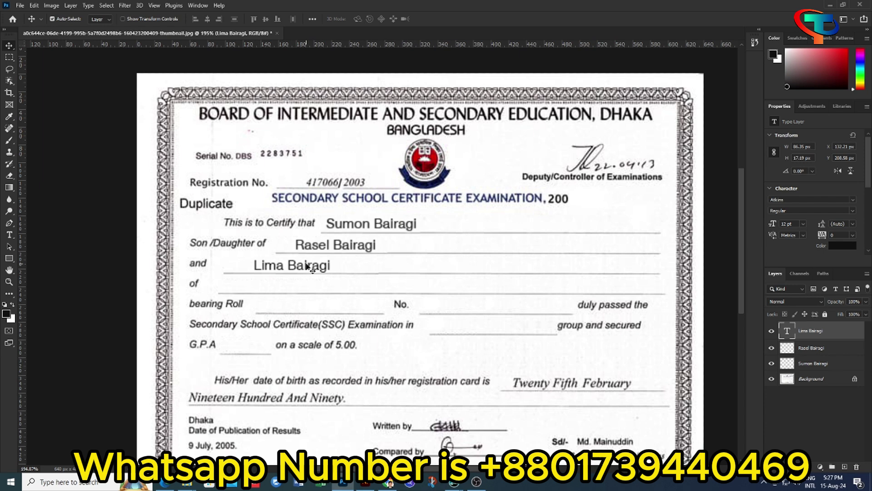
Step: Duplicate the name onto the 'of' line and Gaussian-blur the rasterized original
scroll(308, 267, "down", 1)
left_click_drag(309, 255, 306, 272)
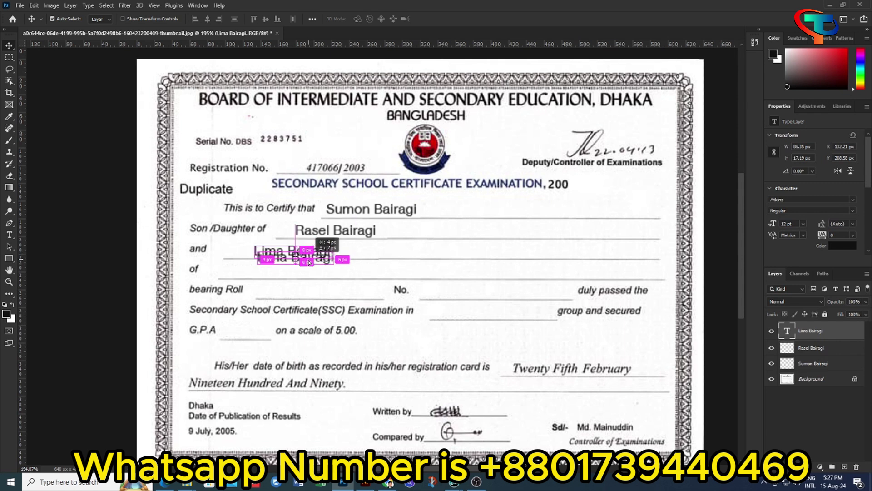
left_click(305, 256)
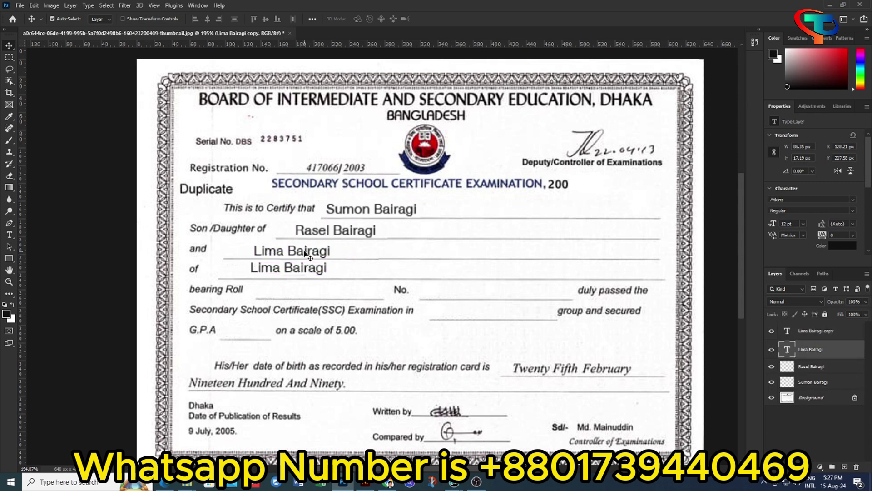
left_click(131, 6)
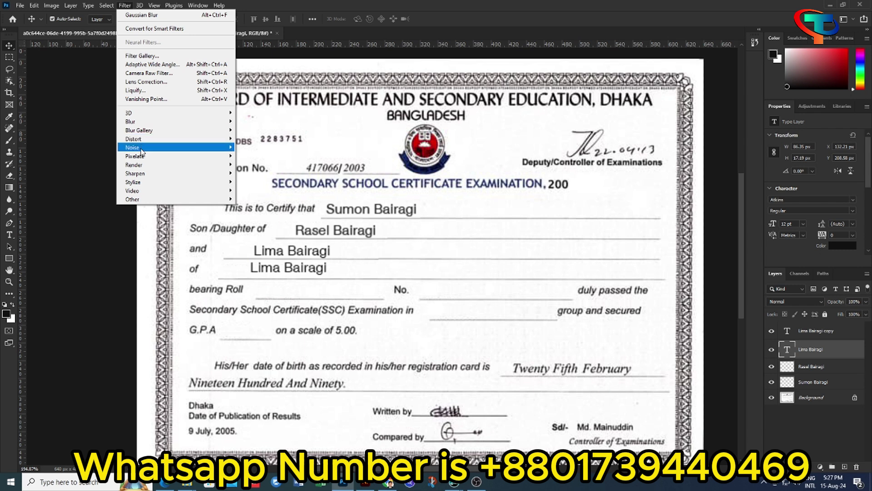
mouse_move(173, 121)
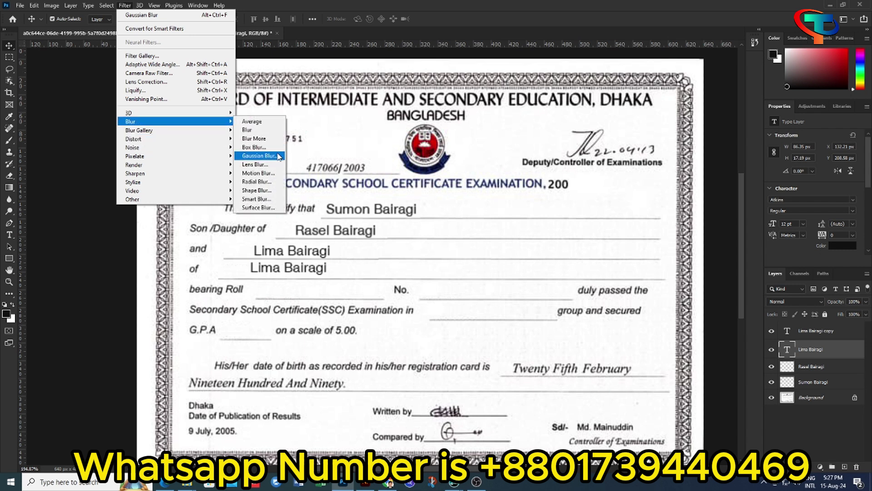
left_click(262, 156)
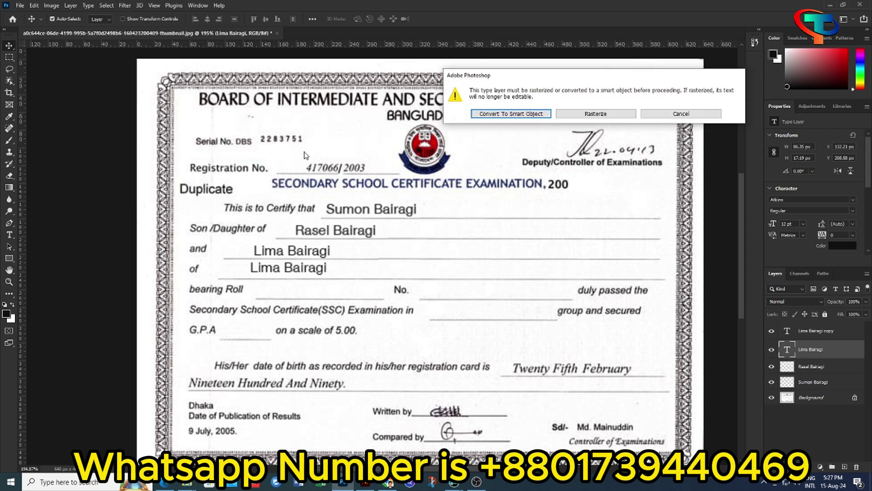
left_click(592, 117)
left_click(765, 100)
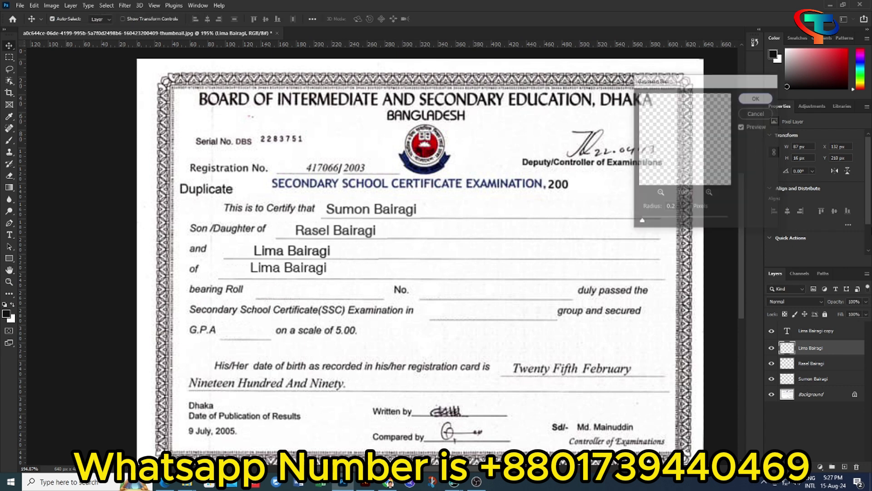
Step: Lower the blurred name's opacity and align the duplicate on the 'of' line
left_click(867, 302)
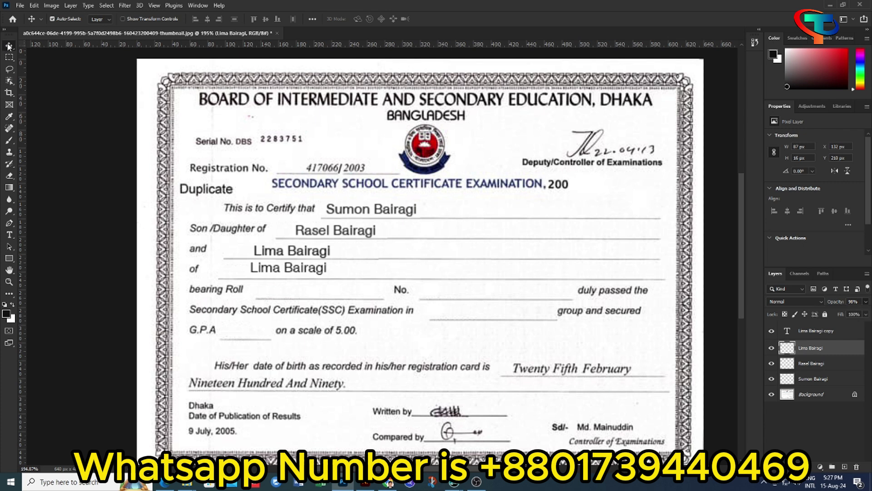
left_click_drag(296, 268, 295, 272)
mouse_move(290, 269)
left_mouse_down()
mouse_move(297, 289)
mouse_move(297, 272)
left_mouse_up()
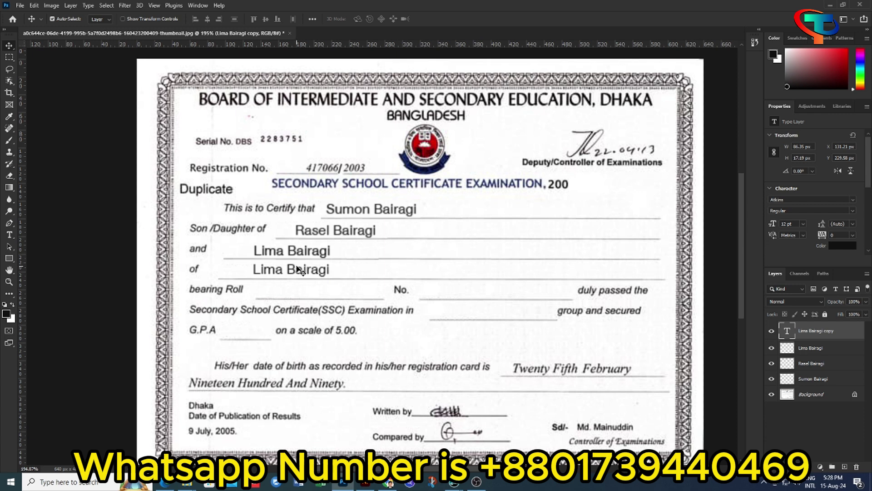
Step: Move the duplicate into the No. field and replace its text with the roll number
left_click_drag(297, 270, 476, 286)
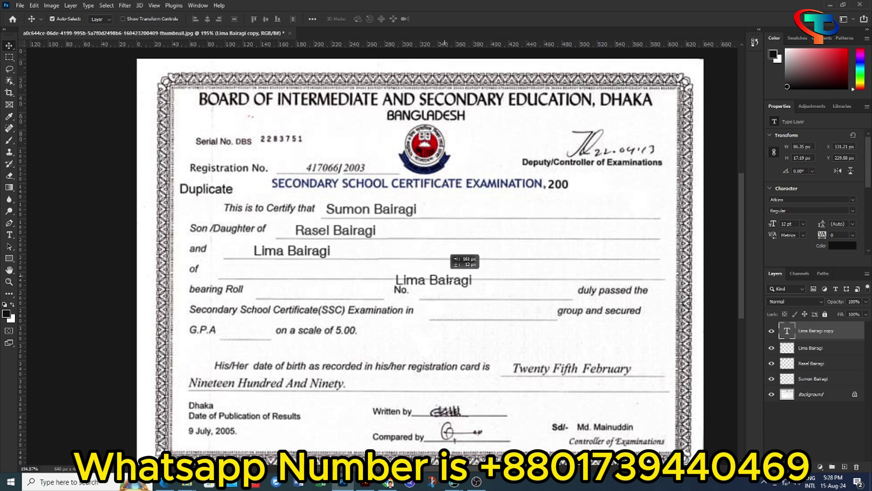
double_click(476, 286)
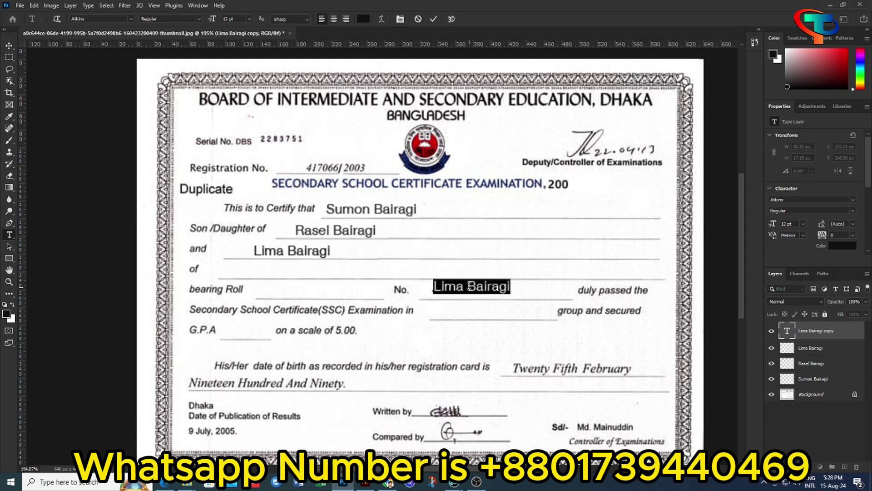
key("BackSpace")
type("134y3")
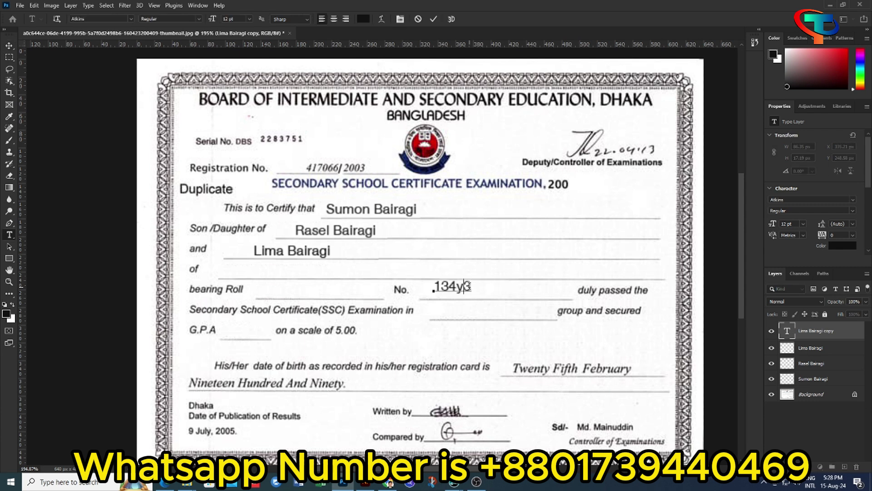
key("BackSpace")
key("BackSpace")
type("47")
type("452")
Step: Set the roll number's font style to Italic and nudge it down slightly
double_click(437, 286)
left_click(197, 21)
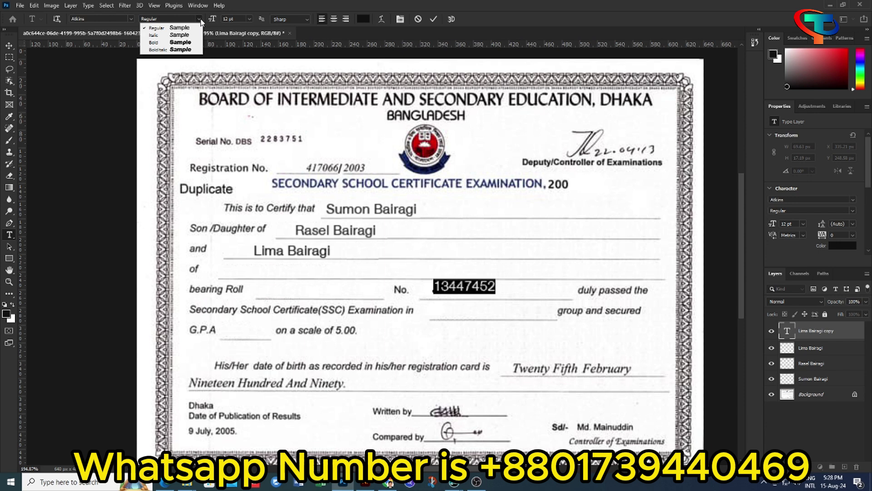
left_click(181, 33)
left_click(8, 46)
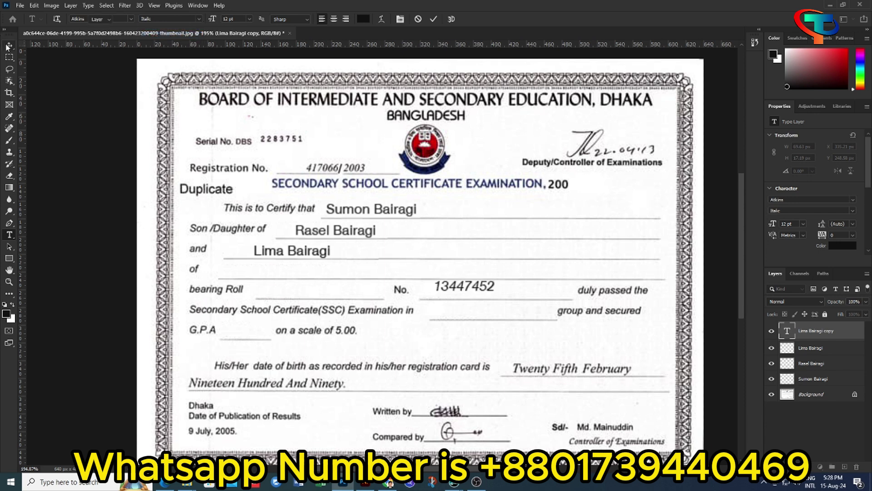
key("Down")
key("Down")
key("Down")
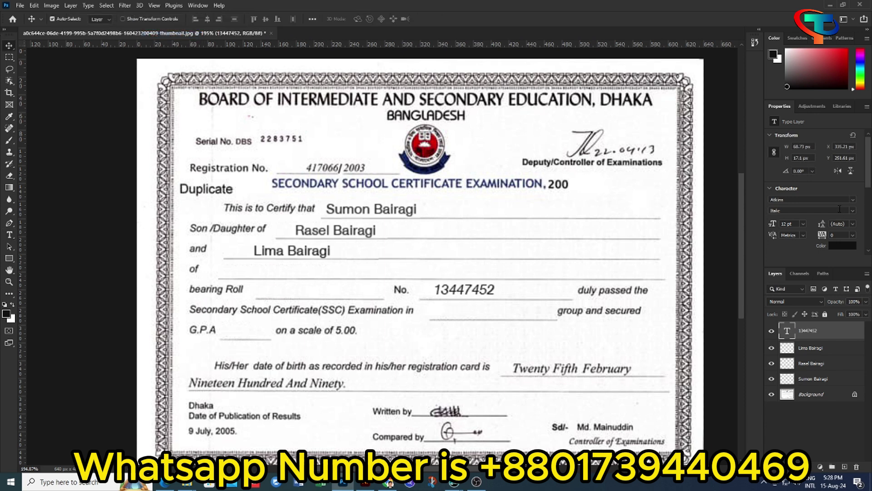
Step: Duplicate the roll number onto the examination line as 'Business' and shift it right
scroll(456, 359, "down", 3)
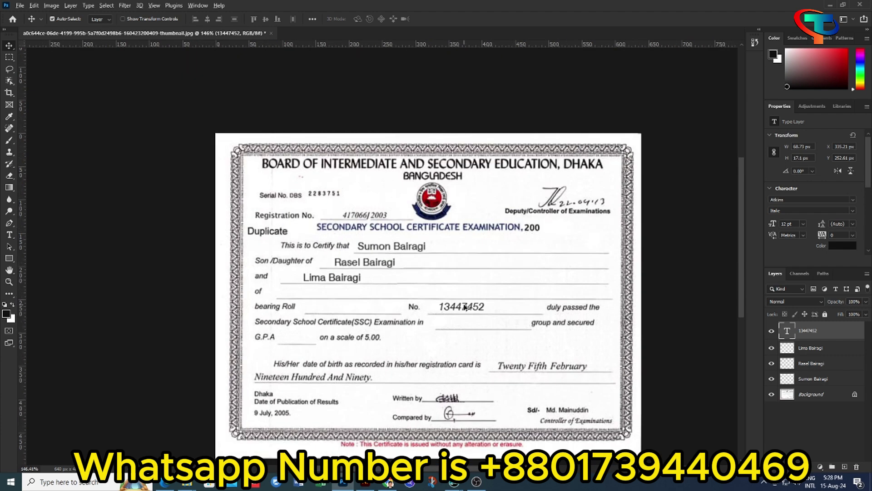
left_click_drag(464, 307, 469, 322)
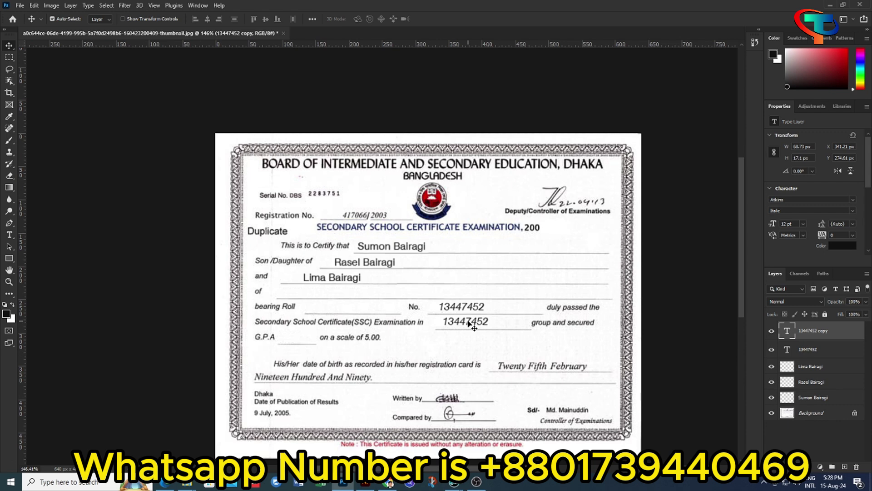
double_click(470, 323)
type("Bu")
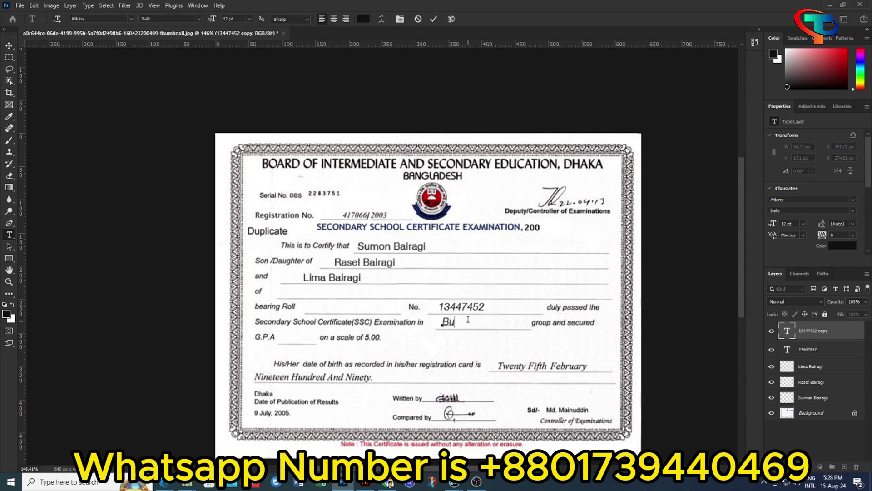
type("siness")
left_click(9, 57)
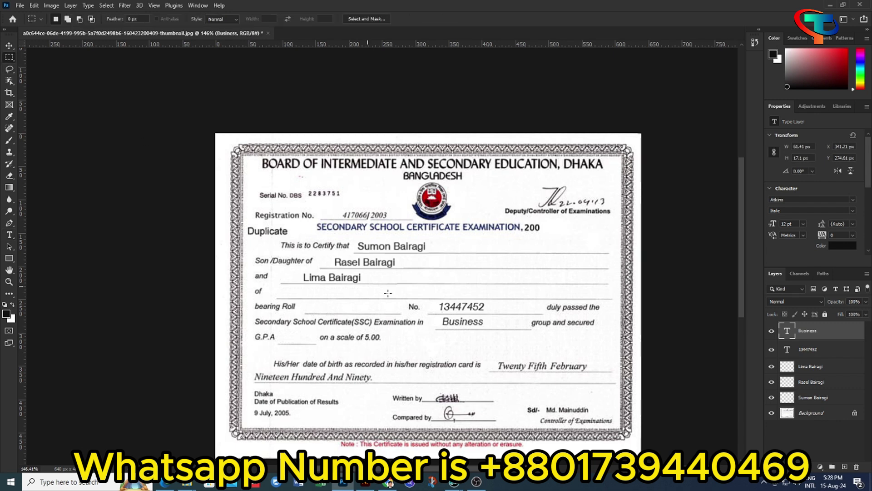
left_click(9, 46)
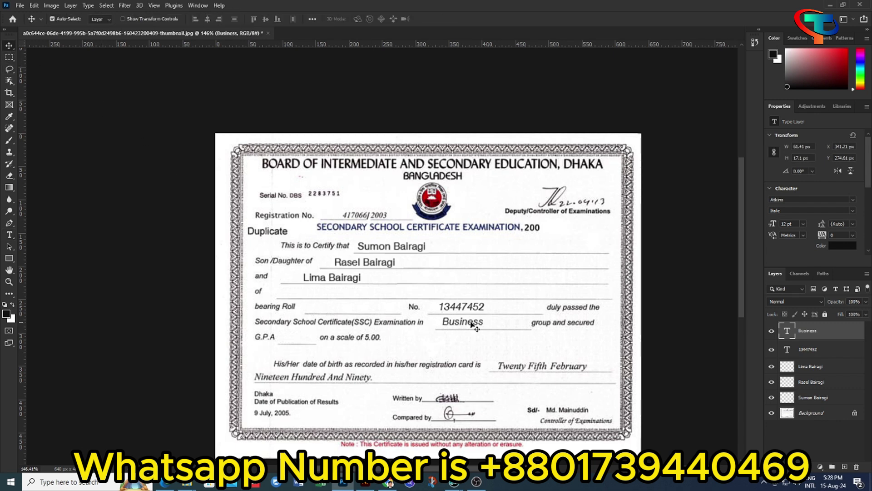
left_click_drag(469, 324, 487, 322)
Step: Scale the roll number down to about 80% and nudge it right
left_click(474, 312)
key("ctrl+t")
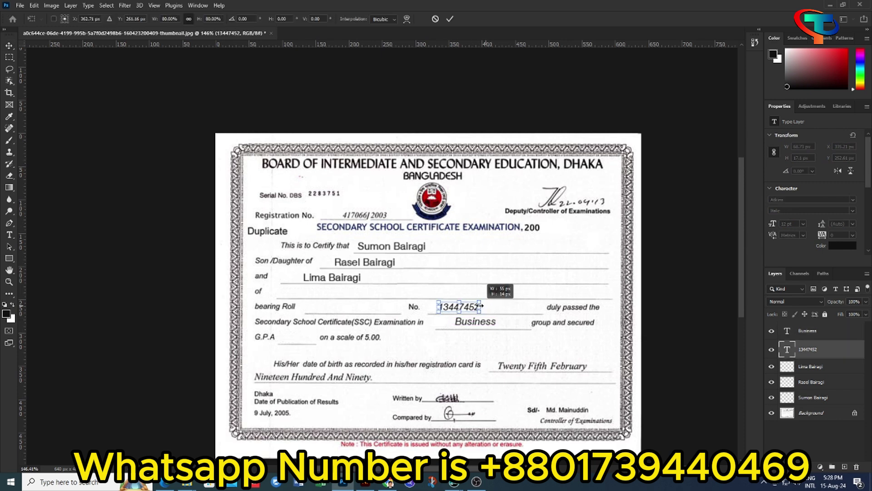
left_click_drag(487, 305, 475, 306)
left_click(449, 19)
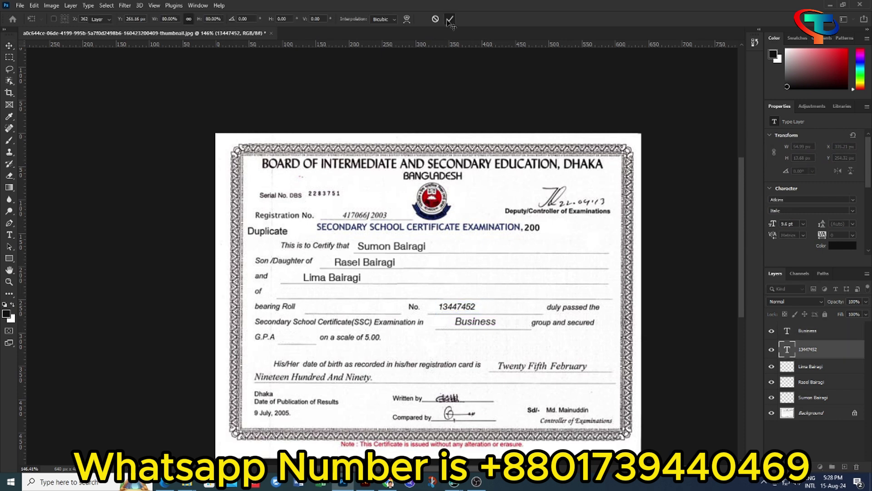
key("Right")
key("Right")
key("Right")
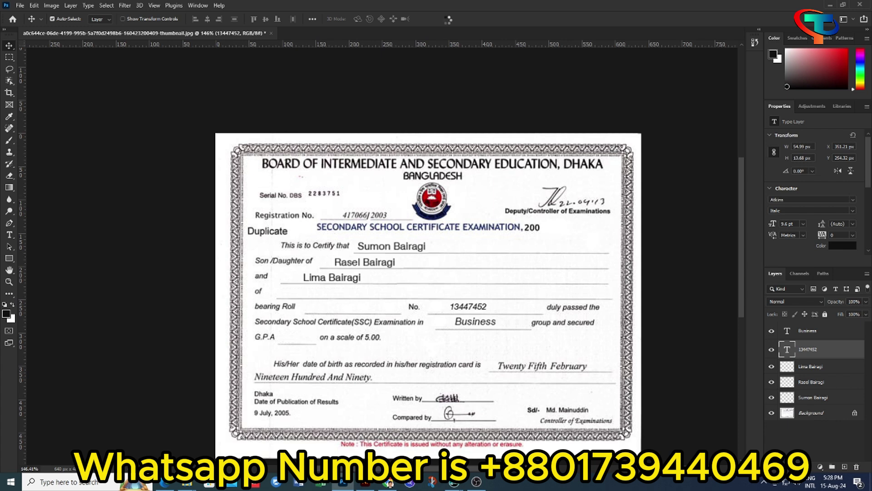
key("Right")
key("Right")
key("Right")
key("Right")
key("Right")
key("Right")
key("Right")
key("Right")
key("Right")
Step: Narrow the Business text slightly, nudge it right, and copy it onto the bearing Roll line
scroll(480, 325, "down", 1)
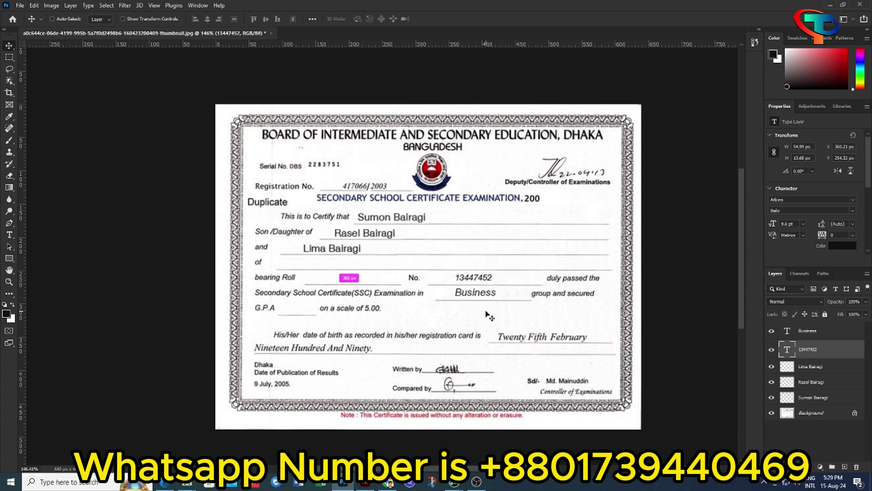
key("ctrl")
scroll(489, 316, "up", 1)
left_click(495, 289, "ctrl")
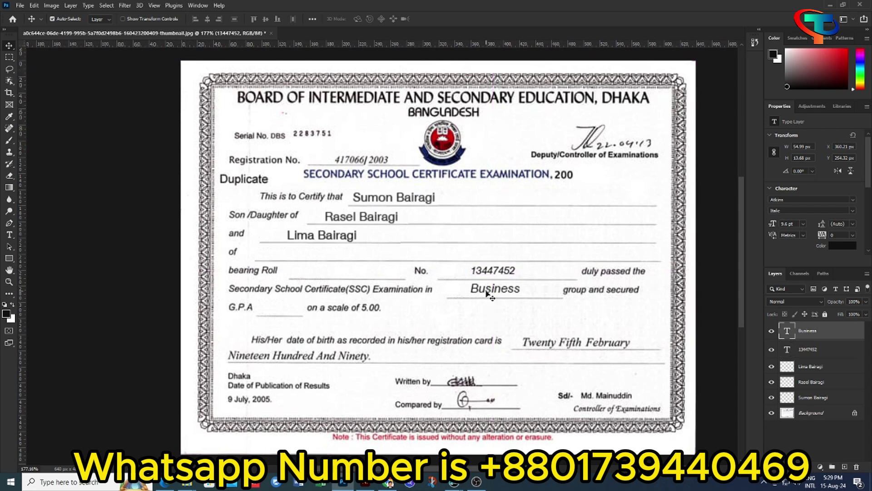
key("ctrl+t")
left_click_drag(523, 291, 518, 288)
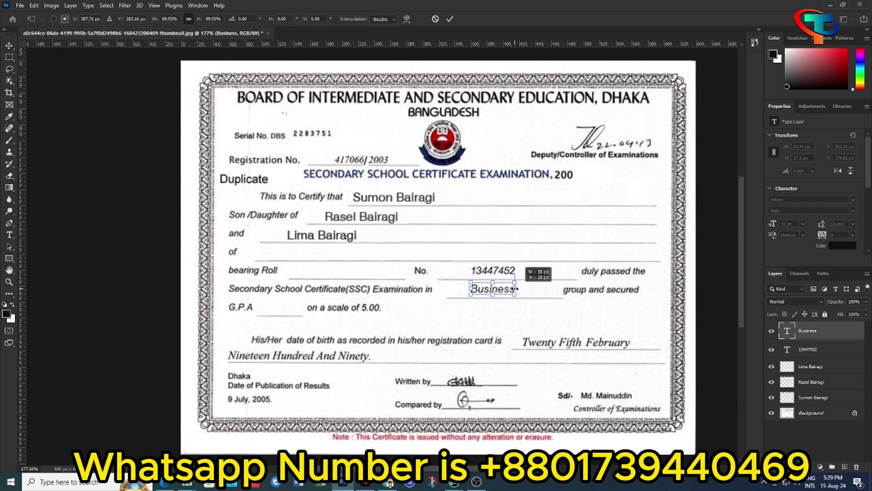
left_click(450, 19)
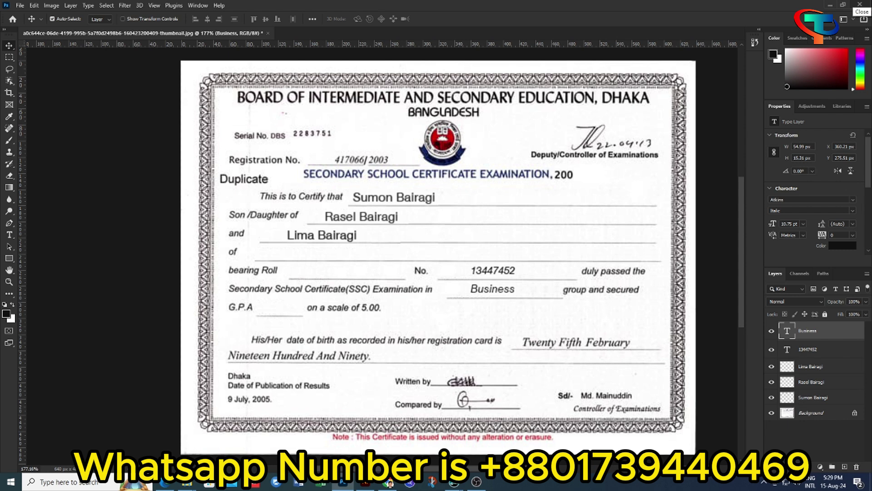
key("Right")
key("Right")
key("Right")
key("Right")
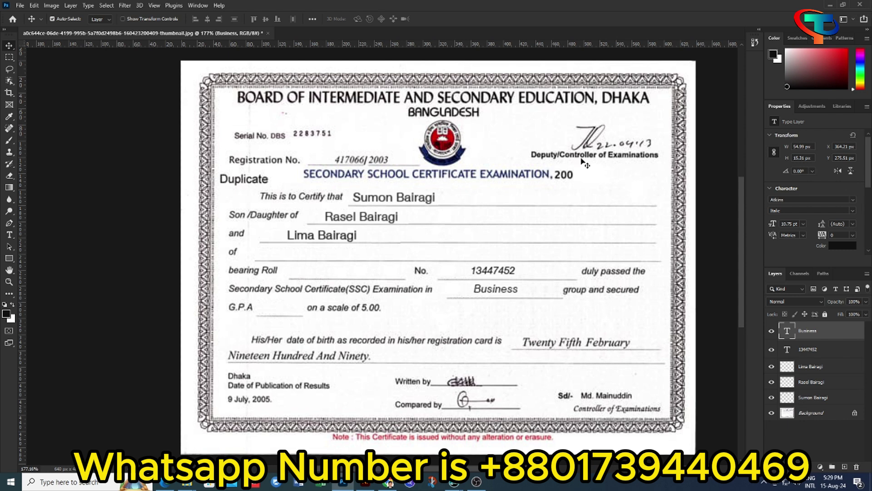
left_click_drag(501, 291, 329, 277)
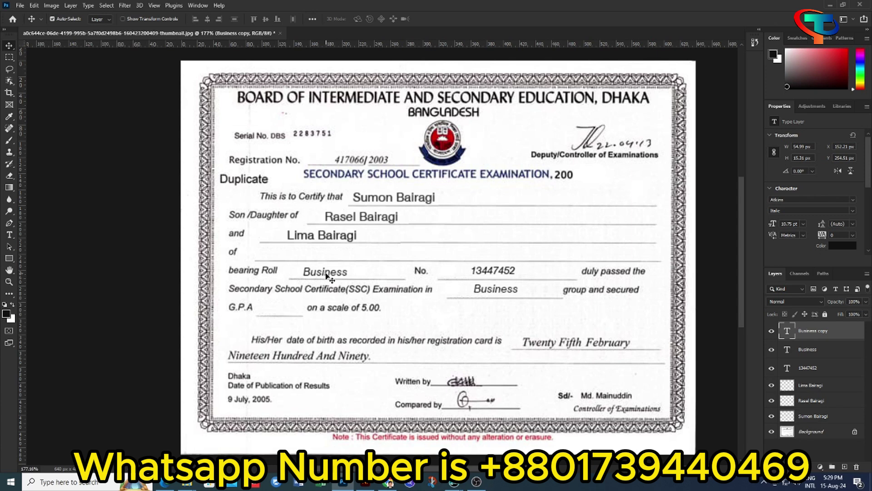
Step: Move the Business copy up to the 'of' line and change its text to 'Cumilla'
left_click_drag(327, 276, 325, 256)
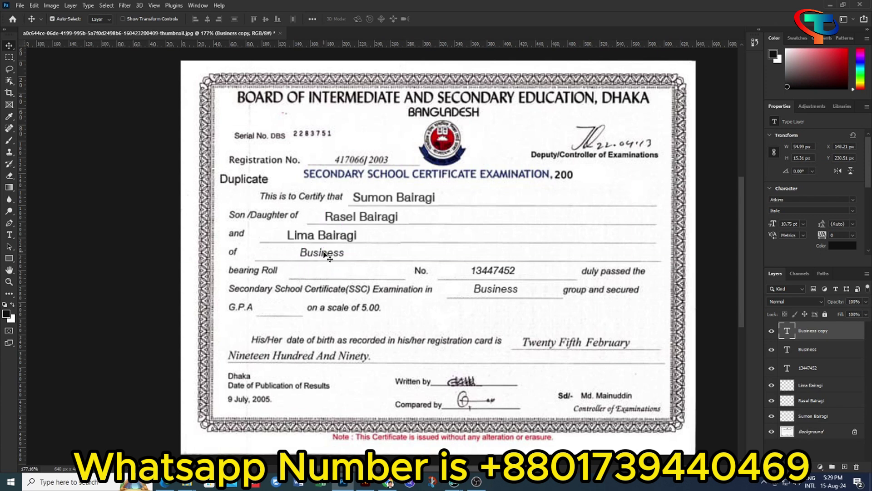
double_click(325, 254)
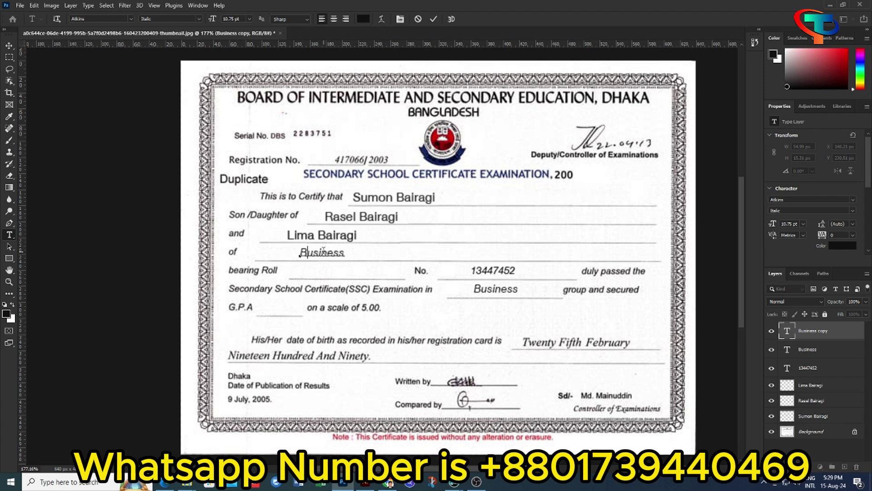
type("Dh")
key("BackSpace")
type("Cumi")
type("lla")
left_click(11, 46)
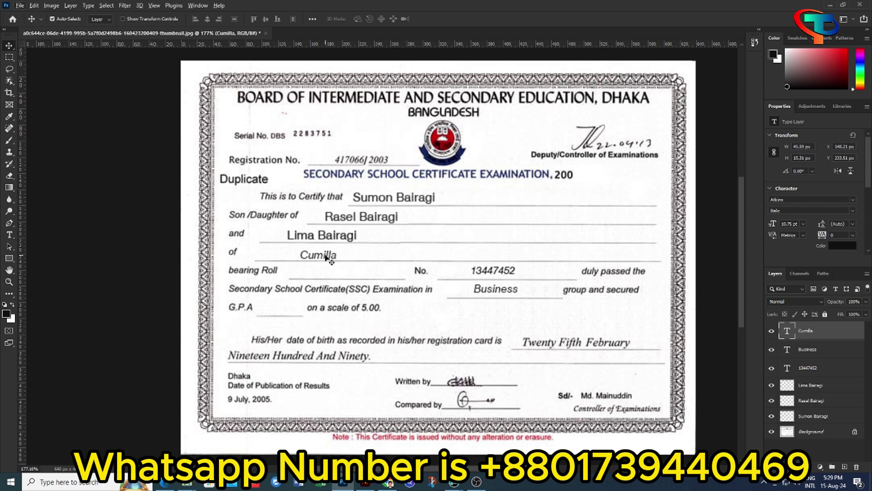
Step: Copy Cumilla to the G.P.A blank, change it to '4.00', and nudge it into place
left_click_drag(325, 257, 277, 311)
key("t")
double_click(280, 306)
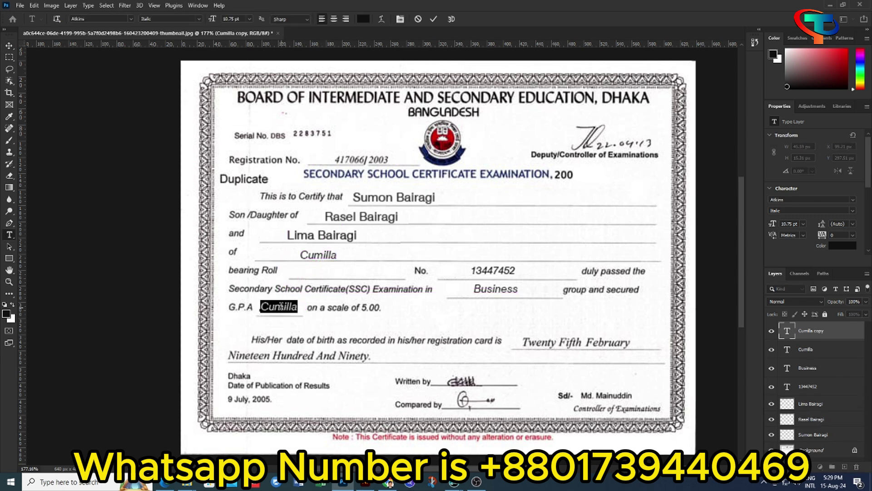
type("4.0")
type("0")
left_click(10, 46)
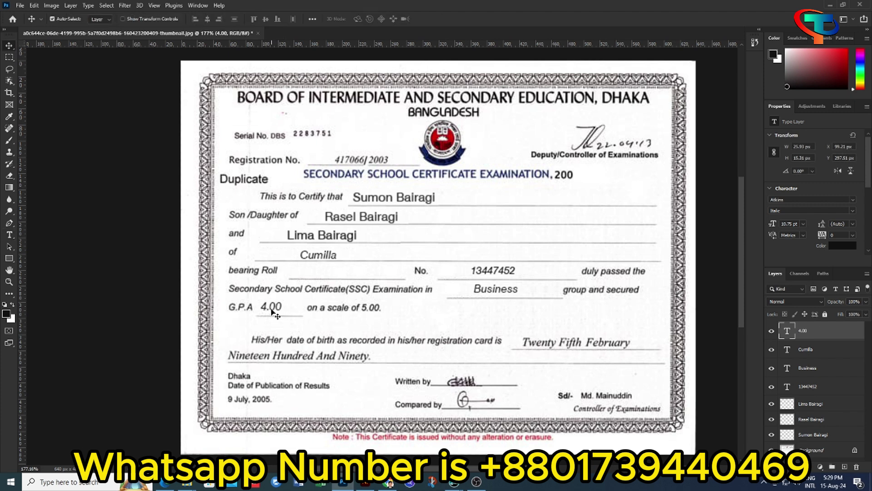
left_click_drag(276, 307, 282, 308)
key("Right")
scroll(473, 268, "up", 1)
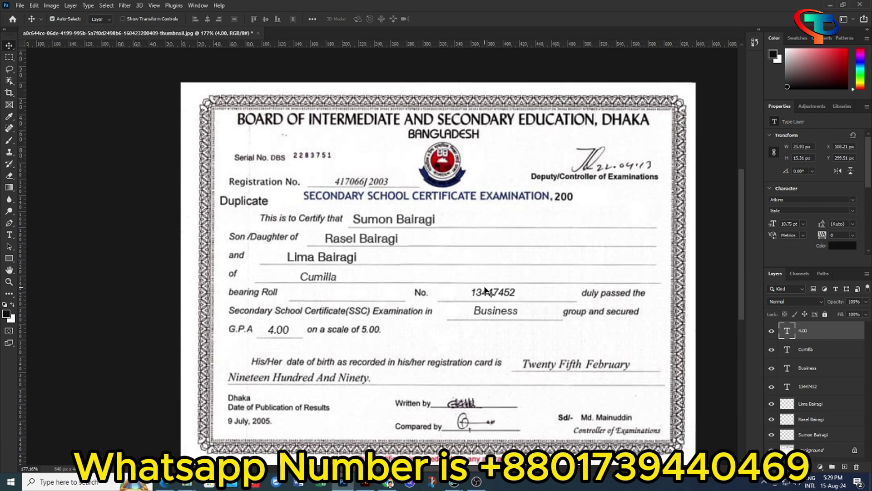
scroll(486, 291, "down", 3)
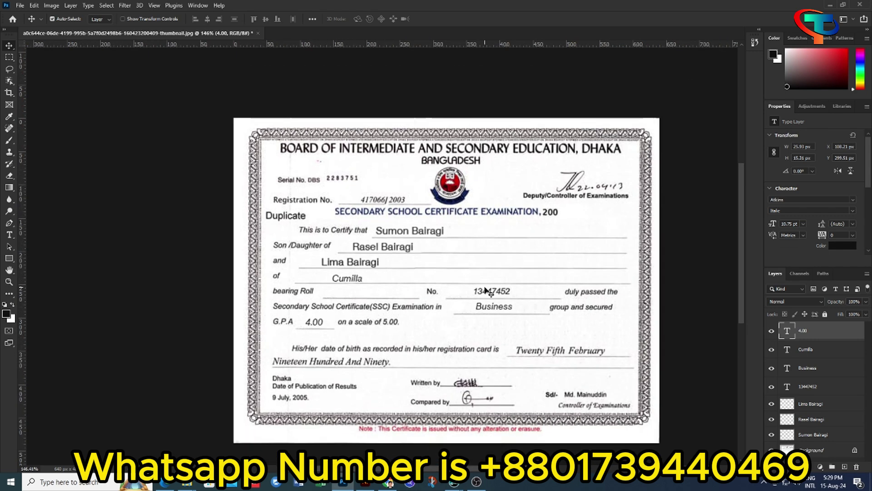
scroll(383, 284, "up", 1)
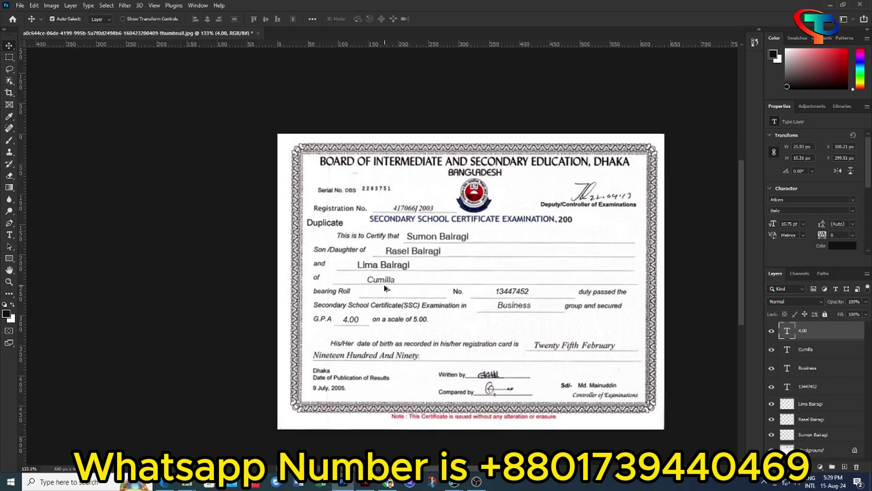
left_click(389, 281)
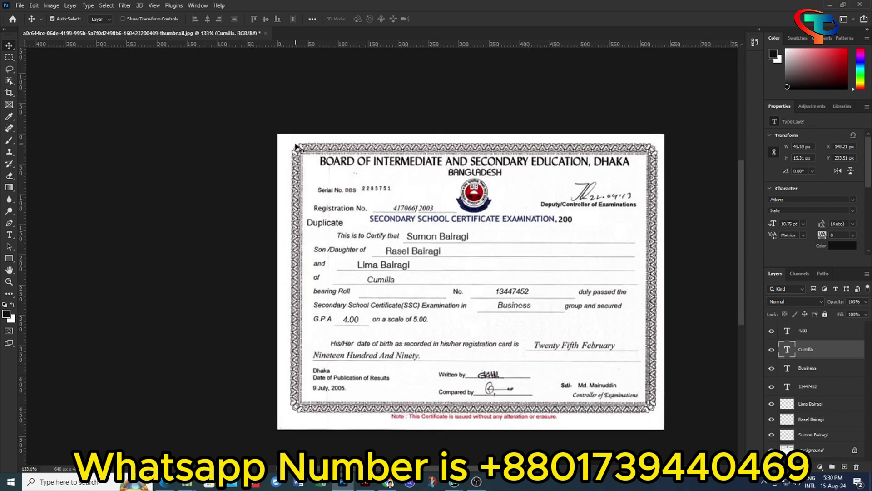
double_click(374, 278)
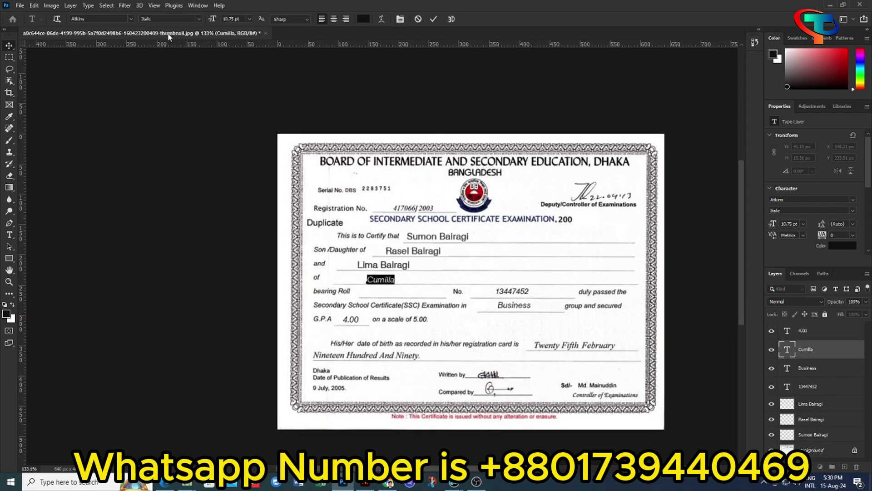
left_click(199, 19)
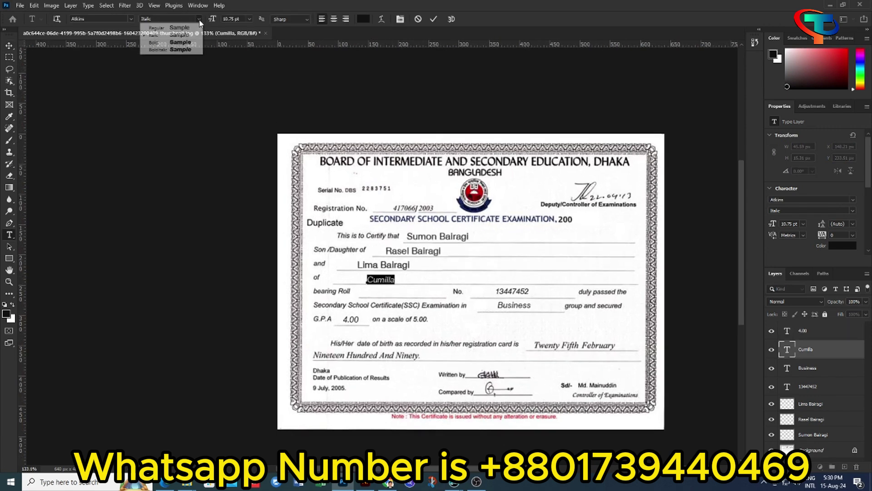
left_click(184, 50)
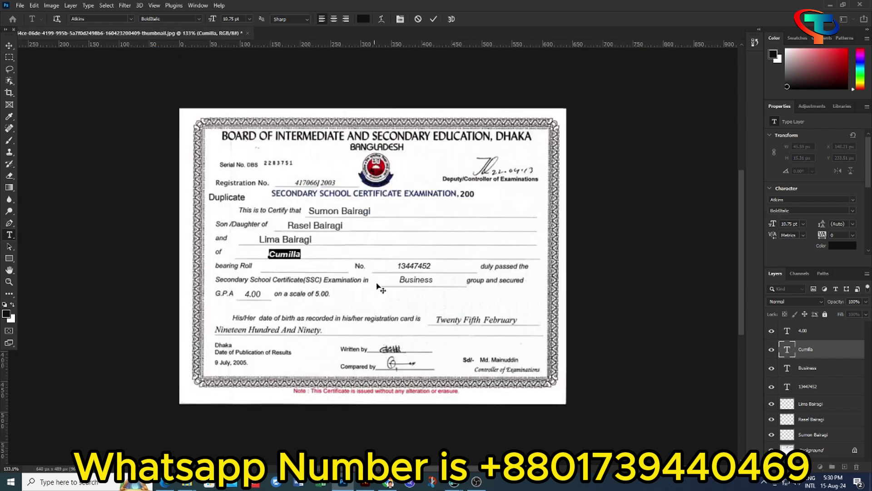
key("ctrl+Return")
key("v")
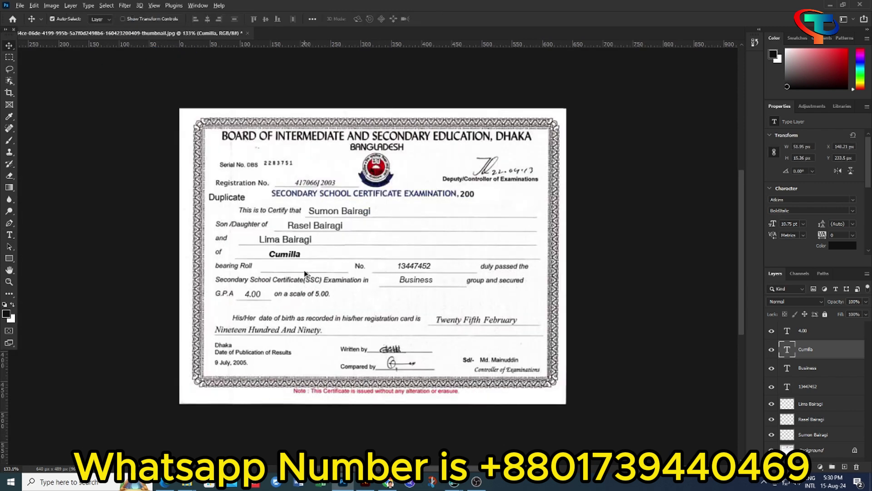
left_click(866, 302)
left_click_drag(855, 314, 860, 315)
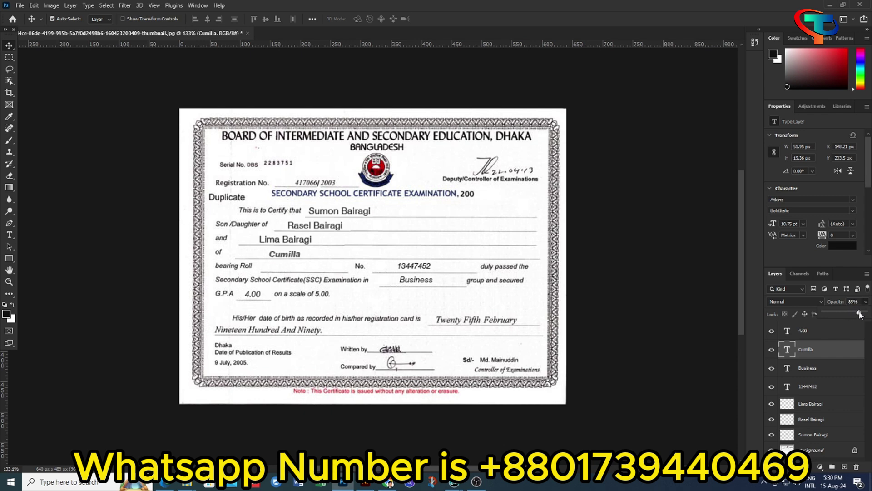
key("ctrl+z")
double_click(284, 255)
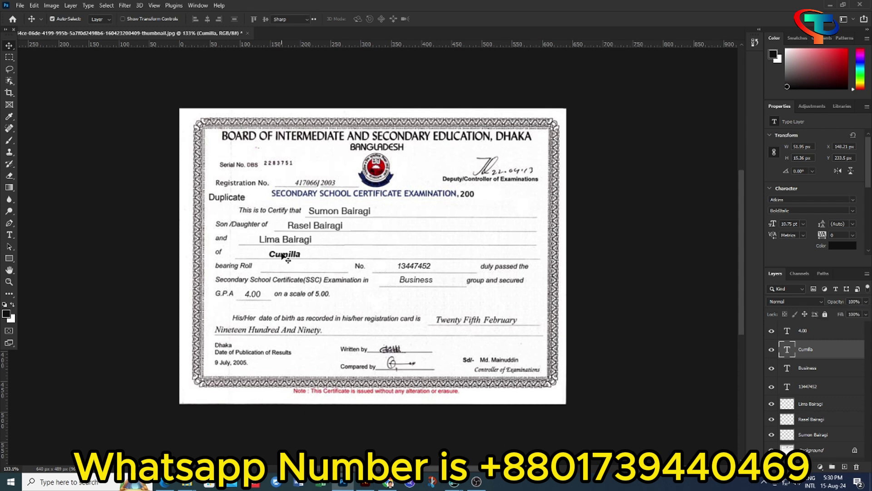
left_click(191, 19)
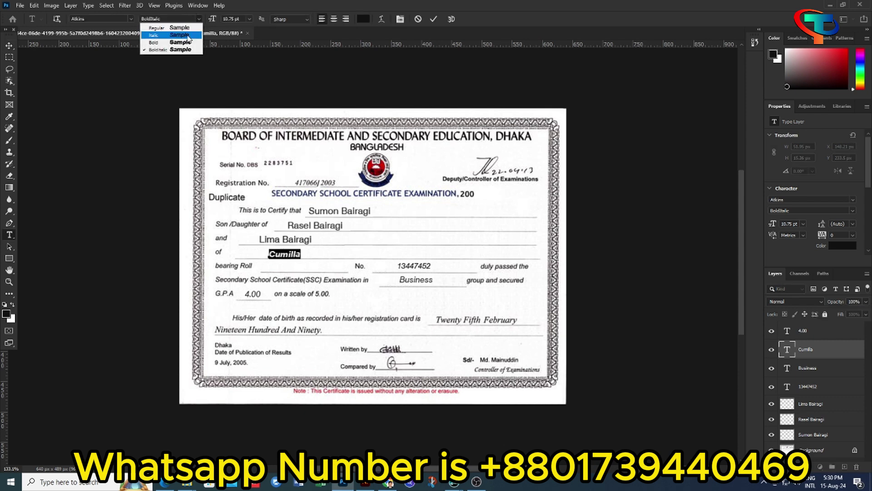
left_click(184, 36)
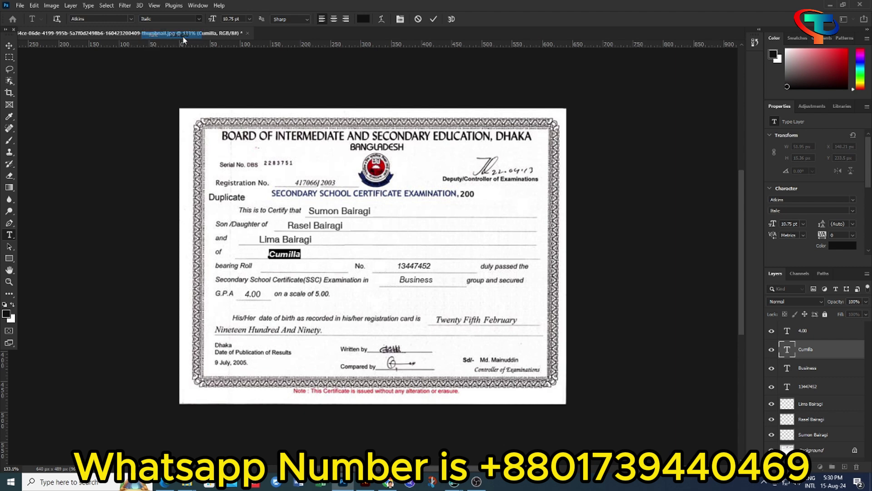
left_click(9, 46)
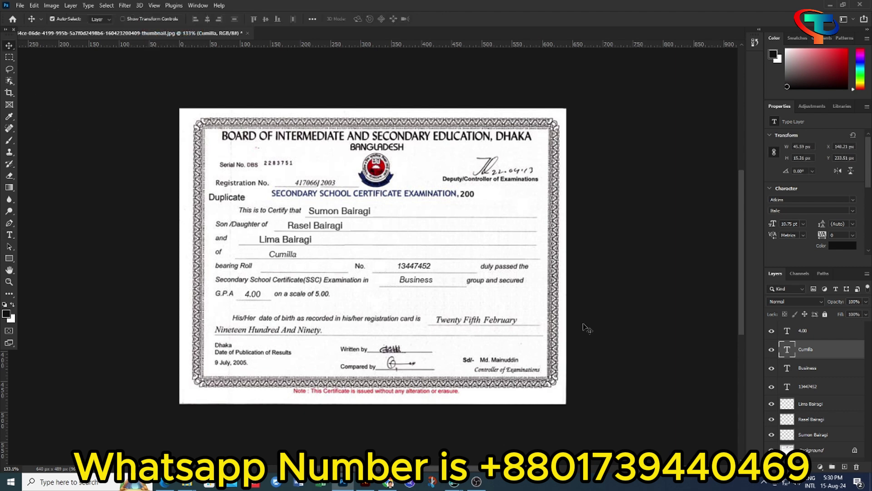
Step: Duplicate the Cumilla text layer twice and lower the copy's opacity
left_click_drag(843, 466, 843, 467)
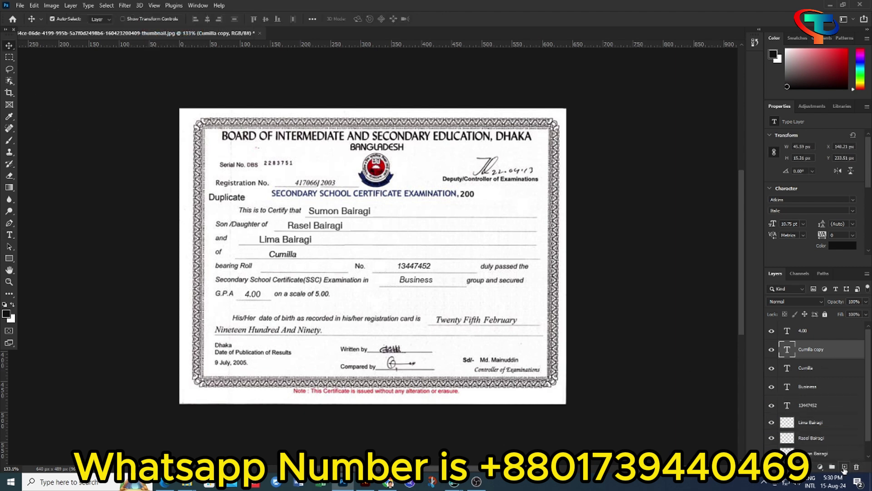
left_click_drag(834, 356, 845, 466)
left_click(865, 302)
left_click_drag(866, 312, 853, 312)
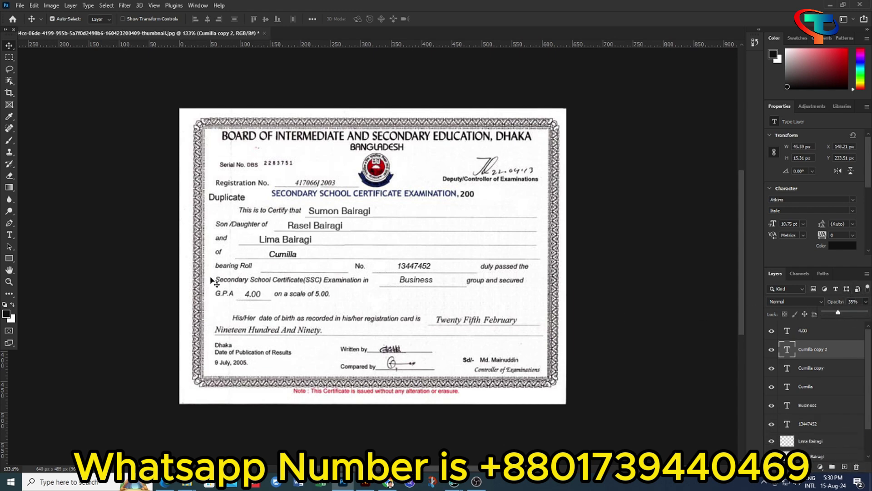
scroll(213, 283, "up", 3)
scroll(303, 271, "down", 3)
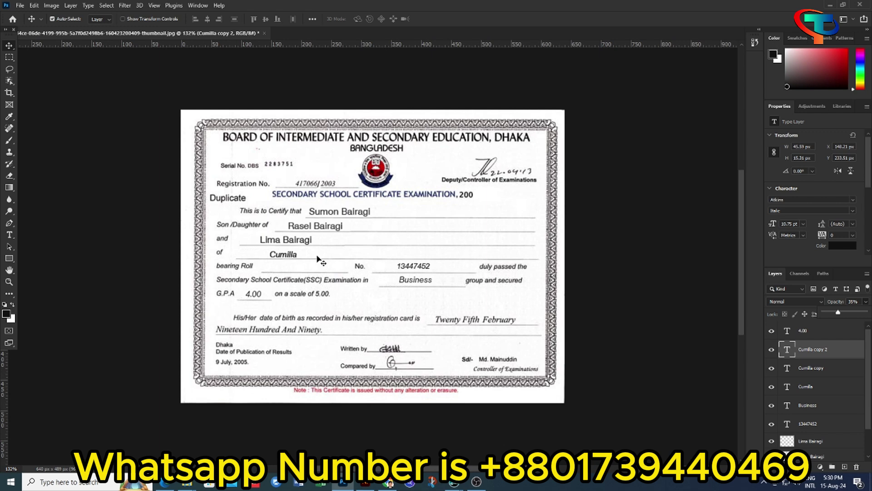
Step: Rasterize the Cumilla copy and apply a Gaussian Blur with radius 1.5
left_click(127, 5)
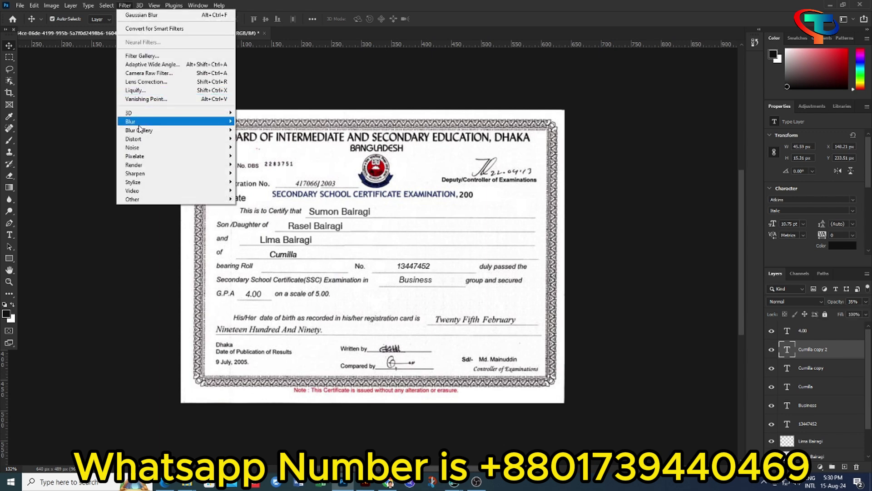
mouse_move(136, 121)
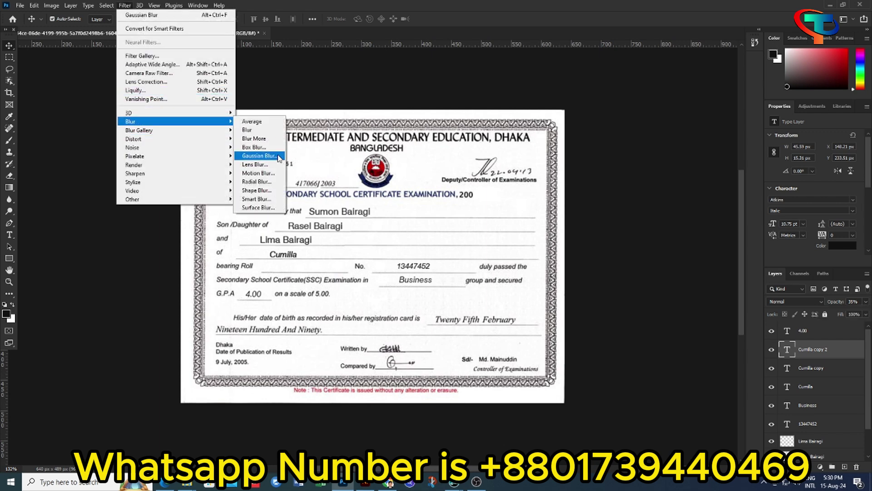
left_click(279, 156)
left_click(596, 114)
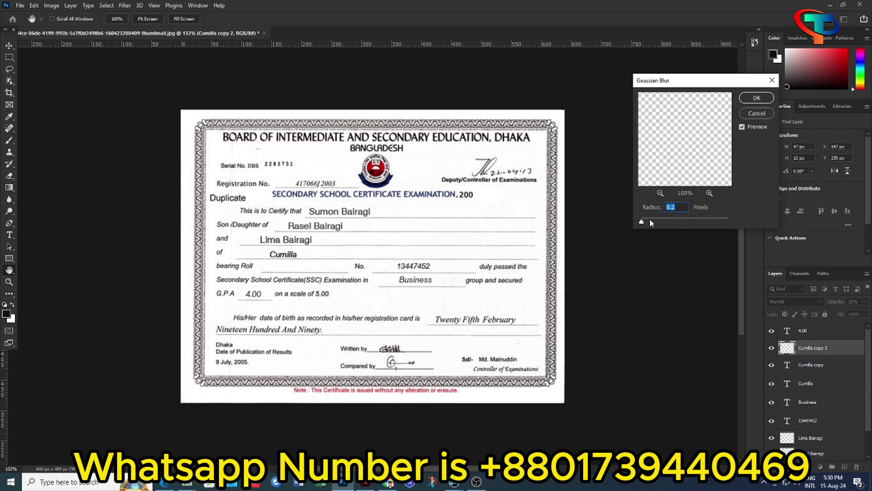
left_click_drag(649, 220, 648, 220)
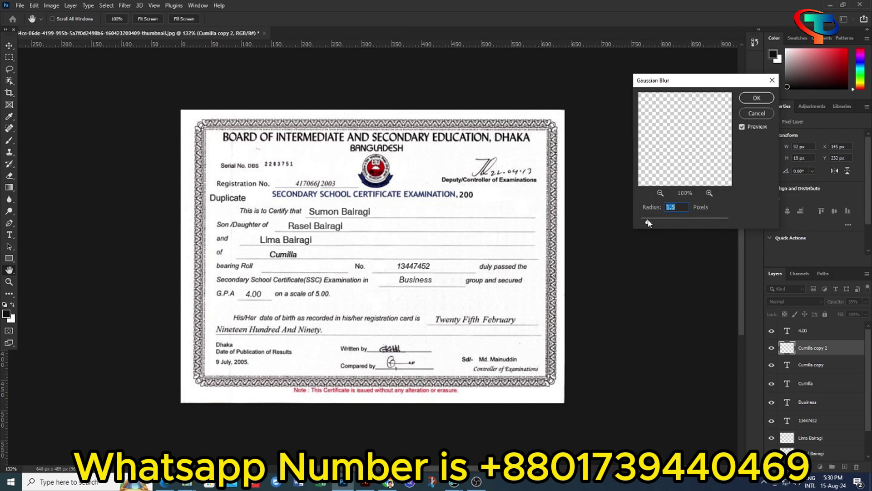
left_click(753, 99)
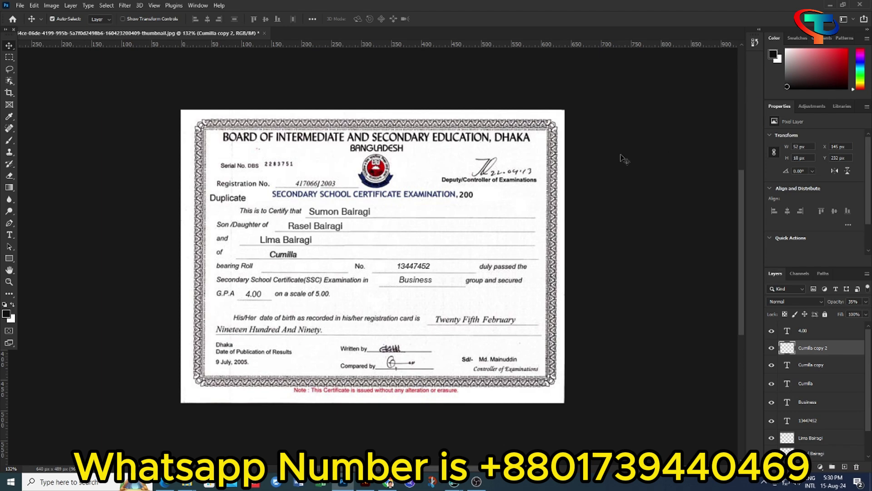
Step: Fade the blurred copy to 7% opacity and place another faint copy about 20 px lower
scroll(515, 179, "down", 1)
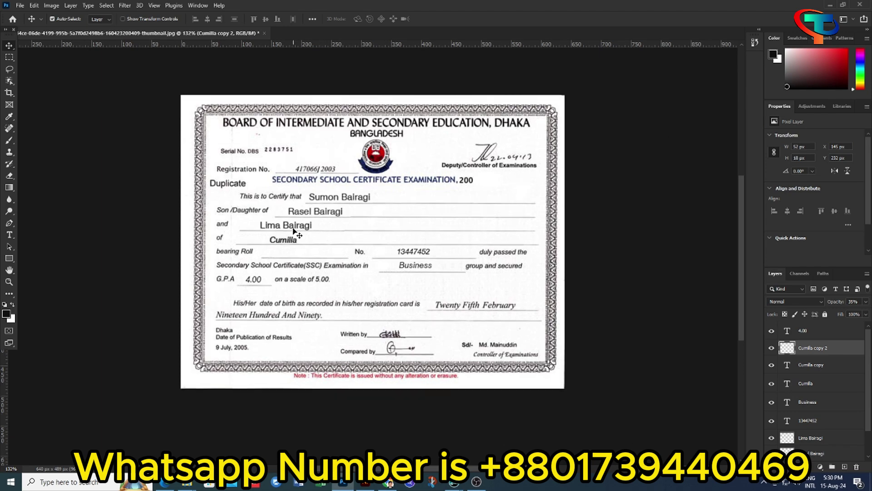
scroll(291, 237, "up", 2)
scroll(701, 301, "down", 2)
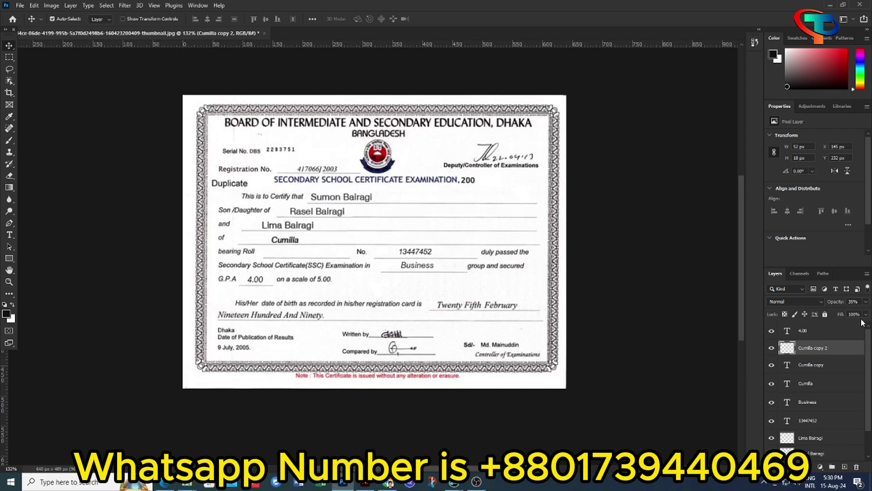
left_click(866, 301)
left_click_drag(847, 312, 829, 312)
scroll(289, 248, "up", 3)
scroll(305, 252, "down", 2)
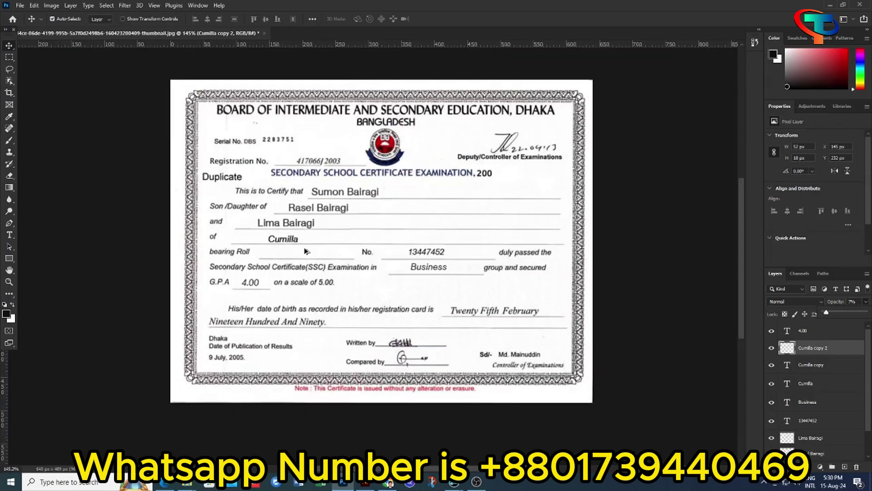
left_click_drag(302, 243, 300, 256)
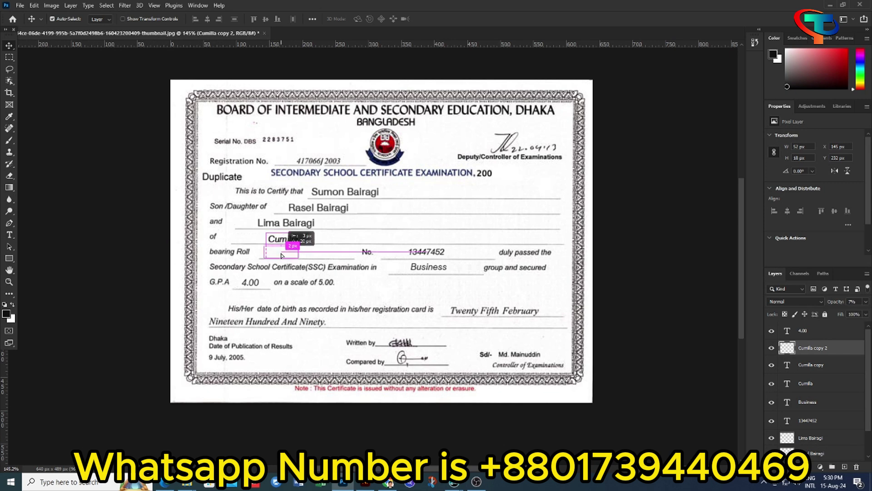
Step: Delete the extra Cumilla copy and put 534645 on the Roll line using a copy of the Business text
key("Delete")
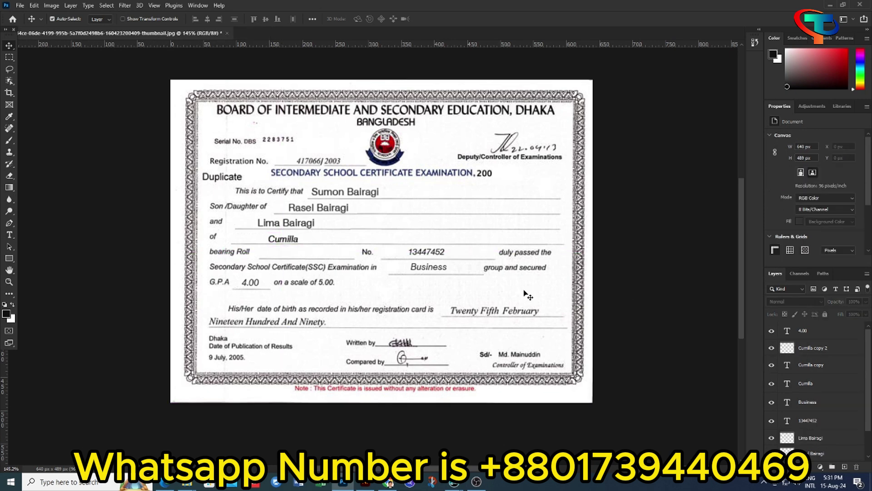
scroll(312, 268, "up", 2)
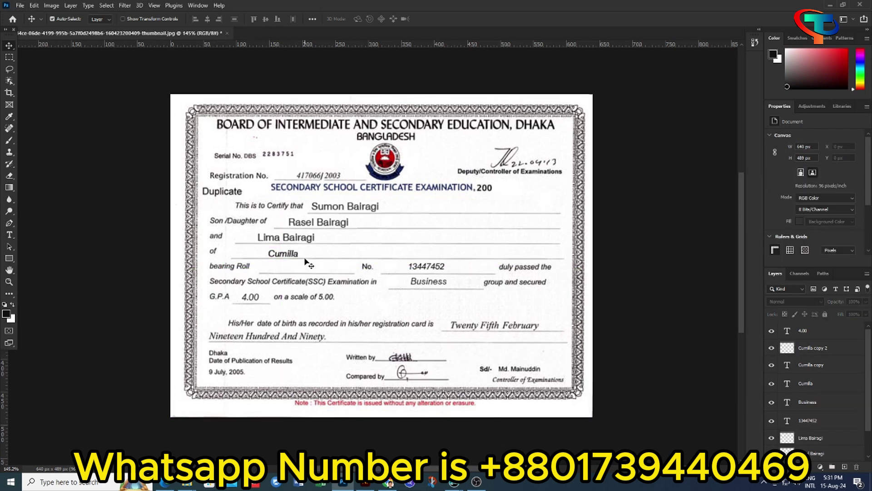
left_click_drag(429, 281, 299, 271)
double_click(300, 268)
left_click(305, 267)
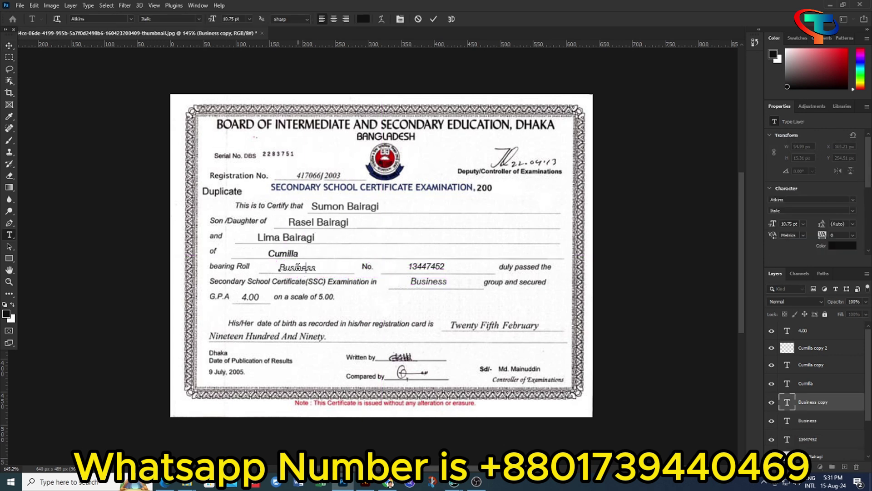
type("w534645")
key("BackSpace")
left_click(9, 45)
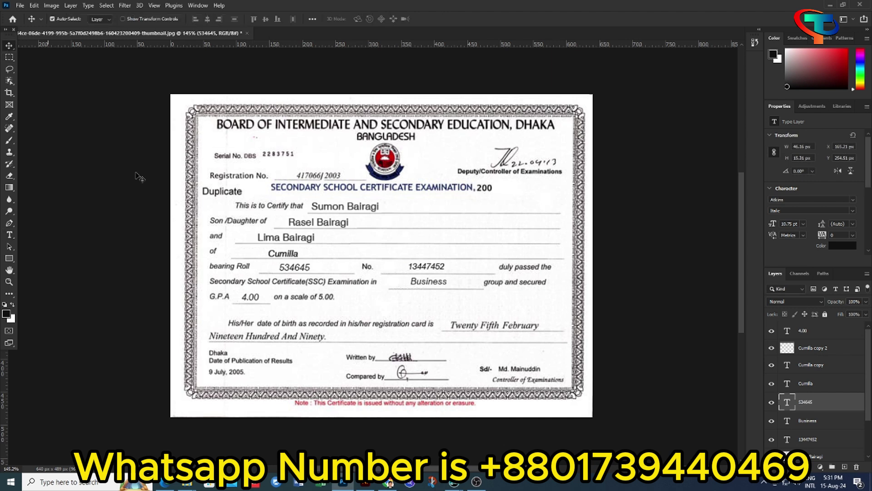
scroll(350, 284, "up", 2)
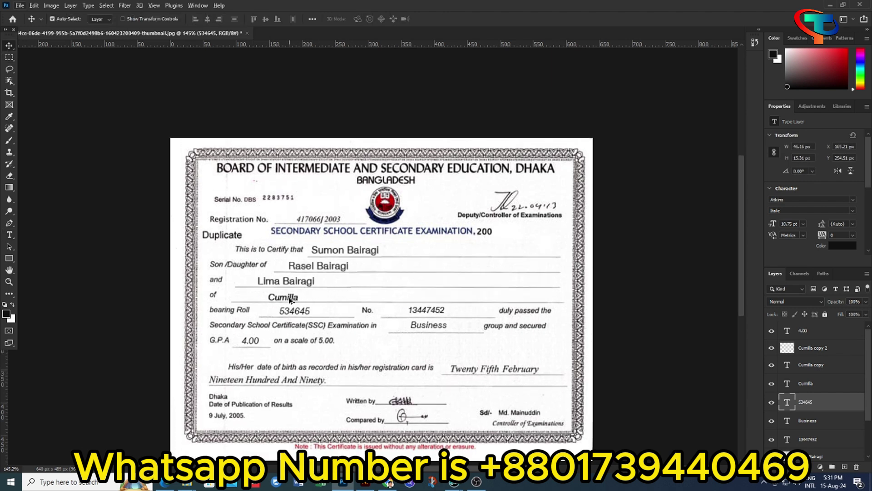
Step: Copy the 534645 layer beside the year and retype it as a bold 4
left_click_drag(295, 314, 513, 244, "alt")
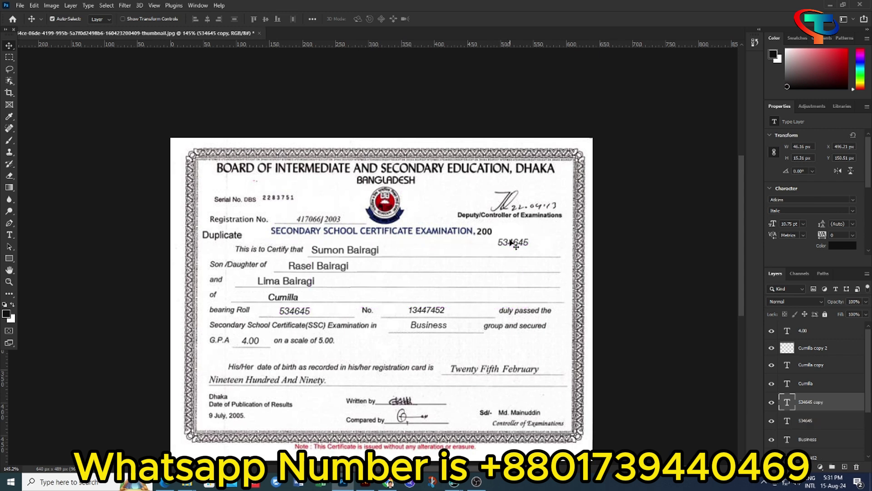
double_click(509, 239)
type("4")
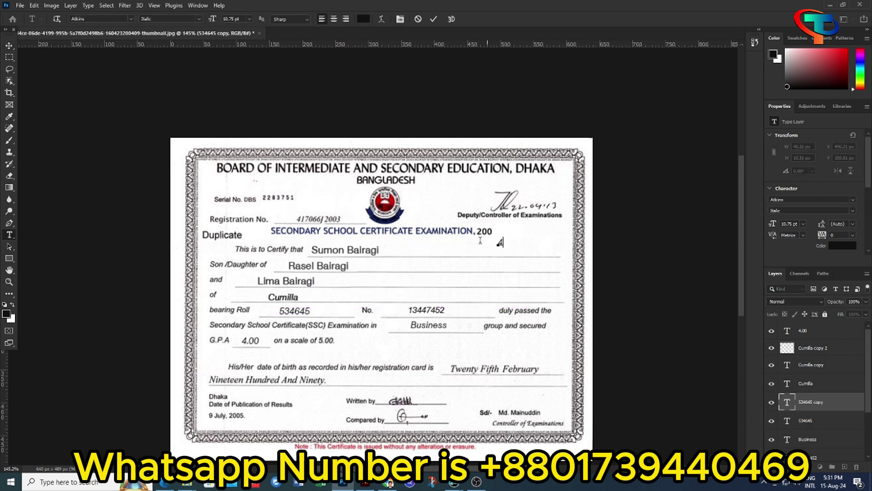
key("ctrl+a")
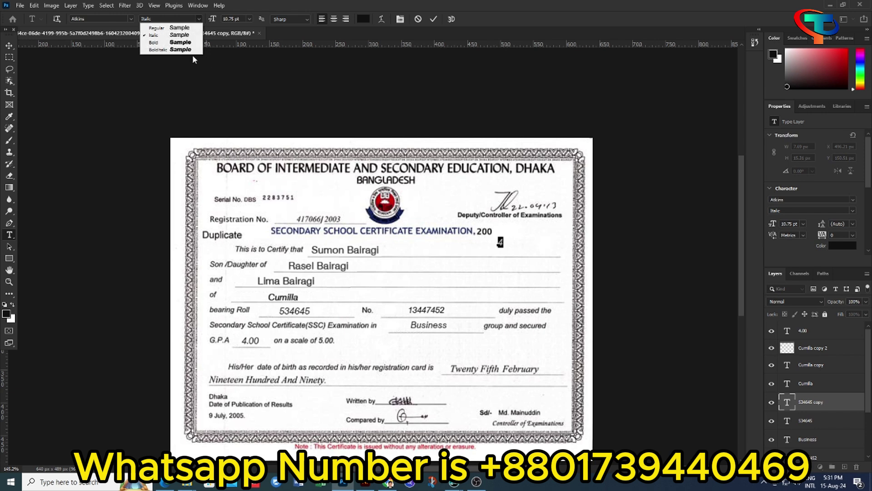
left_click(186, 50)
left_click(190, 18)
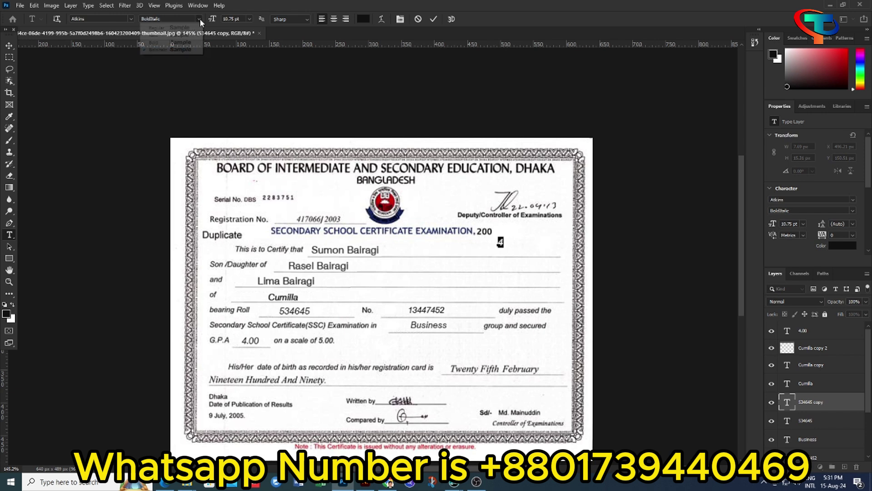
left_click(181, 42)
left_click(11, 47)
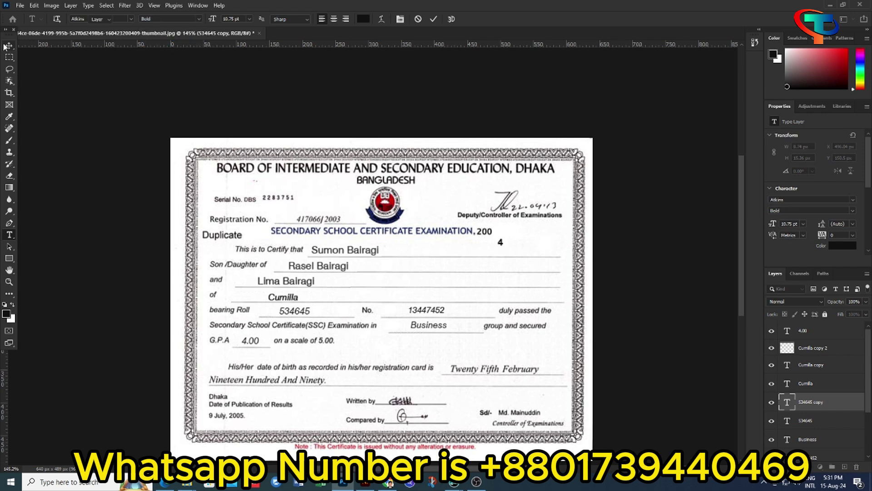
Step: Align the 4 after 200 to read 2004 and set its opacity to about 90%
left_click_drag(502, 243, 496, 233)
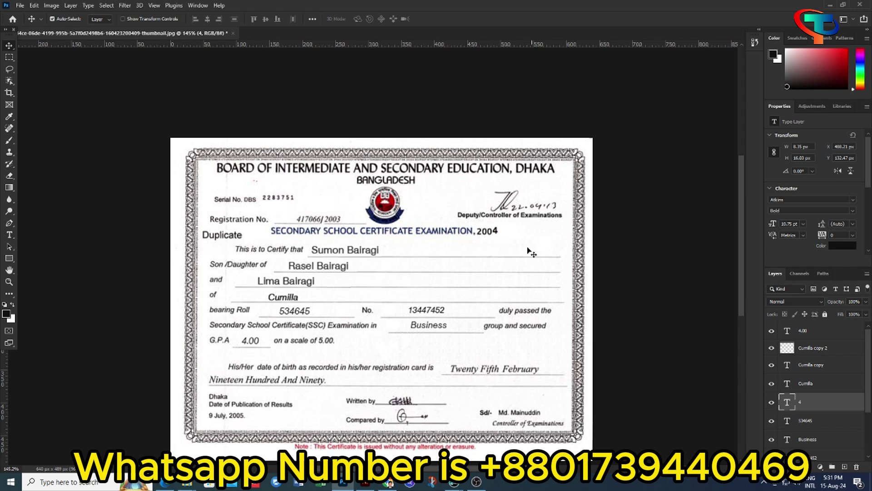
scroll(496, 233, "up", 2)
key("Down")
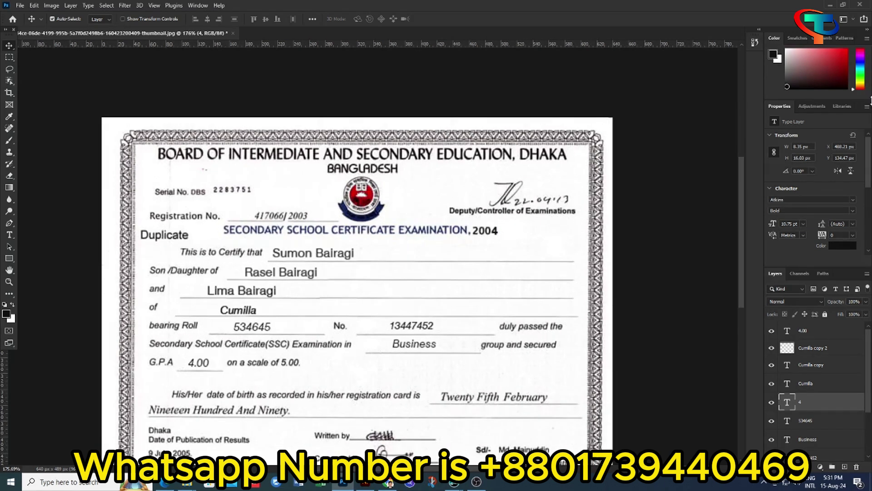
left_click(867, 302)
left_click_drag(862, 314, 863, 314)
scroll(609, 285, "down", 3)
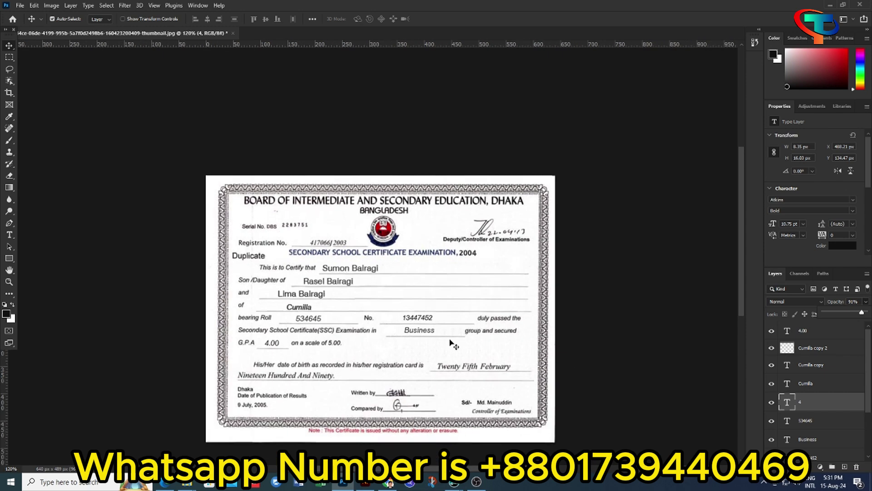
scroll(350, 324, "up", 1, "alt")
scroll(350, 324, "down", 1)
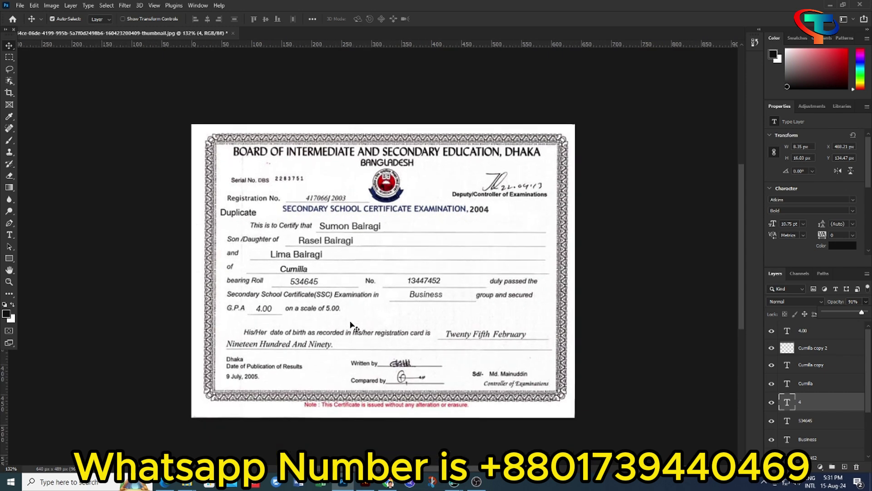
scroll(350, 324, "up", 1, "alt")
scroll(350, 324, "up", 1, "alt")
scroll(350, 323, "up", 1, "alt")
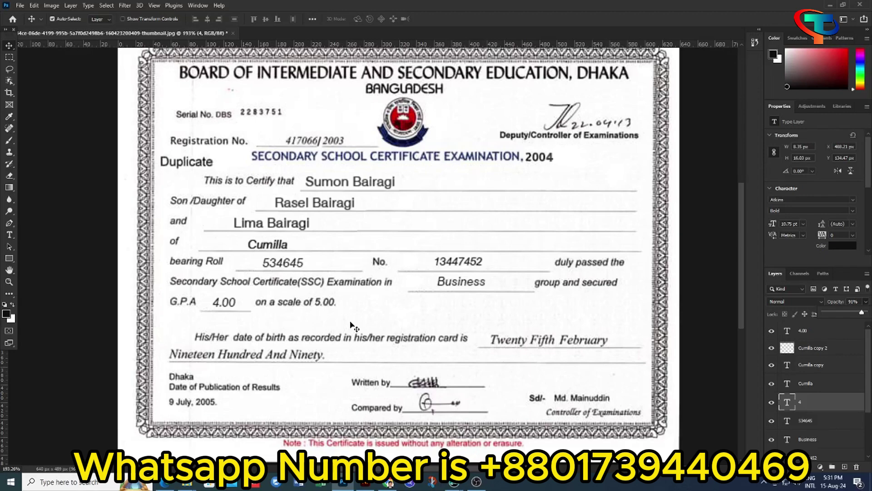
scroll(354, 326, "down", 1, "alt")
scroll(354, 326, "up", 1, "alt")
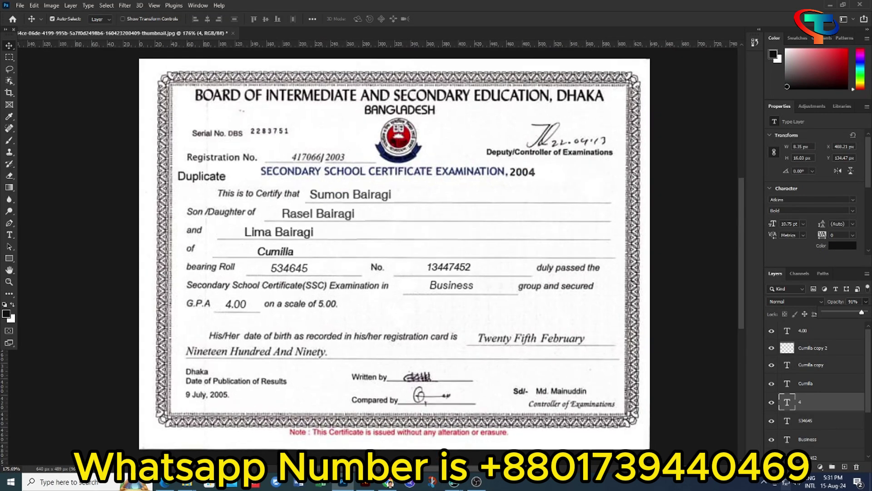
scroll(349, 346, "down", 2, "alt")
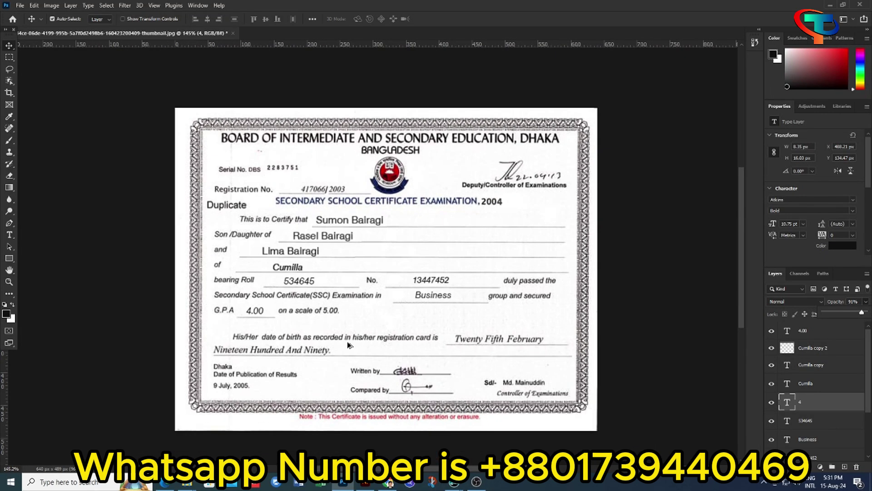
Step: Save a separate JPEG copy named 11, accepting the default JPEG Options
left_click(19, 5)
left_click(35, 116)
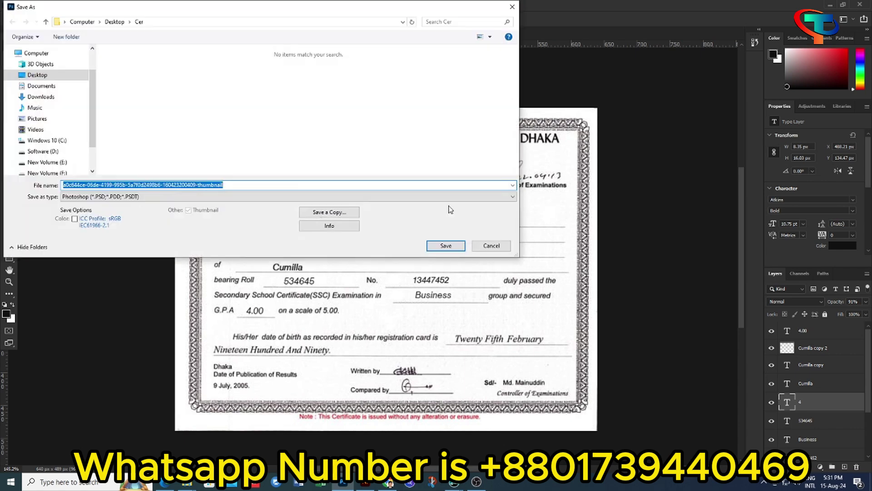
left_click(329, 212)
left_click(109, 197)
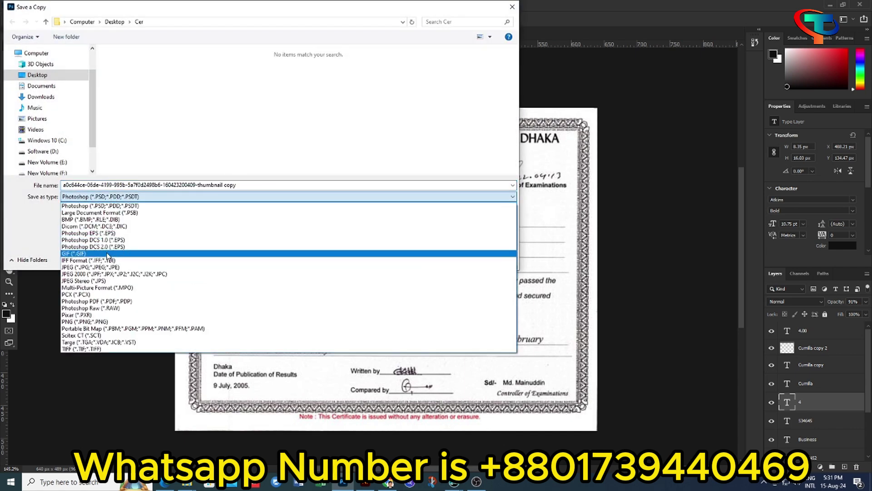
left_click(108, 260)
left_click(109, 196)
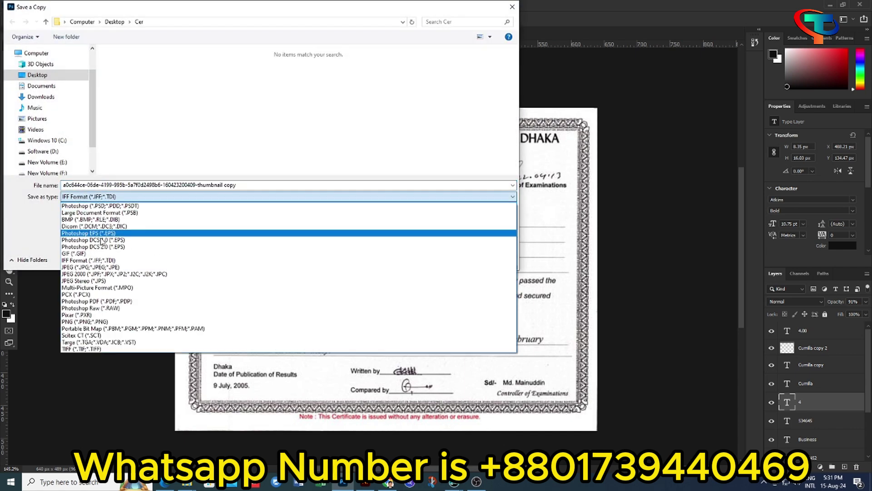
left_click(104, 267)
type("1")
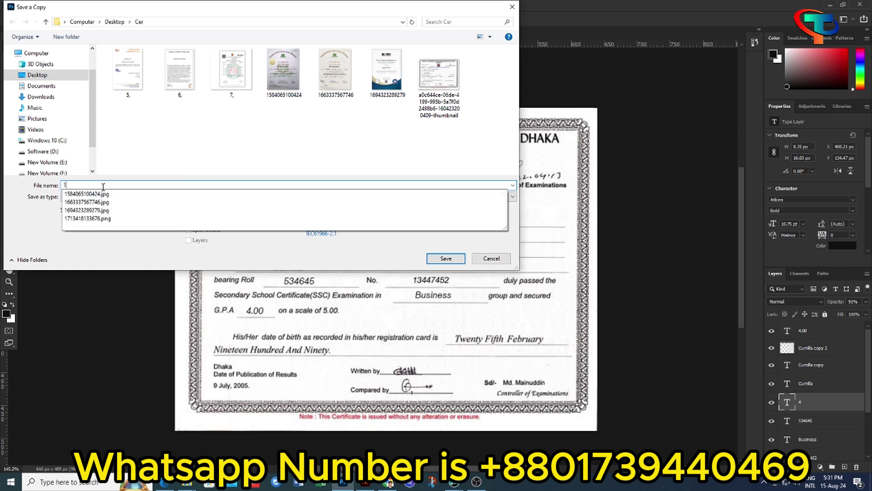
type("1")
left_click(445, 263)
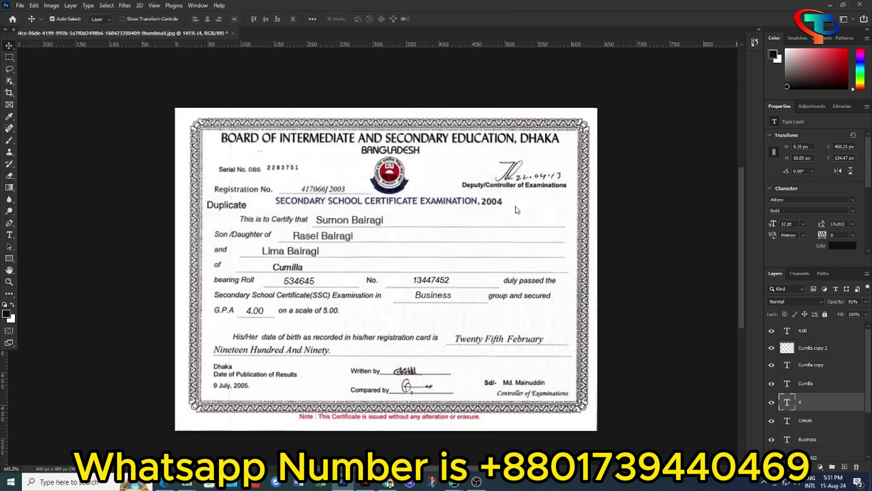
key("Return")
left_click(19, 5)
left_click(28, 23)
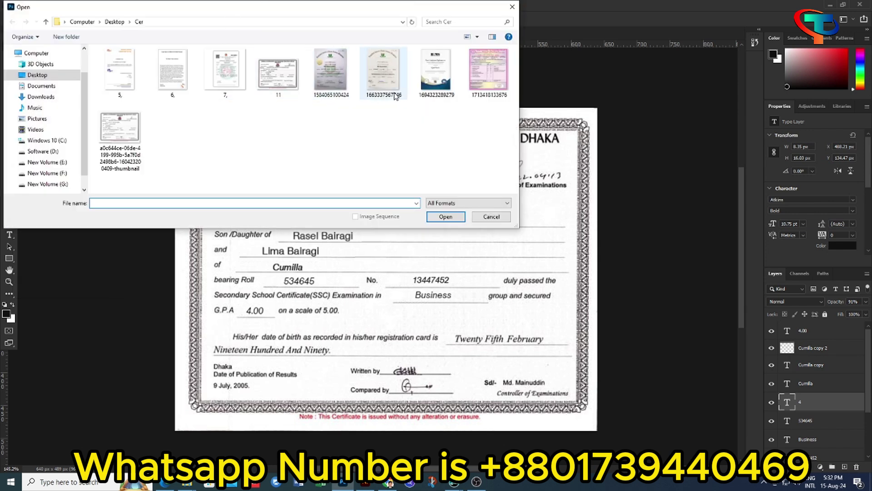
mouse_move(383, 73)
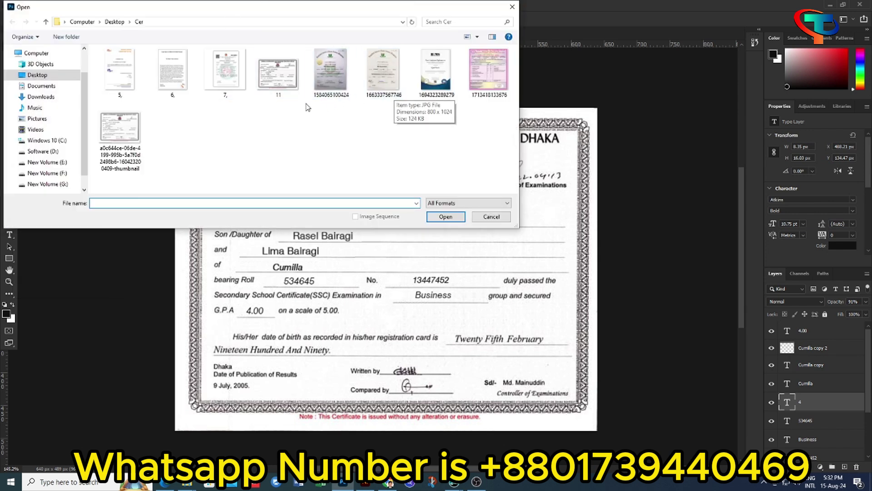
left_click(211, 63)
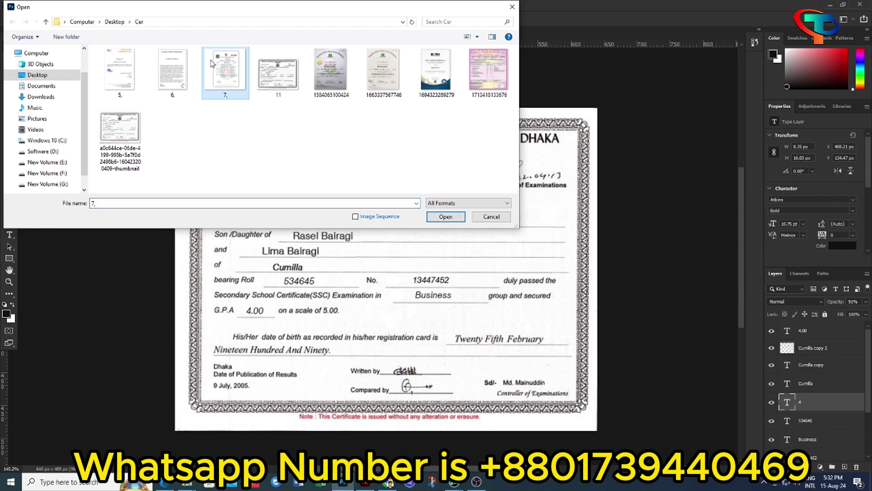
left_click(450, 217)
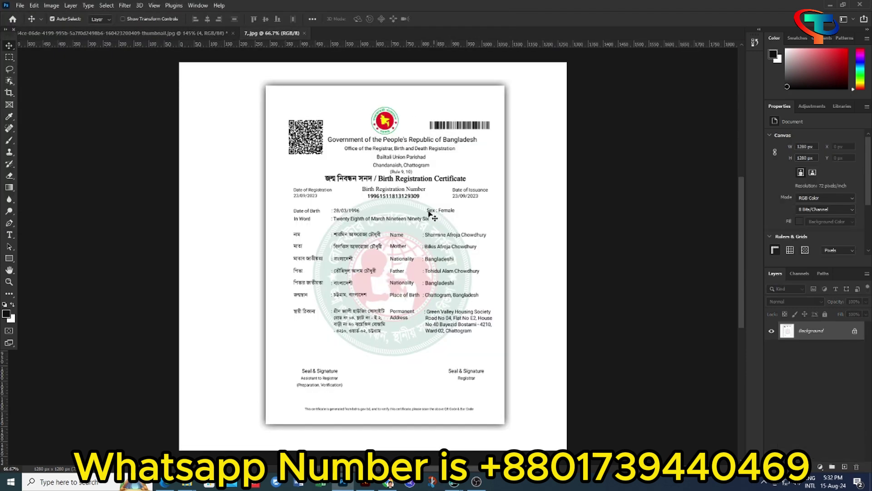
scroll(362, 199, "up", 2)
scroll(362, 199, "up", 2)
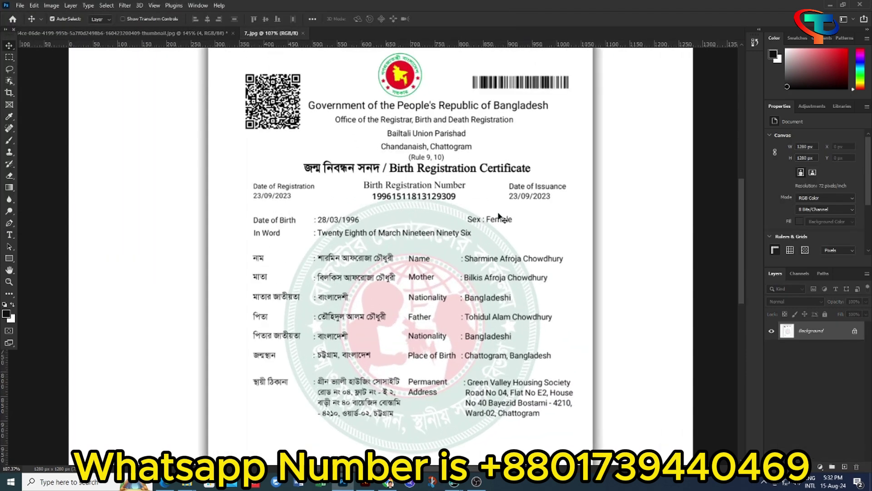
scroll(512, 214, "up", 1)
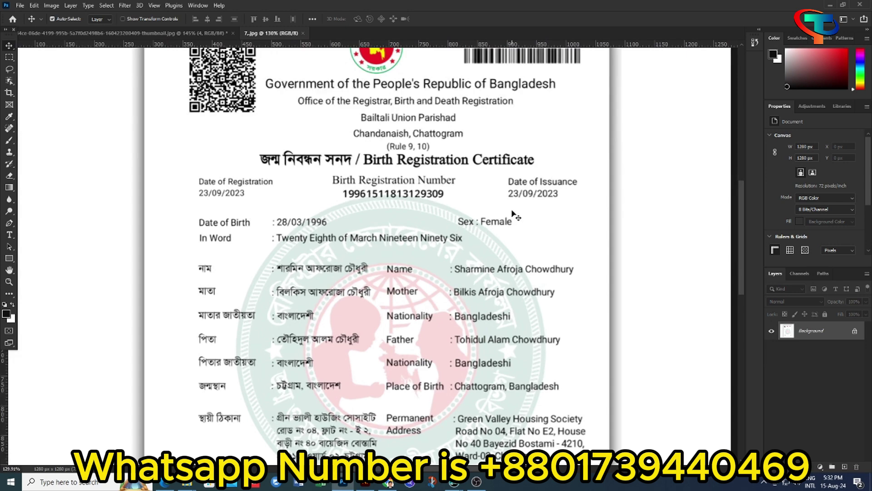
scroll(514, 214, "up", 1)
left_click(9, 57)
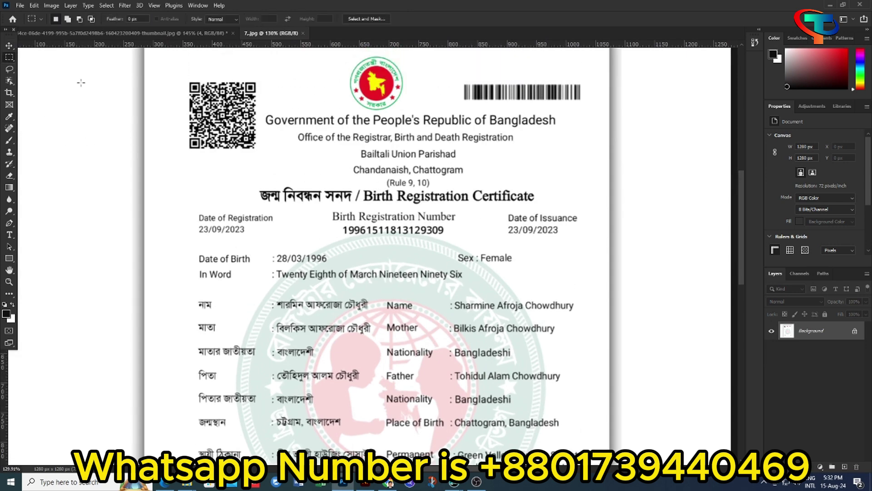
scroll(532, 219, "up", 2)
scroll(534, 236, "down", 1)
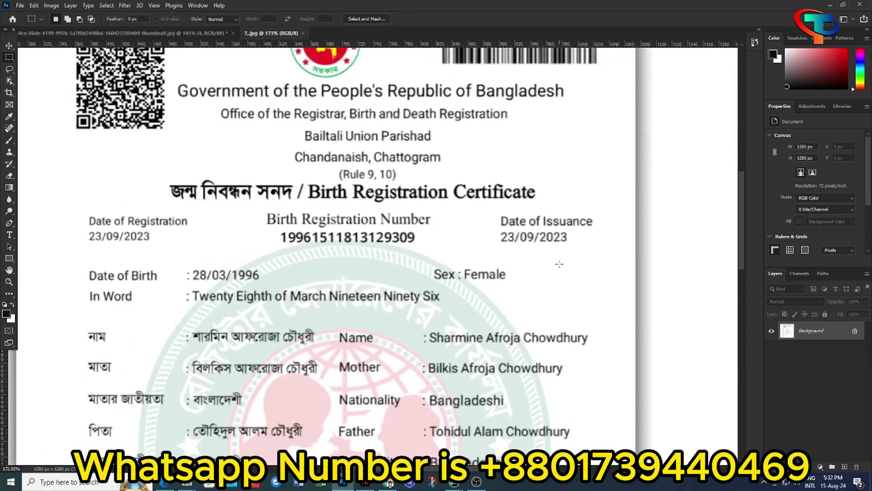
scroll(564, 256, "down", 2)
scroll(558, 256, "down", 1)
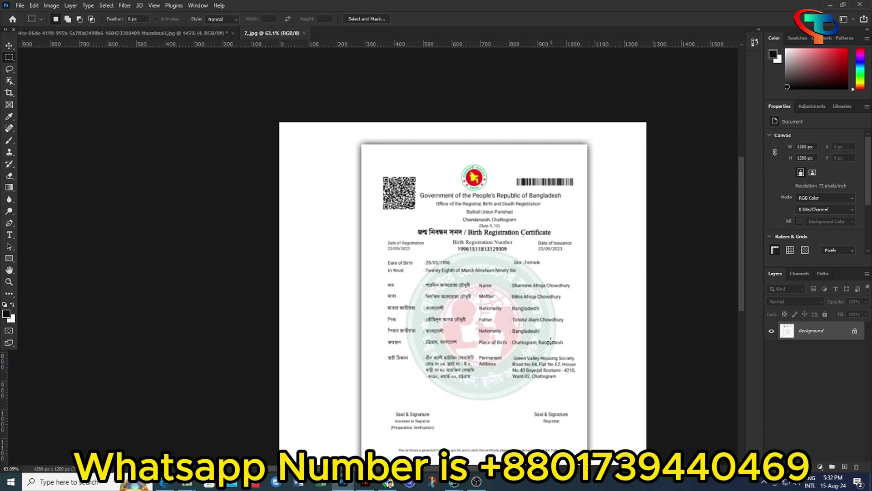
scroll(551, 340, "up", 3)
scroll(549, 291, "up", 2)
scroll(548, 277, "down", 1)
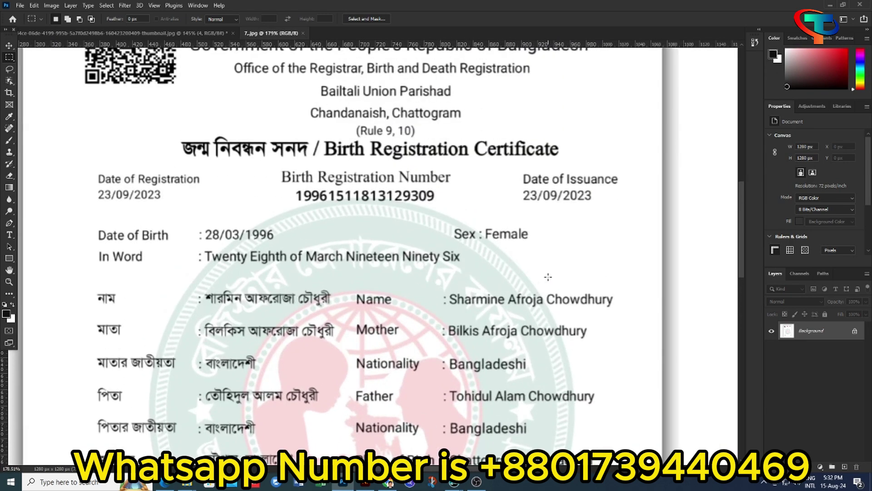
scroll(548, 277, "up", 1)
scroll(579, 224, "up", 2)
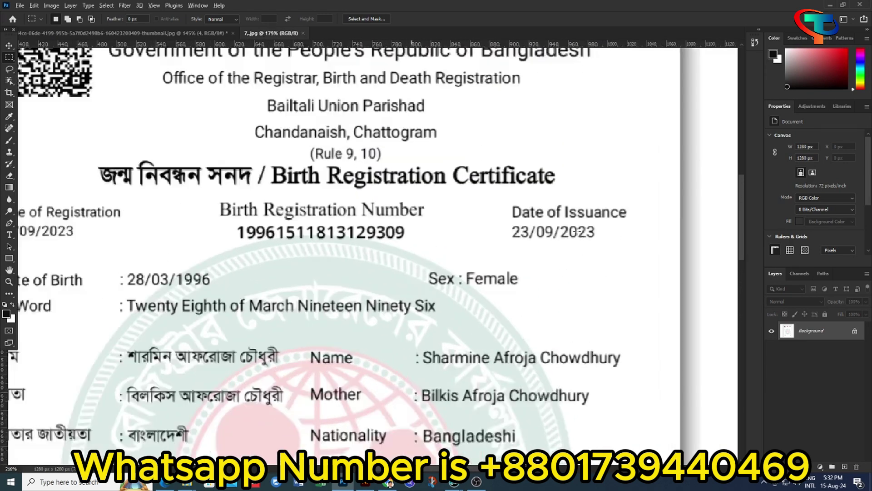
scroll(579, 223, "down", 1)
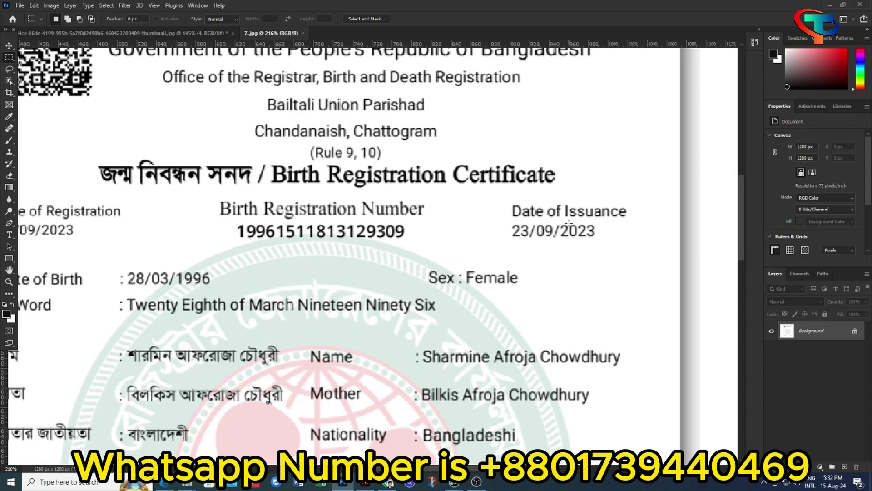
Step: Copy the 0 over the final 3 of the issuance year, making 2020
left_click_drag(569, 222, 578, 239)
left_click(9, 46)
left_click_drag(574, 232, 595, 233)
key("ctrl+d")
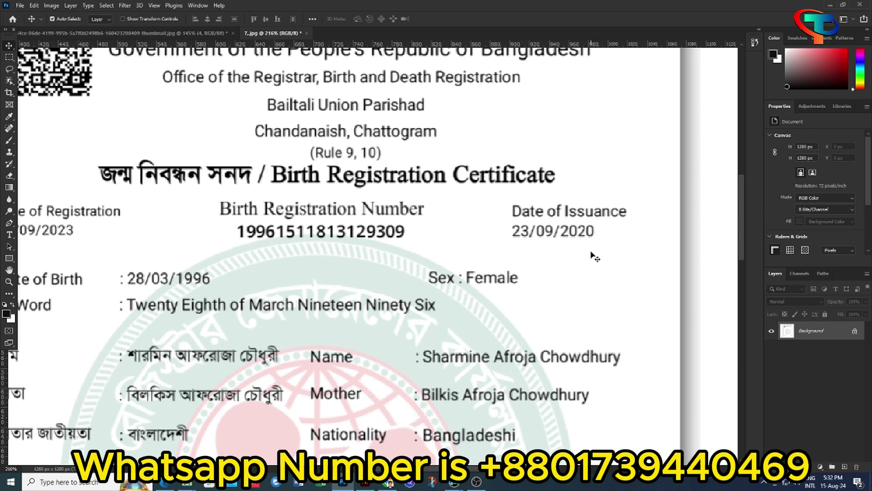
left_click(8, 57)
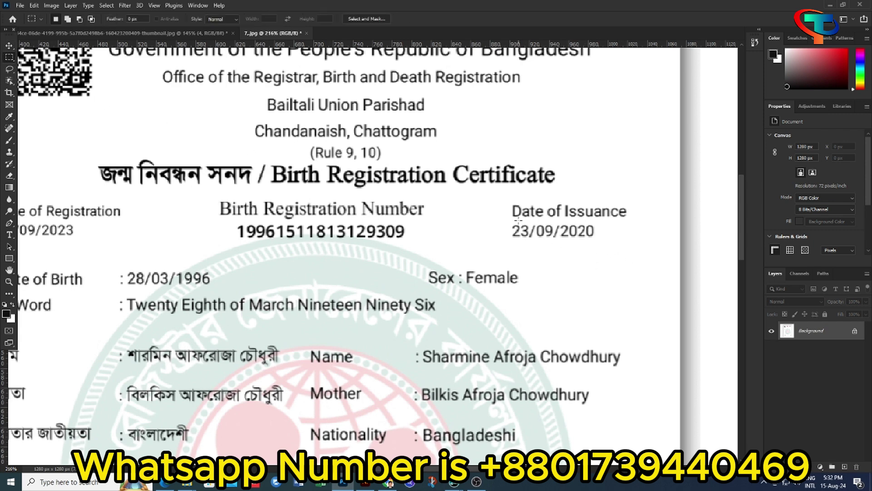
Step: Copy the day's 3 over the month's 9, making the month 03
left_click_drag(520, 221, 530, 241)
key("v")
left_click_drag(529, 231, 554, 234)
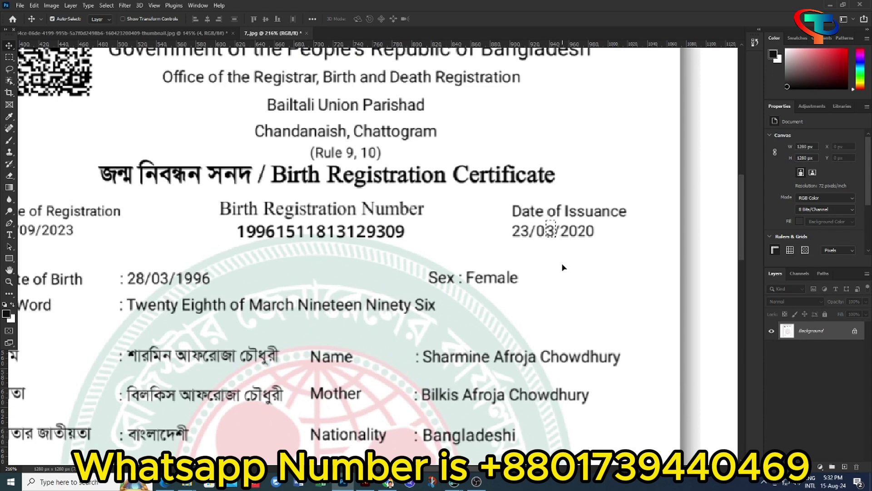
key("ctrl")
key("ctrl+d")
left_click(9, 57)
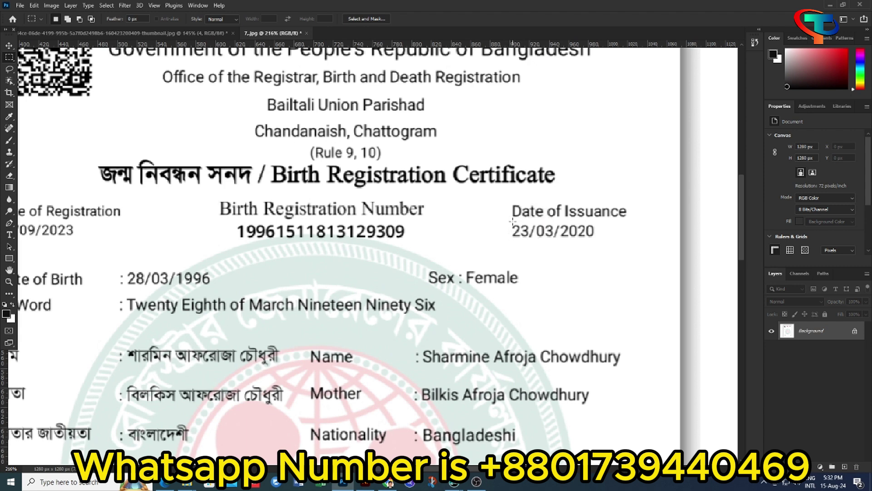
Step: Copy the 2 over the day's 3, making the date 22/03/2020
mouse_move(511, 221)
left_mouse_down()
mouse_move(521, 240)
mouse_move(529, 234)
left_mouse_up()
left_click(9, 45)
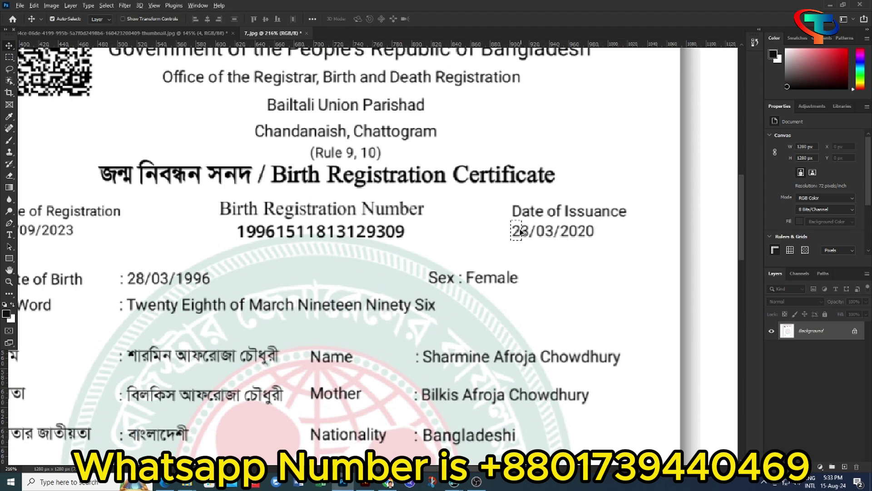
key("ctrl+d")
scroll(538, 273, "up", 1)
Step: Cover the registration number's last 9 with a blank background patch
scroll(545, 261, "down", 2)
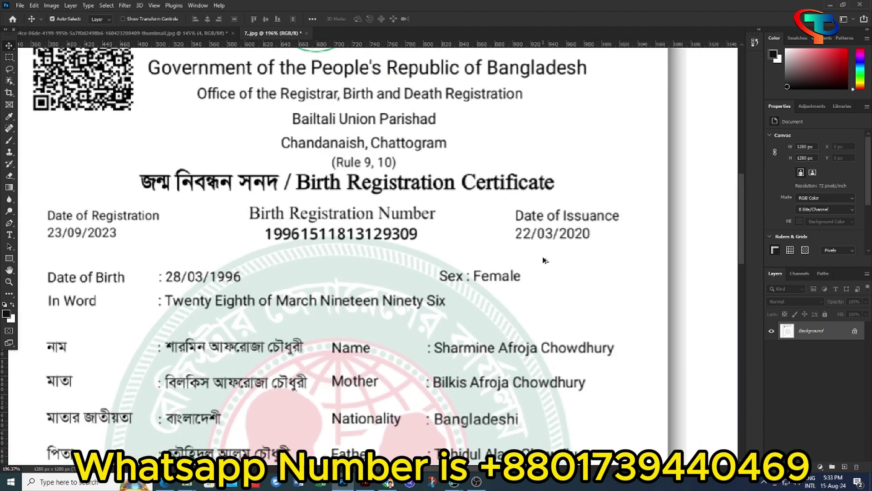
scroll(468, 259, "down", 1)
scroll(423, 250, "up", 1)
scroll(422, 250, "up", 1)
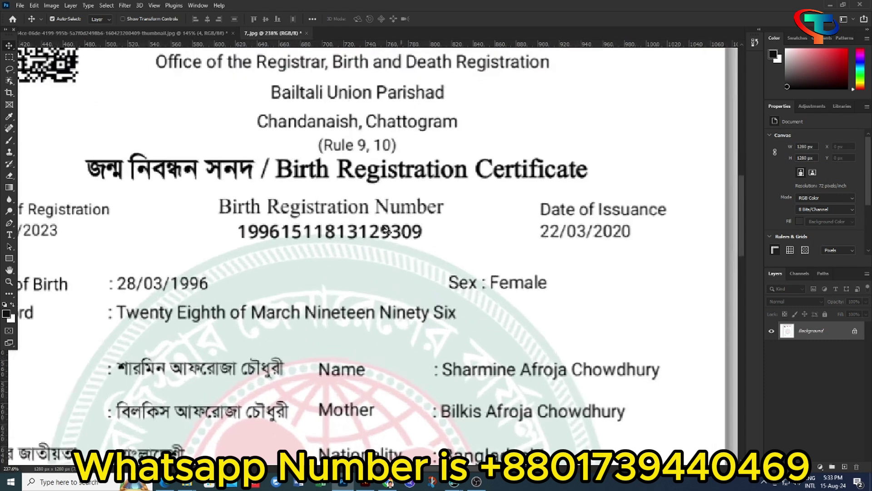
left_click(9, 58)
scroll(297, 241, "down", 1)
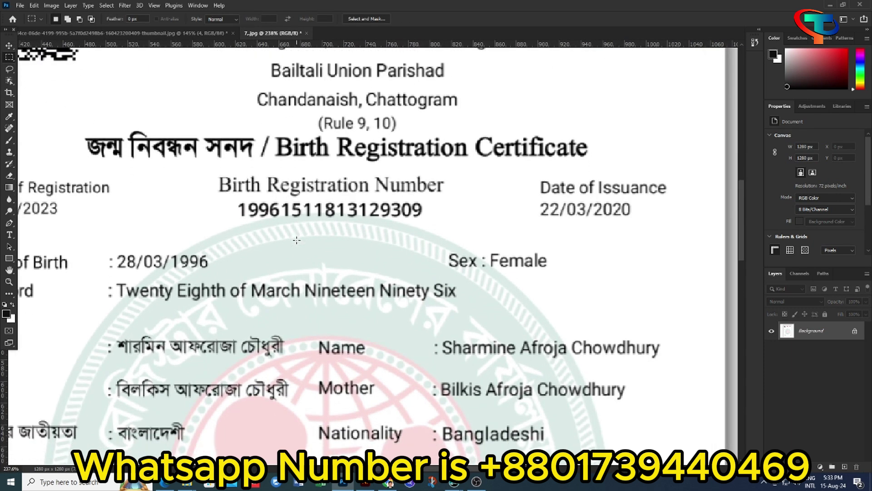
left_click_drag(436, 203, 447, 222)
left_click(9, 45)
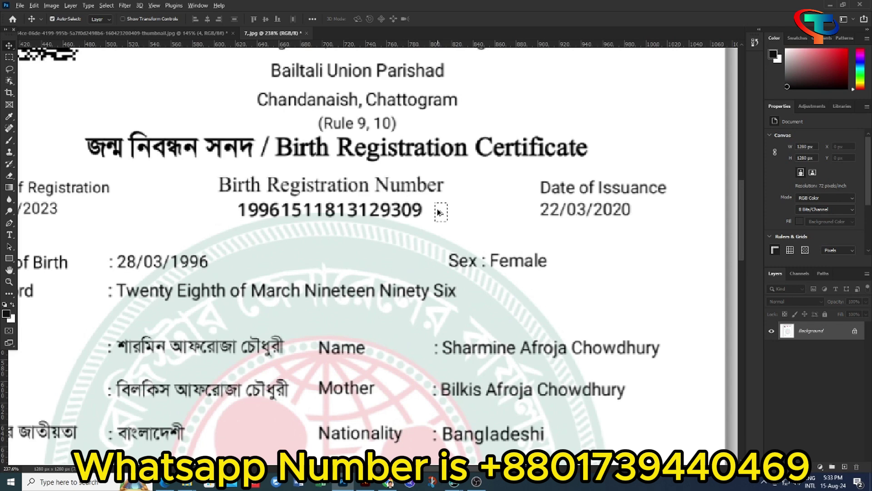
left_click_drag(437, 210, 415, 207)
Step: Copy a 3 from the number into the emptied last position
left_click(9, 57)
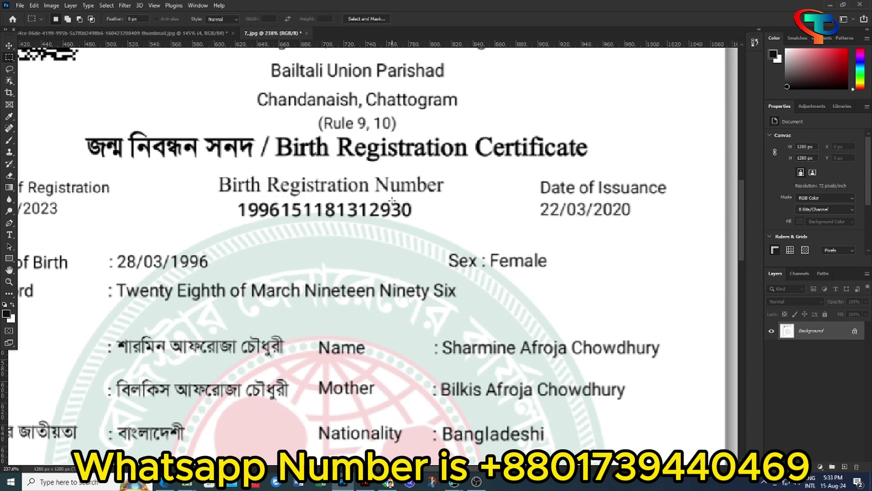
left_click_drag(390, 200, 402, 218)
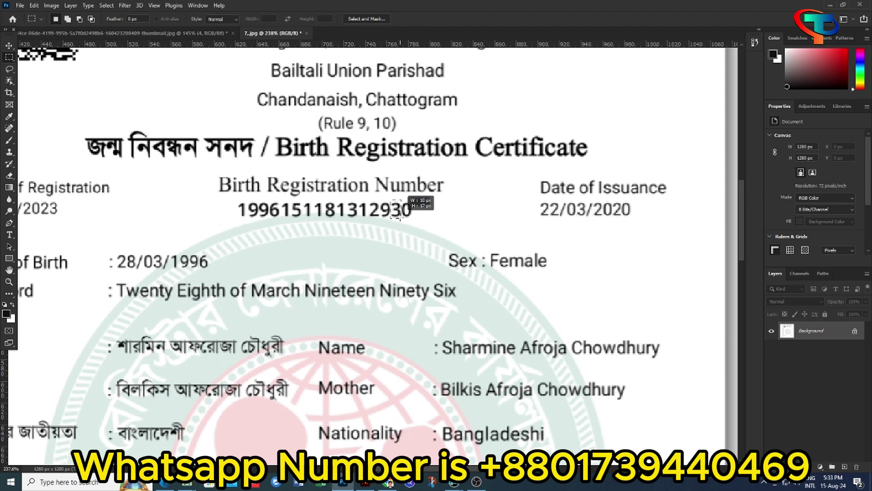
left_click(9, 47)
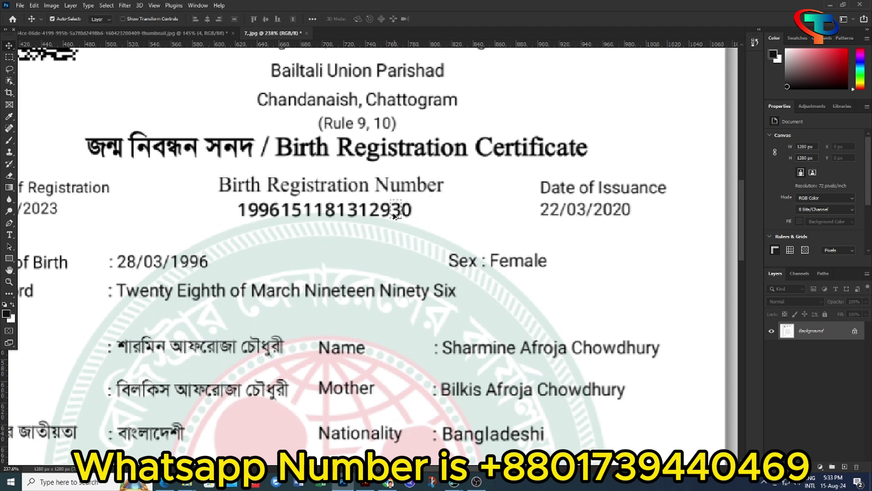
left_click_drag(395, 216, 419, 214, "alt")
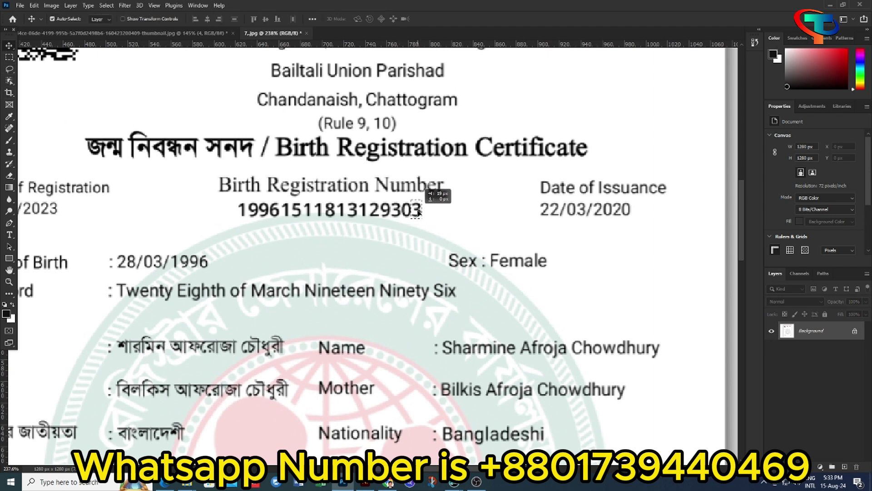
key("ctrl+d")
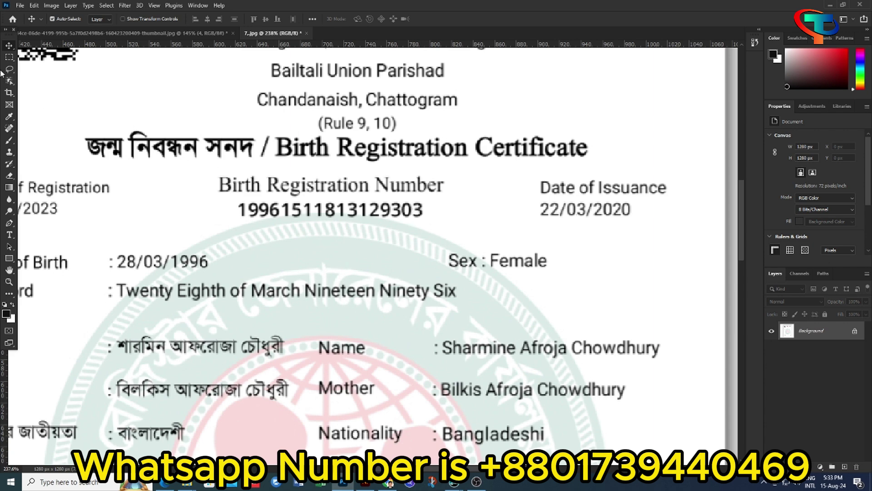
Step: Copy a 2 over the 1, making the number end in ...229303
left_click(9, 57)
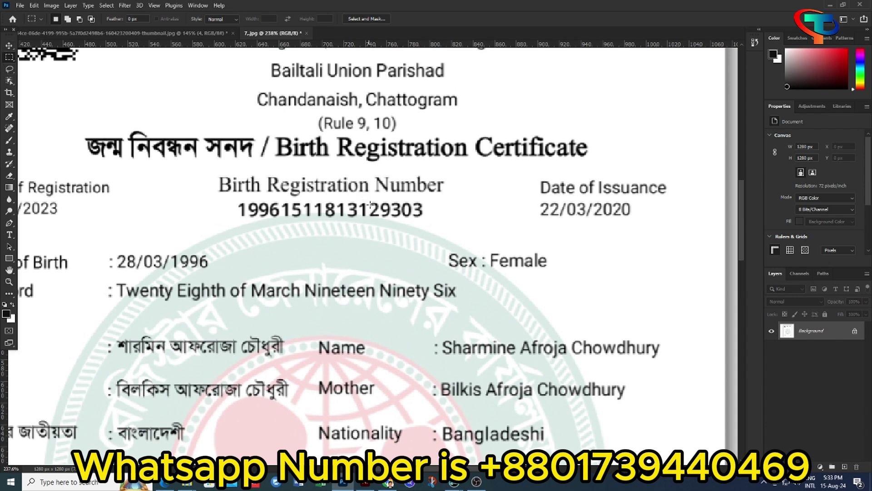
left_click_drag(369, 201, 378, 217)
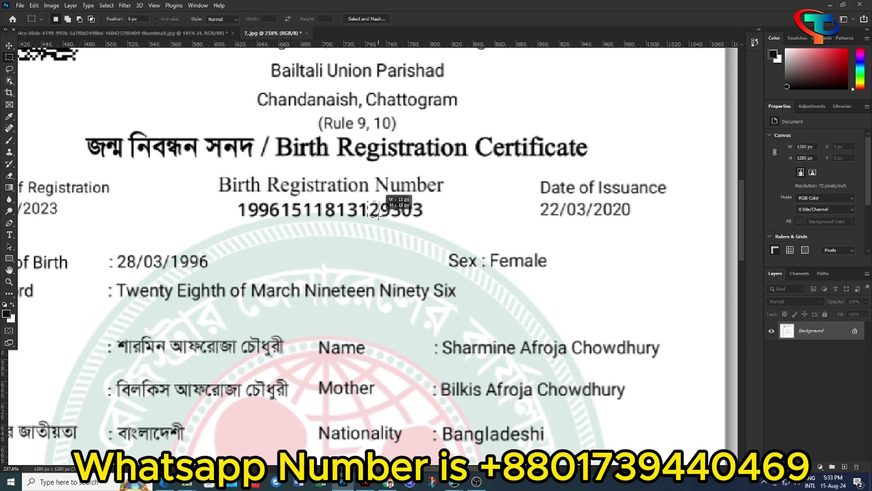
key("v")
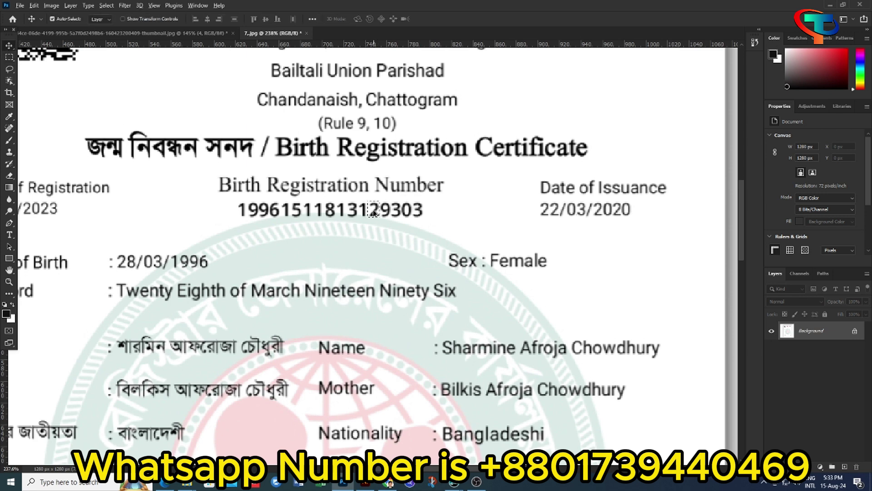
left_click_drag(374, 211, 364, 212)
Step: Slide the letters 'male' left over 'Fe' in the Sex field
key("ctrl+minus")
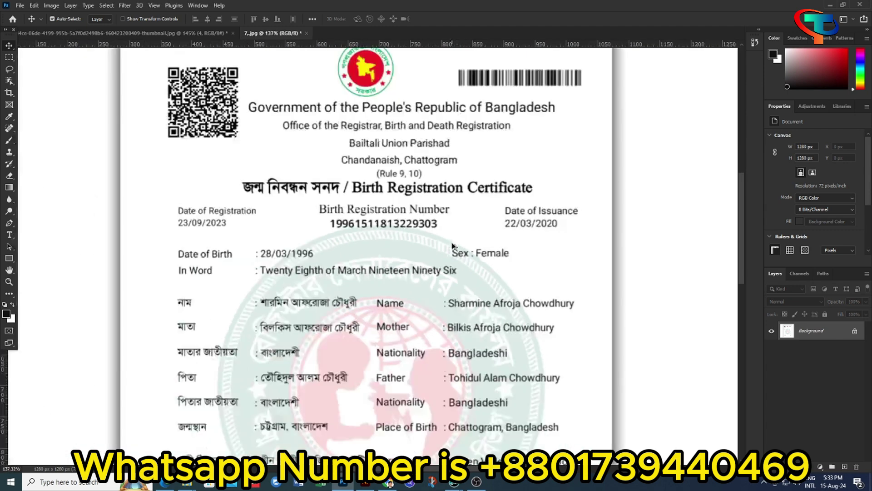
key("ctrl+minus")
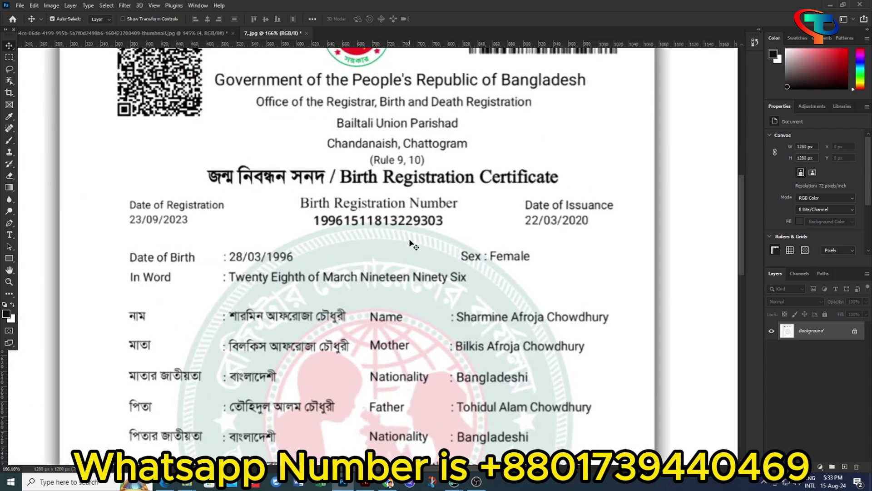
left_click(9, 58)
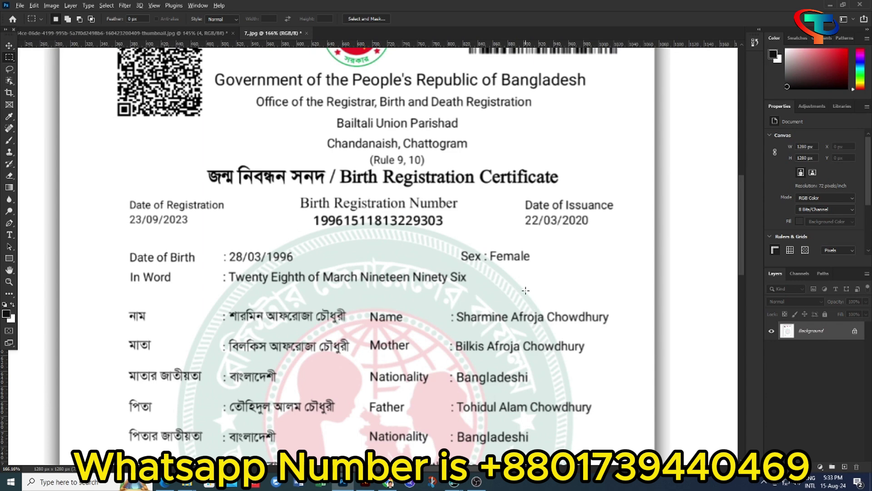
scroll(526, 290, "up", 2)
left_click_drag(486, 208, 497, 232)
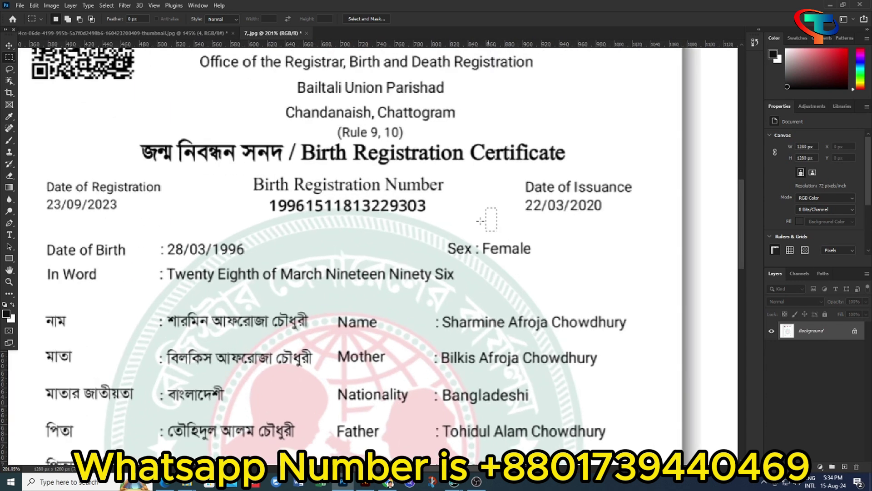
left_click(516, 267)
left_click_drag(499, 234, 541, 257)
left_click(9, 45)
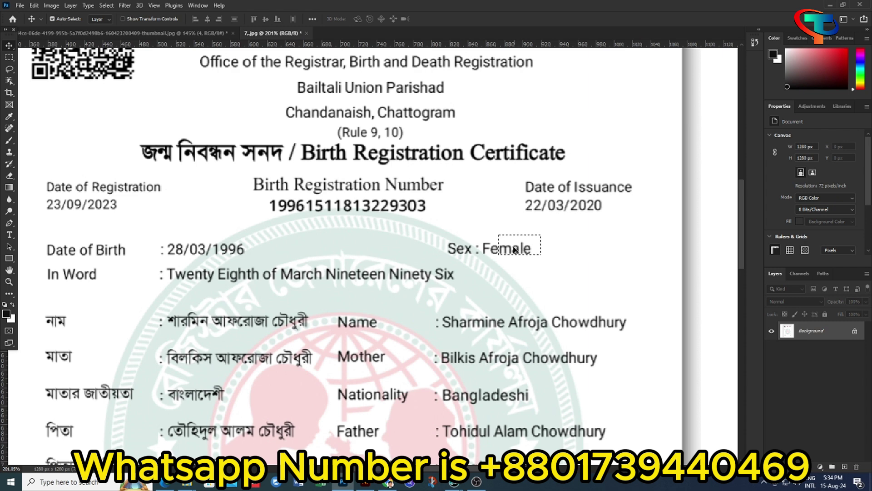
left_click_drag(518, 249, 503, 249)
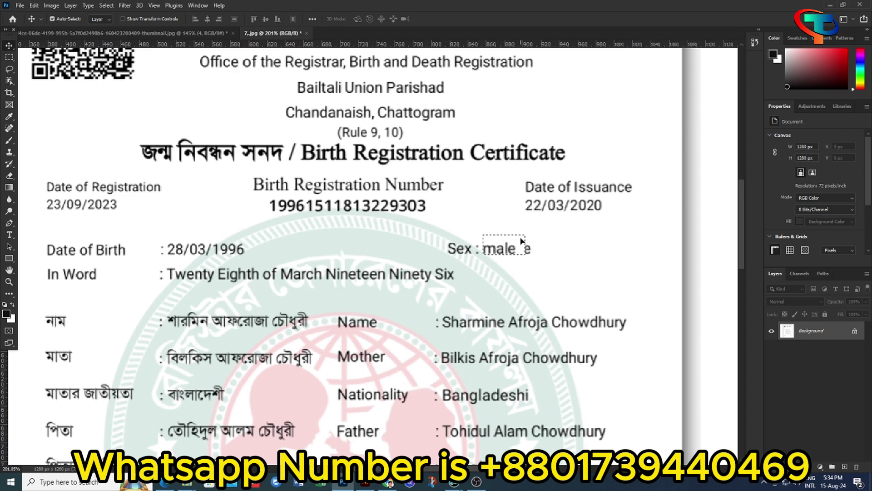
key("ctrl+d")
Step: Cover the leftover 'e' with a blank background patch
left_click(9, 58)
mouse_move(541, 240)
left_mouse_down()
mouse_move(552, 258)
mouse_move(530, 251)
left_mouse_up()
left_click(9, 45)
scroll(372, 252, "left", 3)
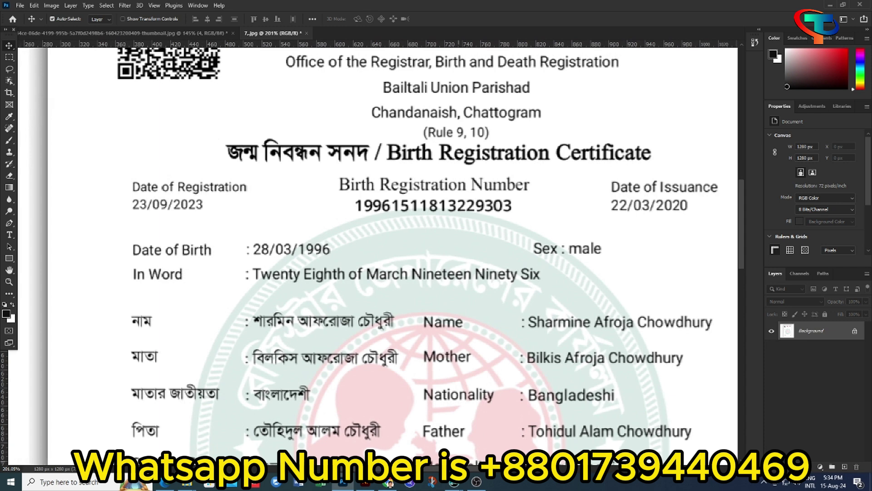
scroll(367, 253, "right", 1)
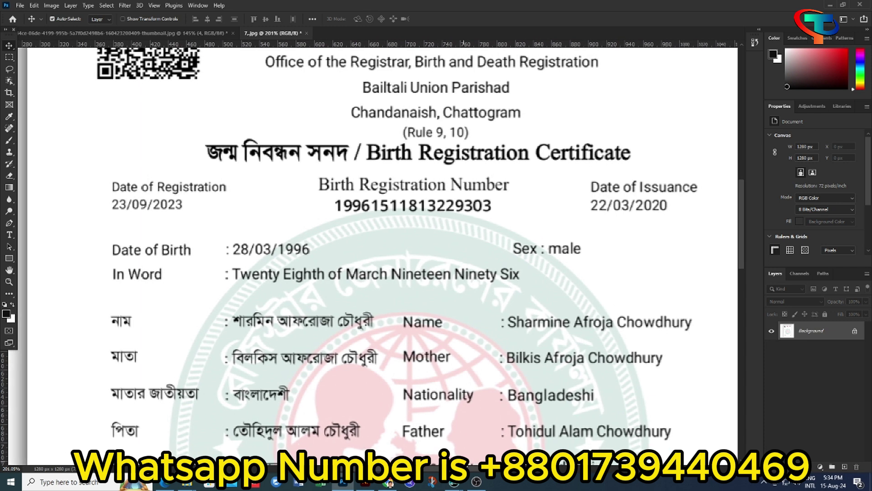
left_click(10, 58)
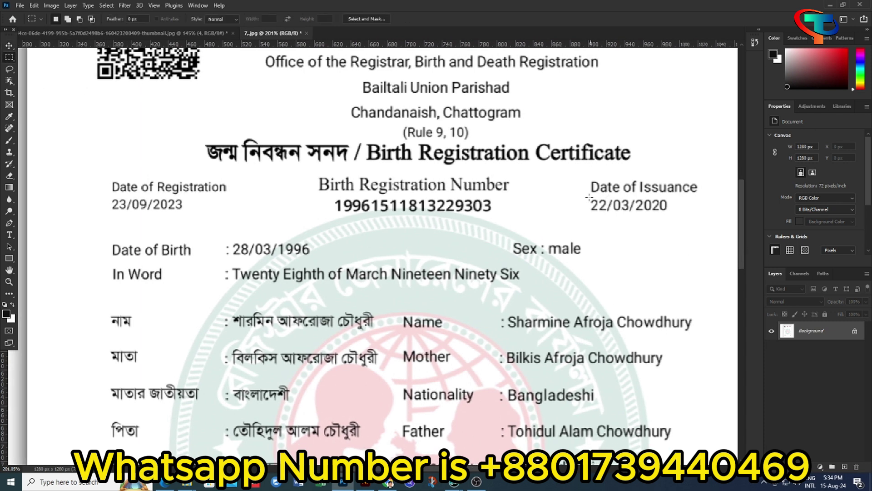
Step: Copy the issuance date 22/03/2020 over the Date of Registration field
left_click_drag(588, 197, 677, 214)
left_click(9, 46)
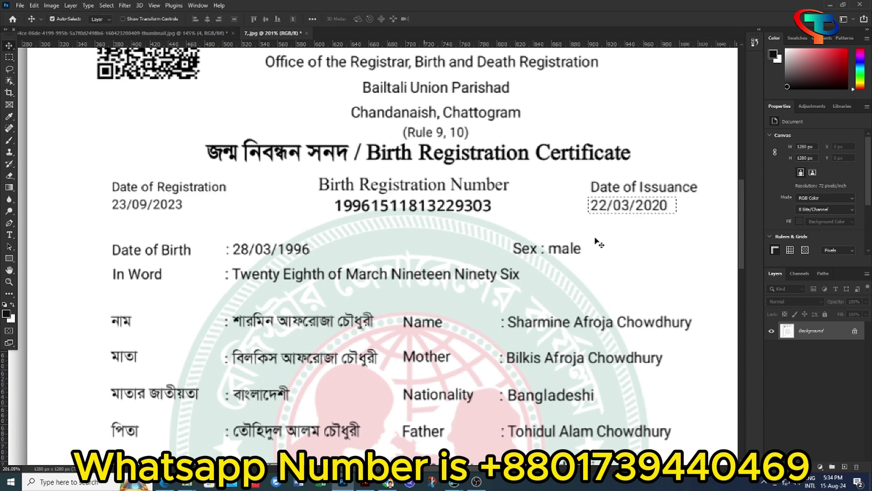
left_click_drag(633, 210, 155, 209)
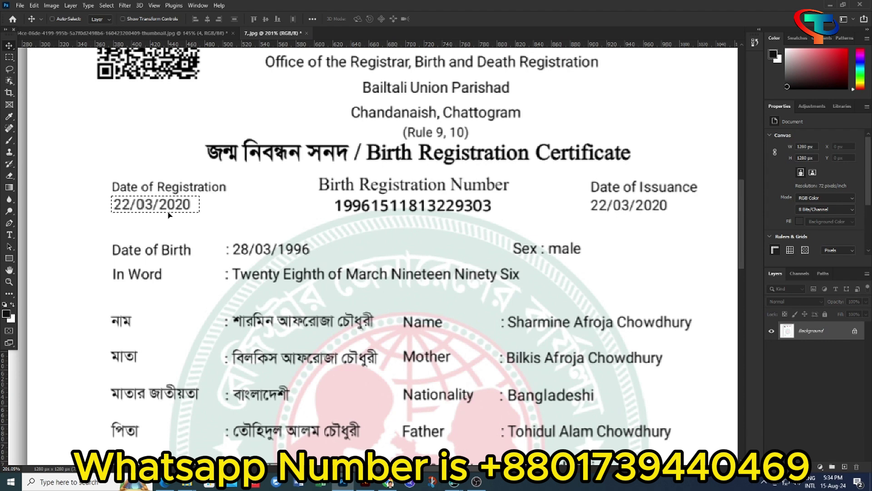
key("ctrl+d")
left_click(9, 58)
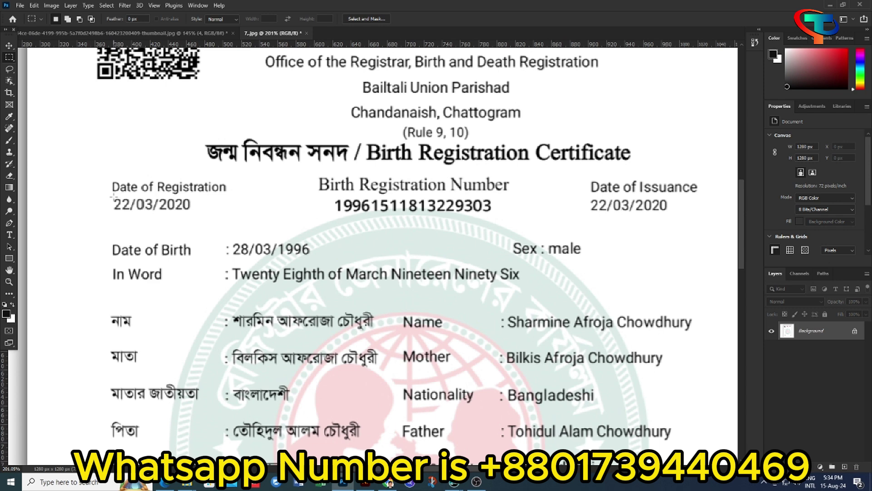
Step: Copy the 22 from the registration date over the 10 so the rule line reads 'Rule 9, 22'
left_click_drag(113, 196, 130, 212)
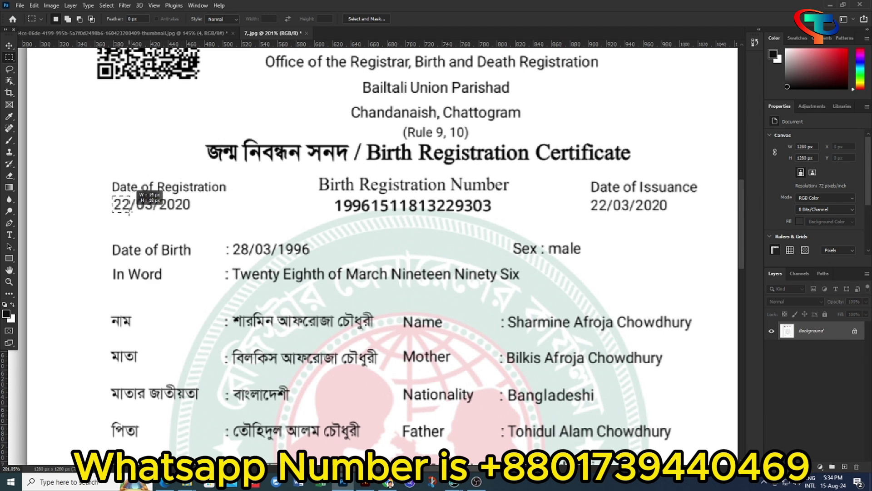
left_click(8, 45)
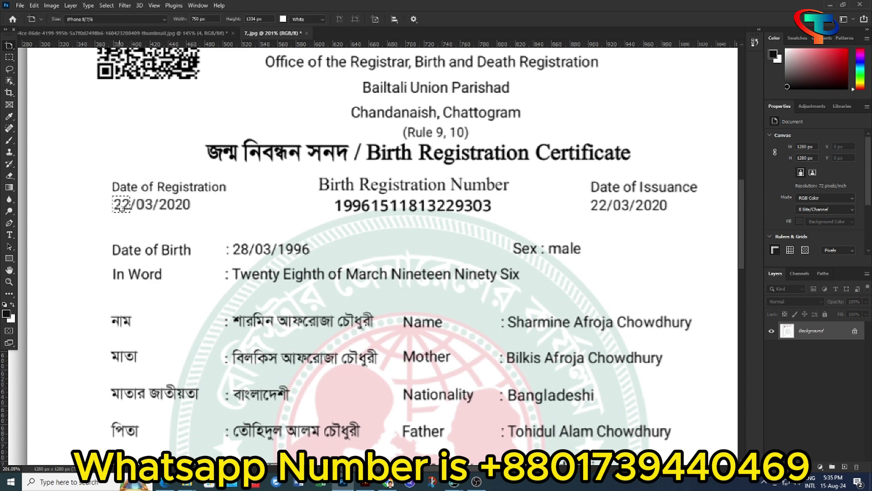
right_click(9, 46)
left_click(41, 46)
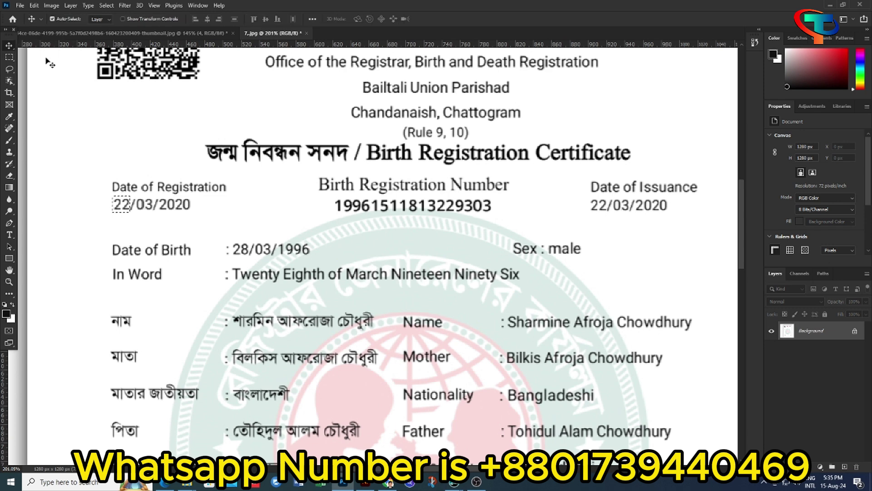
left_click_drag(127, 204, 461, 135)
key("ctrl")
key("Right")
key("Right")
key("ctrl+d")
scroll(473, 154, "down", 2)
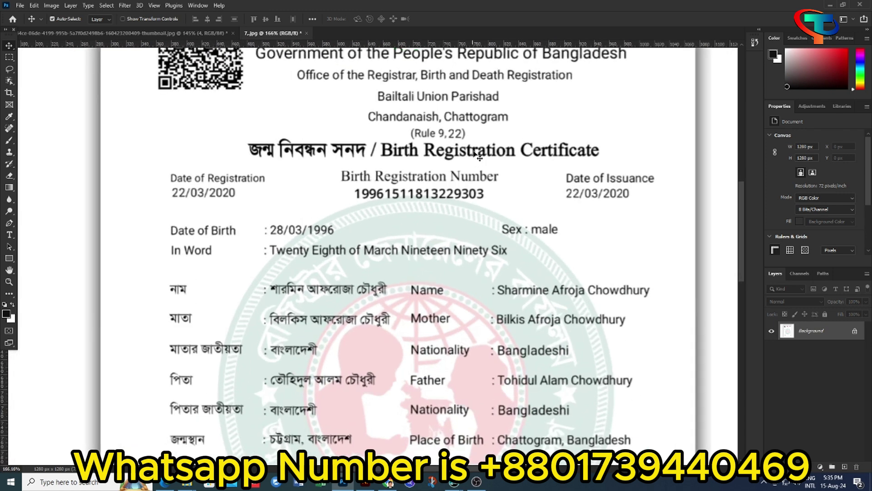
scroll(475, 156, "up", 2)
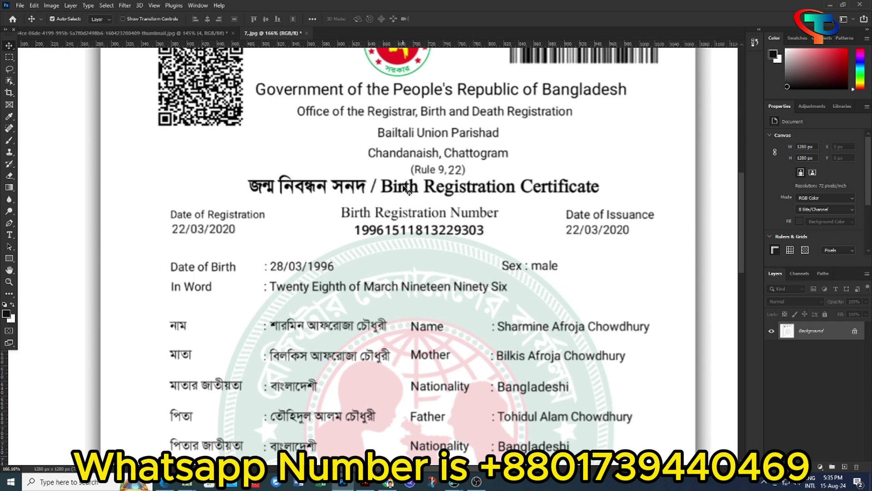
scroll(405, 190, "down", 3)
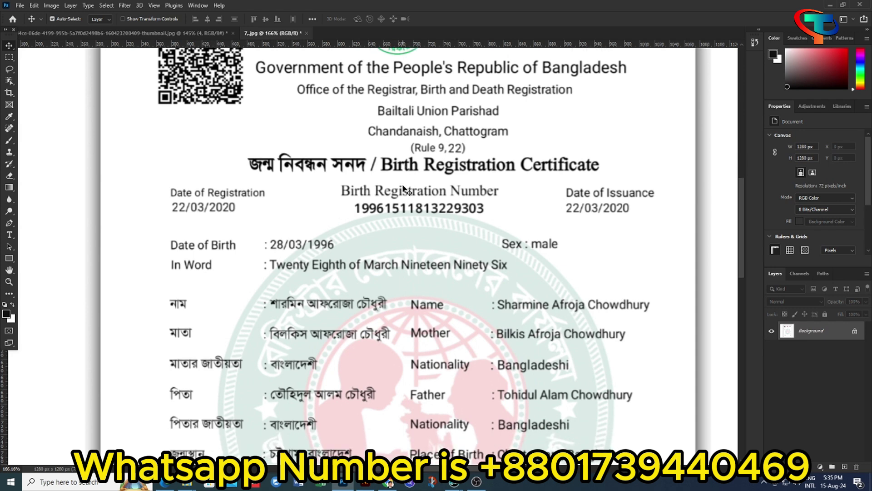
scroll(405, 190, "down", 2)
scroll(406, 191, "up", 2)
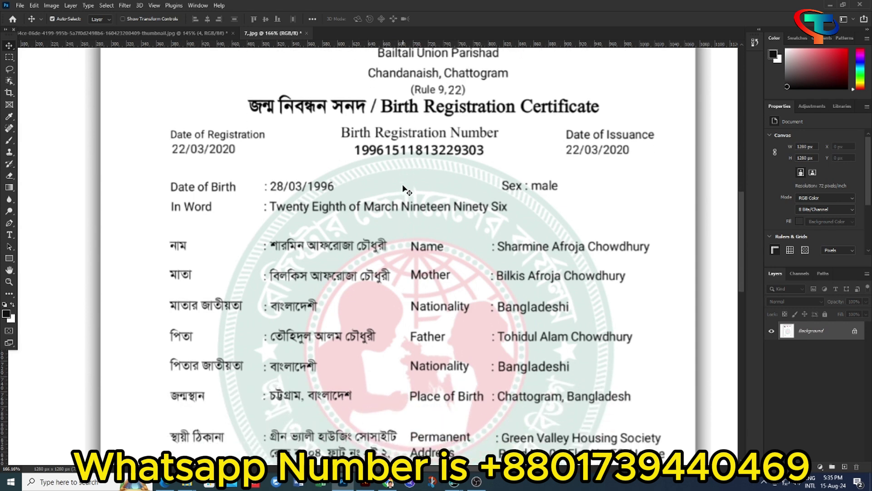
scroll(405, 190, "down", 2)
scroll(406, 190, "down", 2)
scroll(406, 190, "down", 2)
scroll(406, 190, "down", 1)
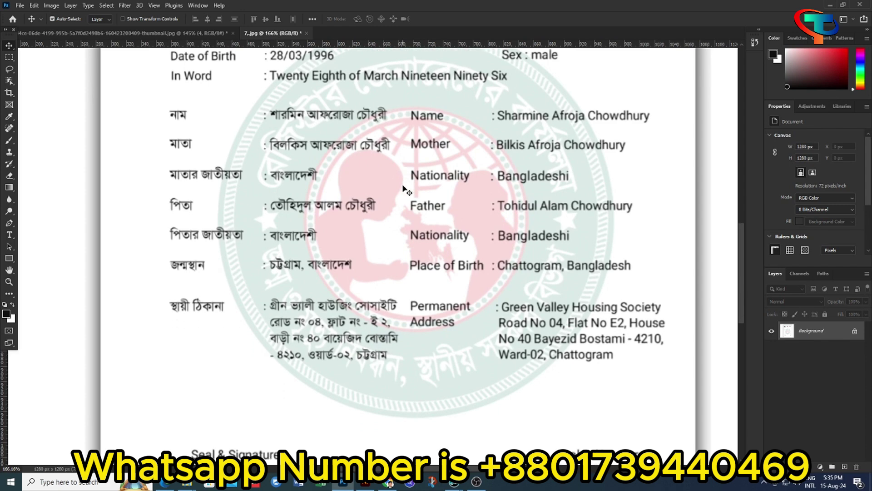
scroll(406, 190, "down", 3)
scroll(406, 189, "down", 1)
scroll(406, 190, "down", 1)
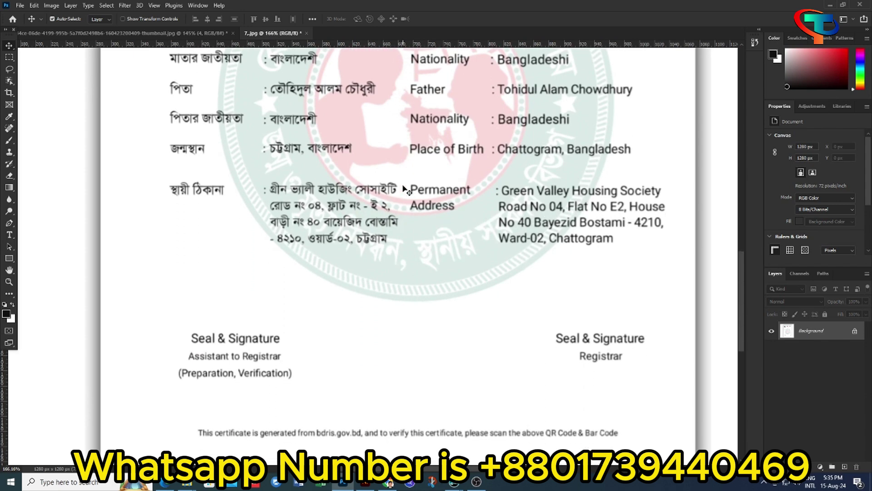
scroll(406, 190, "down", 2)
scroll(406, 190, "down", 1)
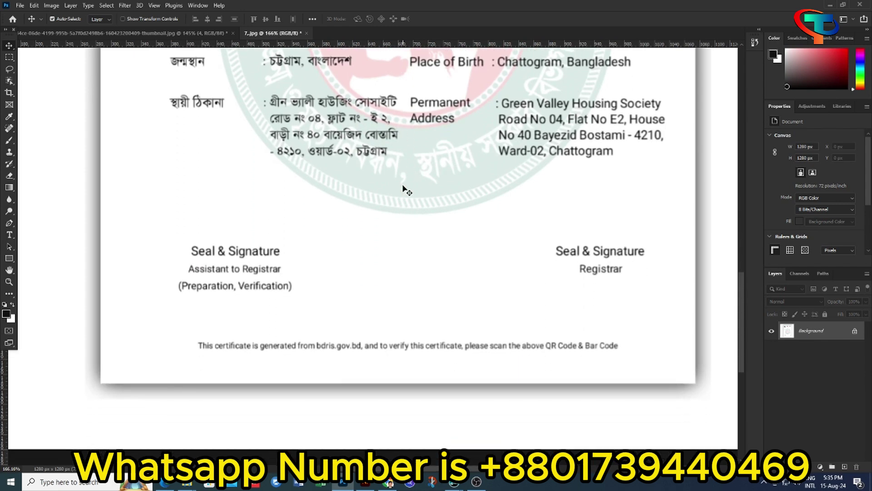
scroll(406, 190, "up", 3)
scroll(406, 190, "up", 2)
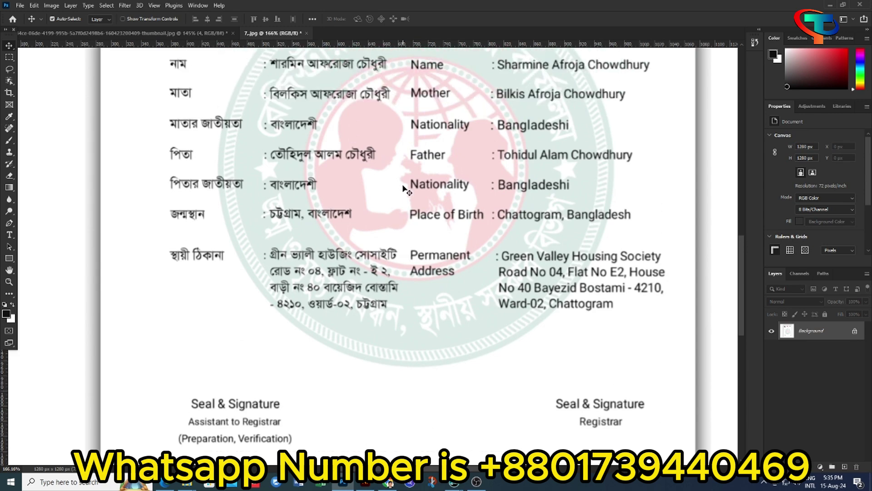
scroll(406, 190, "up", 3)
scroll(405, 190, "down", 3)
scroll(406, 190, "down", 2)
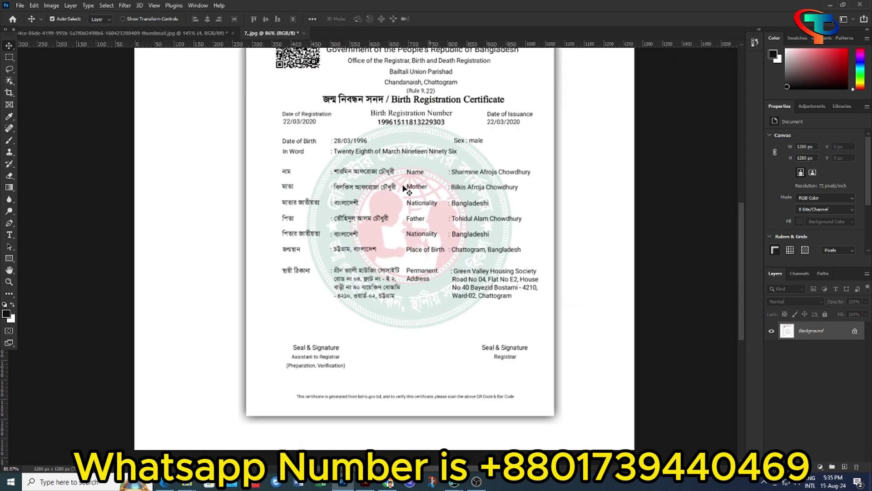
scroll(406, 190, "up", 1)
scroll(406, 190, "up", 1)
scroll(406, 190, "down", 1)
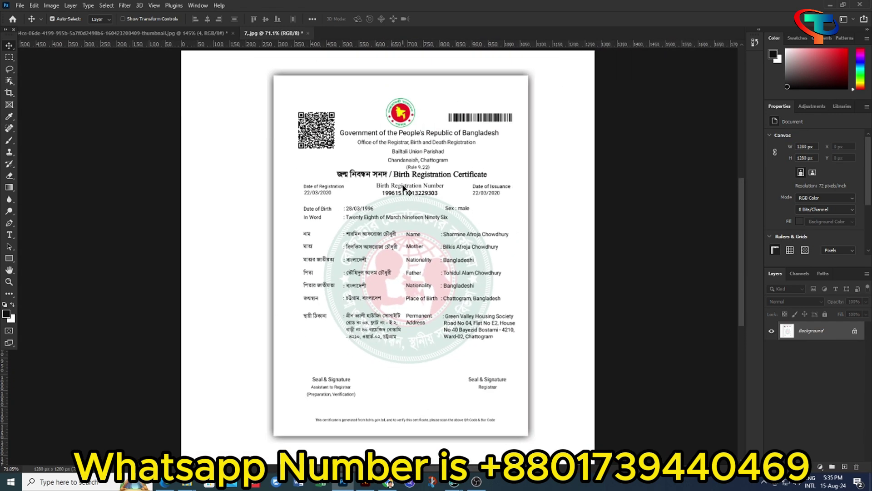
scroll(403, 189, "down", 1)
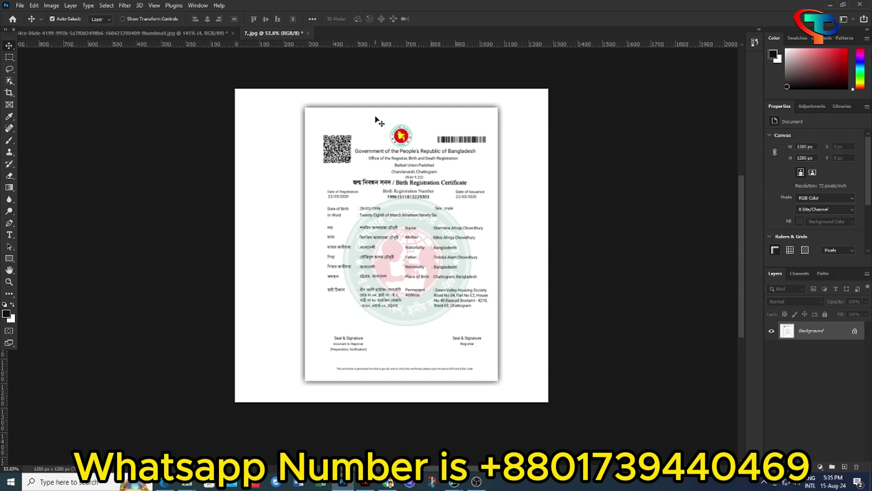
Step: Open the scan 1584065100424.jpg from the Cer folder on the Desktop
left_click(20, 5)
left_click(28, 20)
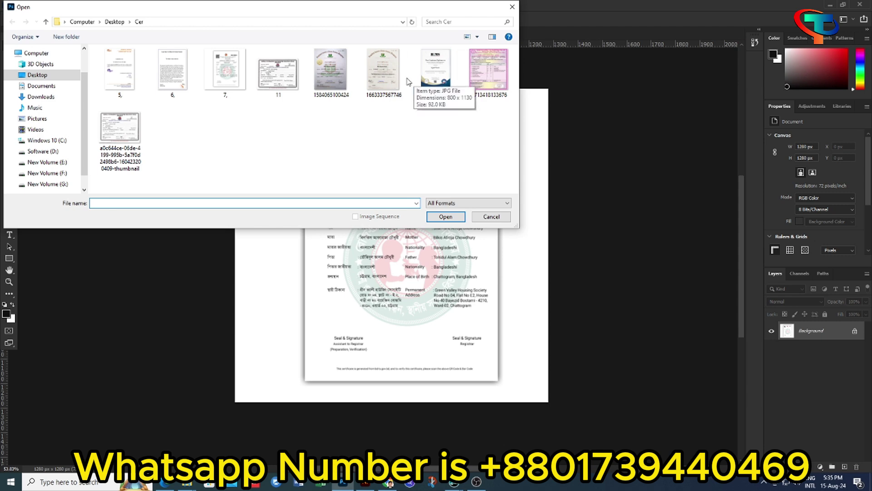
left_click(481, 72)
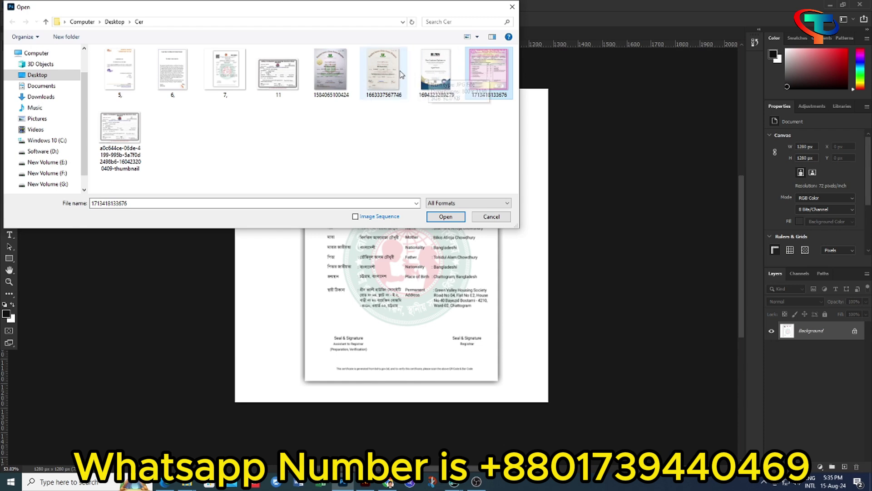
left_click(328, 71)
left_click(445, 217)
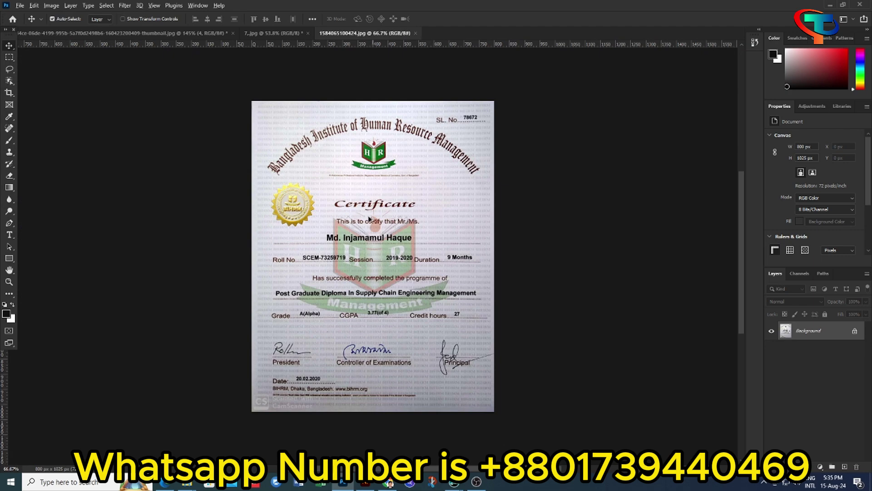
Step: Marquee-select '9 Months' after Duration, content-aware fill it with background, and deselect
scroll(369, 219, "up", 3)
scroll(367, 216, "down", 2)
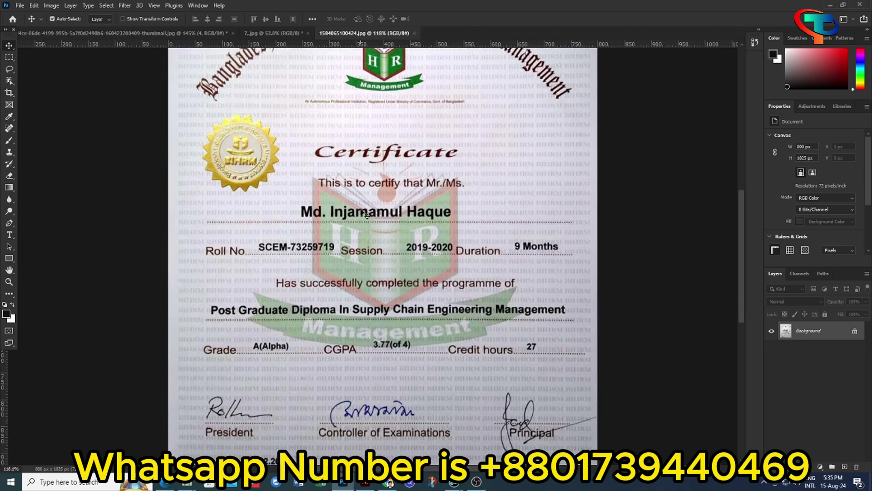
scroll(367, 215, "down", 2)
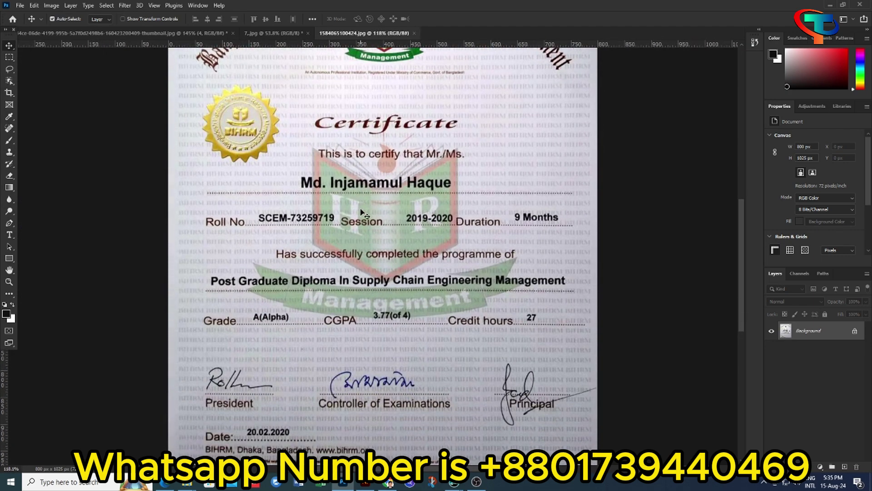
left_click(10, 57)
scroll(628, 176, "down", 2)
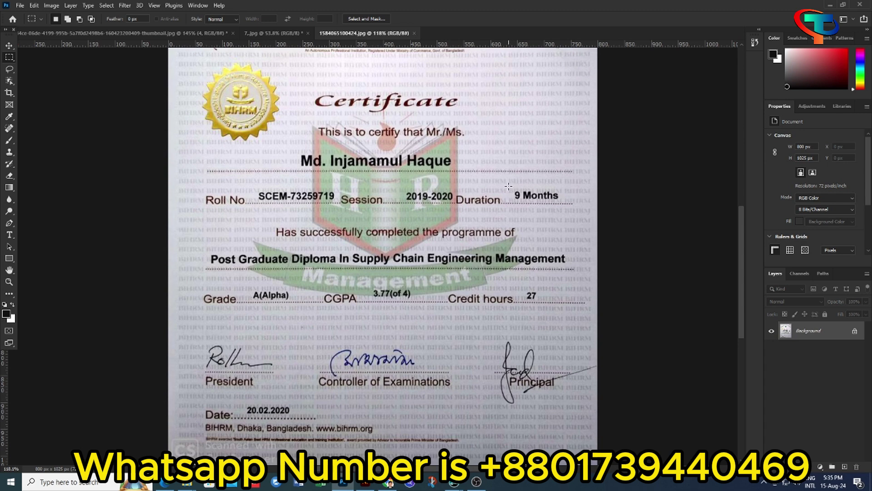
scroll(510, 183, "down", 4)
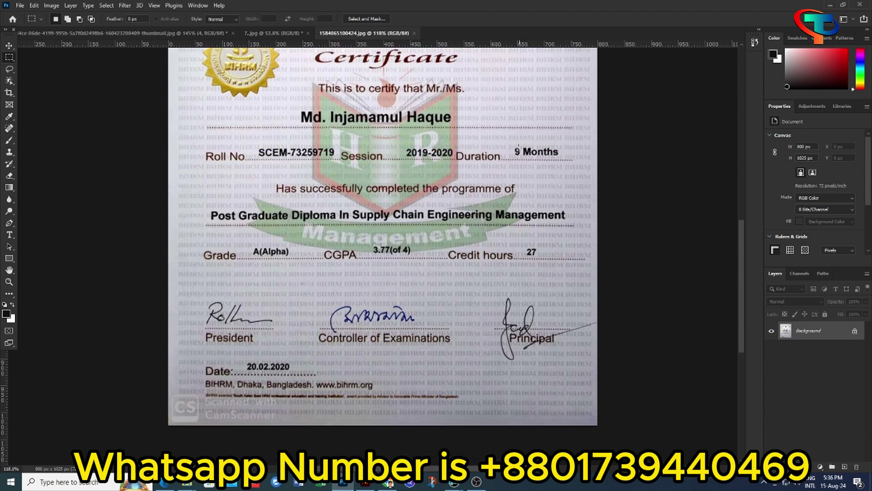
left_click_drag(510, 144, 566, 158)
key("shift+F5")
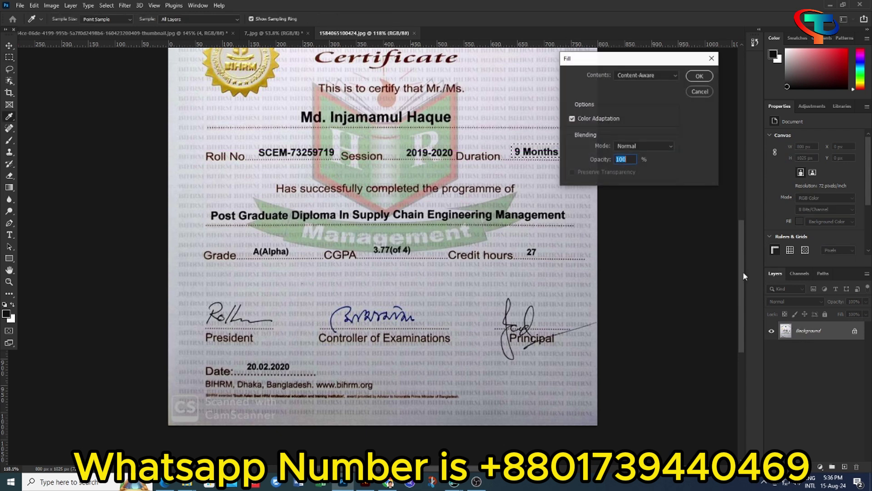
left_click(698, 76)
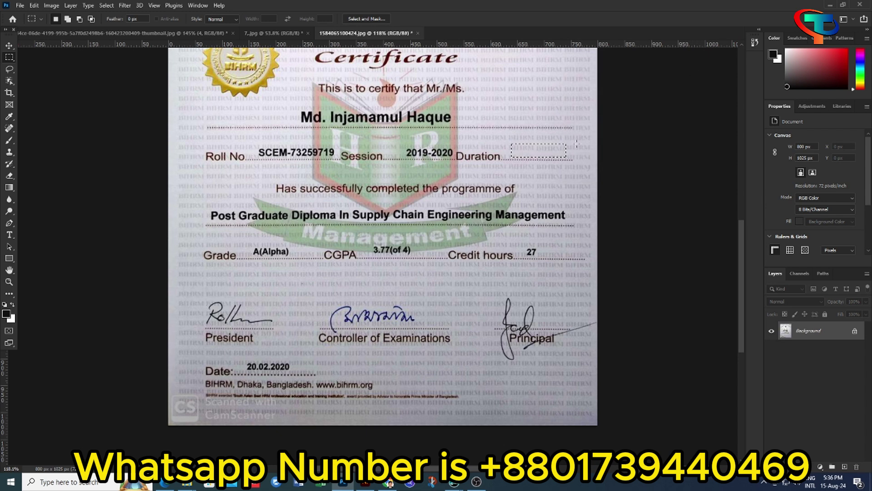
key("ctrl+d")
Step: Erase the 27 after Credit hours with a content-aware fill
left_click_drag(525, 244, 543, 259)
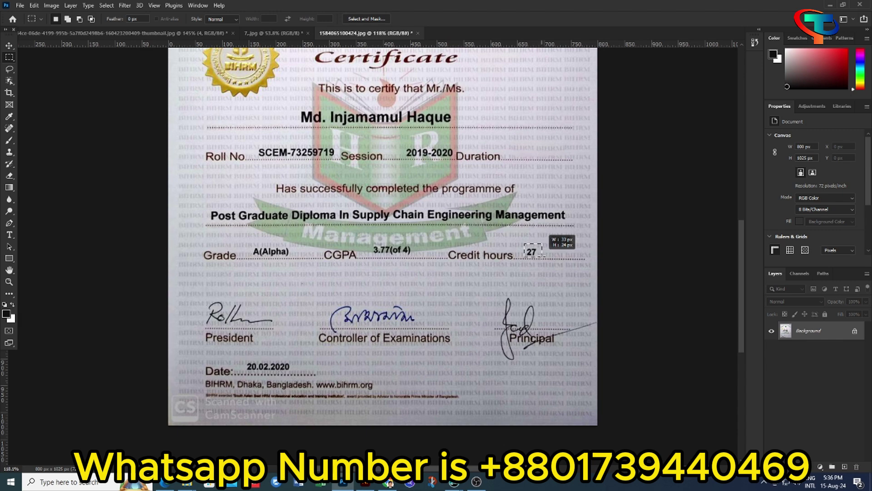
scroll(542, 259, "up", 3)
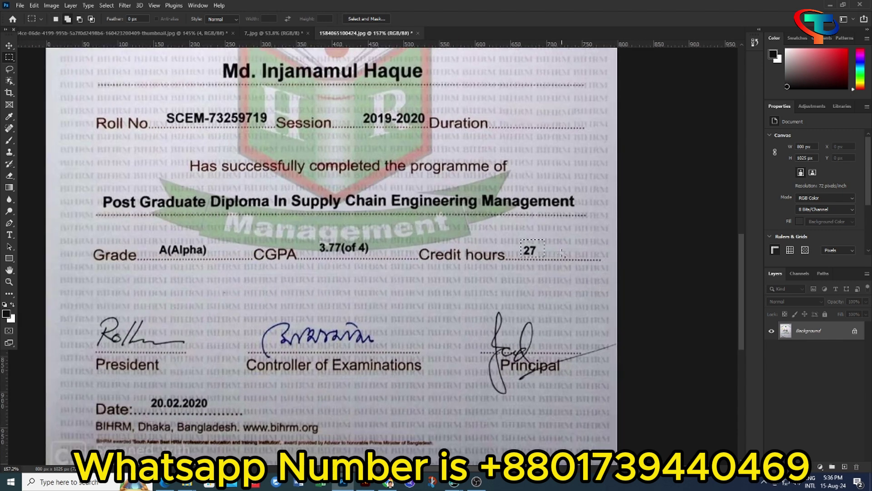
key("shift+F5")
left_click(702, 75)
key("ctrl+d")
Step: Select the 'A(Alpha)' grade and content-aware fill it with background
scroll(316, 394, "left", 3)
scroll(316, 394, "left", 2)
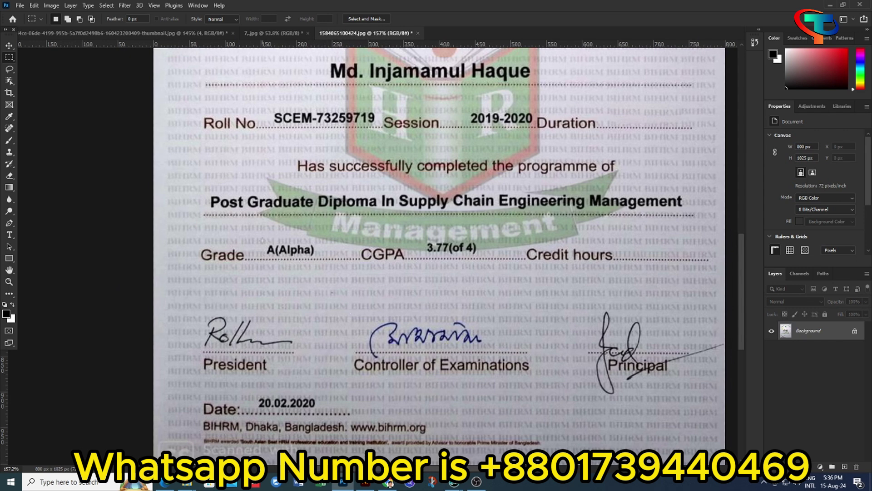
left_click_drag(265, 246, 318, 257)
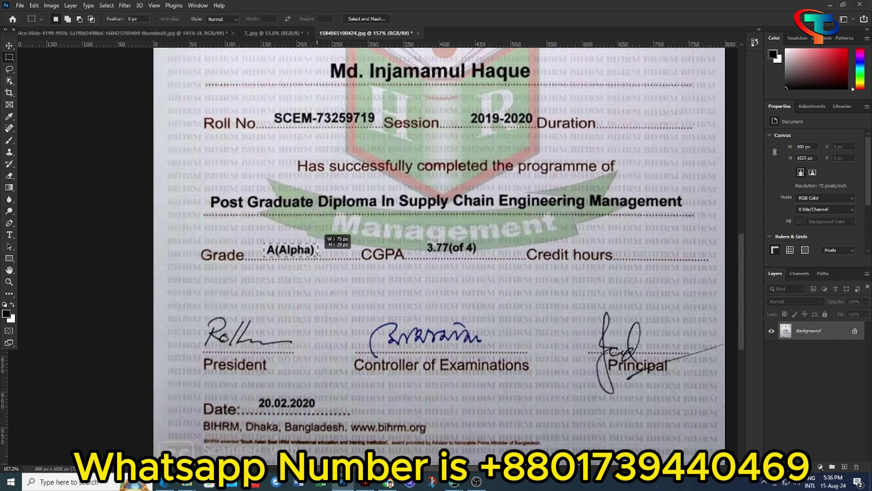
left_click_drag(318, 254, 321, 260)
key("shift")
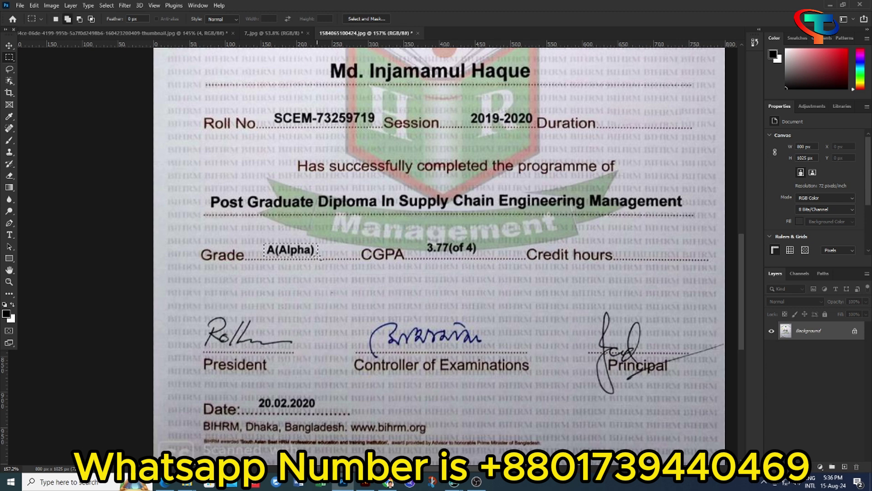
key("shift+F5")
left_click(697, 76)
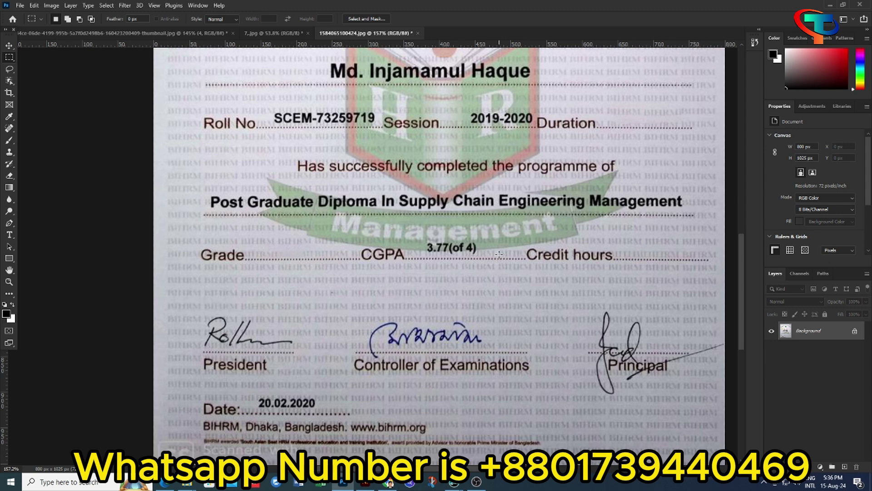
Step: Erase the date 20.02.2020 with a content-aware fill
scroll(500, 253, "up", 2)
scroll(500, 253, "up", 2)
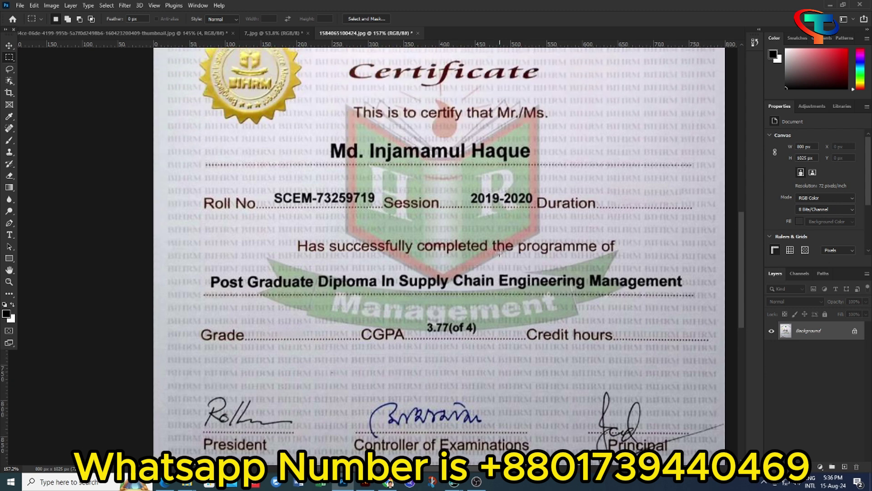
scroll(499, 252, "down", 1)
scroll(454, 264, "down", 2)
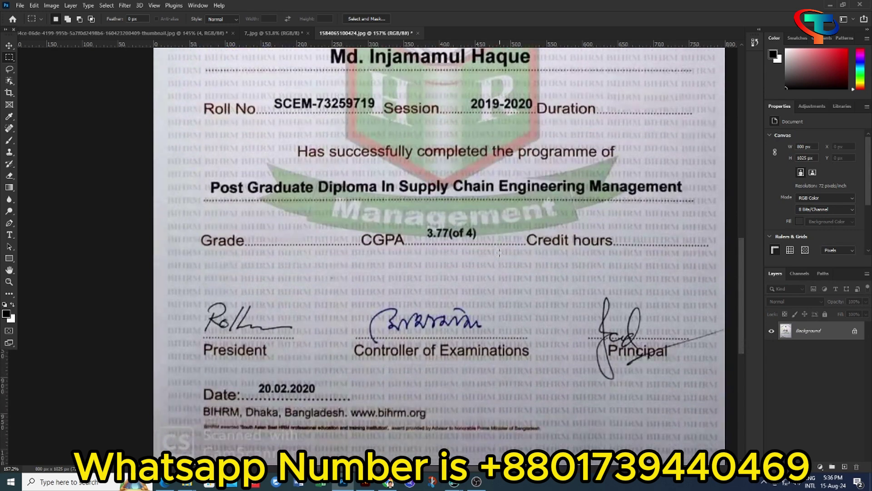
scroll(334, 289, "down", 4)
left_click_drag(254, 335, 318, 355)
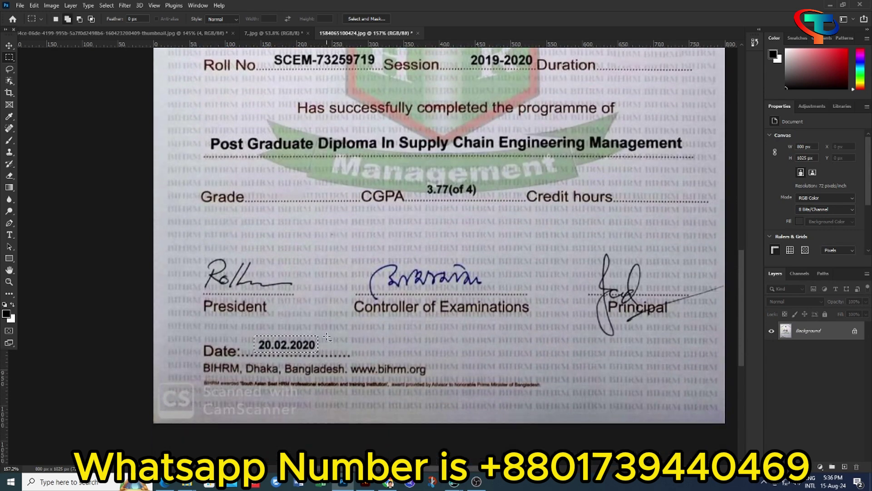
key("shift+F5")
left_click(698, 76)
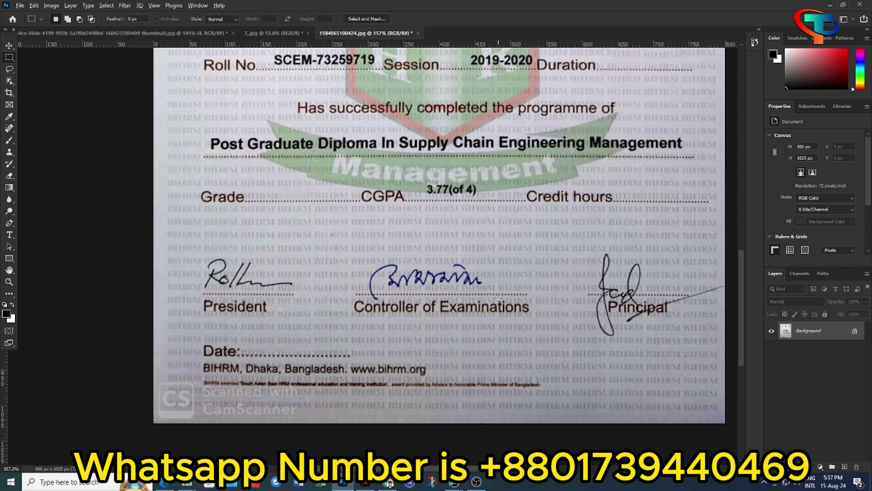
Step: Select the serial number beside SL. No. and content-aware fill it away
scroll(498, 299, "down", 1)
scroll(482, 289, "up", 3)
scroll(462, 277, "up", 3)
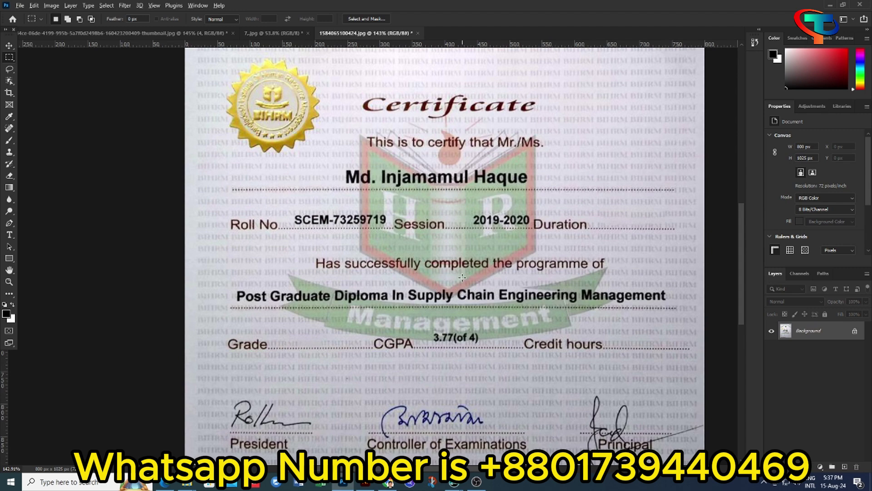
scroll(462, 277, "up", 1)
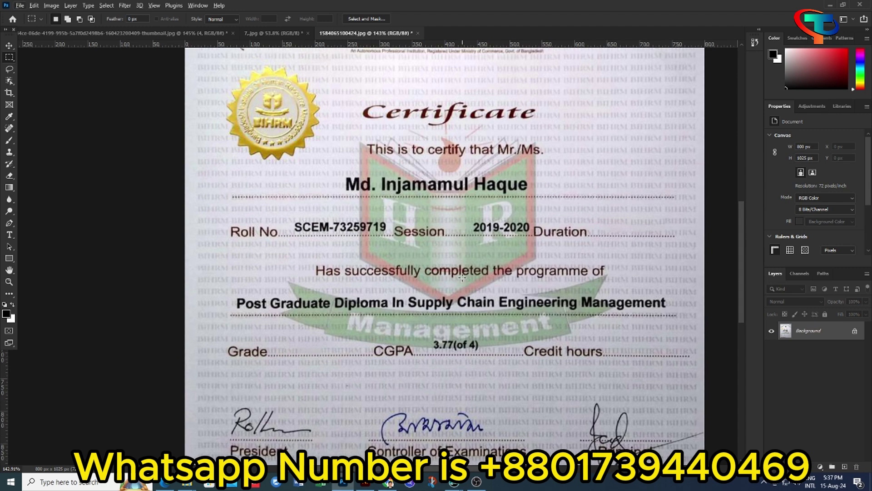
scroll(462, 277, "down", 2)
scroll(462, 278, "down", 2)
scroll(462, 277, "down", 1)
scroll(462, 277, "down", 3)
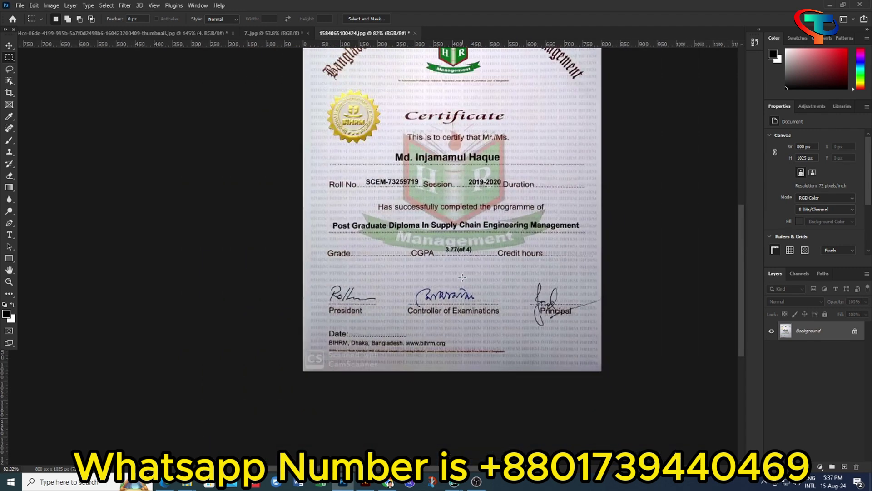
scroll(489, 231, "up", 3)
scroll(473, 229, "up", 1)
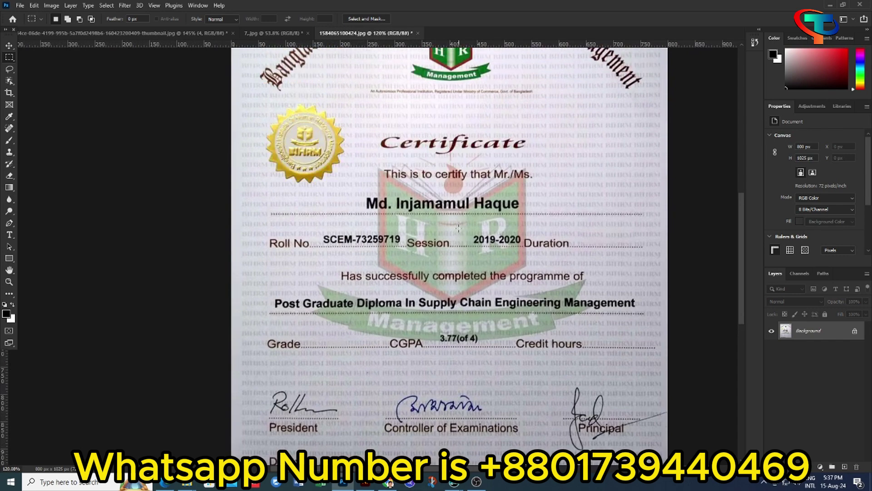
scroll(459, 228, "down", 1)
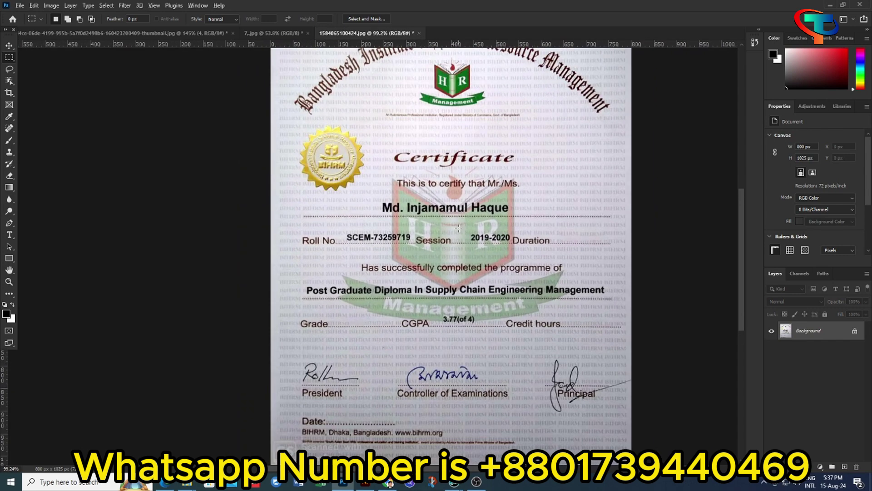
scroll(459, 228, "down", 1)
scroll(484, 226, "up", 2)
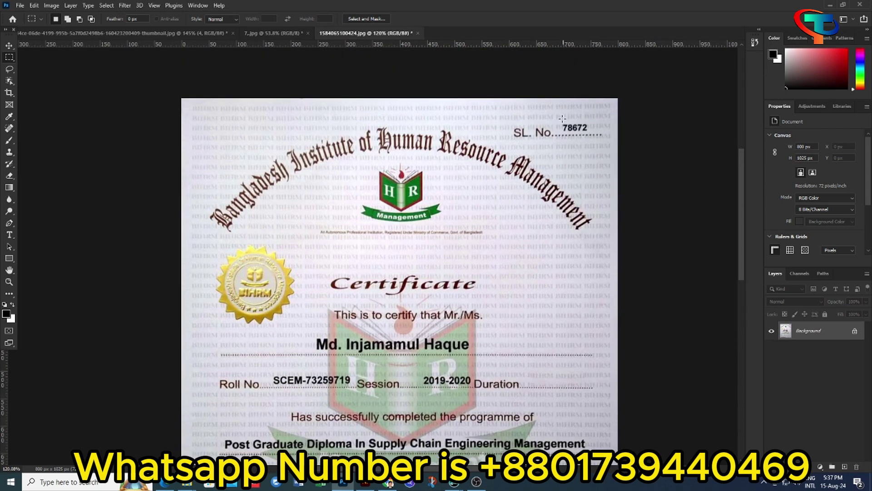
left_click_drag(558, 119, 593, 131)
left_click_drag(592, 131, 595, 135)
key("shift+F5")
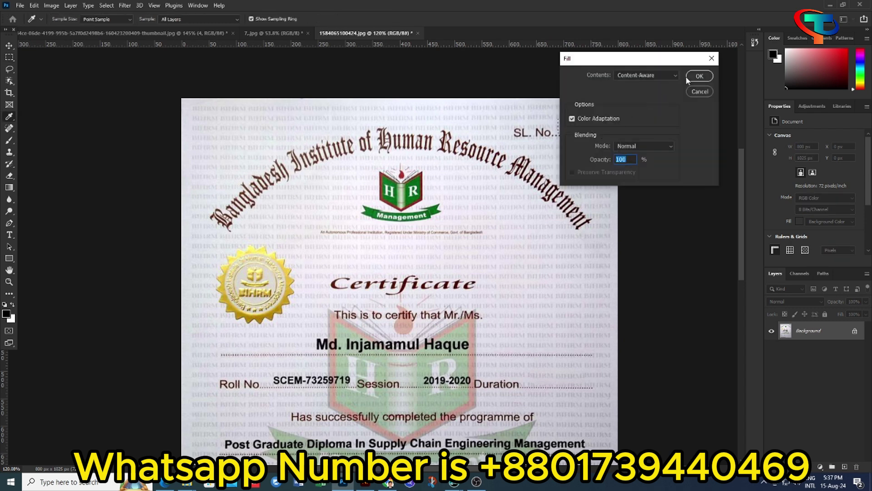
left_click(690, 74)
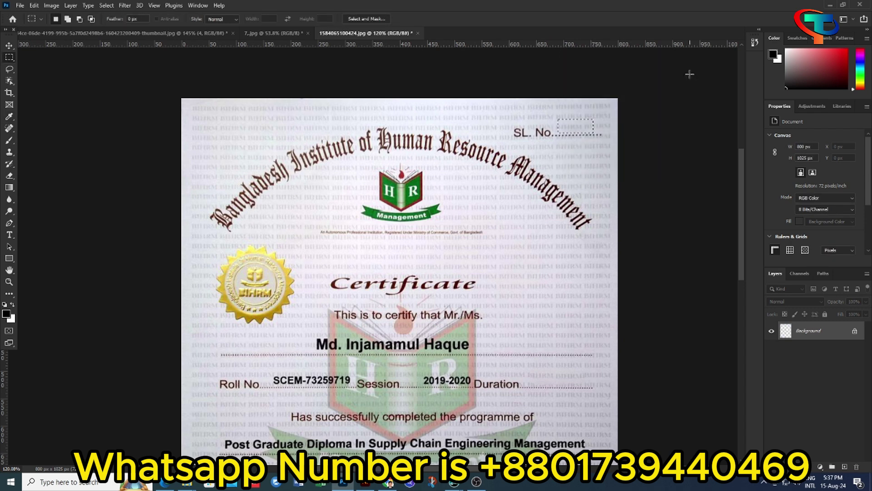
Step: Undo the serial-number fill to bring the original digits back
left_click(595, 128)
key("ctrl+v")
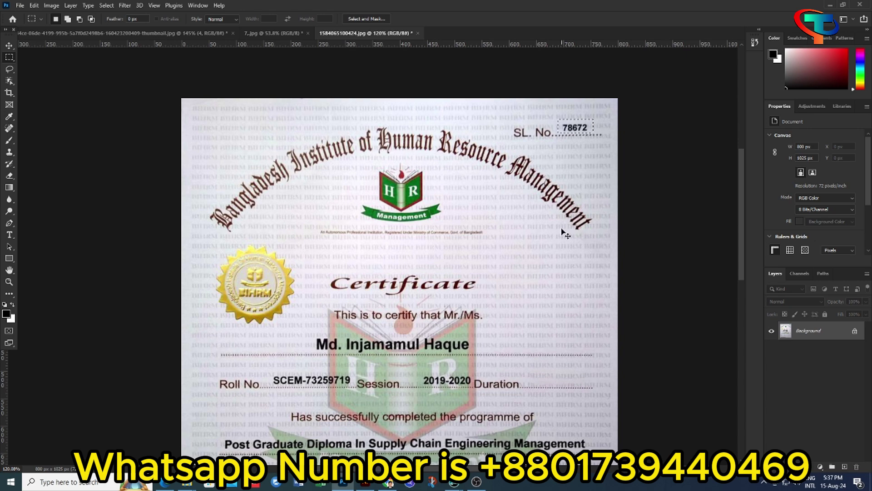
key("ctrl+d")
scroll(552, 225, "up", 2)
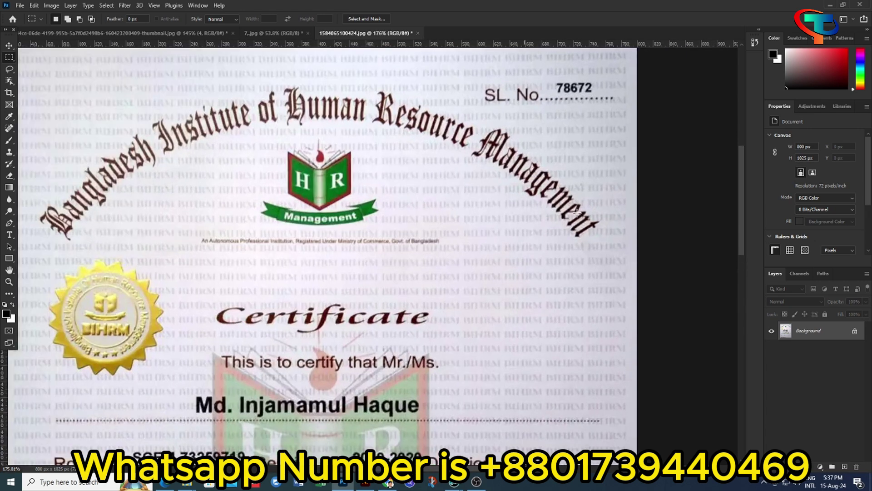
scroll(553, 209, "up", 2)
scroll(555, 191, "up", 2)
scroll(557, 177, "up", 1)
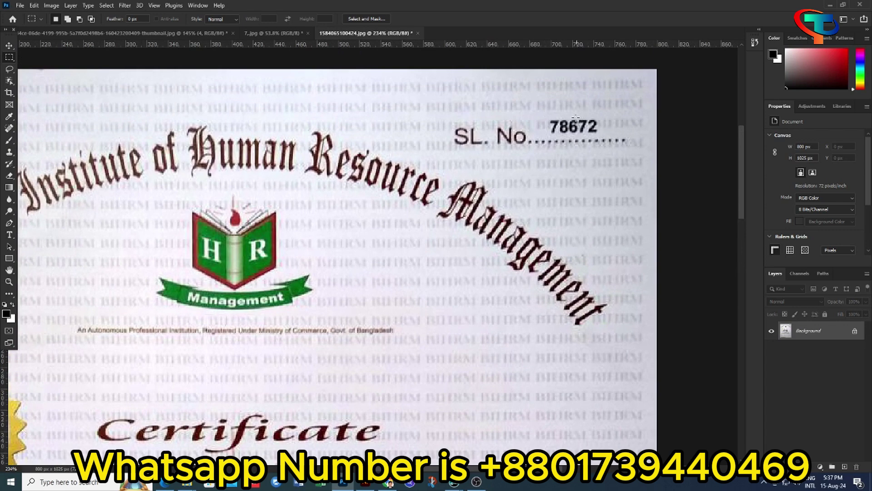
Step: Move the serial number's 6 over its leading 7, then deselect
left_click_drag(569, 118, 575, 133)
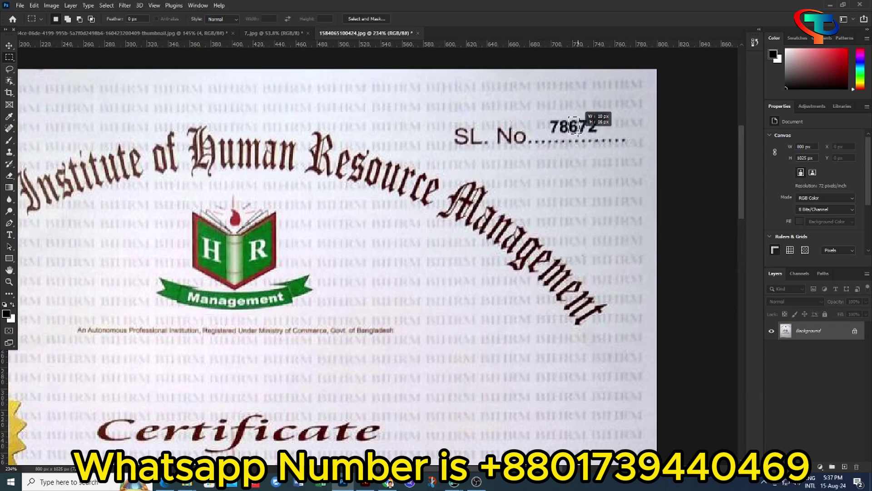
left_click(9, 45)
left_click_drag(574, 126, 554, 127)
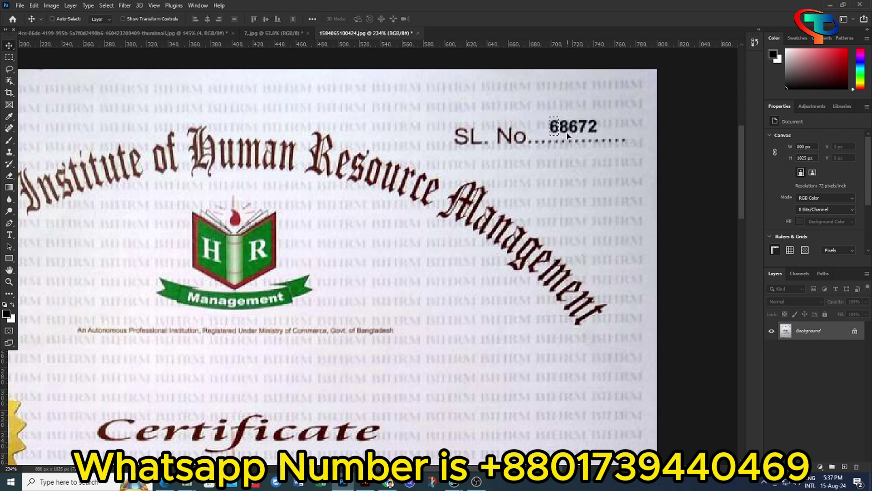
key("ctrl+d")
Step: Open the certificate scan 1663337567746.jpg from the Cer folder
scroll(337, 233, "down", 3)
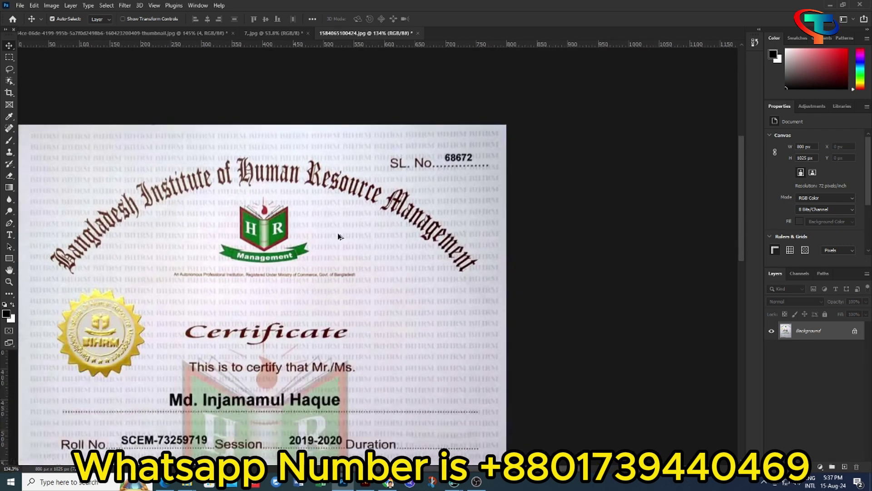
scroll(318, 306, "down", 1)
scroll(317, 306, "down", 2)
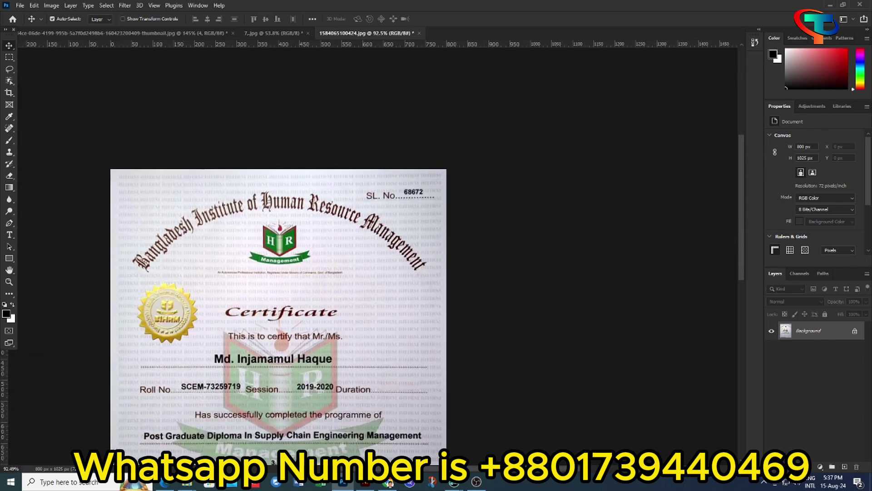
scroll(471, 324, "left", 3)
scroll(470, 323, "down", 3)
scroll(435, 318, "down", 2)
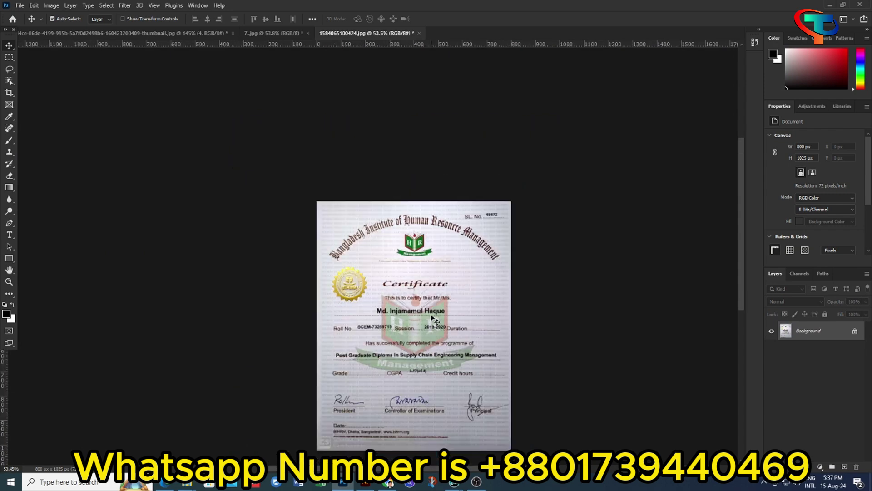
scroll(428, 328, "up", 1)
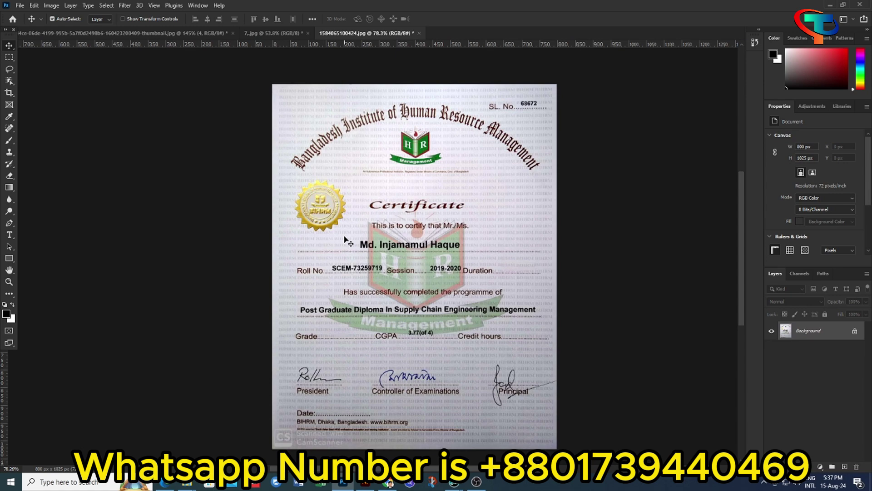
left_click(20, 5)
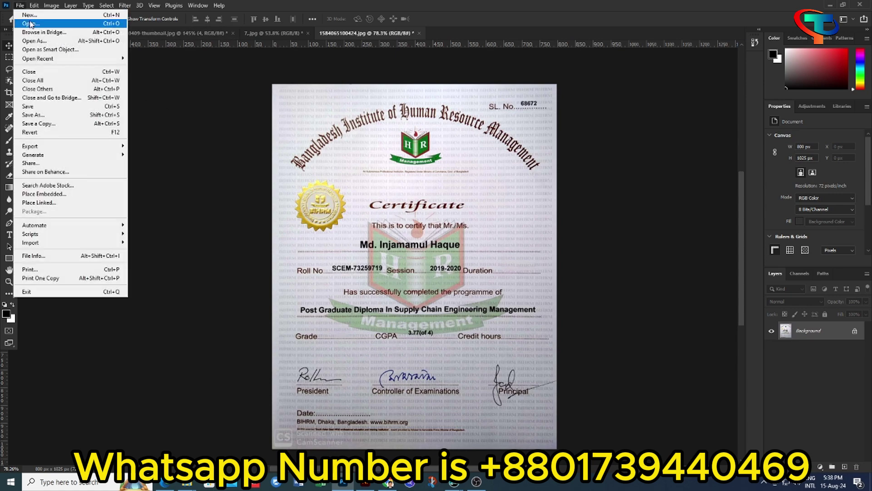
left_click(30, 23)
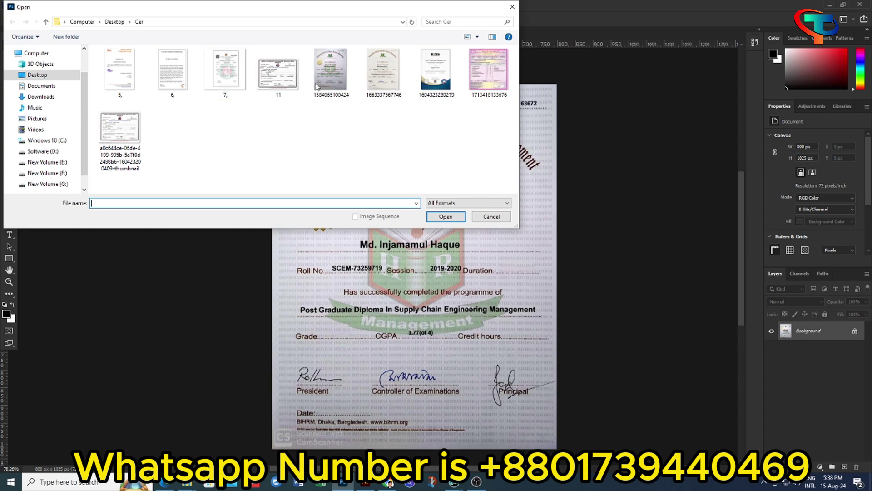
left_click(384, 73)
left_click(441, 217)
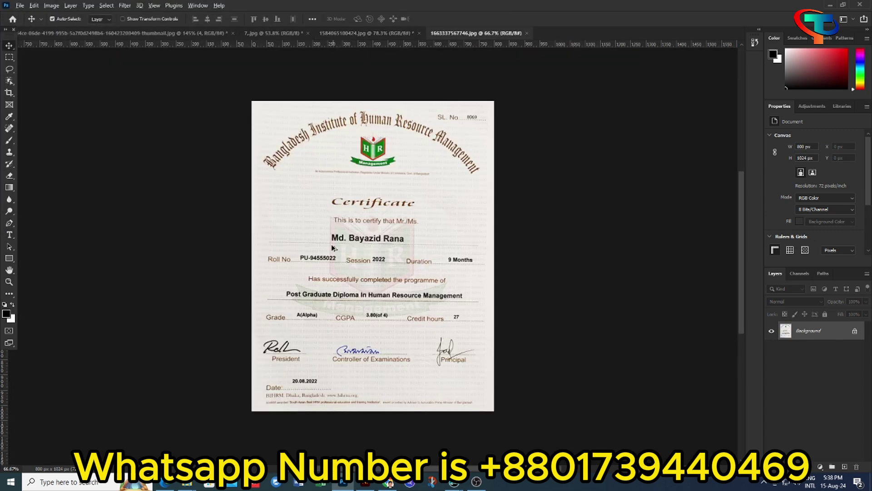
Step: Erase the '9 Months' duration with a content-aware fill
scroll(330, 241, "up", 2)
scroll(330, 241, "up", 1)
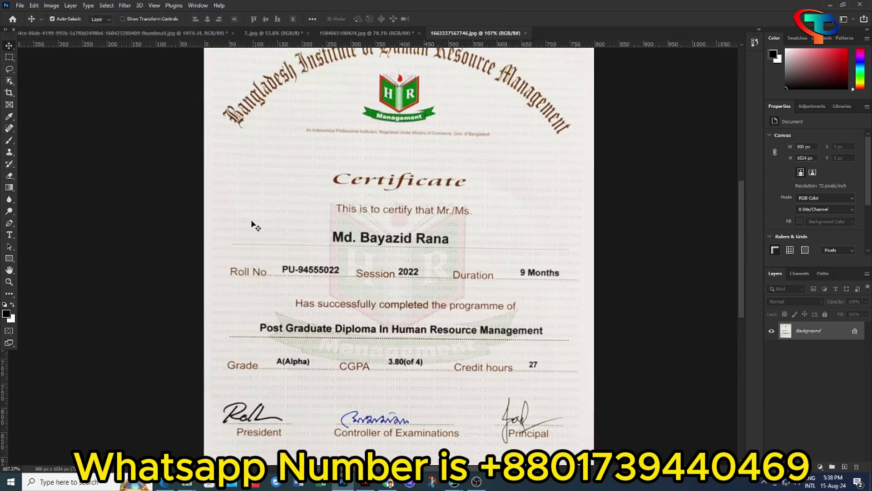
left_click(11, 57)
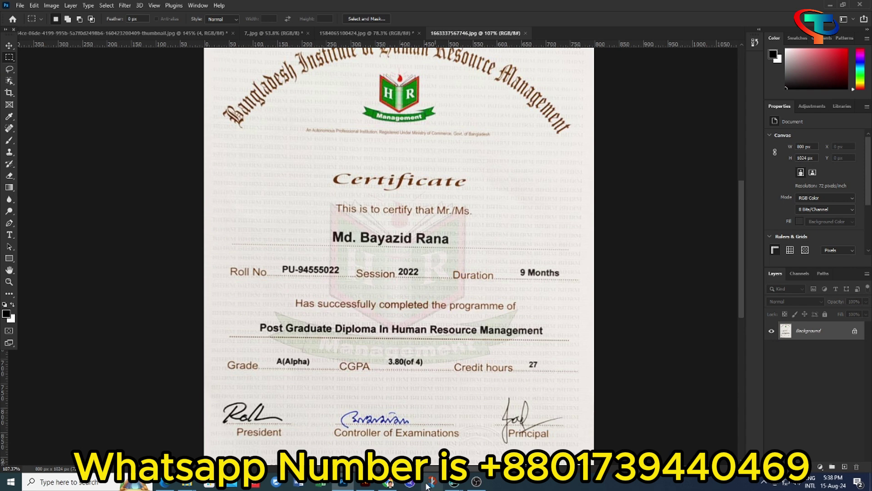
left_click_drag(516, 267, 563, 279)
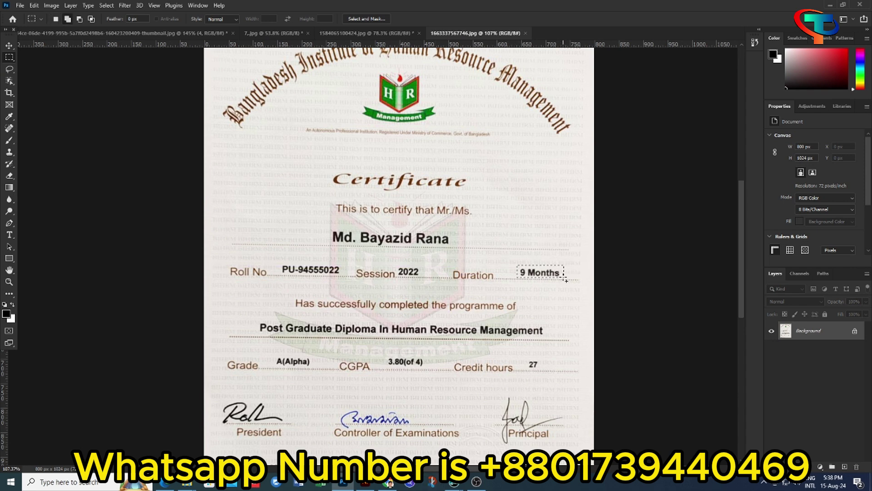
key("i")
key("shift+F5")
left_click(699, 77)
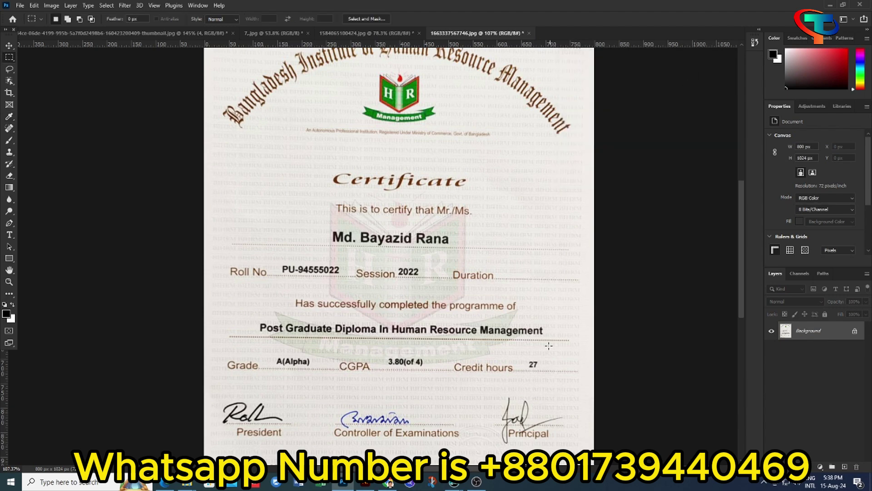
Step: Erase the 27 credit hours value with a content-aware fill
left_click_drag(530, 353, 542, 370)
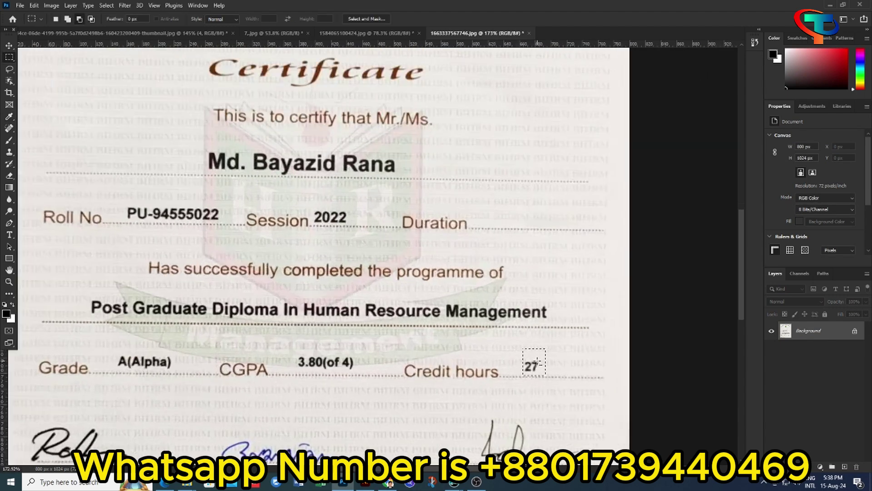
scroll(542, 369, "up", 3)
key("i")
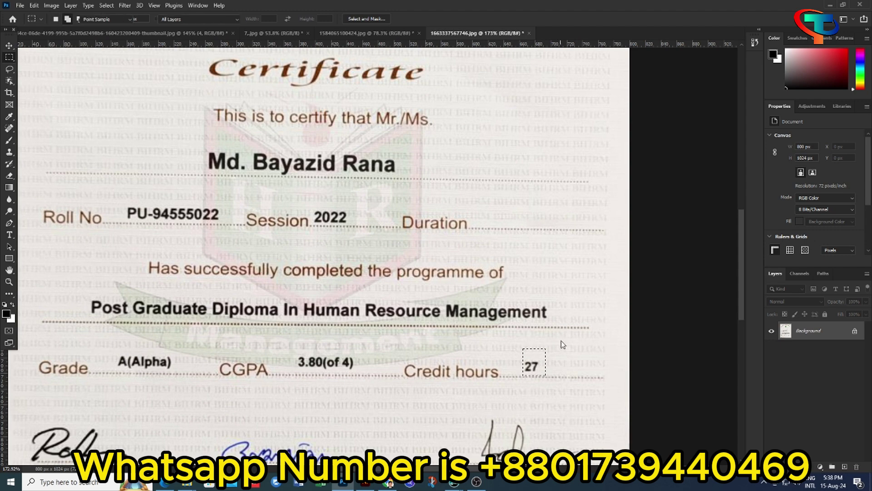
key("shift+F5")
left_click(697, 76)
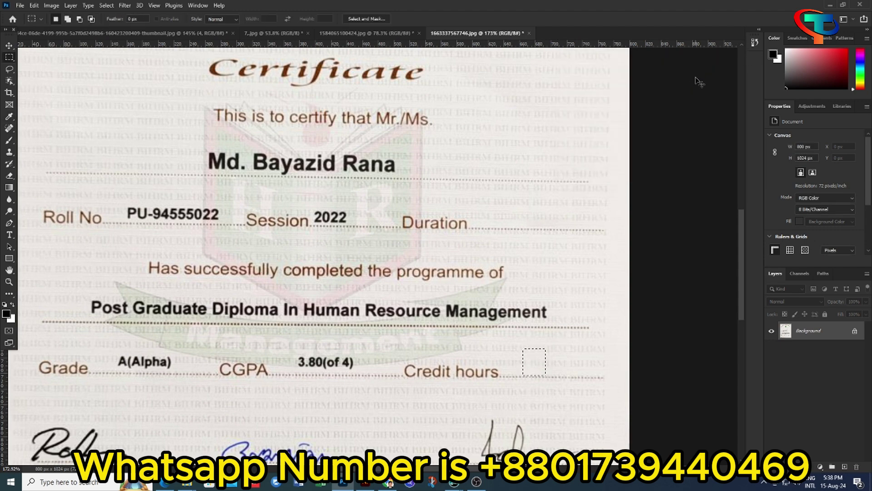
Step: Try copying the date's leading 20 over the year's 22, then drop the misplaced copy
scroll(454, 204, "down", 10)
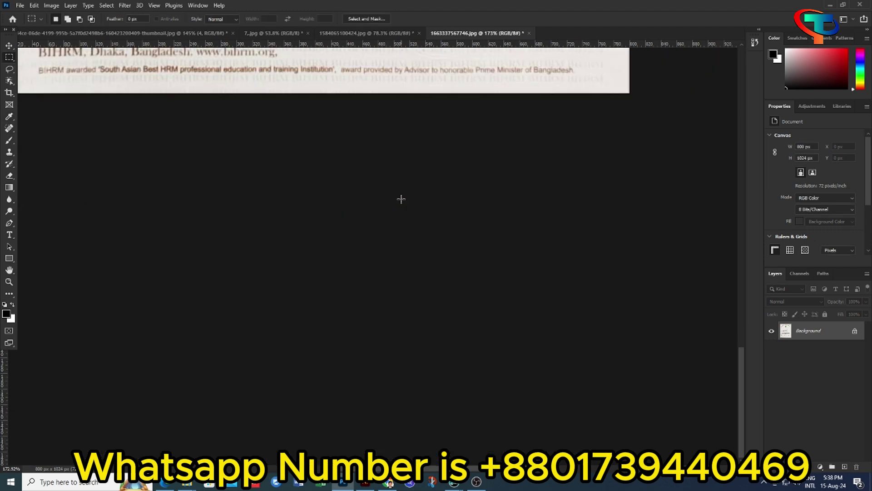
scroll(391, 205, "up", 3)
scroll(273, 191, "up", 2)
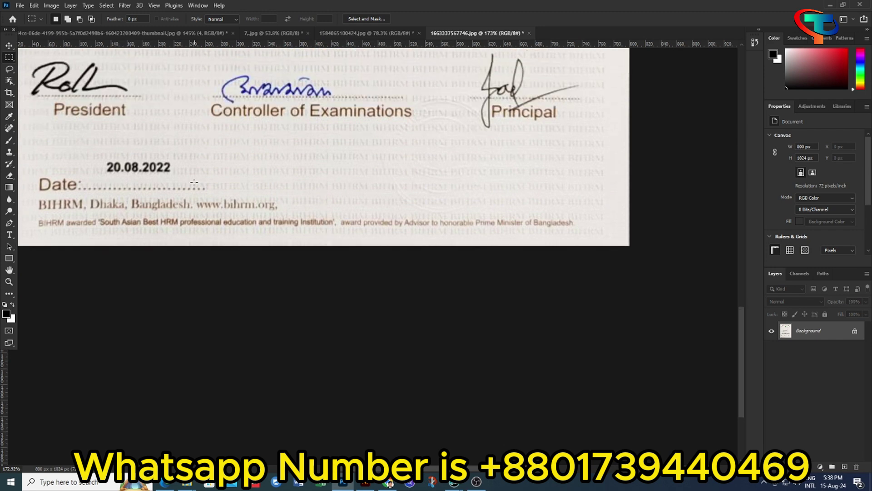
scroll(136, 177, "up", 2)
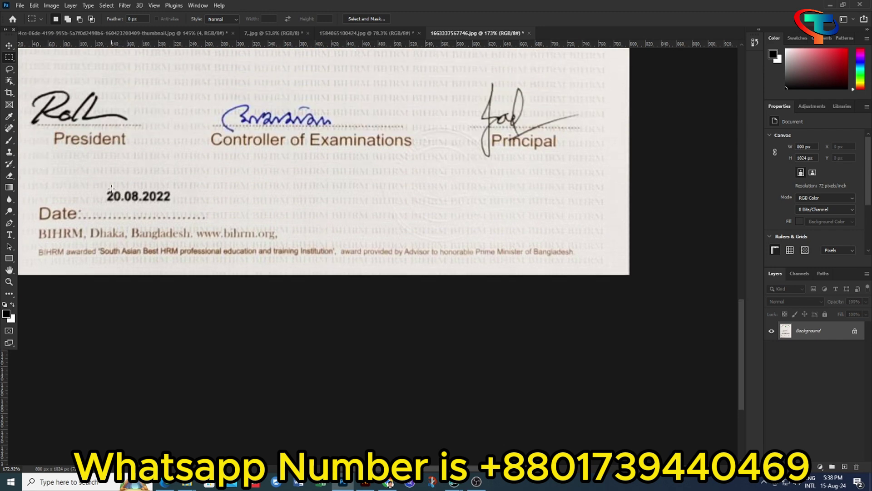
left_click_drag(103, 186, 121, 204)
key("v")
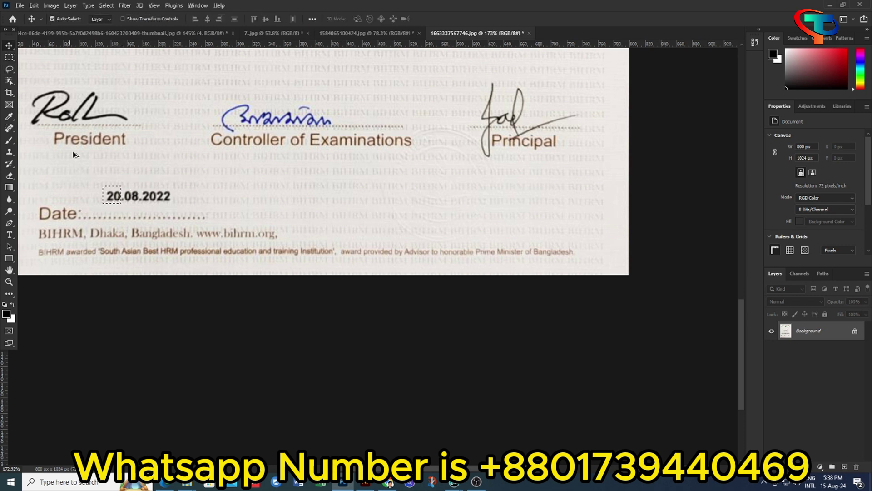
left_click_drag(112, 194, 166, 192)
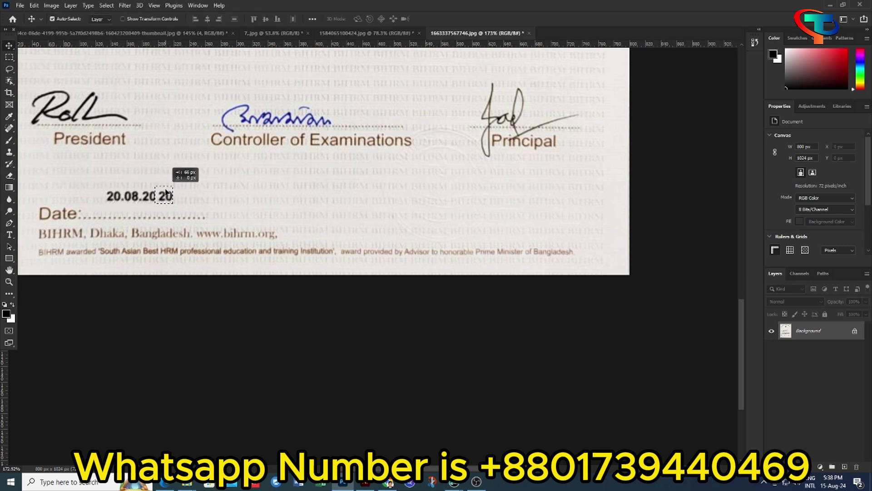
left_click_drag(167, 193, 168, 193)
key("ctrl+d")
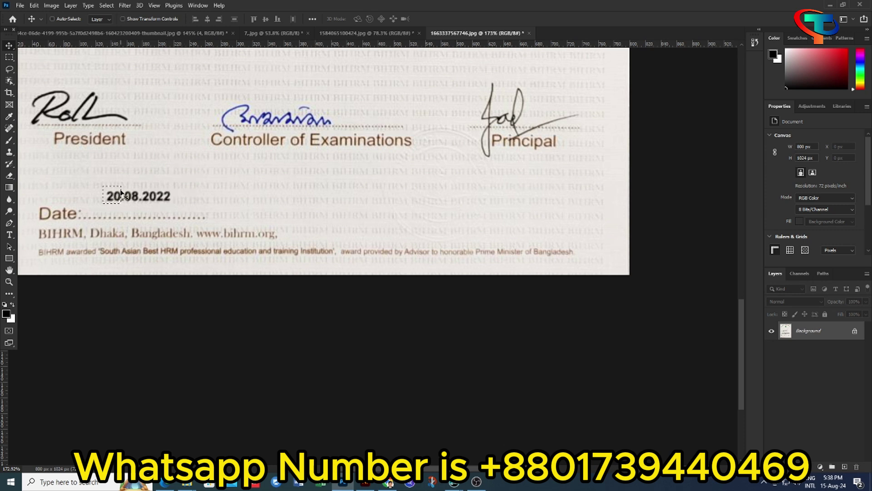
Step: Reselect the 20 and place it over 22 so the date reads 20.08.2020
key("m")
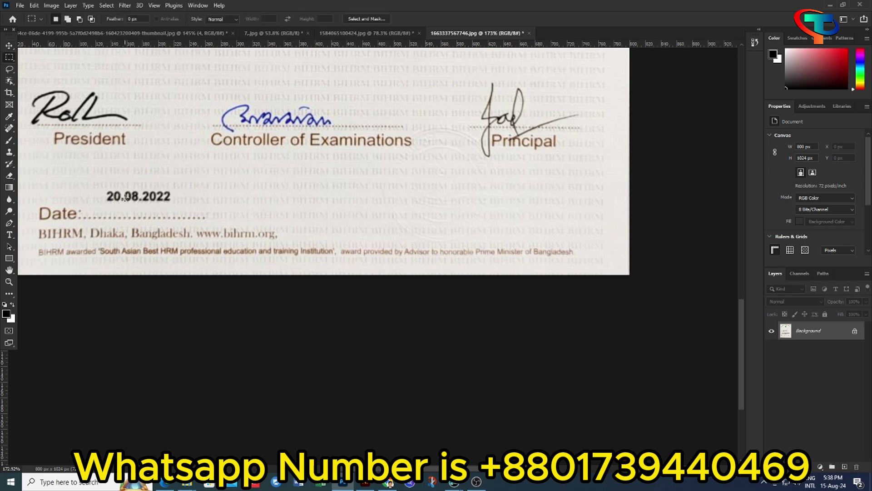
mouse_move(105, 189)
left_mouse_down()
mouse_move(122, 202)
mouse_move(172, 195)
left_mouse_up()
key("v")
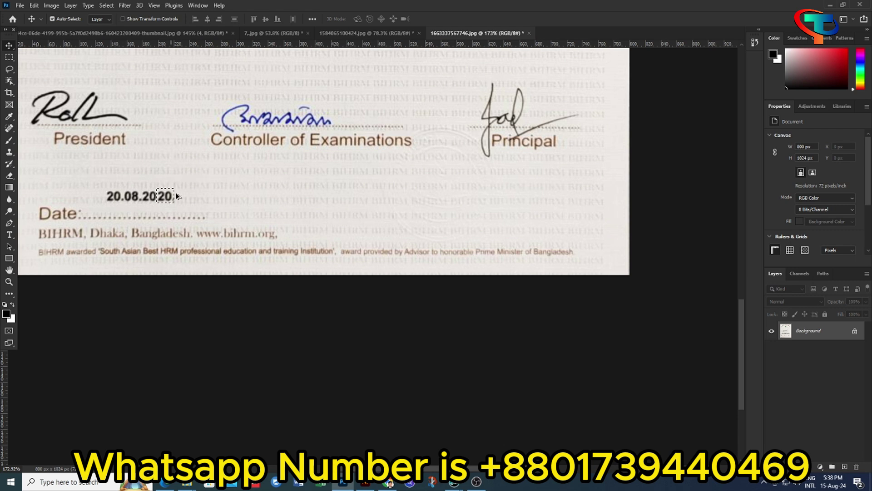
key("ctrl+d")
scroll(271, 212, "up", 2)
Step: Marquee-select the recipient's name on its dotted line
scroll(290, 207, "up", 2)
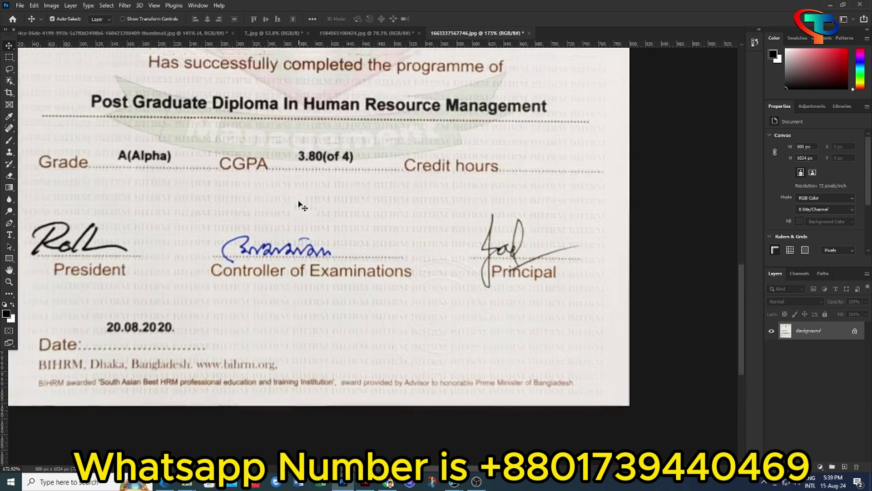
scroll(300, 204, "up", 1)
scroll(300, 205, "up", 2)
scroll(299, 205, "up", 2)
scroll(300, 205, "up", 1)
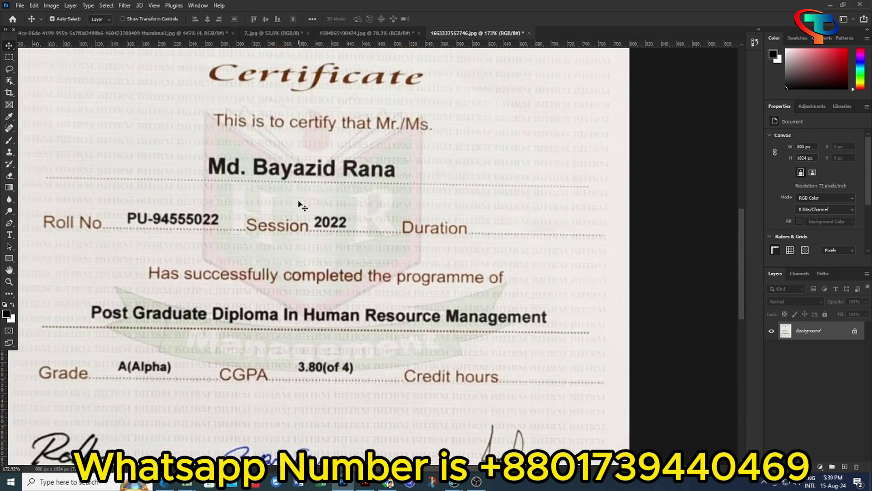
scroll(300, 205, "up", 1)
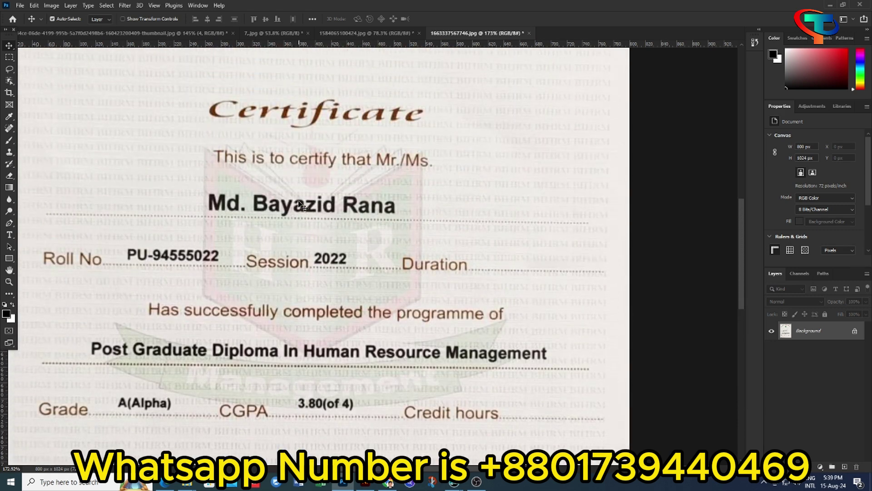
left_click(9, 57)
left_click_drag(202, 188, 398, 217)
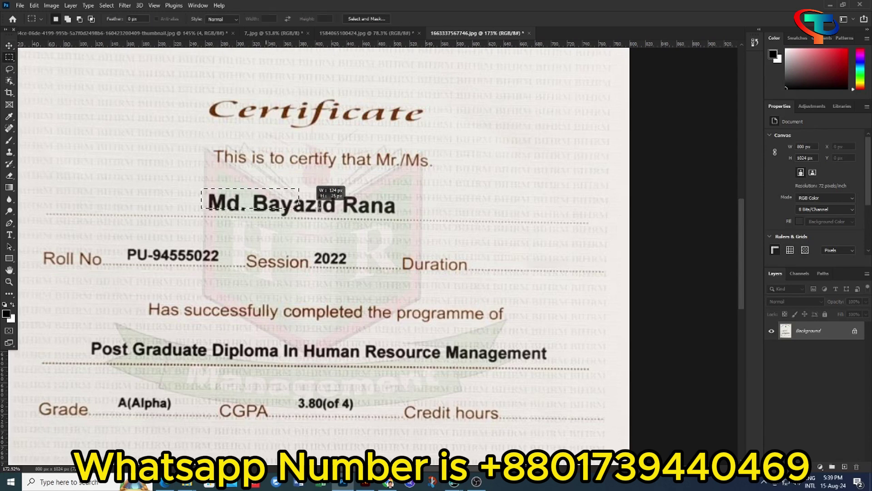
left_click(203, 196)
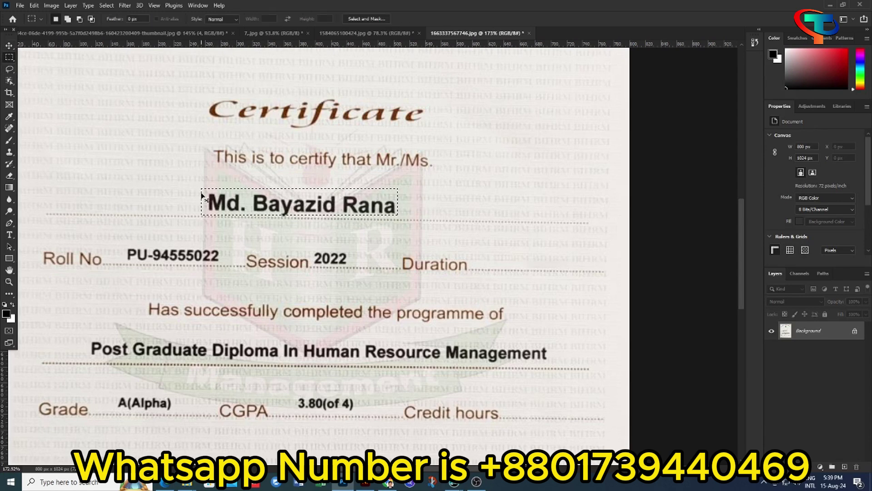
left_click_drag(207, 190, 397, 215)
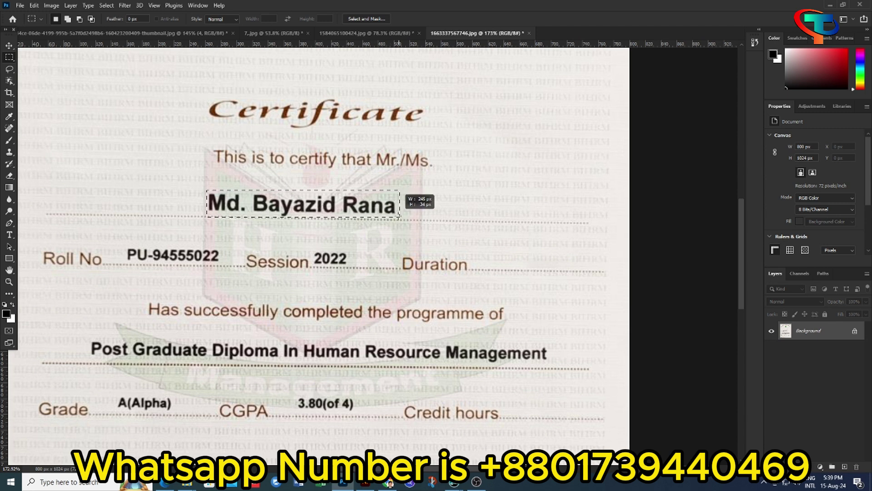
left_click_drag(396, 215, 398, 217)
Step: Content-aware fill the name area twice until the name is fully erased
key("i")
key("shift+F5")
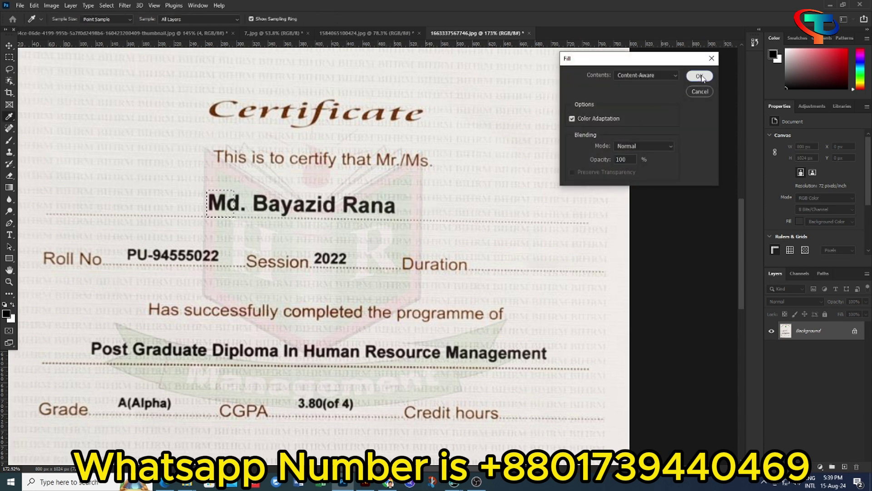
left_click(702, 75)
key("ctrl+d")
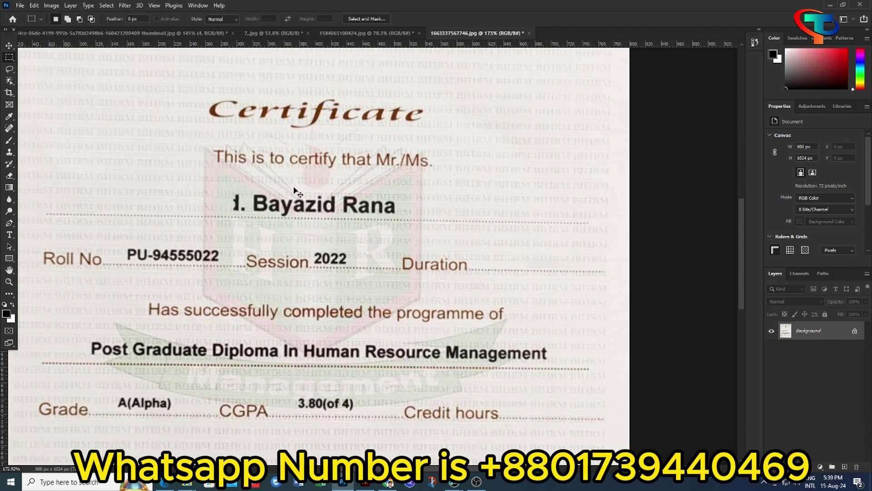
left_click_drag(227, 191, 404, 219)
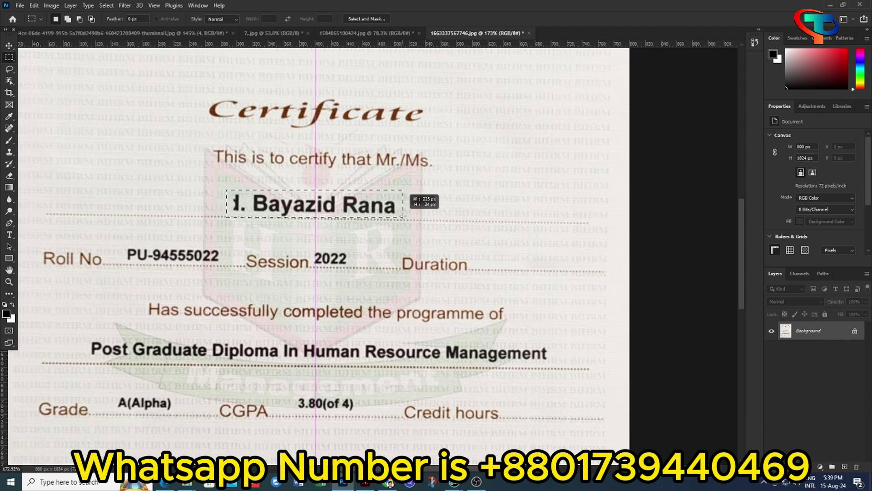
key("shift+F5")
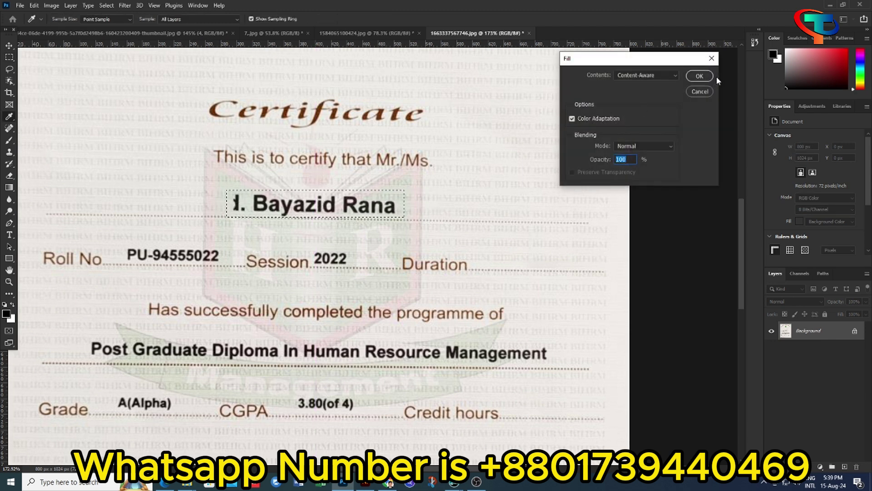
left_click(689, 76)
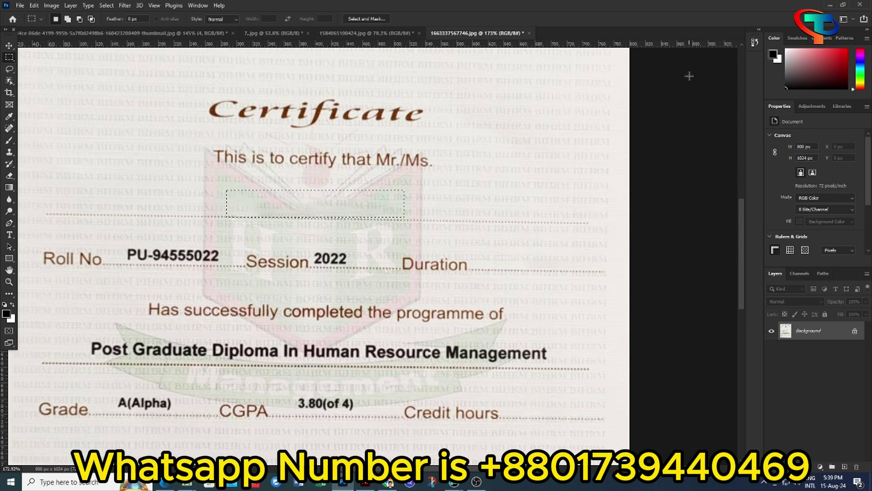
key("ctrl+d")
Step: Select the roll number and erase it with a content-aware fill
scroll(387, 228, "down", 3)
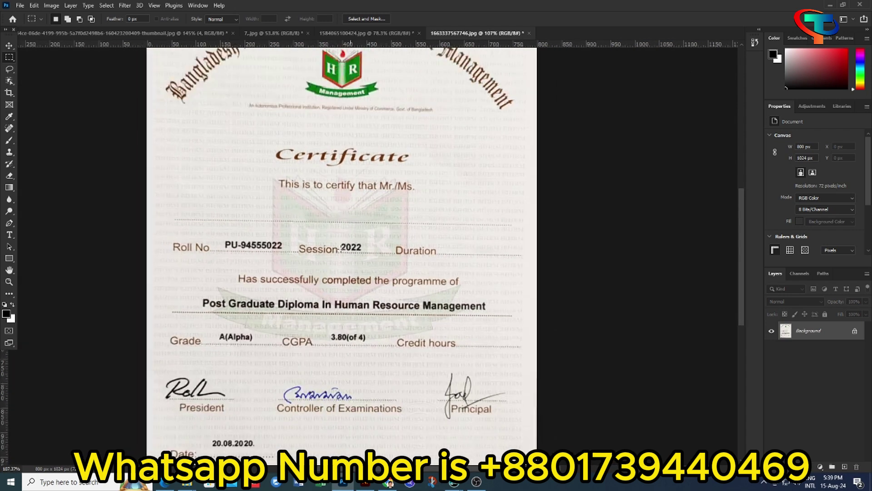
scroll(320, 238, "up", 3)
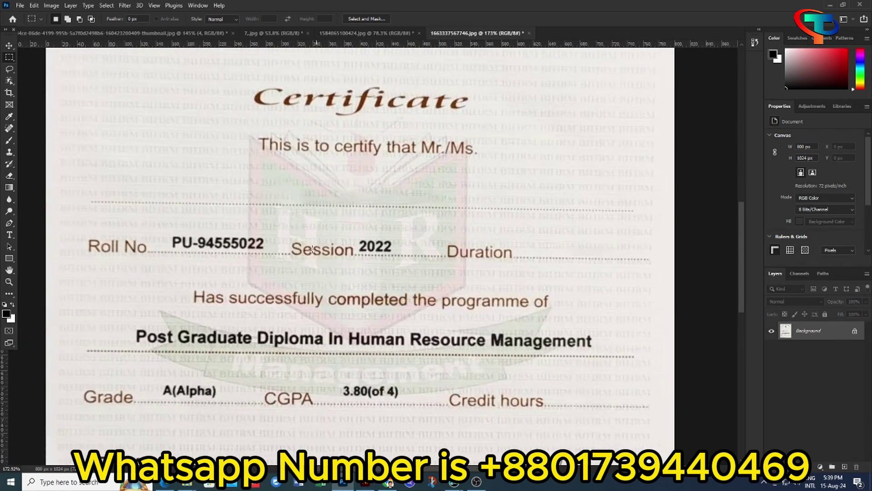
scroll(313, 249, "down", 1)
left_click_drag(172, 229, 253, 252)
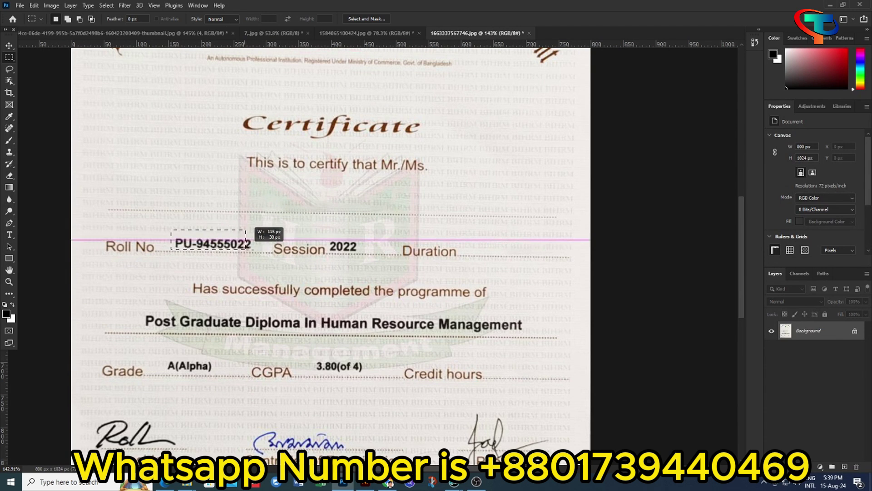
key("shift+F5")
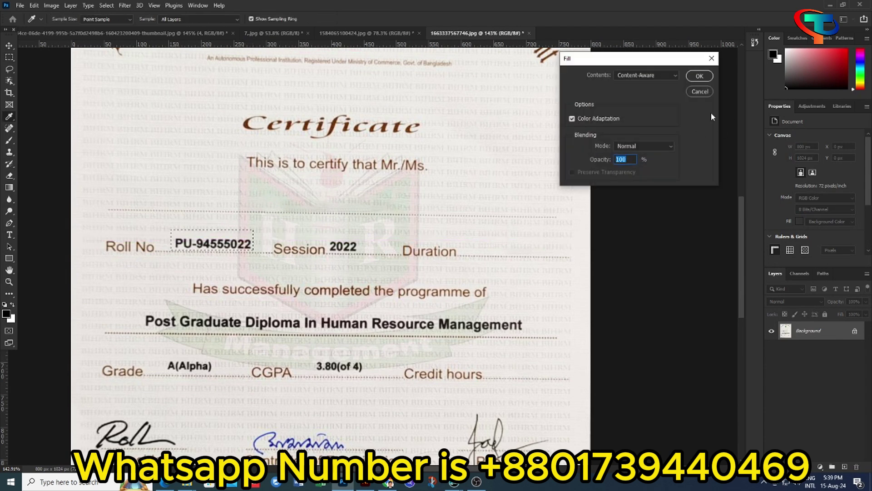
left_click(693, 78)
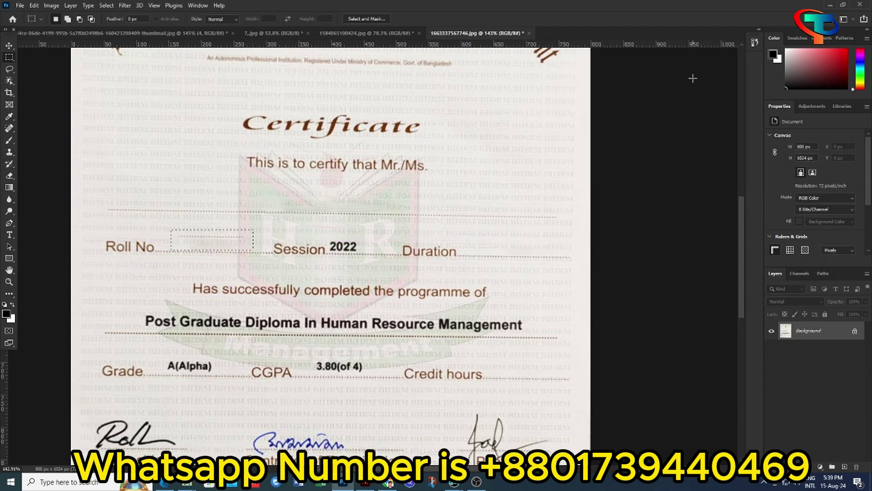
Step: Reselect the leftover roll-number area and blank it with Content-Aware Fill
left_click(147, 239)
left_click_drag(172, 231, 243, 242)
left_click_drag(171, 228, 247, 240)
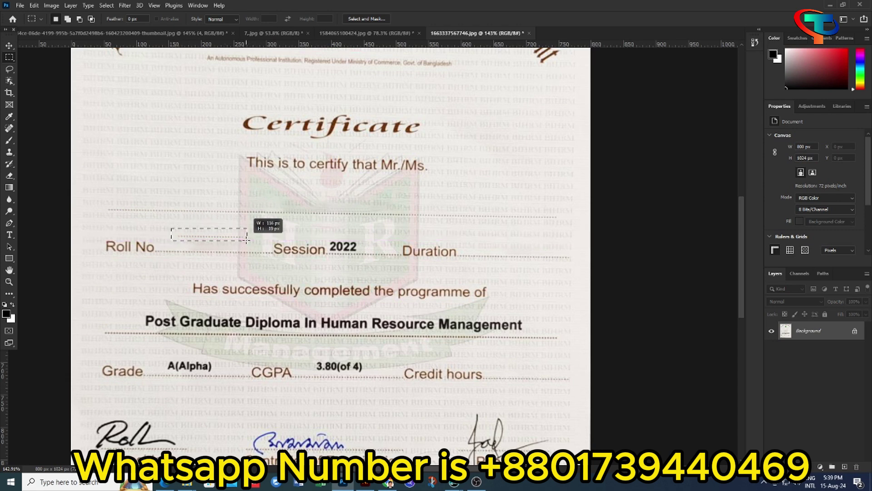
key("shift+F5")
left_click(697, 74)
key("ctrl+d")
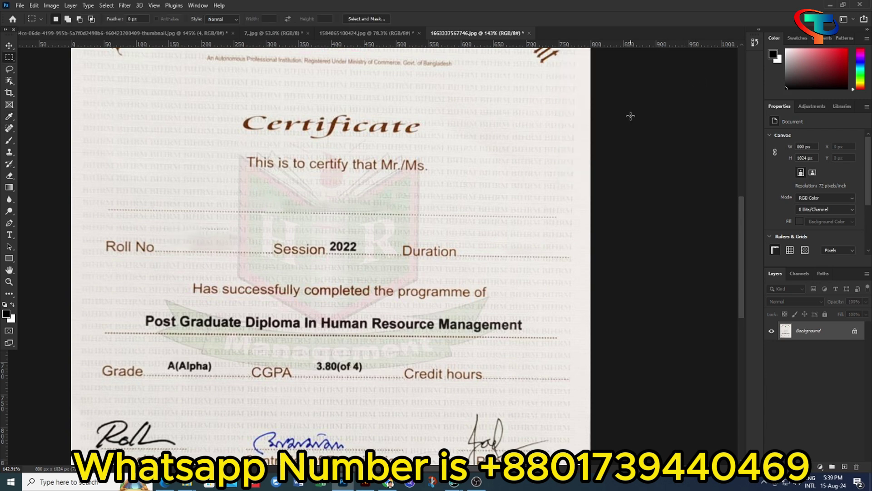
Step: Fit the whole certificate on screen to review the blank name and roll-number fields
key("ctrl+minus")
key("ctrl+minus")
key("ctrl+minus")
key("ctrl+minus")
key("ctrl+0")
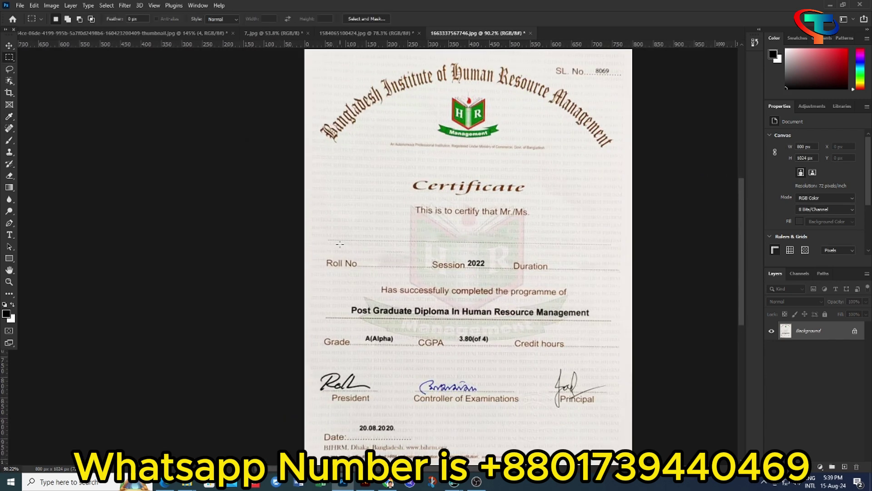
scroll(340, 244, "down", 3)
scroll(451, 266, "up", 3)
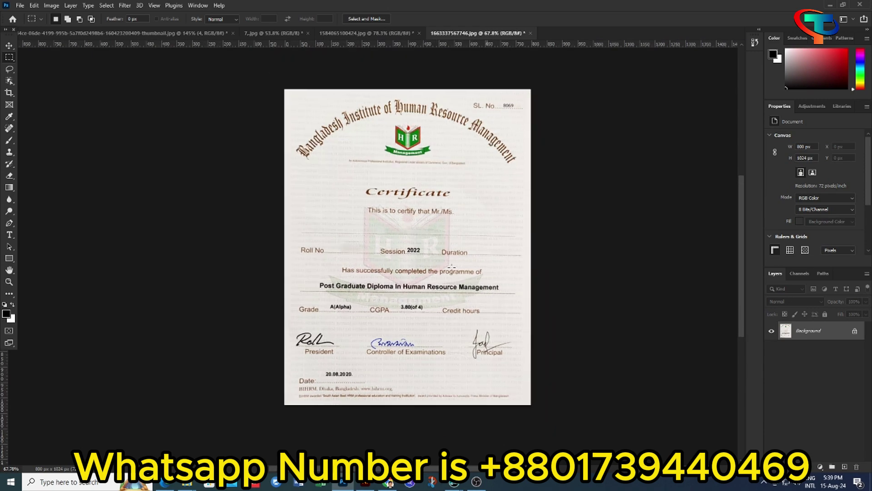
scroll(417, 252, "down", 2)
scroll(417, 248, "up", 3)
scroll(417, 247, "down", 1)
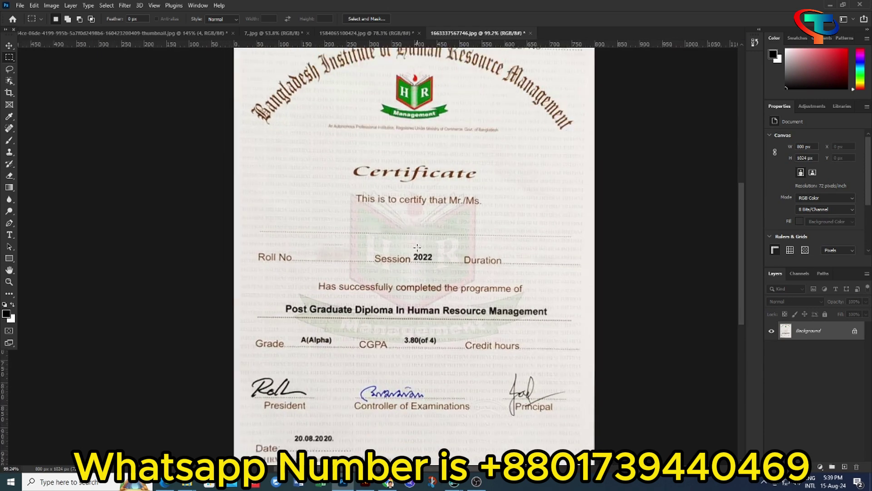
scroll(417, 247, "down", 1)
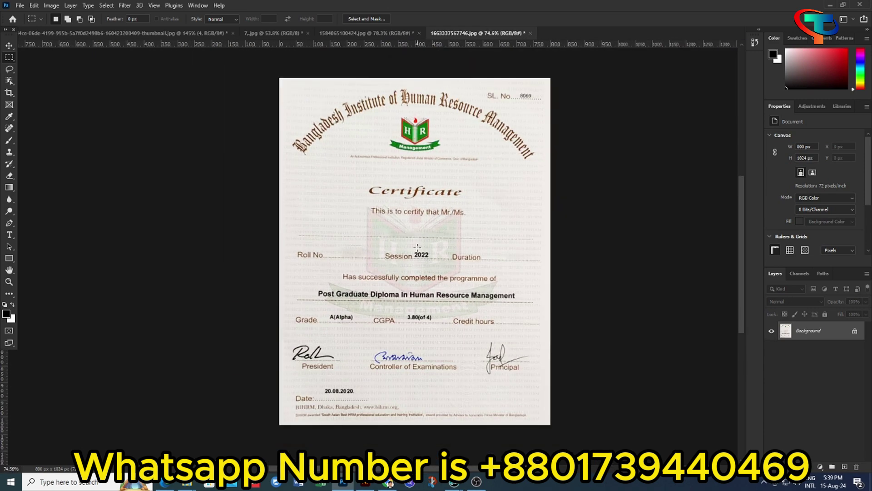
left_click(9, 46)
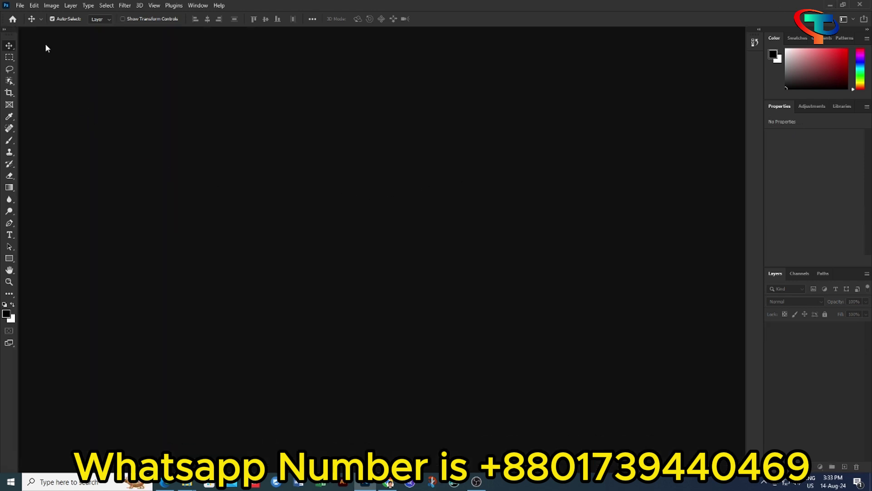
left_click(20, 5)
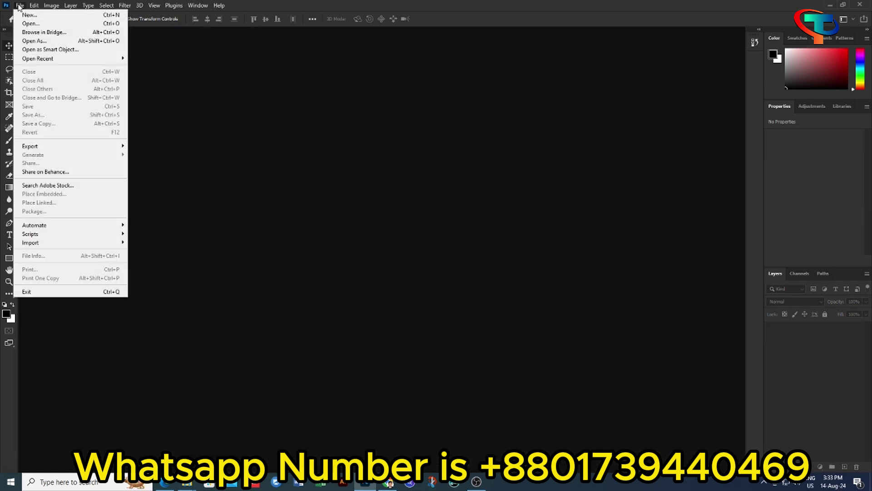
left_click(48, 23)
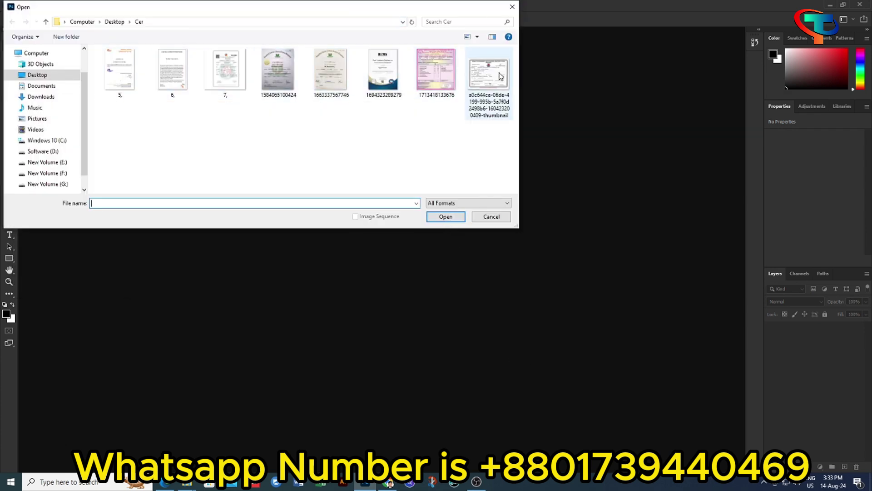
left_click(115, 74)
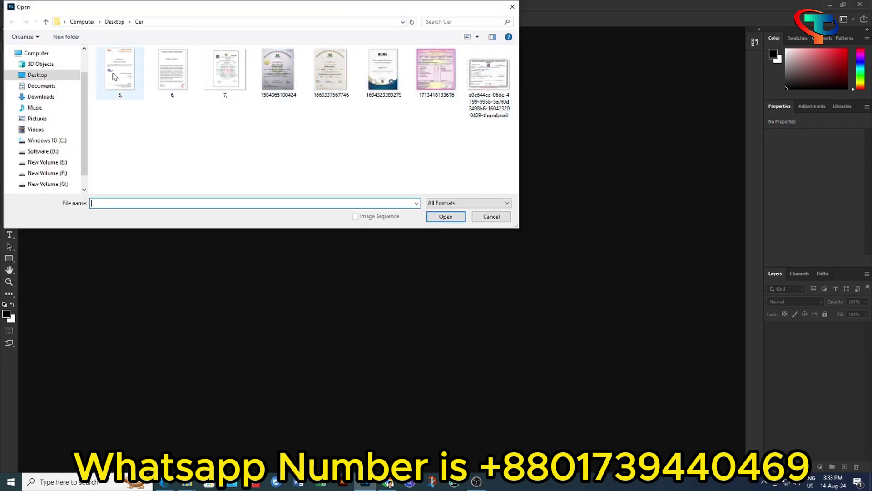
left_click(461, 217)
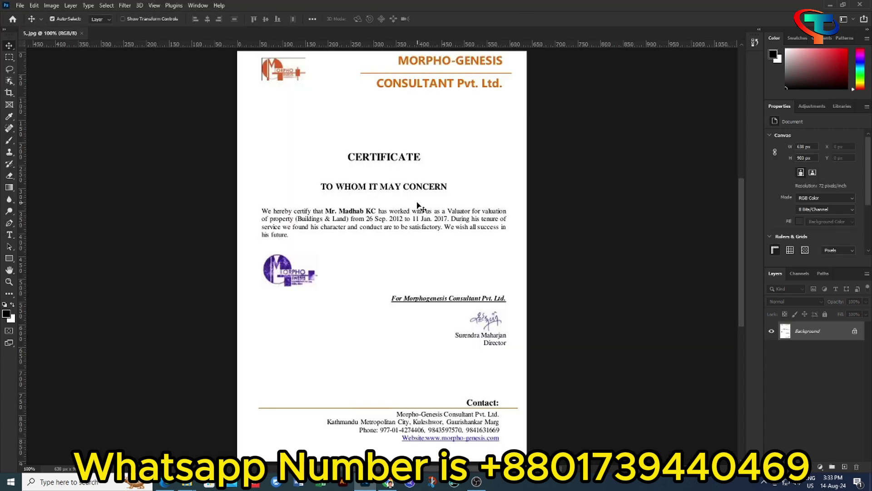
scroll(418, 205, "down", 2)
scroll(418, 206, "up", 3)
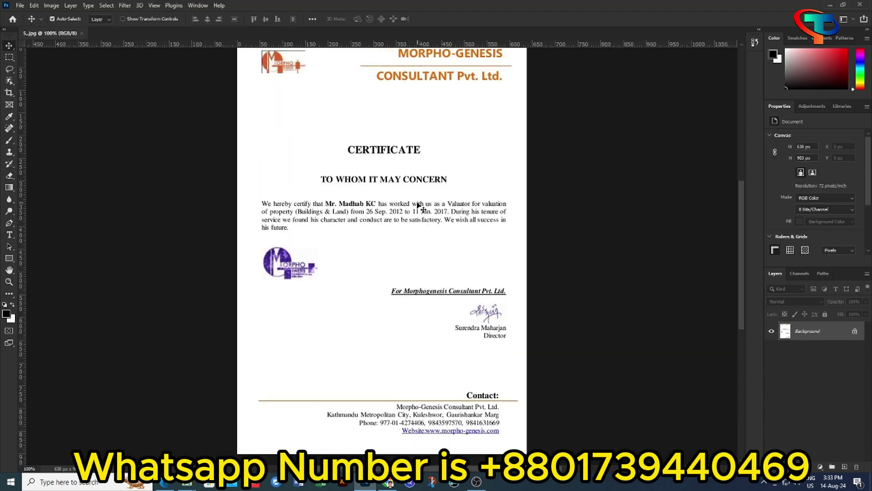
scroll(418, 206, "down", 1)
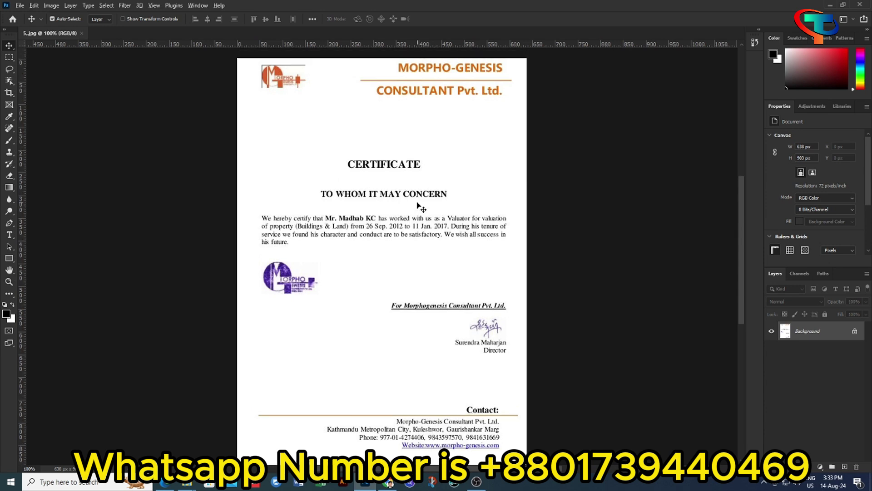
scroll(397, 240, "up", 3)
scroll(376, 240, "up", 1)
scroll(377, 239, "up", 1)
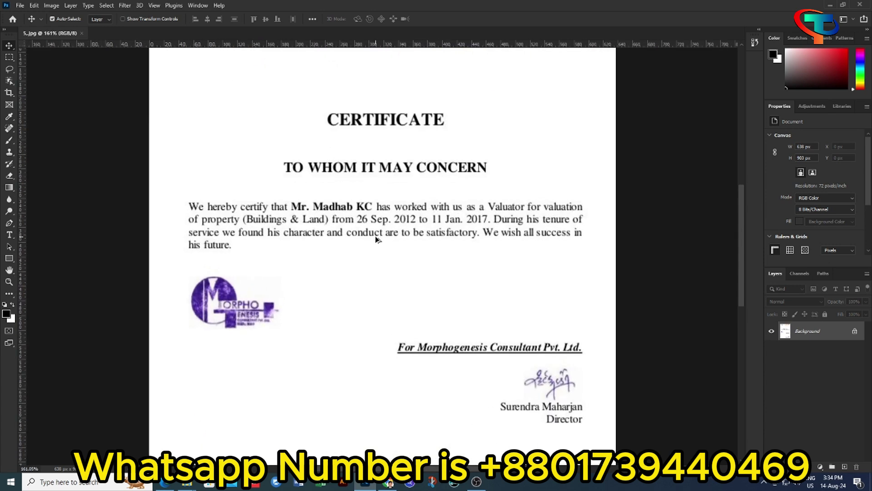
scroll(376, 239, "up", 1)
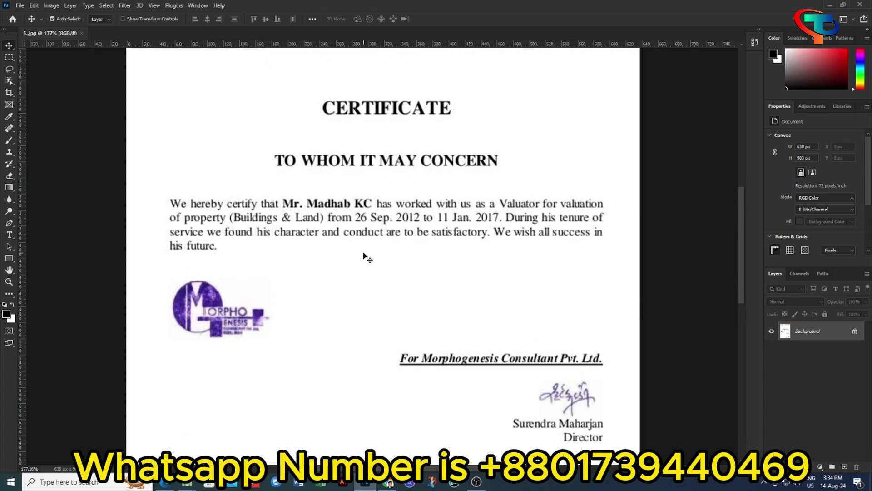
scroll(366, 257, "down", 1)
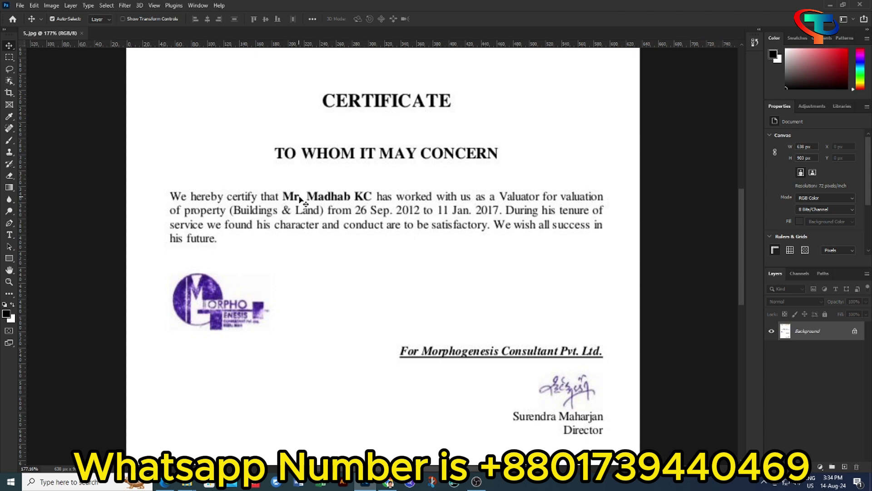
scroll(298, 200, "up", 2)
scroll(317, 200, "down", 1)
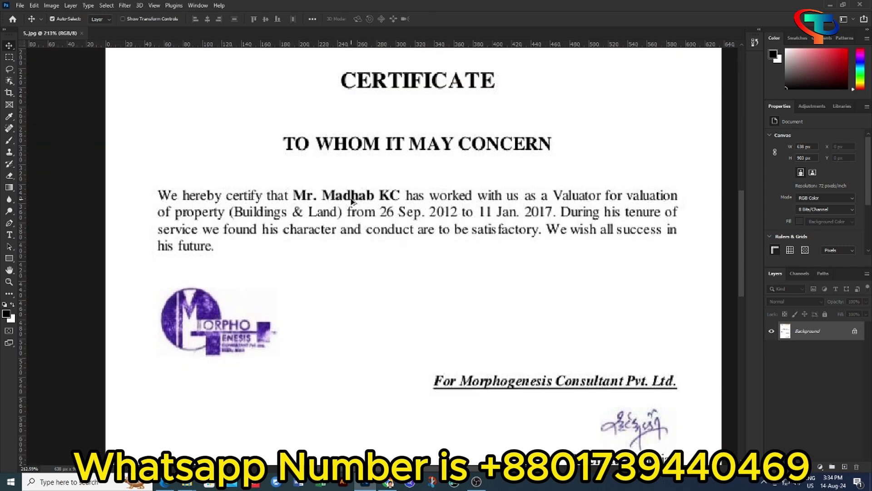
scroll(352, 202, "down", 1)
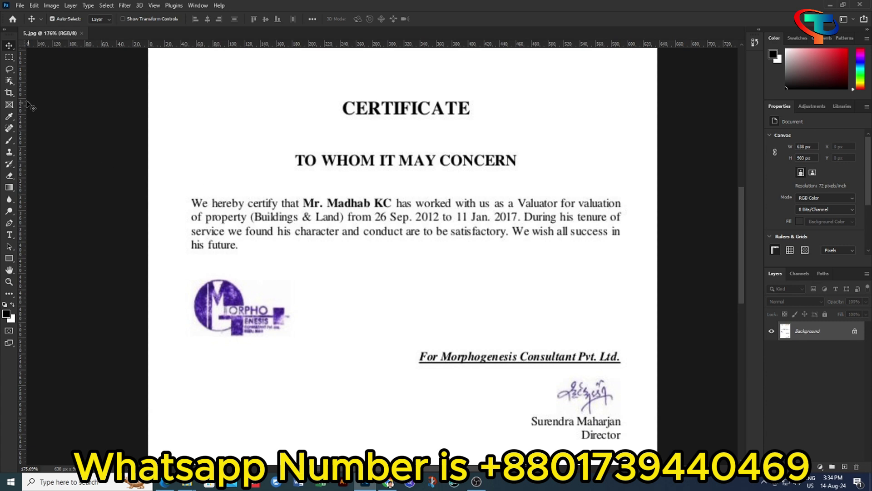
left_click(9, 59)
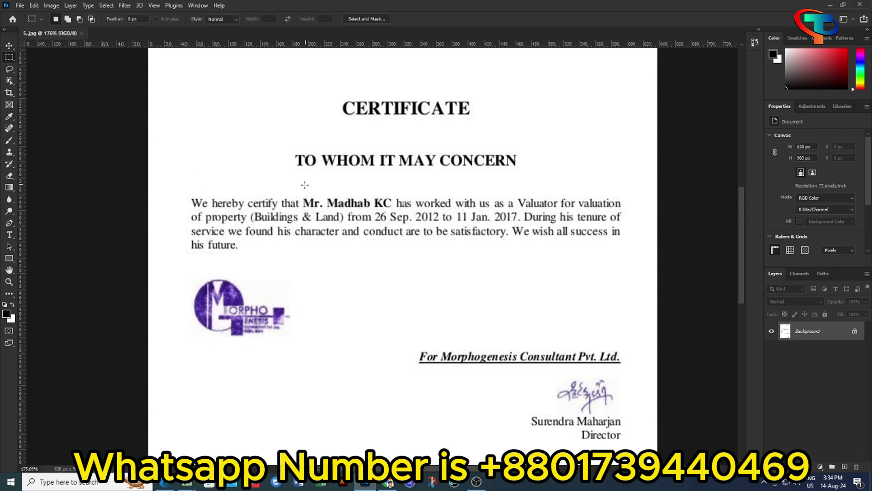
Step: Select the employee's name and paint over it with a white brush
left_click_drag(301, 193, 373, 210)
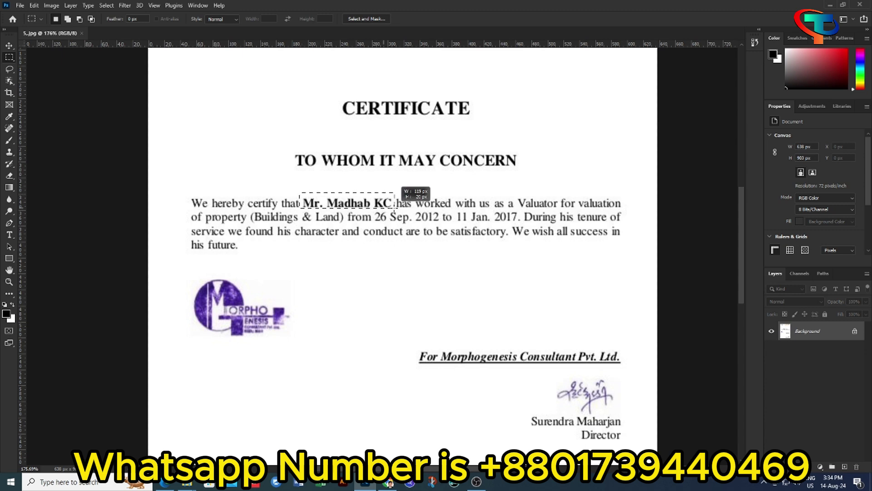
left_click_drag(372, 210, 395, 210)
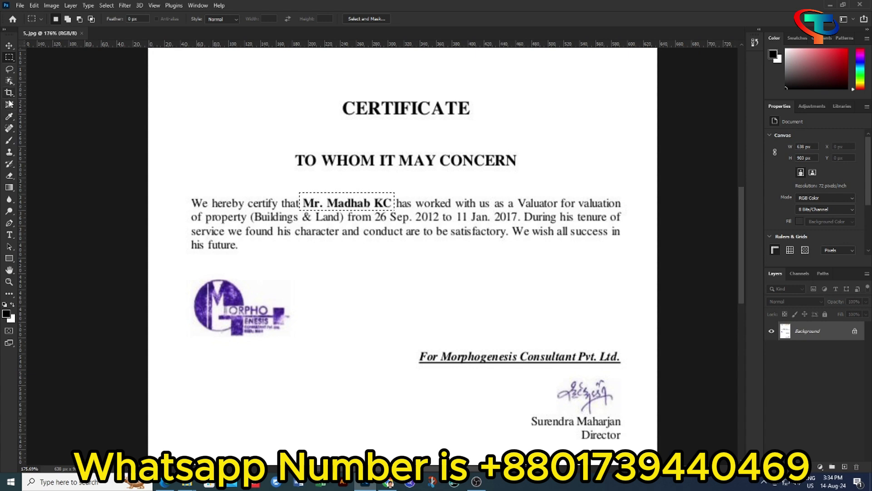
left_click(13, 304)
left_click(9, 140)
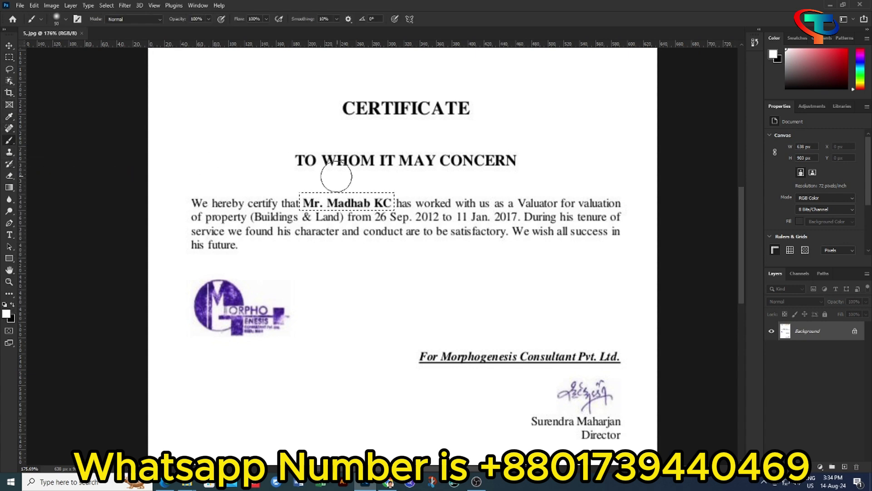
left_click_drag(288, 201, 569, 202)
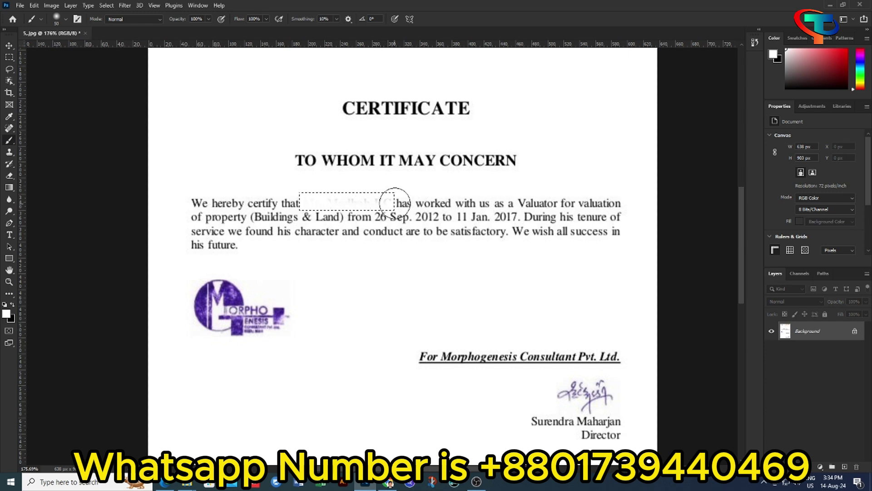
left_click_drag(387, 198, 316, 205)
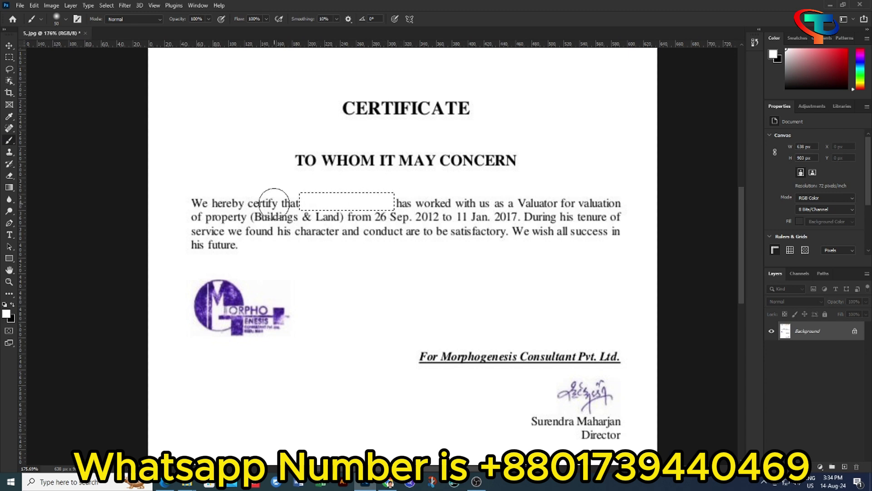
key("ctrl+d")
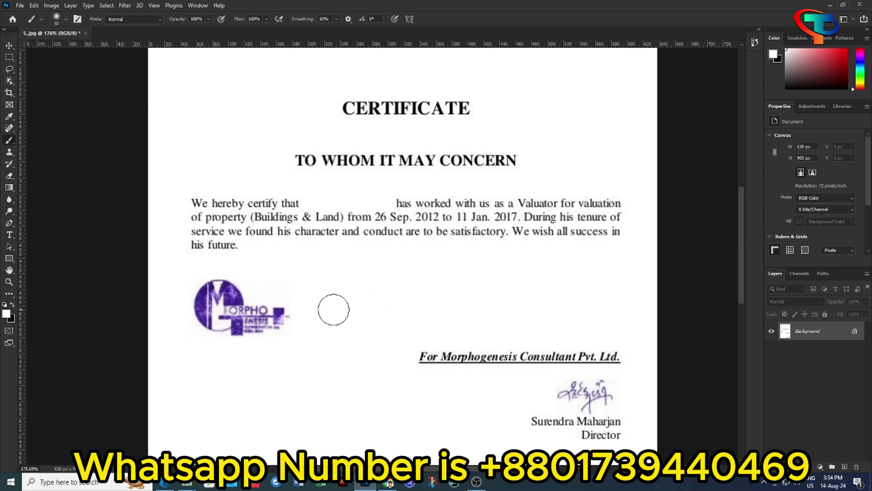
Step: Scroll over the certificate to check the blank gap after 'certify that'
left_click(8, 46)
scroll(362, 305, "down", 1)
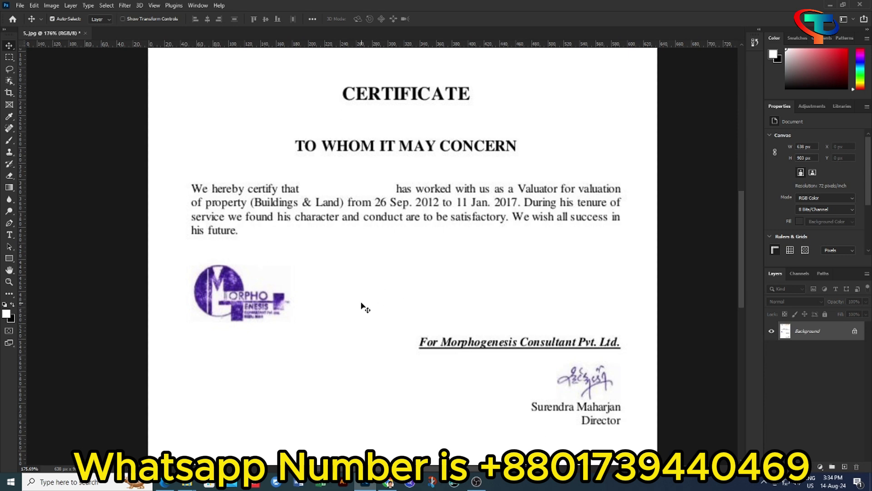
scroll(363, 306, "down", 2)
scroll(363, 306, "up", 2)
scroll(363, 306, "up", 1)
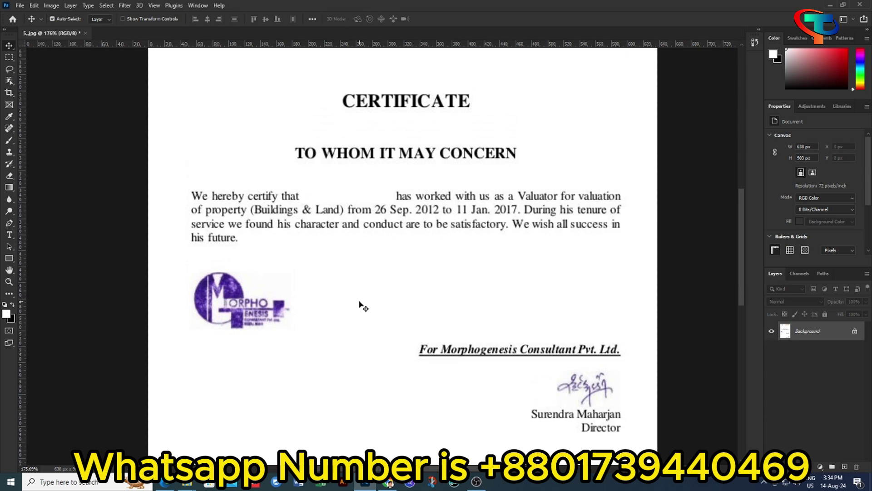
scroll(363, 307, "down", 1)
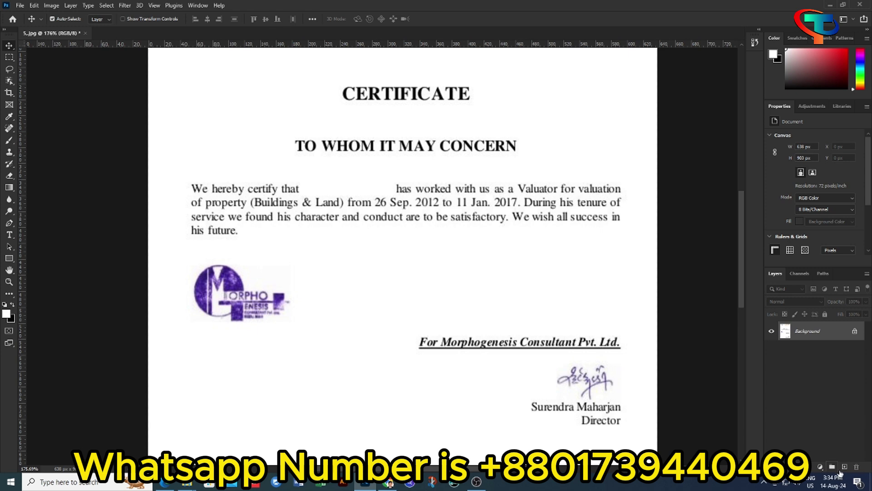
Step: On a new layer, add the replacement name below the paragraph as black text
left_click(845, 466)
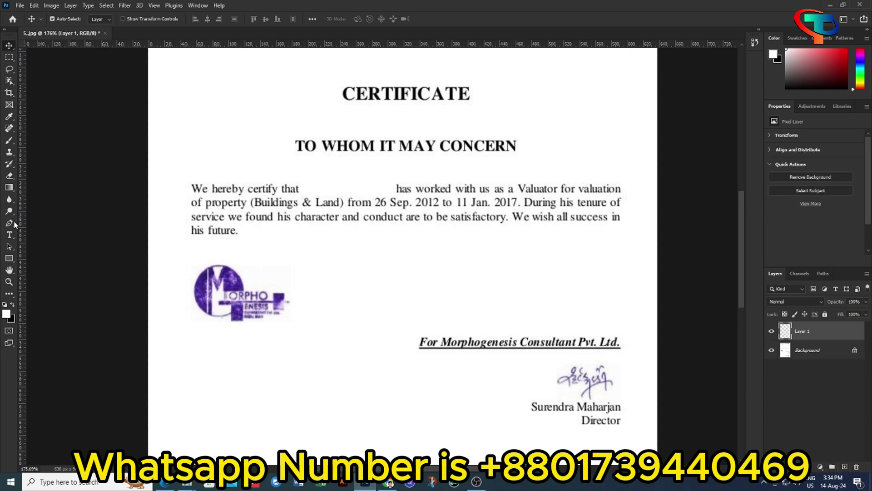
left_click(9, 235)
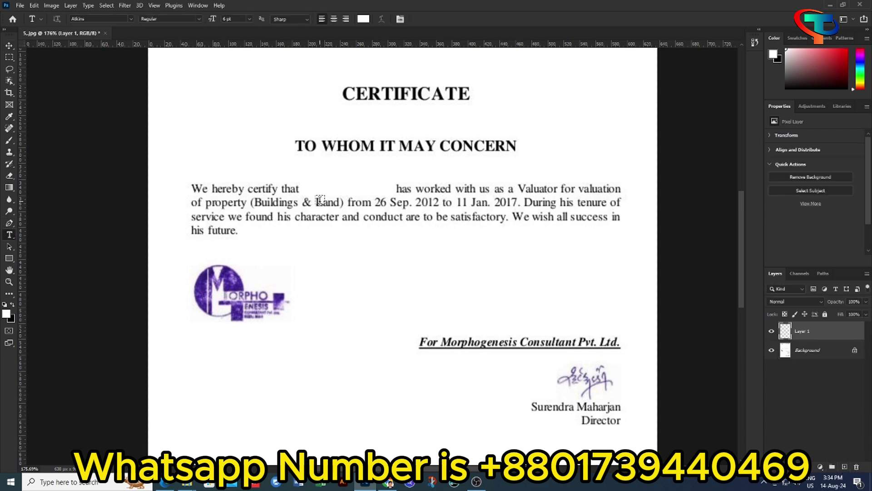
left_click(343, 245)
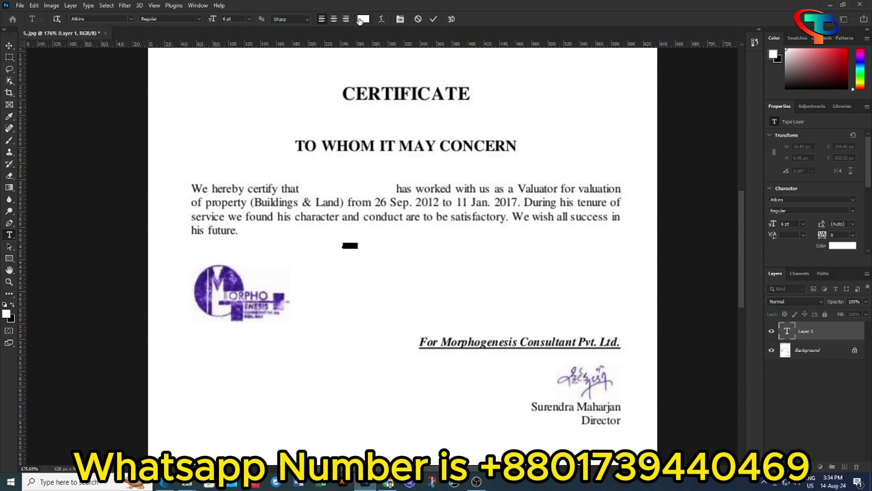
left_click(363, 19)
left_click_drag(498, 113, 498, 213)
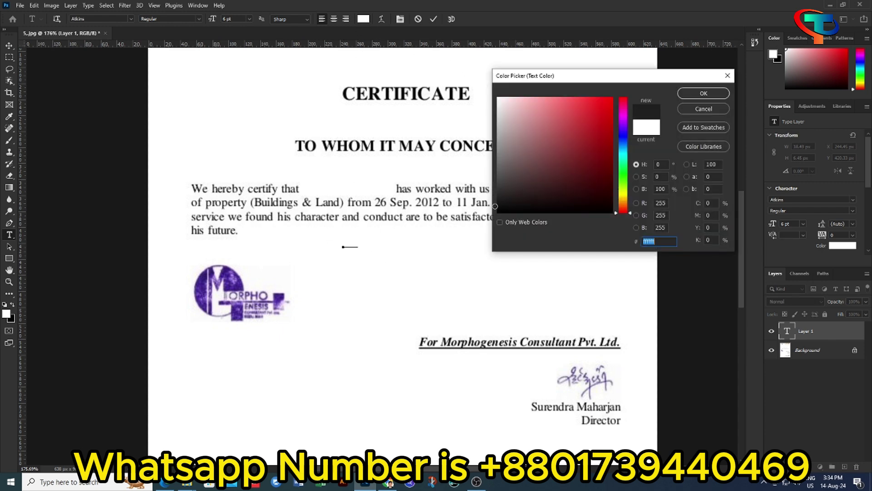
left_click(703, 93)
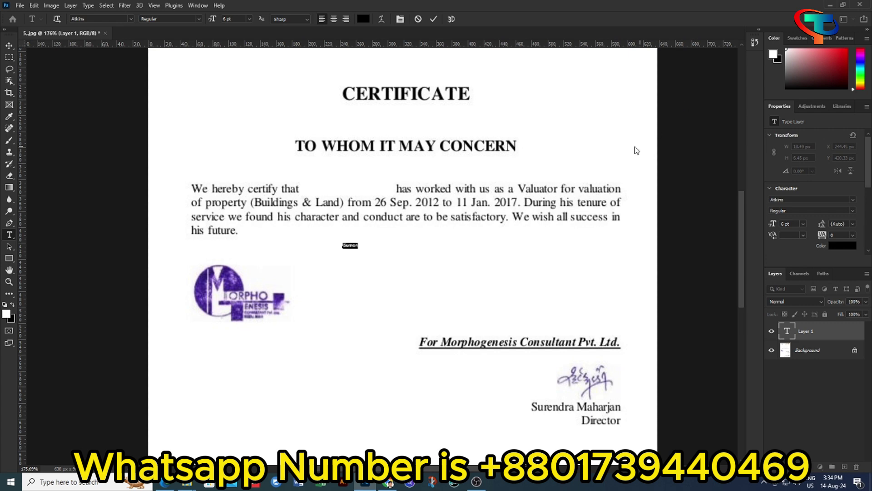
left_click(362, 246)
Step: Correct the name's 'D.' and scale it into the sentence gap after 'certify that'
key("BackSpace")
type("D.")
key("ctrl+Return")
key("v")
key("ctrl+t")
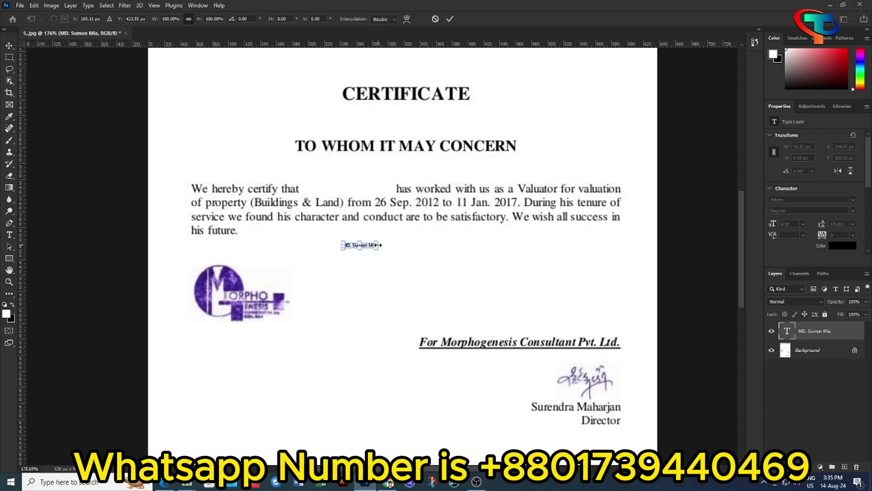
mouse_move(377, 243)
left_mouse_down()
mouse_move(417, 239)
mouse_move(372, 188)
left_mouse_up()
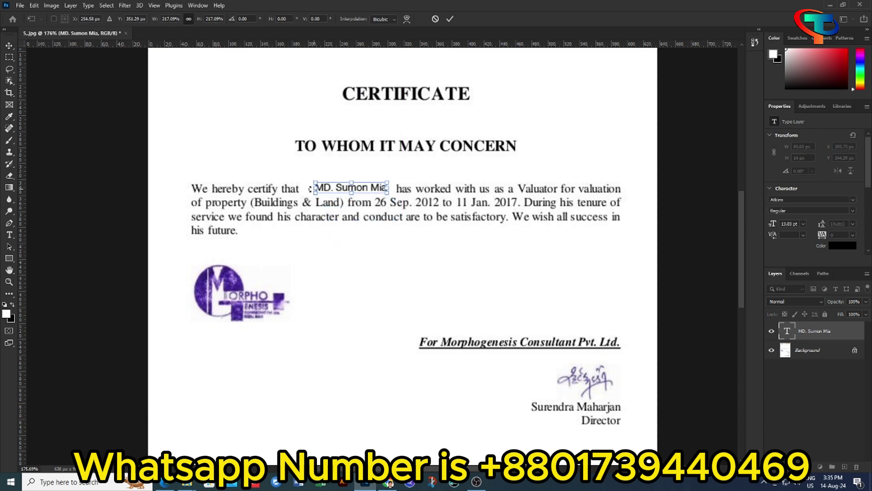
left_click_drag(315, 189, 309, 189)
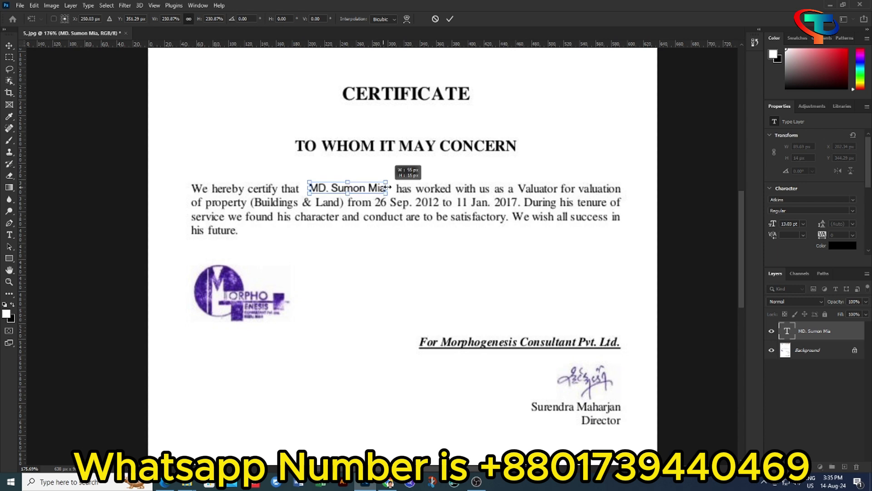
left_click(450, 18)
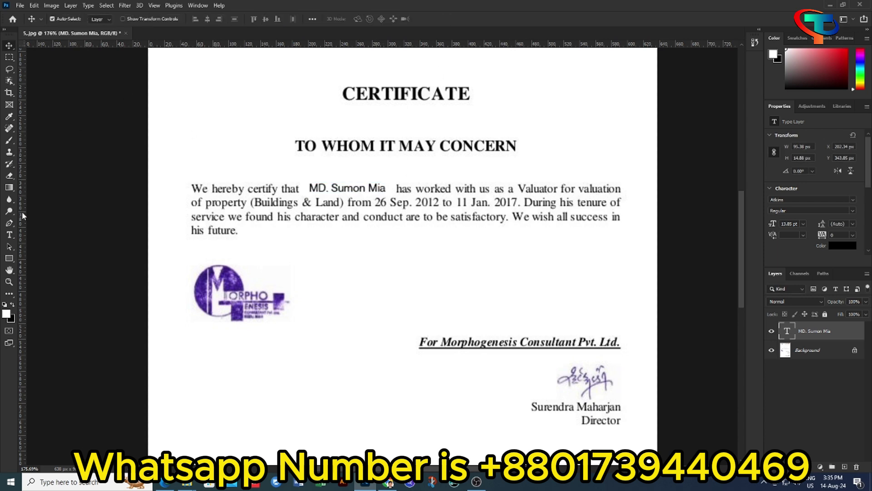
Step: Make the name bold and nudge it left and down into line
left_click(9, 234)
left_click(199, 19)
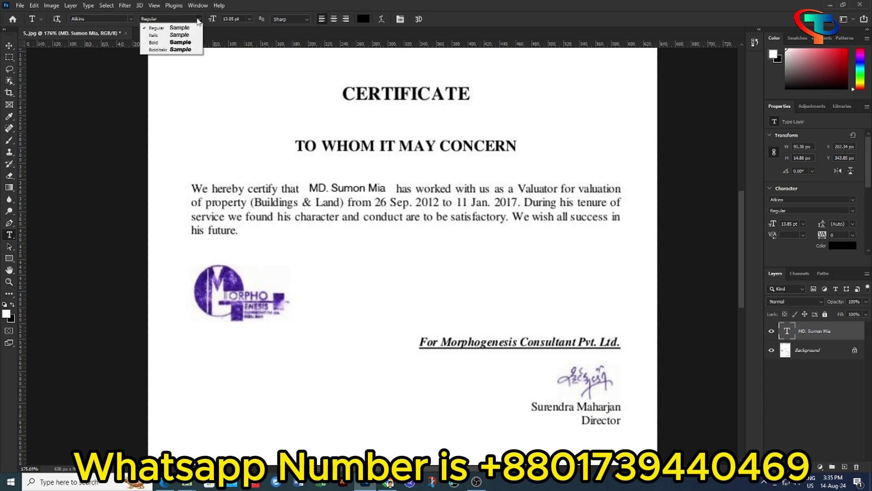
left_click(181, 42)
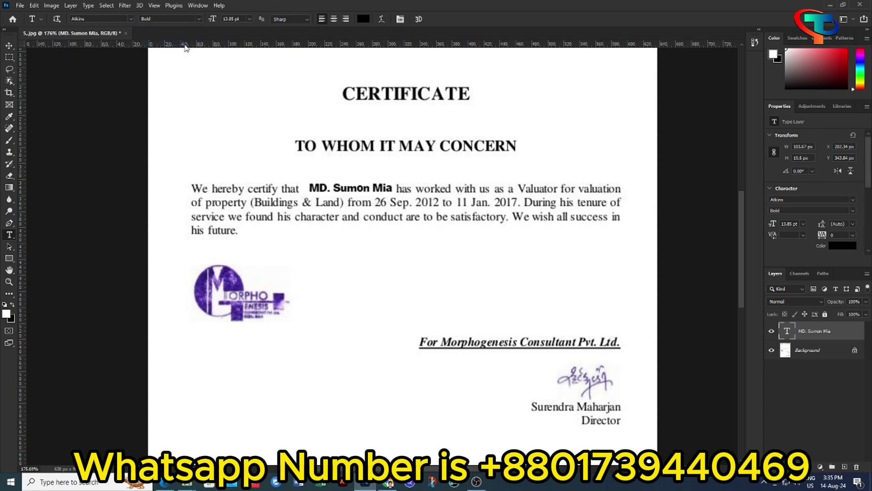
left_click(9, 46)
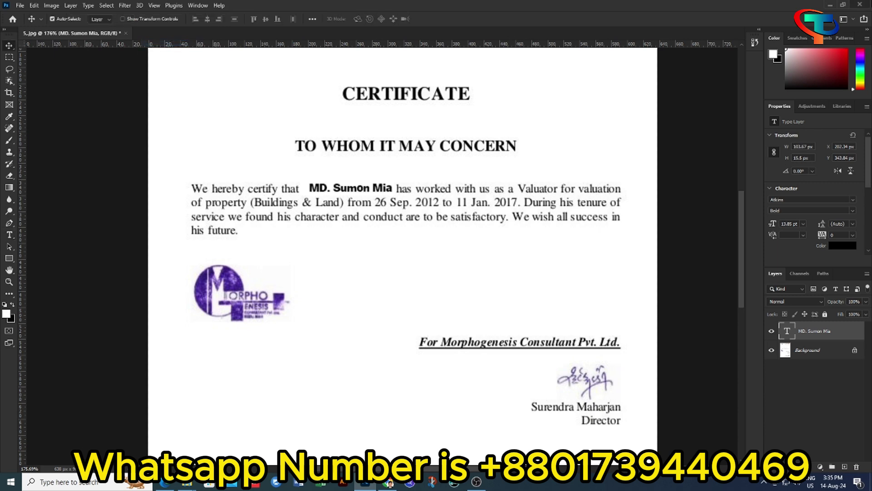
key("Left")
key("Down")
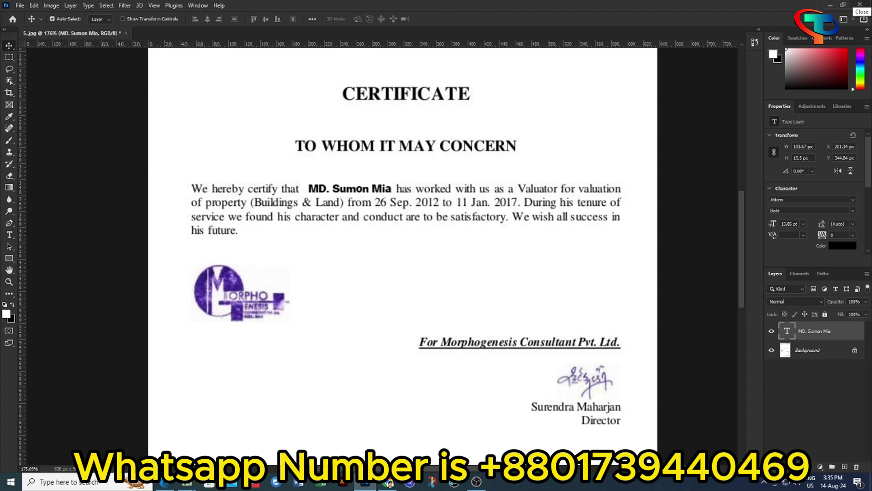
key("Left")
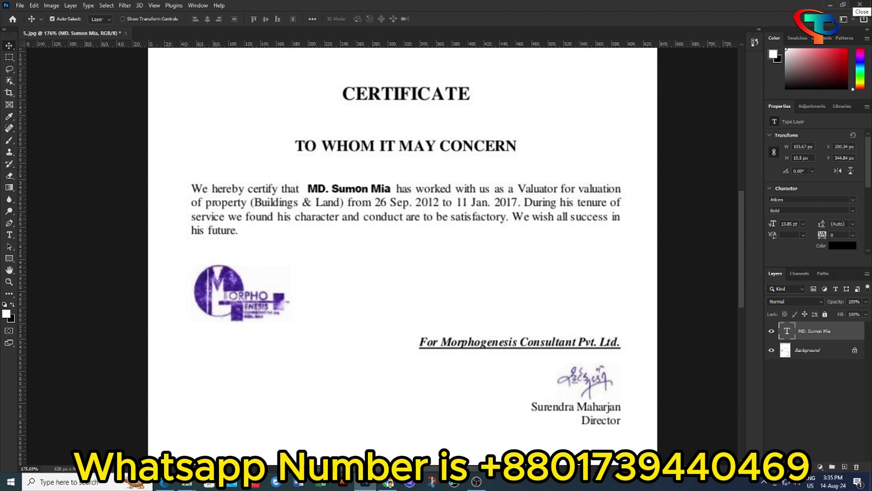
Step: Scroll around the certificate to inspect the placed name
scroll(485, 261, "down", 2)
scroll(485, 262, "up", 2)
scroll(485, 261, "up", 1)
scroll(481, 257, "down", 3)
scroll(481, 257, "up", 1)
scroll(482, 257, "up", 2)
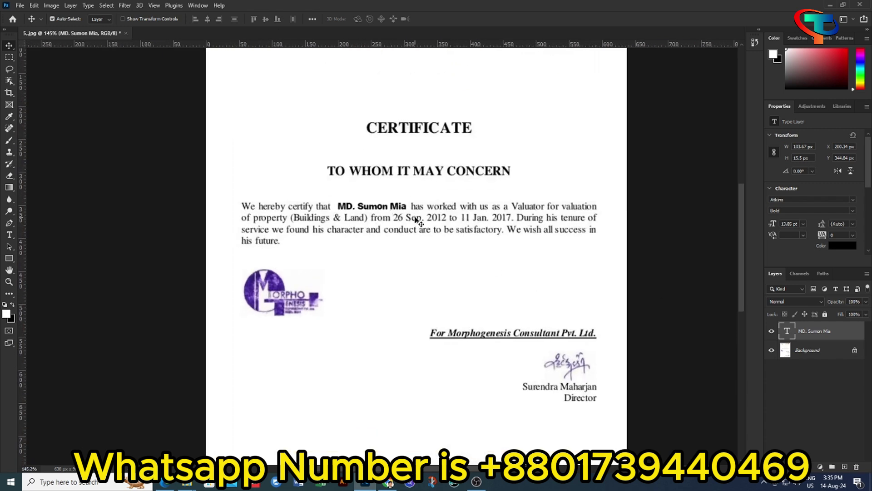
left_click(9, 57)
scroll(398, 218, "up", 1)
scroll(399, 218, "up", 1)
scroll(399, 218, "down", 1)
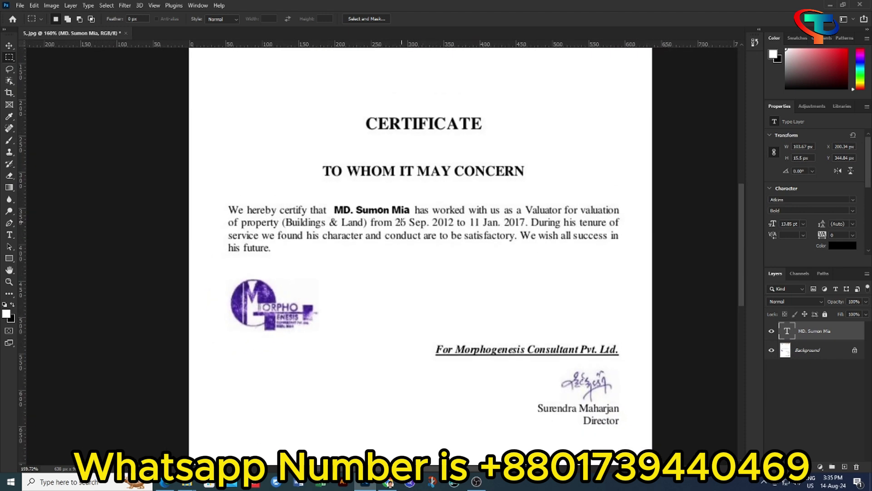
scroll(401, 226, "down", 1)
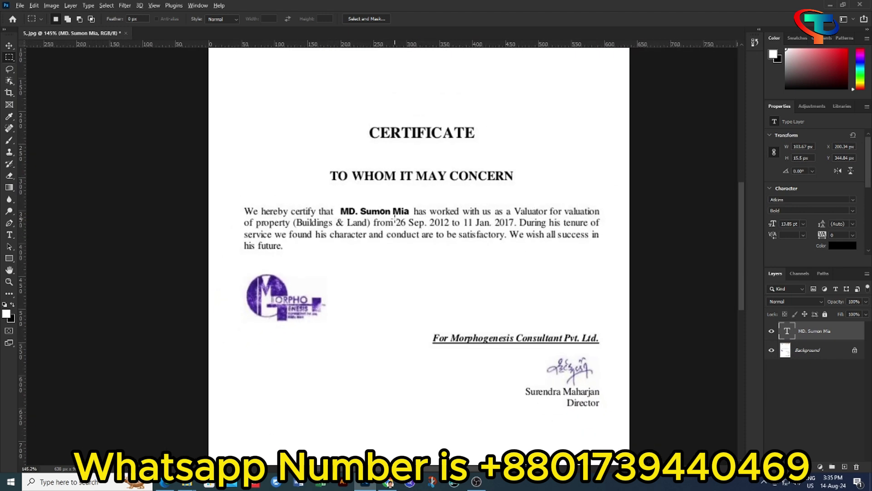
scroll(394, 220, "down", 1)
scroll(394, 220, "up", 2)
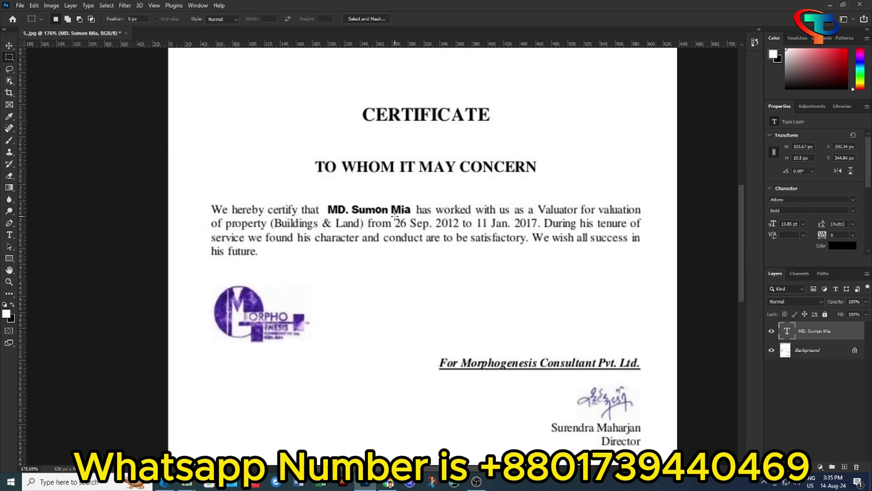
Step: Select the day '26' in the start date and paint it white on the Background layer
left_click_drag(395, 217, 408, 230)
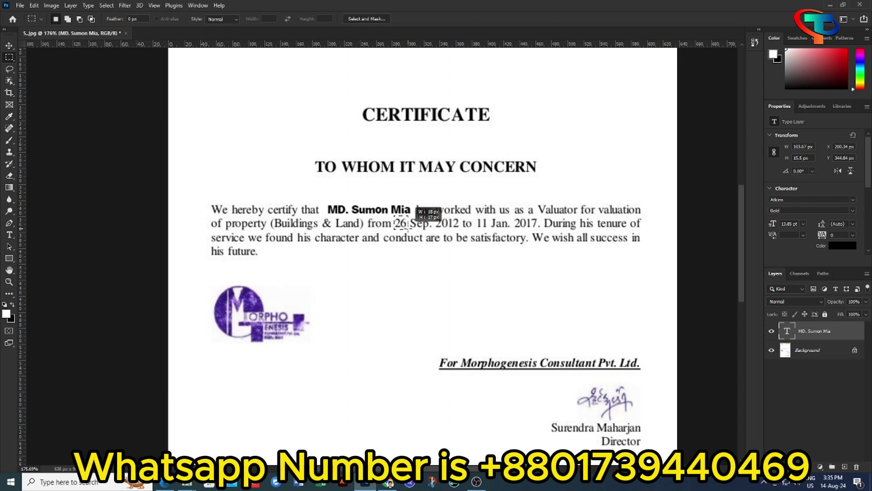
left_click_drag(408, 229, 409, 230)
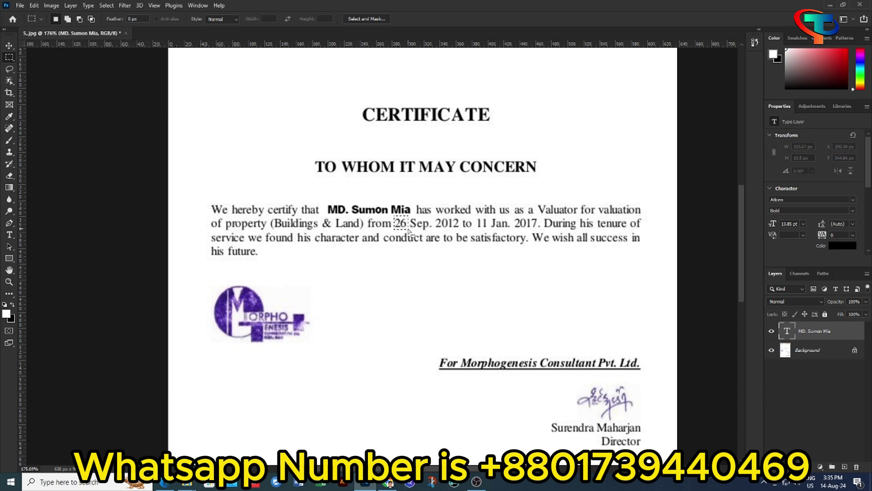
left_click(408, 232)
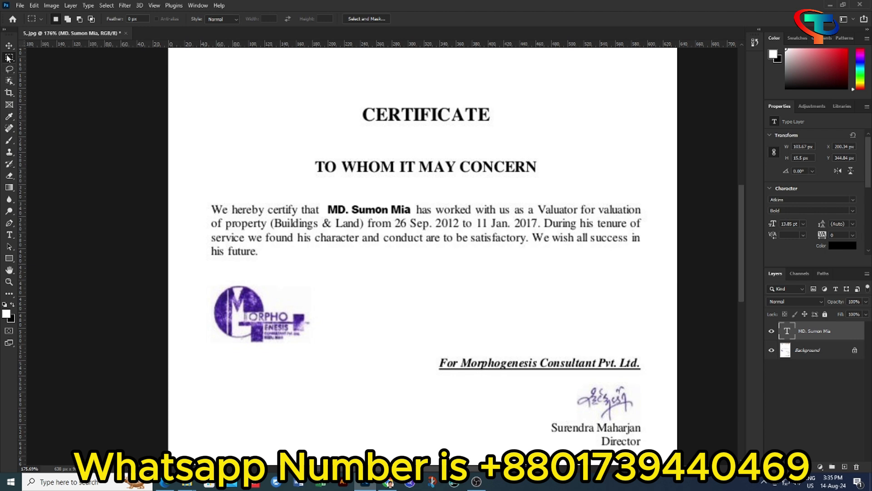
scroll(408, 229, "up", 2)
scroll(438, 229, "down", 3)
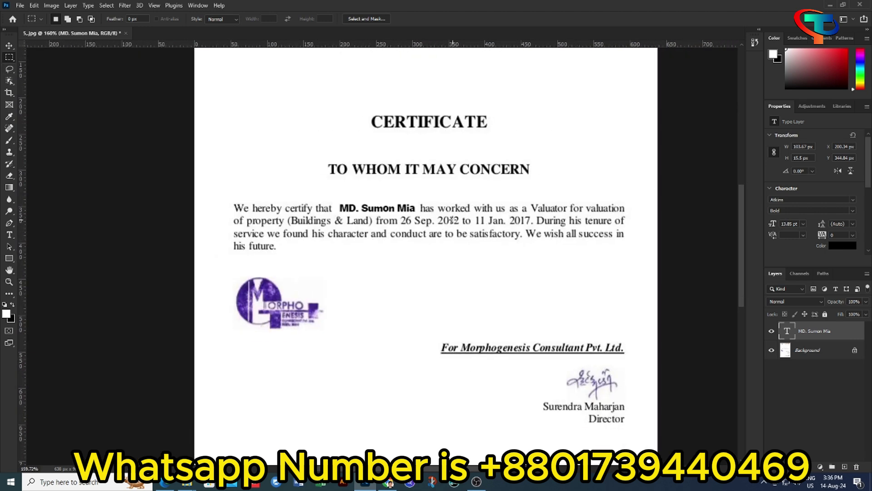
scroll(452, 220, "up", 1)
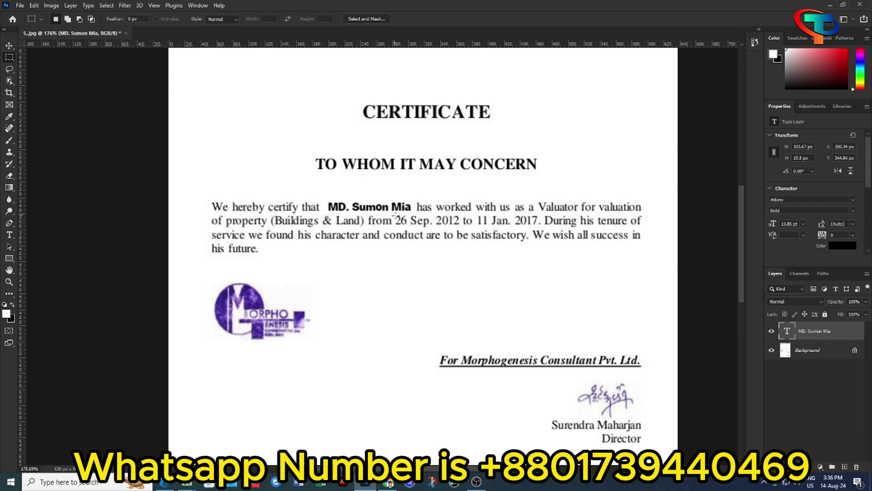
left_click_drag(394, 218, 409, 226)
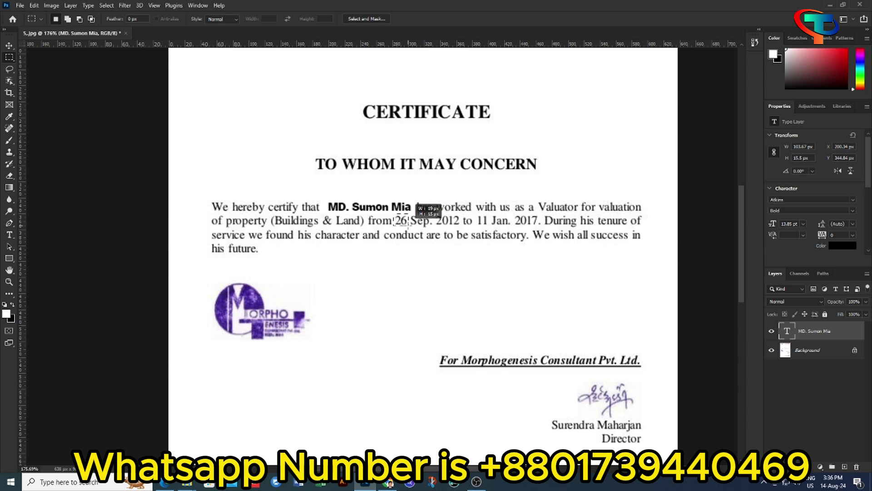
left_click(9, 141)
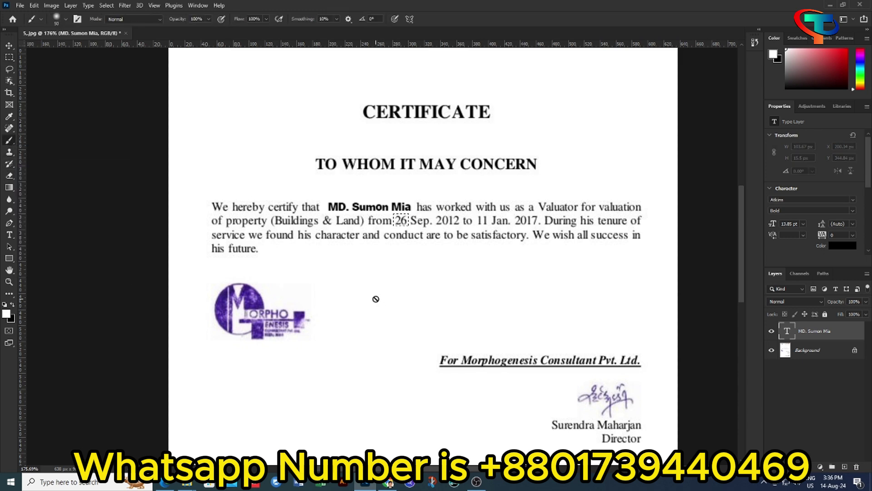
left_click(801, 353)
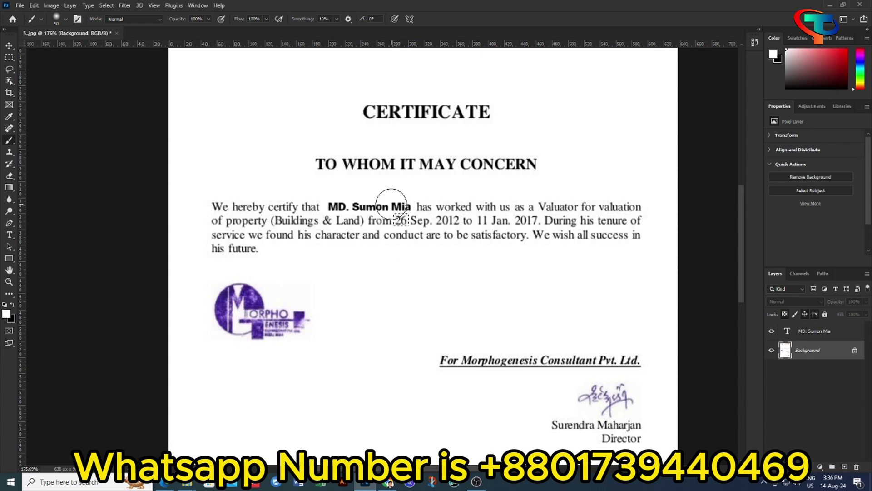
left_click_drag(399, 210, 403, 225)
key("ctrl+d")
left_click(831, 5)
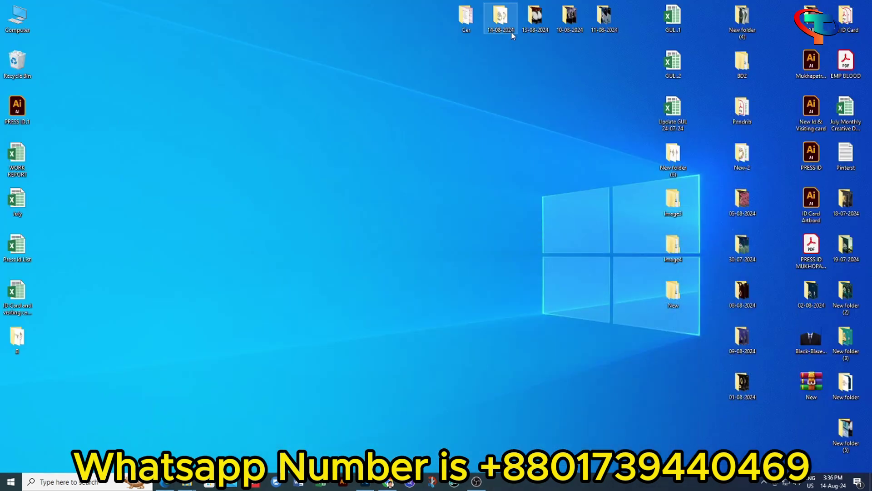
right_click(190, 47)
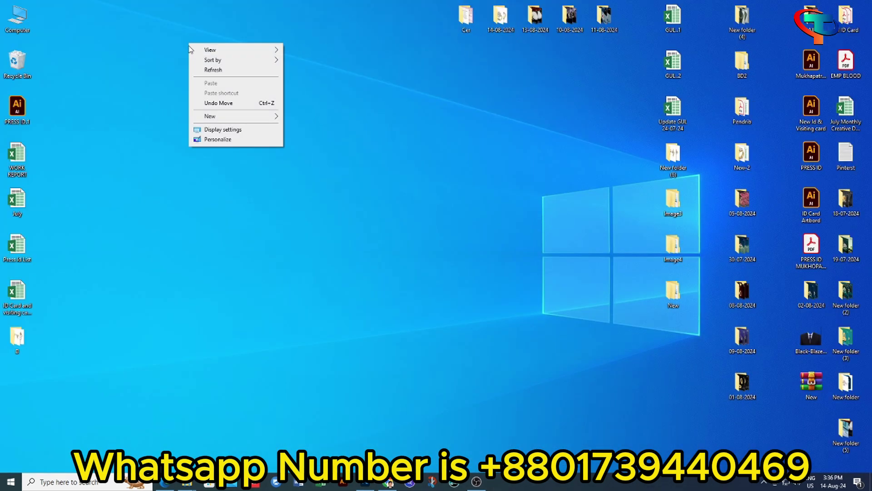
left_click(212, 70)
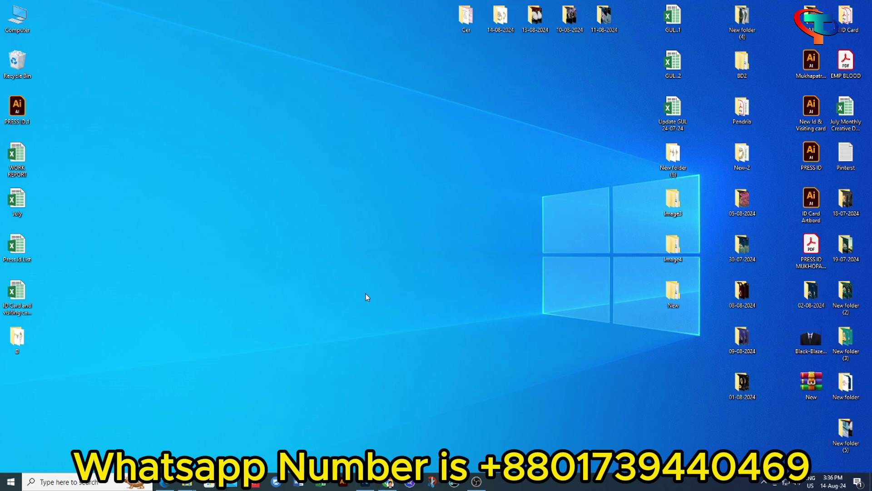
left_click(365, 481)
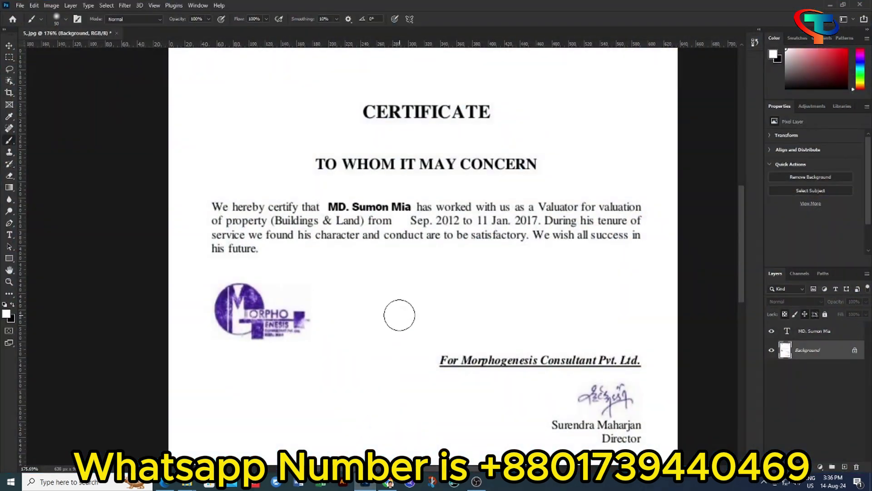
Step: Copy the '20' from 2012 into the empty day slot of the start date
scroll(400, 315, "down", 2)
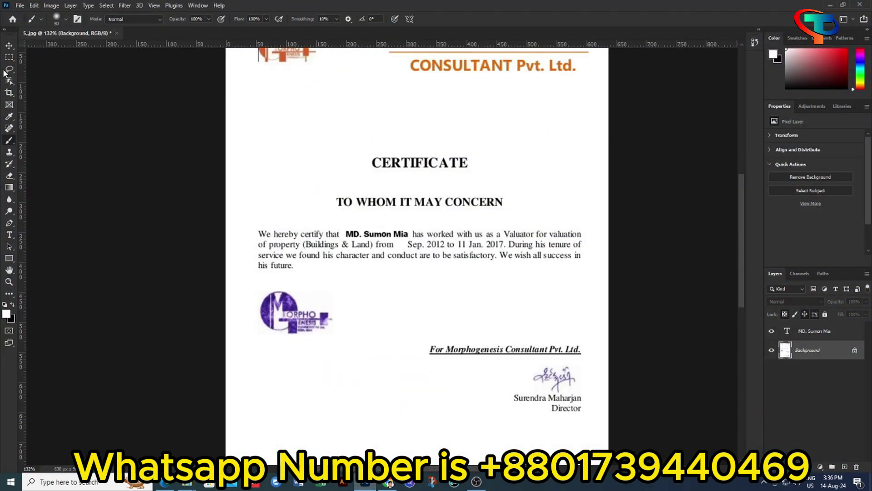
left_click(9, 57)
scroll(403, 272, "up", 2)
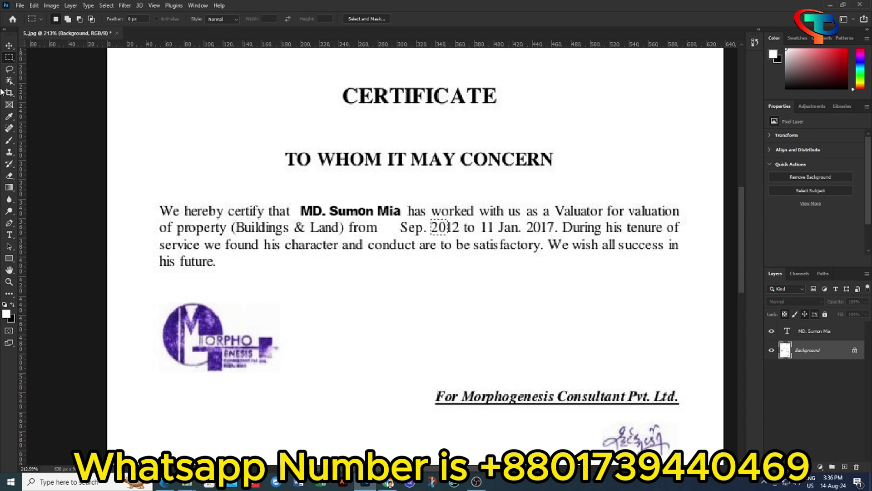
mouse_move(432, 220)
left_mouse_down()
mouse_move(447, 235)
mouse_move(386, 227)
left_mouse_up()
key("v")
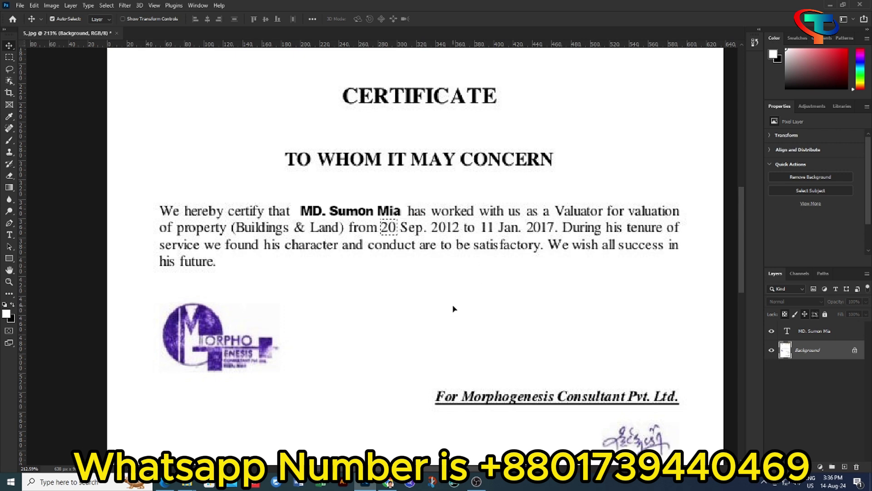
key("ctrl")
key("ctrl+d")
Step: Fit the certificate on screen and scroll to review '20 Sep. 2012'
scroll(457, 311, "down", 2)
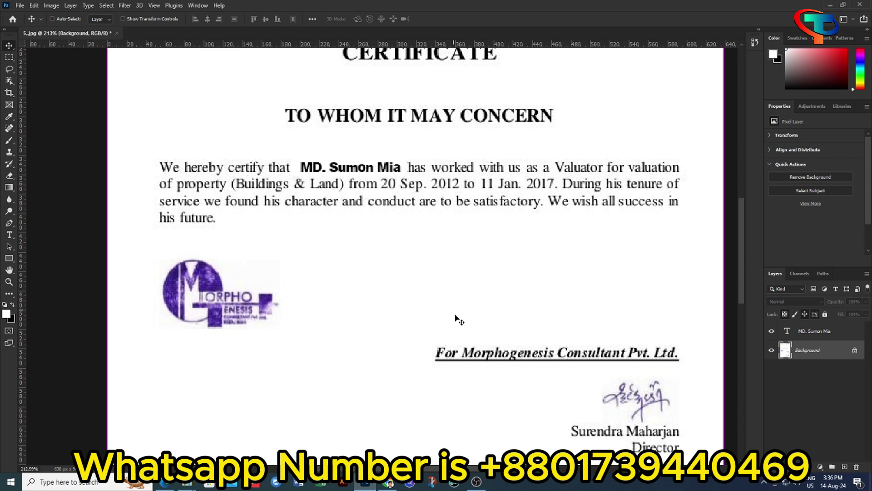
key("ctrl+0")
scroll(457, 316, "up", 1)
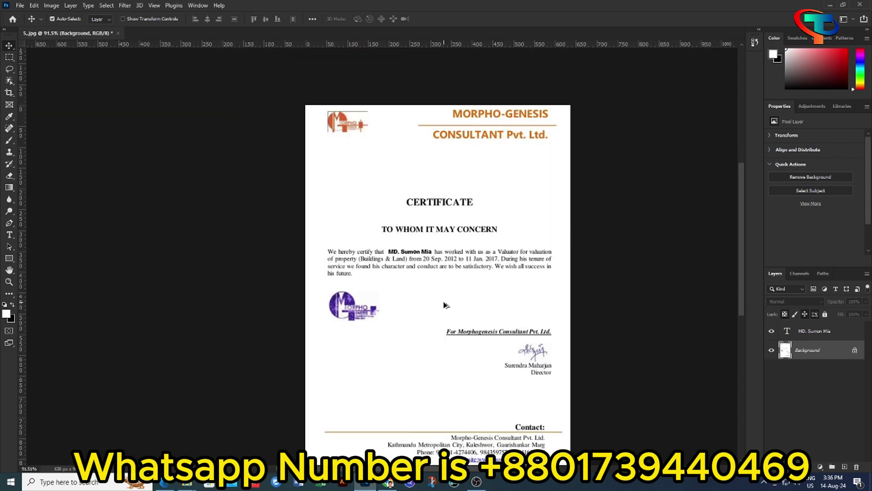
scroll(446, 304, "up", 1)
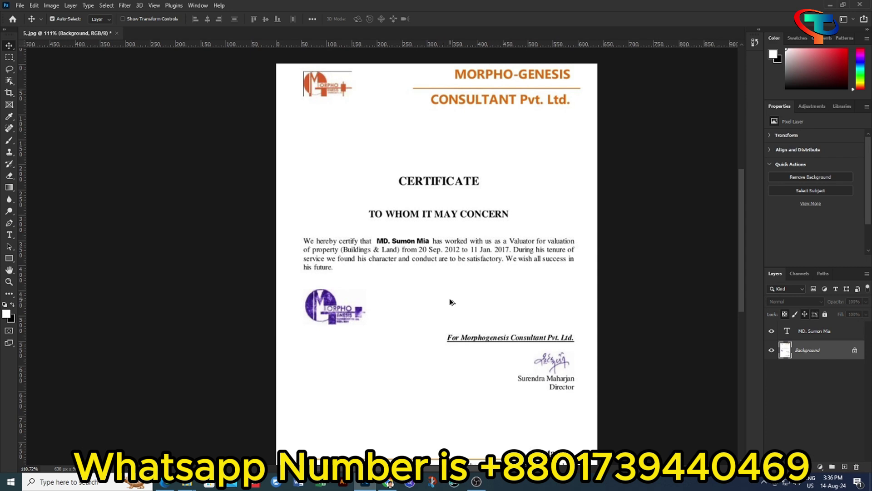
scroll(451, 302, "up", 1)
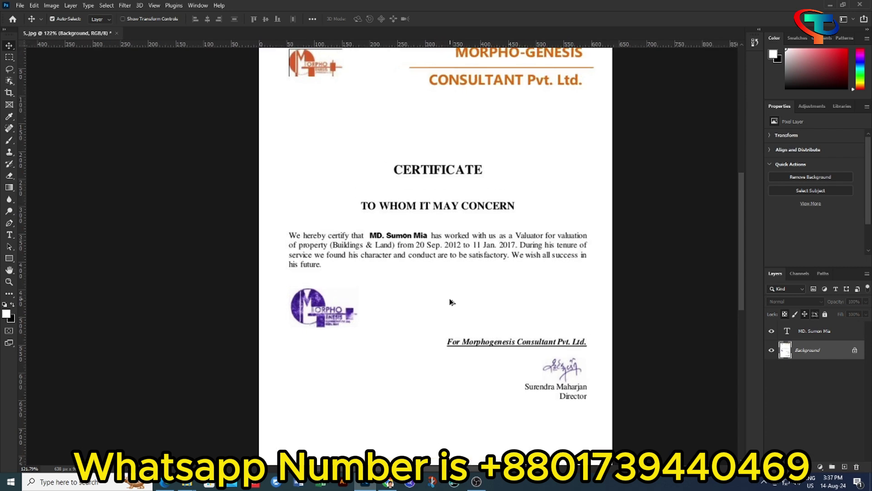
scroll(455, 298, "up", 1)
scroll(494, 295, "up", 1)
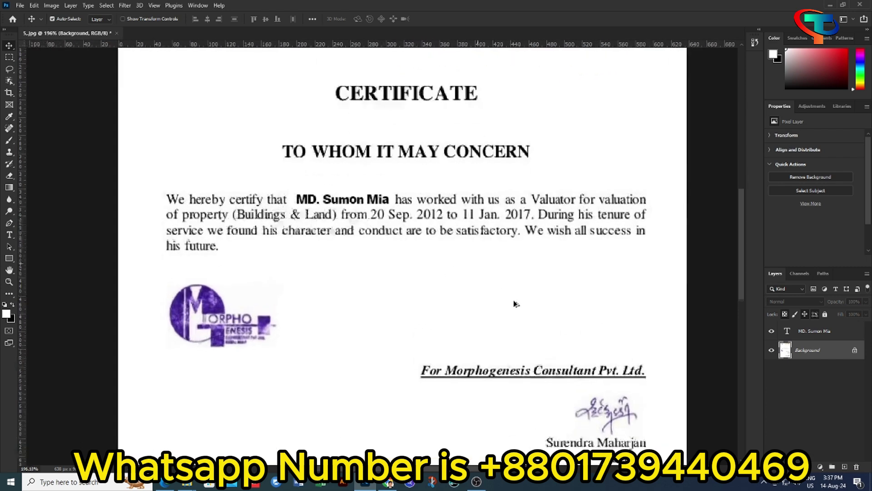
scroll(513, 300, "up", 1)
left_click(9, 57)
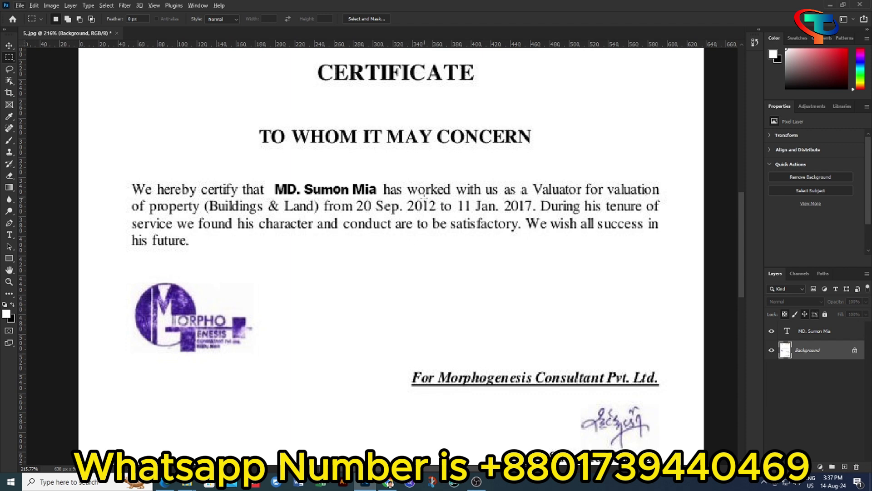
Step: Copy the '12' from 2012 over the end date's day number
mouse_move(423, 199)
left_mouse_down()
mouse_move(437, 212)
mouse_move(471, 208)
left_mouse_up()
left_click(9, 46)
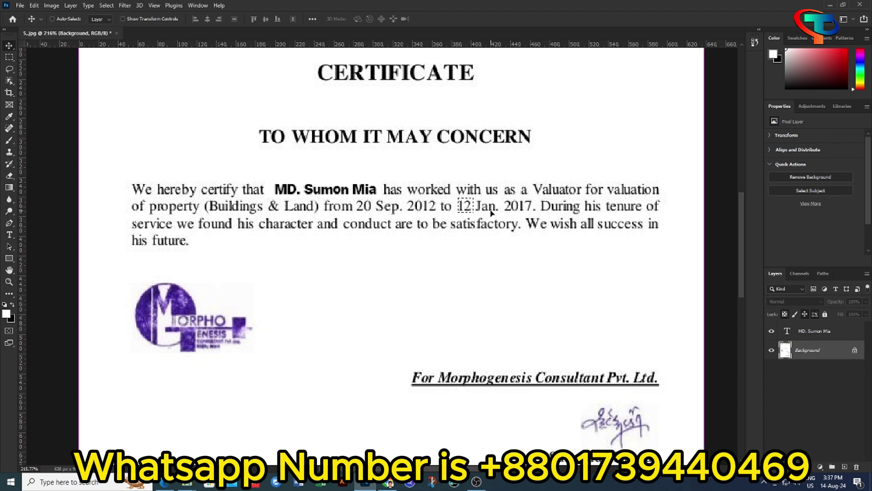
key("ctrl+d")
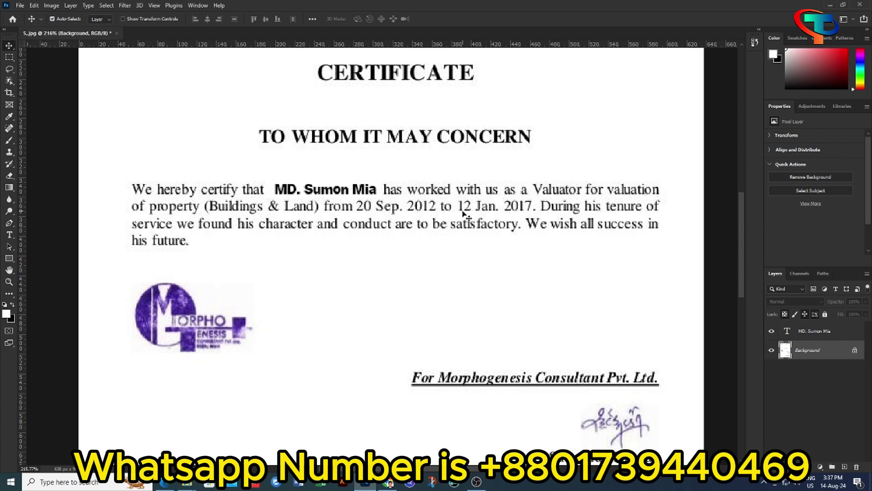
Step: Copy the '2' from 2012 over the 7 so the year reads 2022
left_click(9, 57)
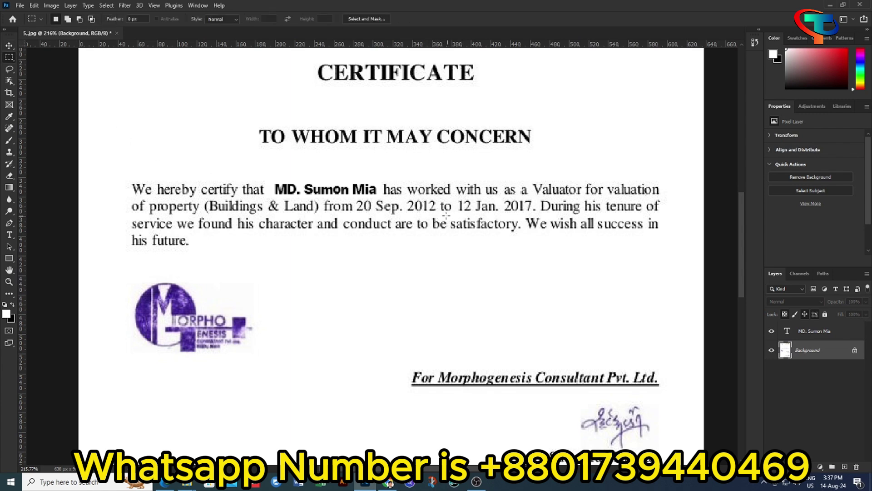
left_click_drag(406, 199, 415, 212)
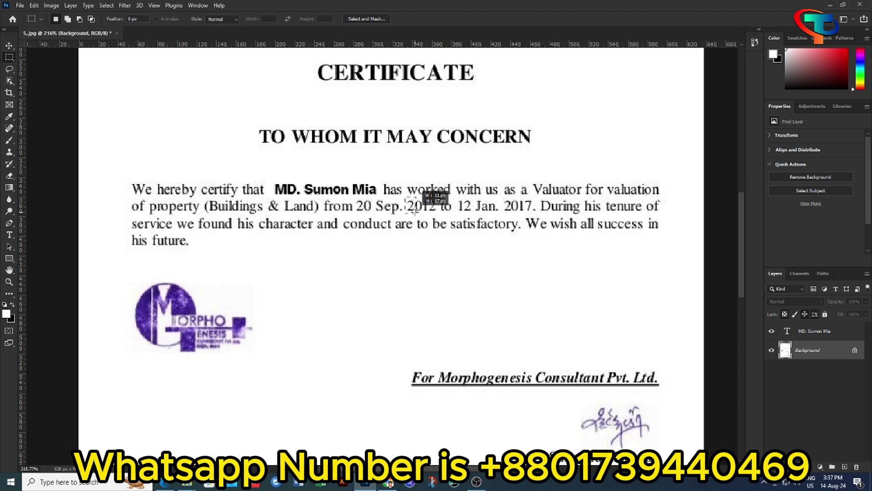
left_click_drag(415, 212, 414, 212)
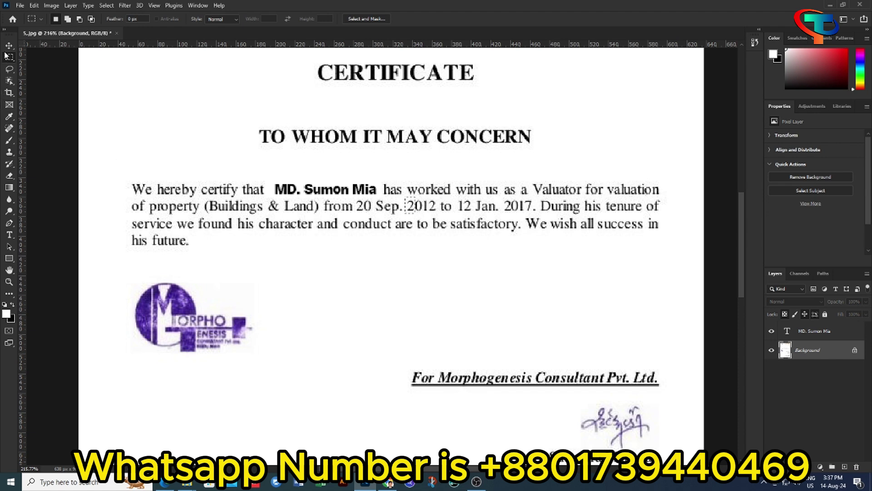
key("v")
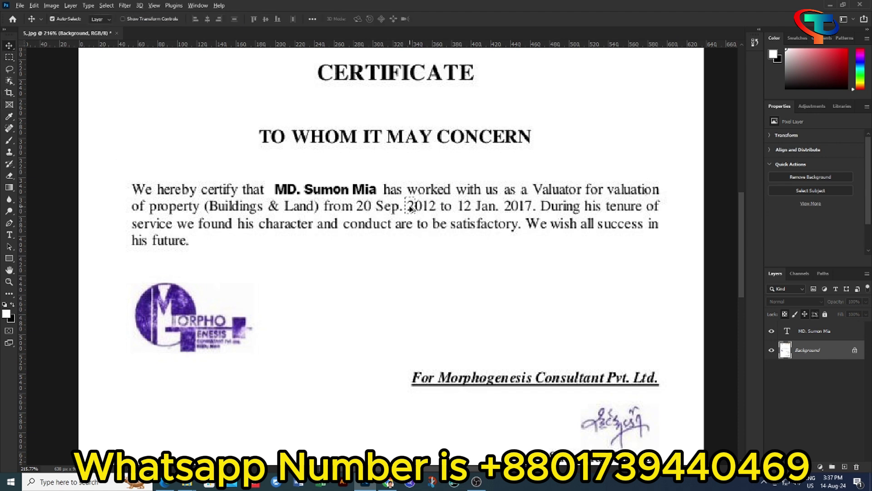
left_click_drag(409, 209, 527, 210)
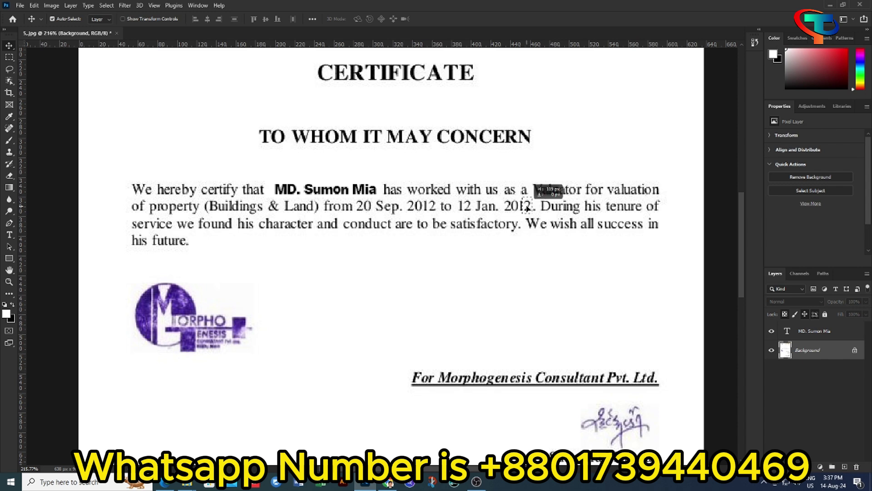
left_click_drag(527, 209, 533, 208)
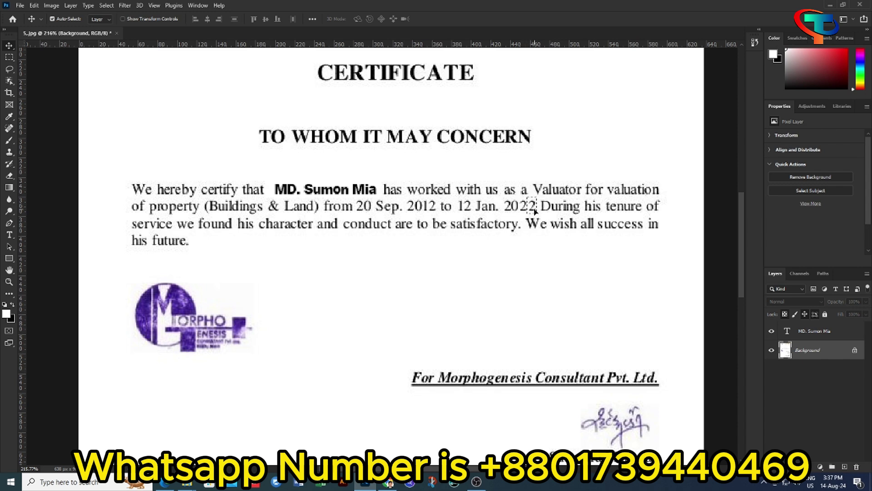
key("ctrl+d")
Step: Scroll down to bring the contact block's phone numbers into close view
scroll(537, 230, "down", 5)
scroll(534, 249, "up", 2)
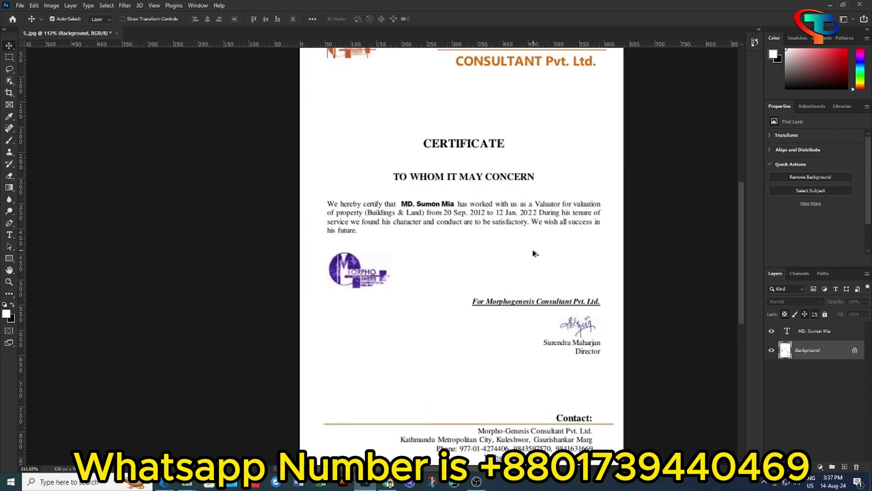
scroll(534, 253, "down", 2)
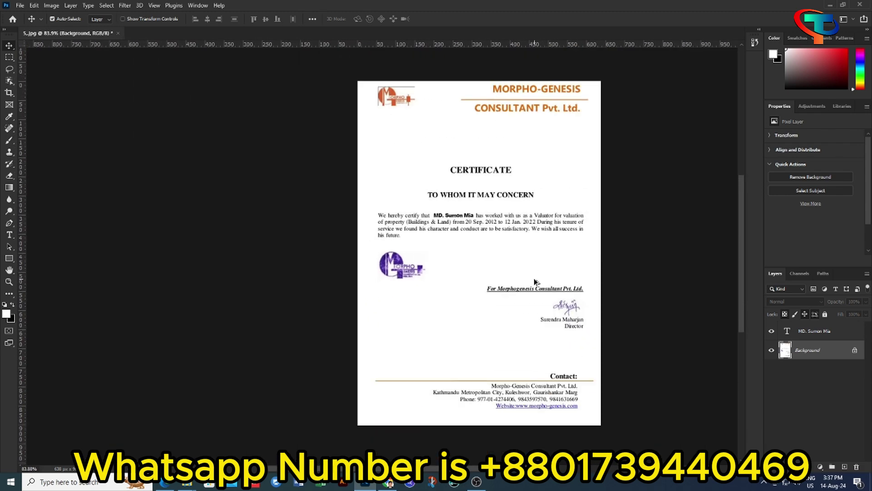
scroll(560, 397, "up", 4)
scroll(560, 397, "up", 3)
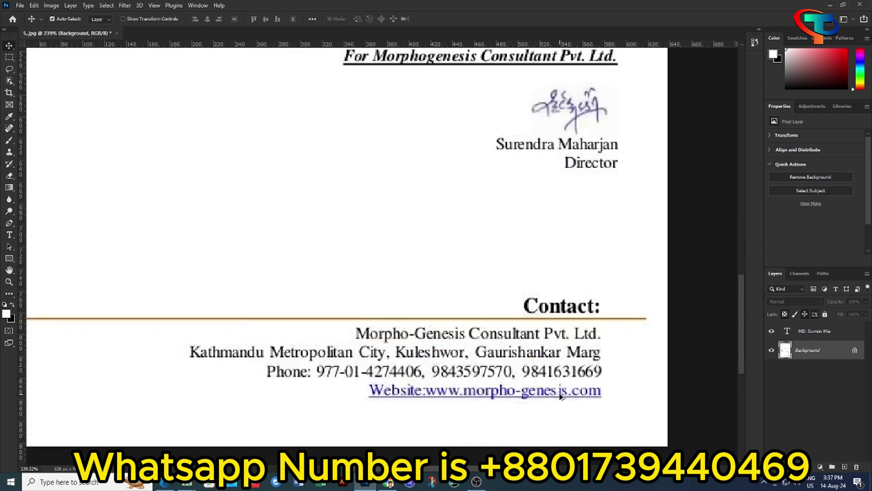
scroll(561, 396, "down", 3)
scroll(555, 363, "down", 1)
scroll(550, 334, "down", 3)
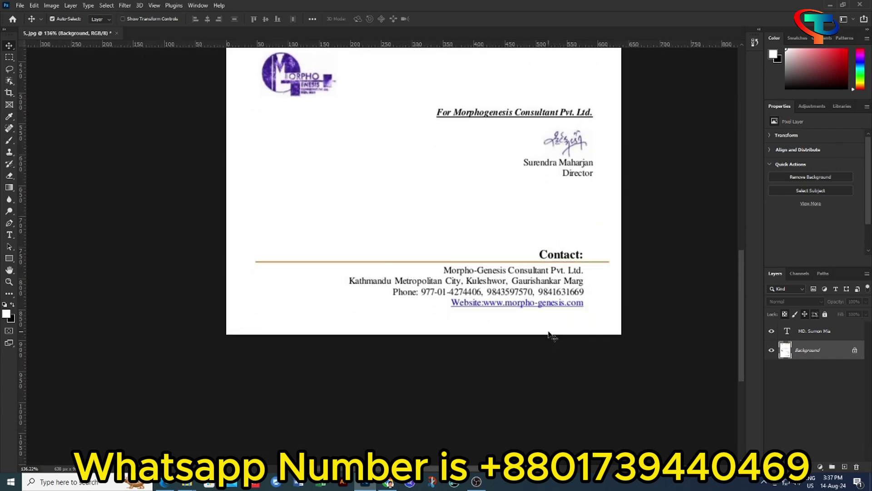
scroll(550, 334, "down", 3)
scroll(551, 332, "up", 2)
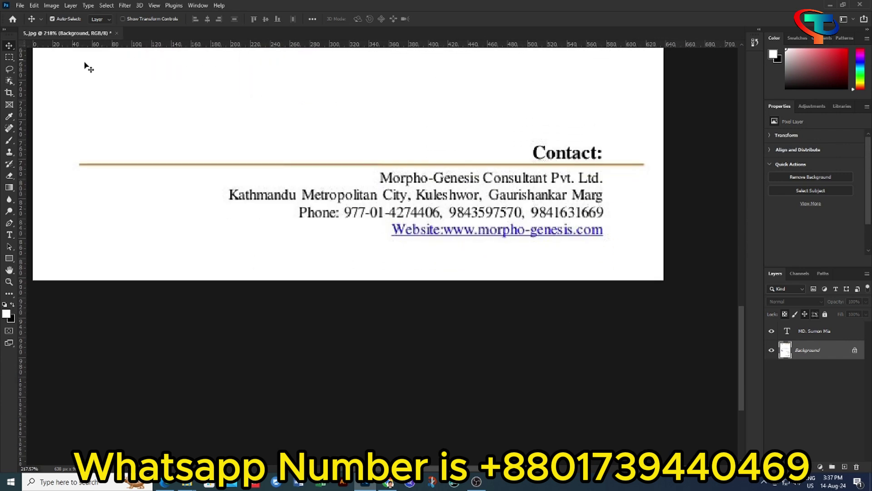
left_click(9, 58)
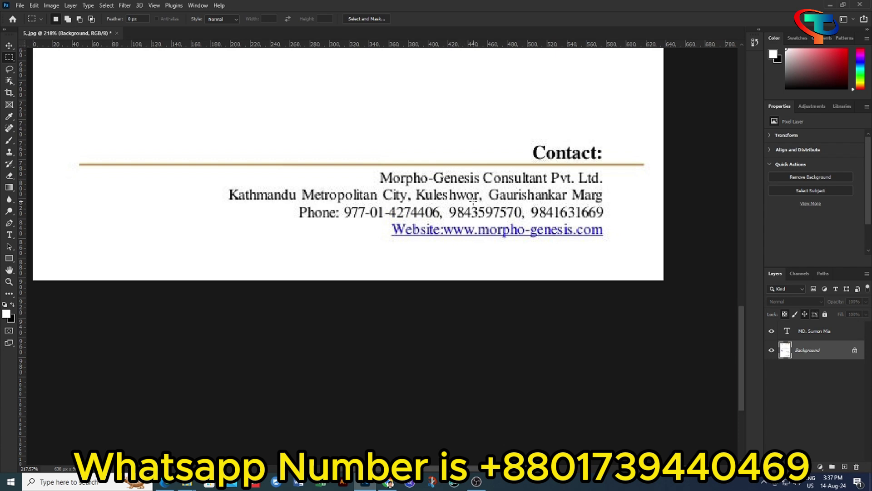
Step: In the second phone number, copy a 5 over the final 0 and an 8 over the 5 after 984
left_click_drag(481, 204, 485, 220)
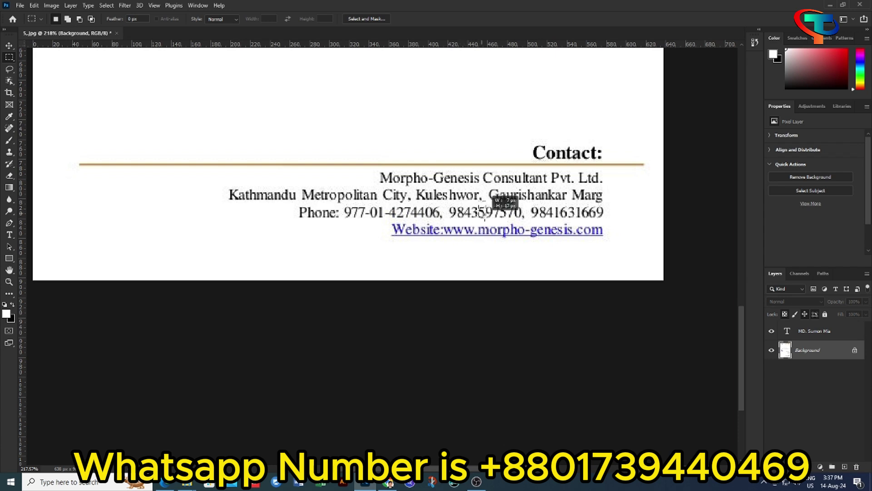
key("v")
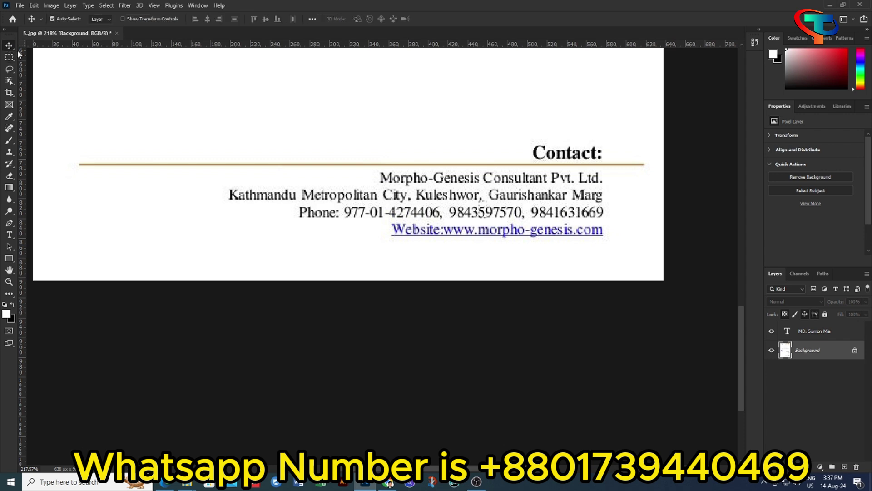
left_click_drag(482, 211, 518, 213)
left_click(10, 57)
left_click_drag(457, 203, 464, 220)
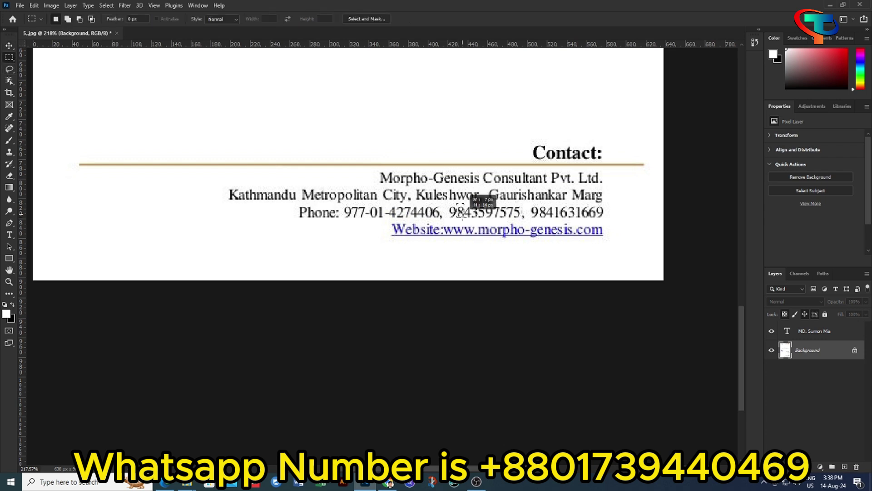
left_click(9, 46)
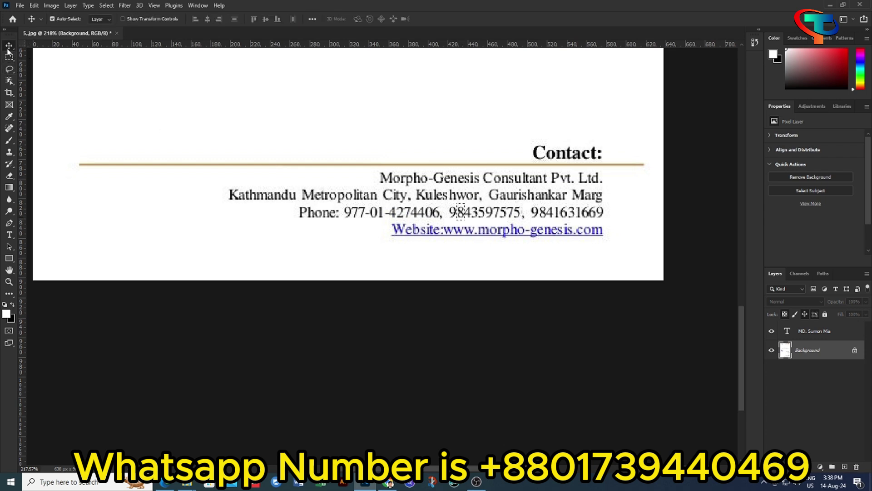
left_click_drag(461, 212, 483, 214)
key("ctrl+d")
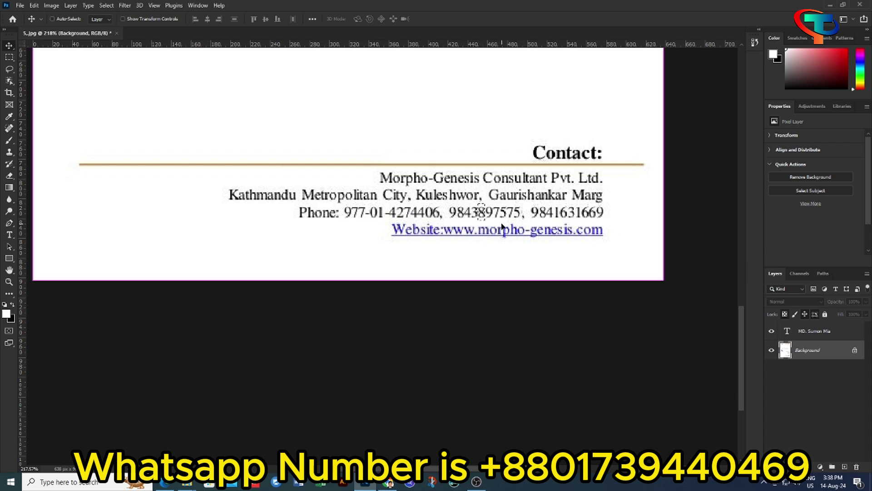
Step: Scroll around the contact block to check the edited phone number
scroll(462, 176, "down", 2)
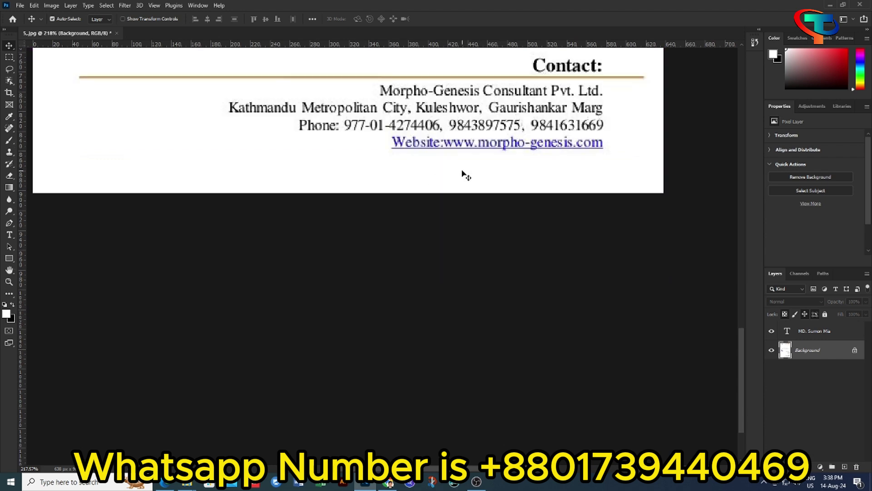
scroll(462, 175, "up", 1)
scroll(463, 174, "up", 2)
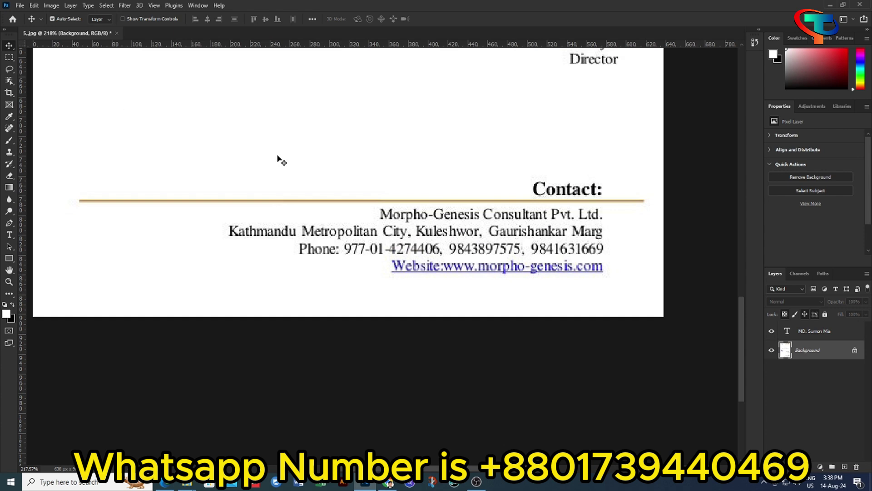
scroll(296, 163, "down", 5)
scroll(345, 164, "up", 2)
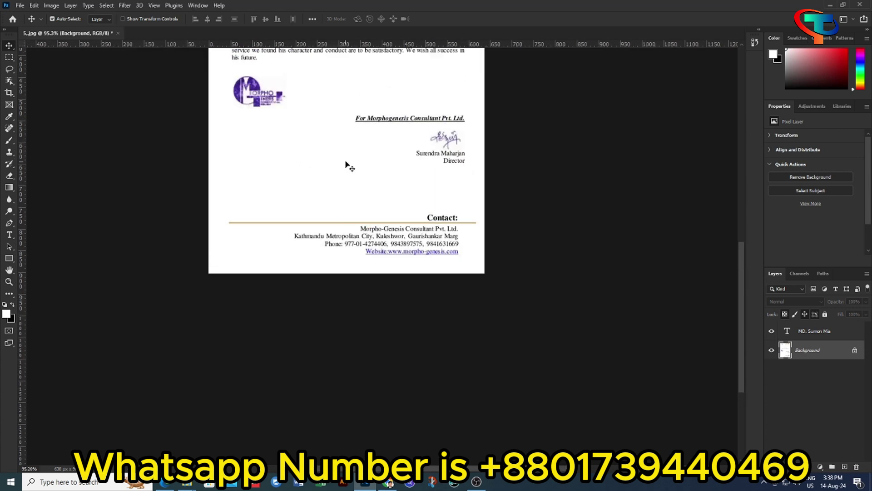
scroll(346, 164, "up", 1)
scroll(345, 165, "up", 1)
scroll(346, 165, "up", 2)
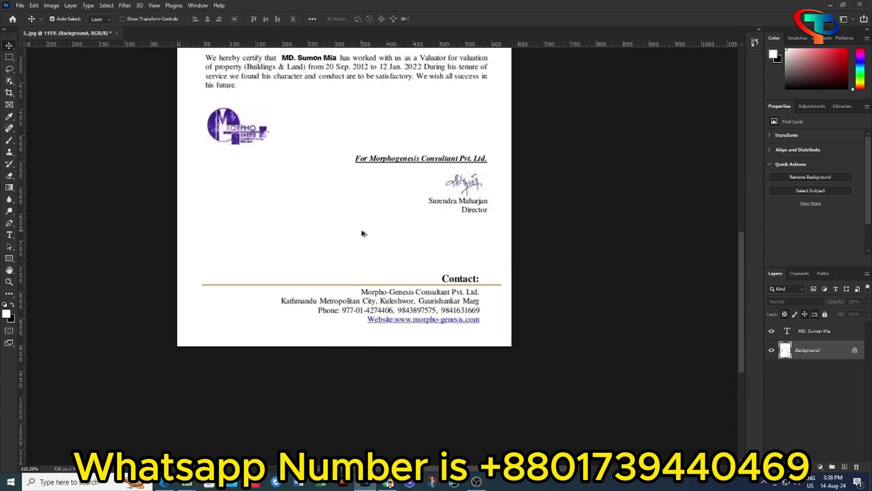
scroll(384, 267, "up", 1)
scroll(433, 366, "up", 1)
scroll(401, 332, "up", 1)
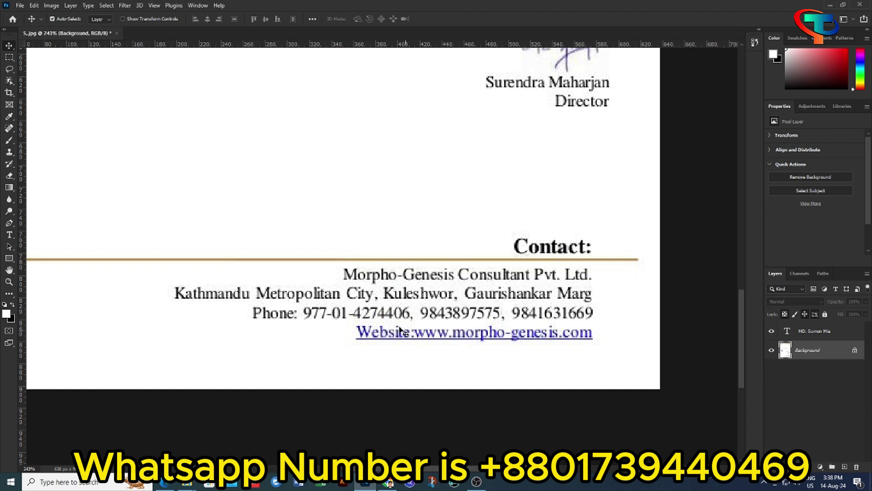
left_click(9, 58)
scroll(362, 280, "down", 2)
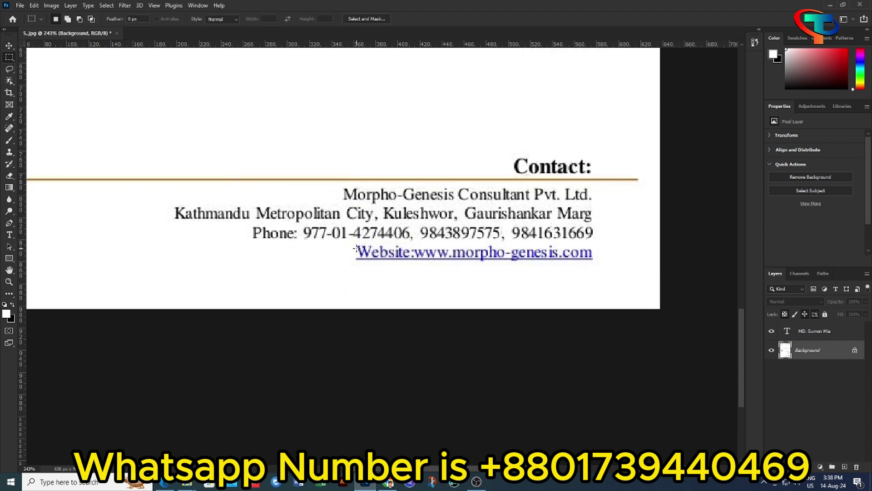
Step: Copy the landline's '2' over its second '4', then deselect
left_click_drag(363, 226, 369, 236)
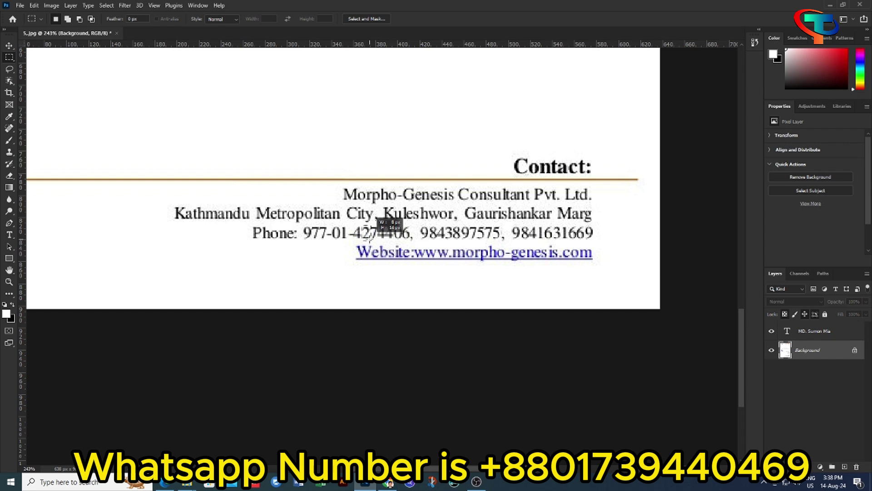
left_click(9, 46)
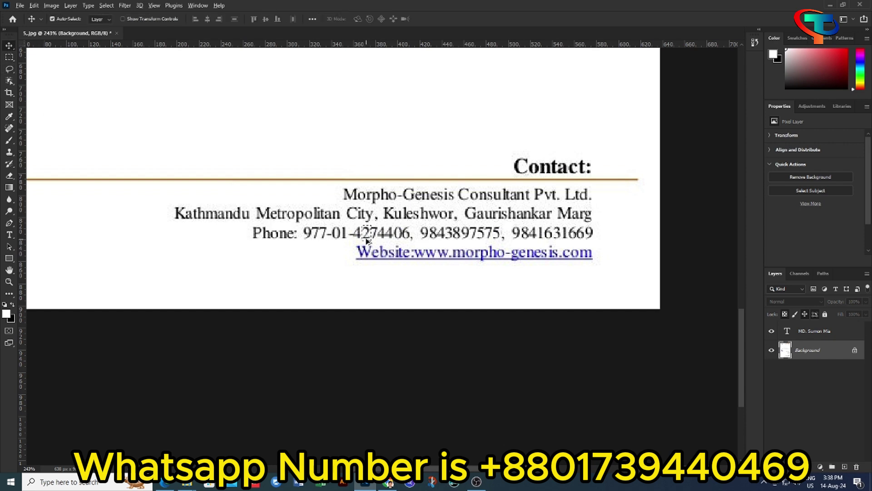
left_click_drag(365, 234, 381, 234)
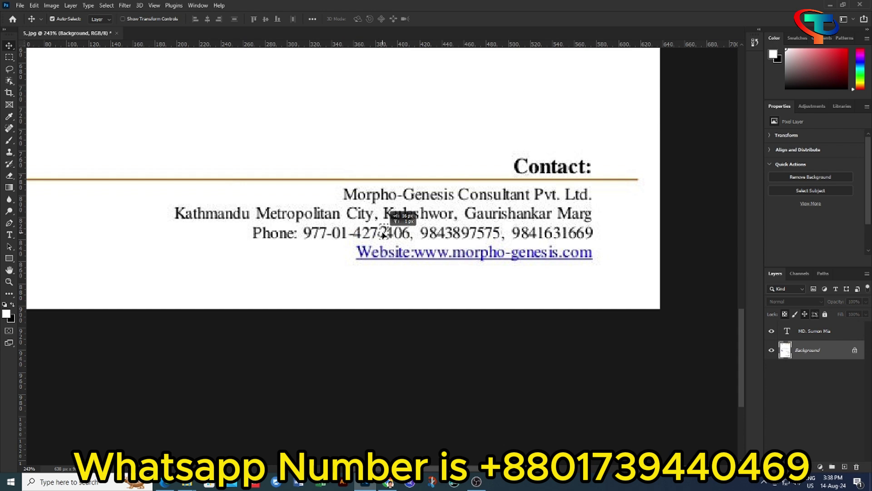
left_click_drag(382, 234, 391, 234)
left_click_drag(392, 235, 395, 238)
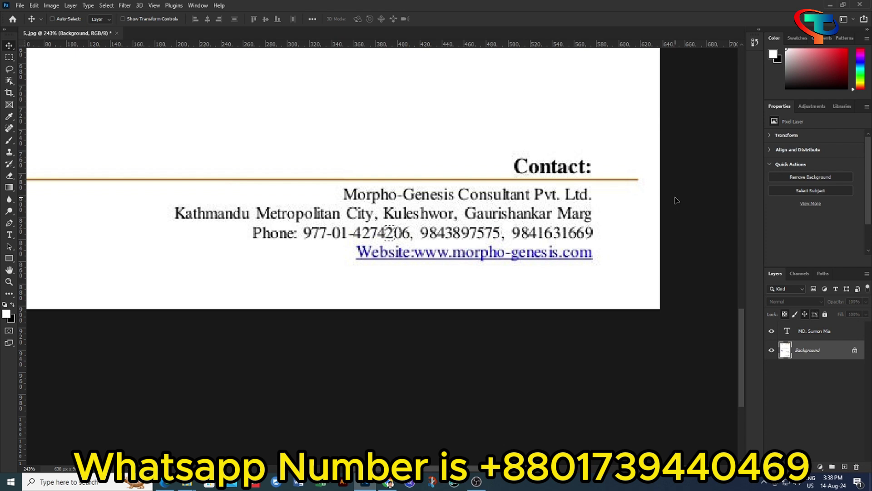
key("ctrl+d")
Step: Zoom out to review the finished 5.jpg certificate, then bring up File > Open
scroll(491, 259, "down", 3)
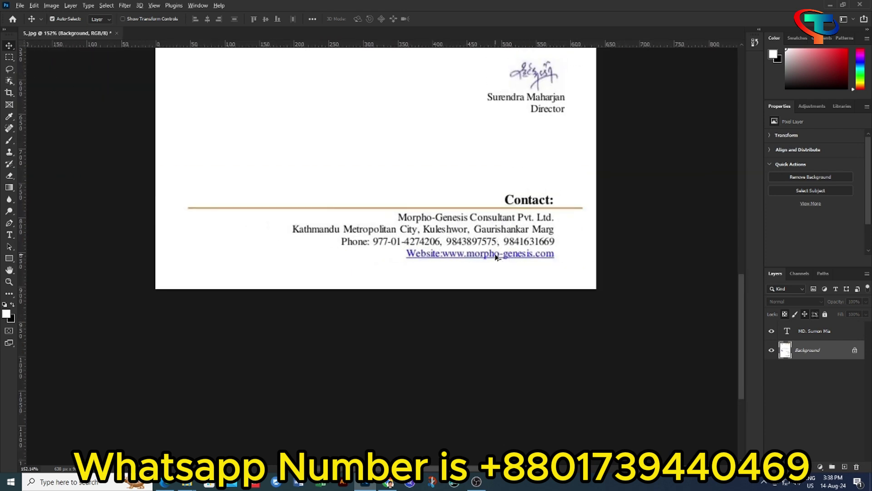
scroll(495, 257, "down", 3)
scroll(497, 253, "up", 3)
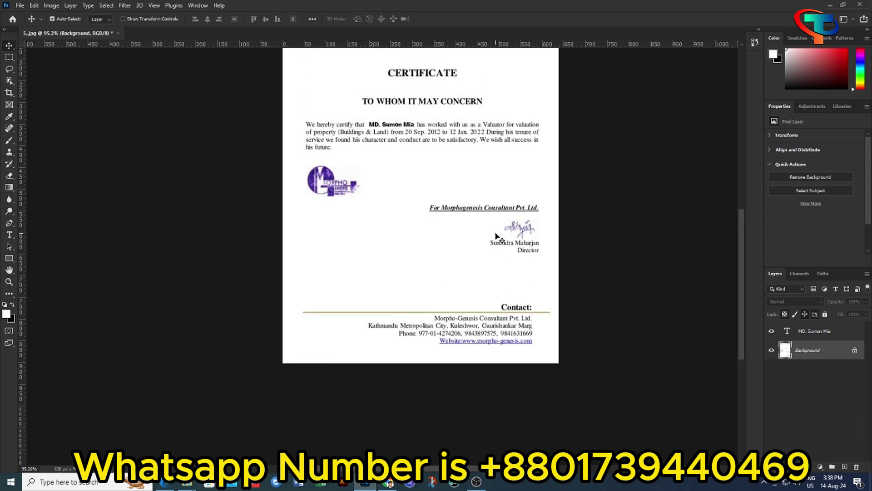
scroll(497, 246, "up", 2)
scroll(496, 237, "up", 1)
scroll(495, 237, "up", 1)
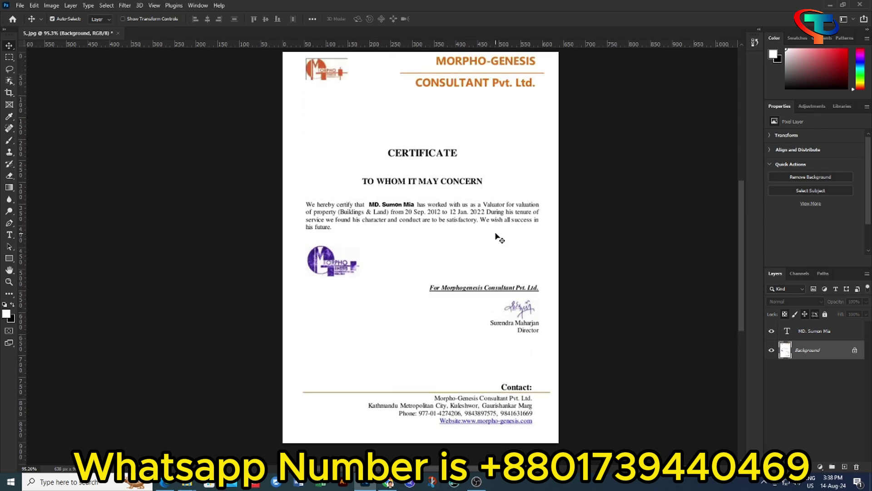
scroll(413, 189, "down", 1)
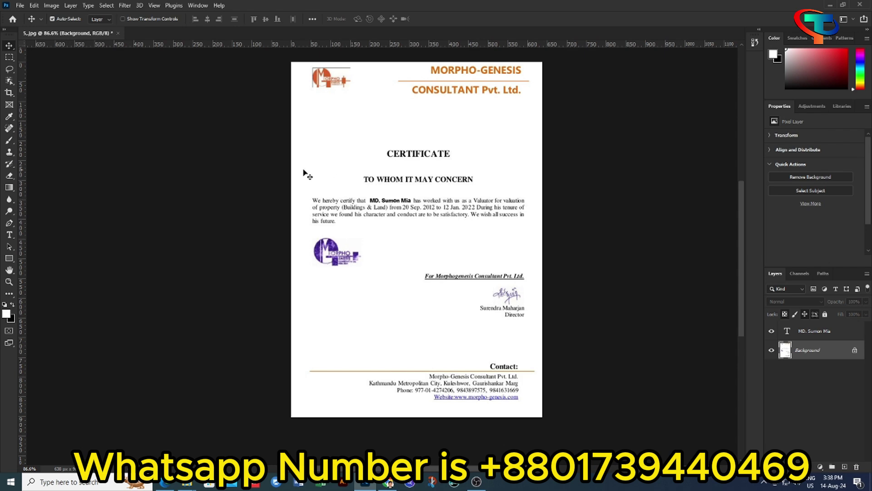
left_click(21, 6)
left_click(29, 24)
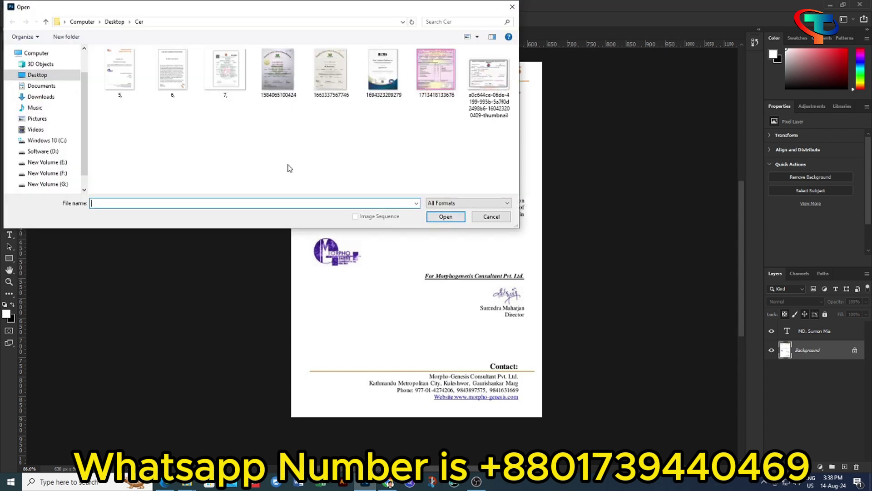
Step: Open the 6.jpg teacher certificate, zoom into its body text and pick the Rectangular Marquee tool
left_click(175, 65)
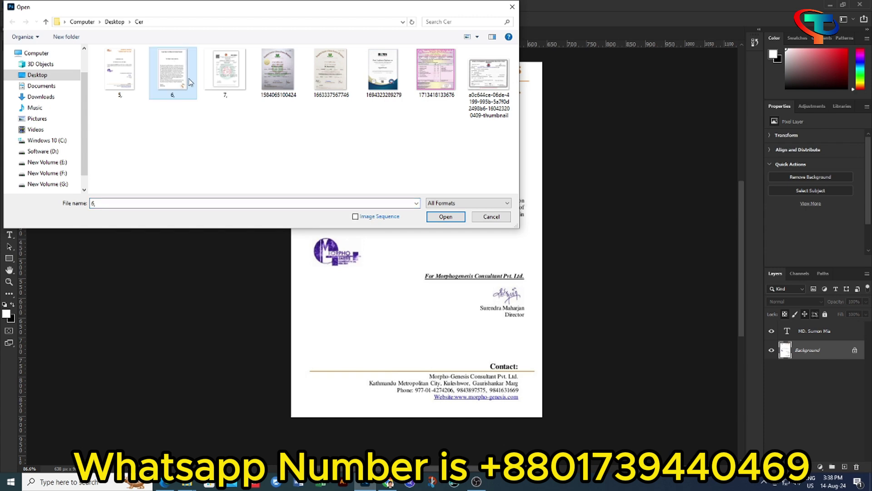
left_click(445, 216)
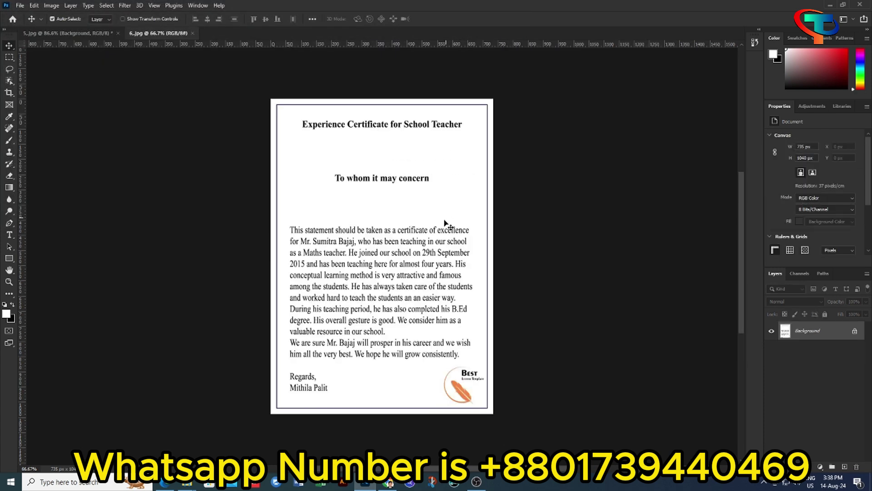
scroll(395, 318, "up", 1)
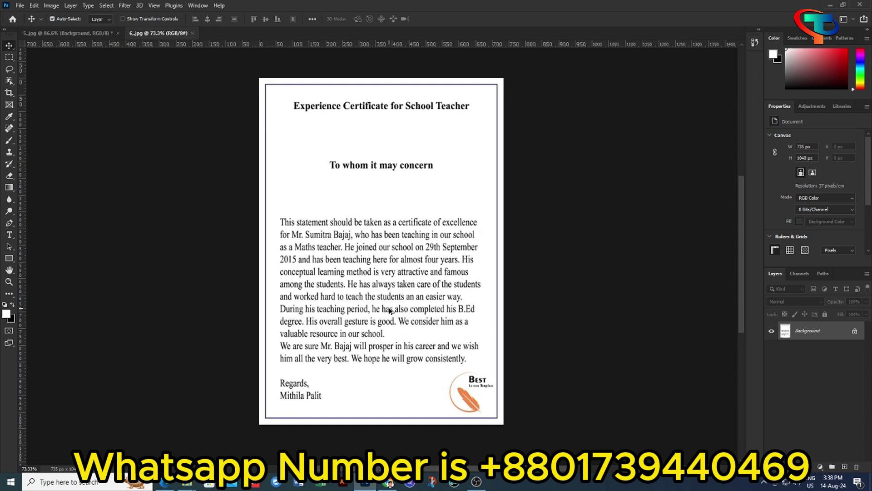
scroll(392, 314, "up", 1)
scroll(390, 313, "down", 1)
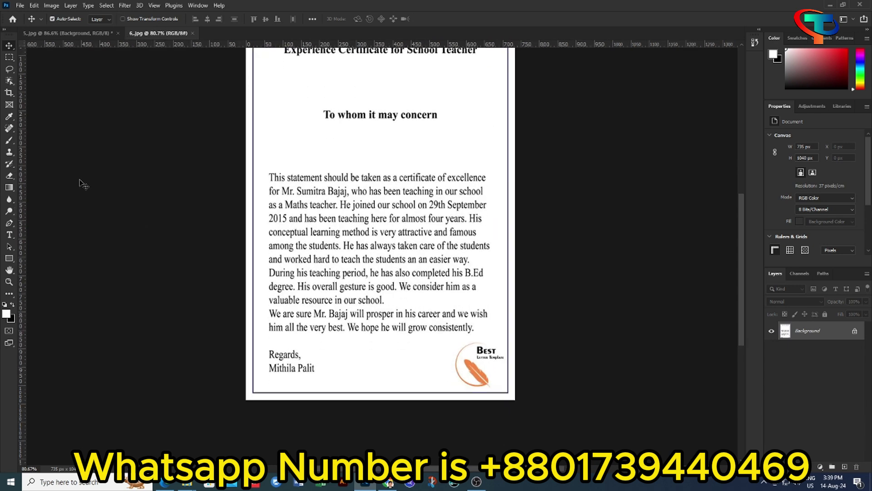
left_click(9, 56)
scroll(281, 233, "up", 2)
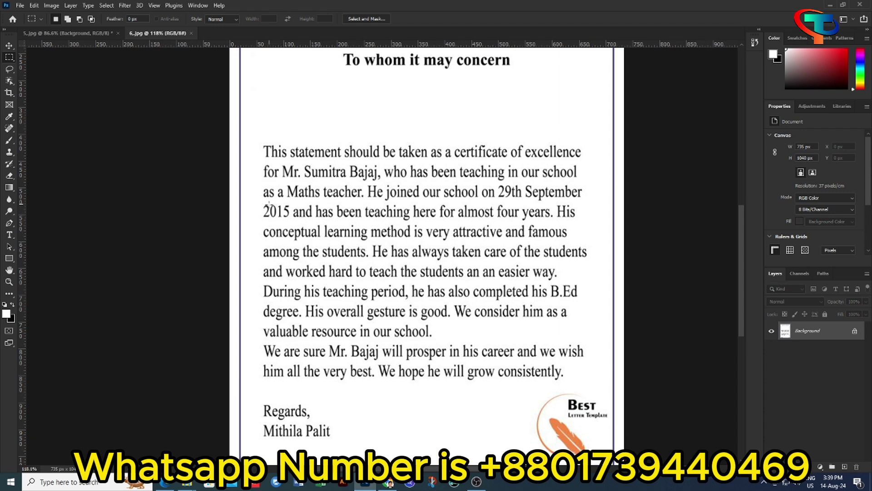
Step: Copy the 0 of 2015 over its 5 so the joining year reads 2010
scroll(268, 206, "up", 2)
left_click_drag(270, 197, 280, 218)
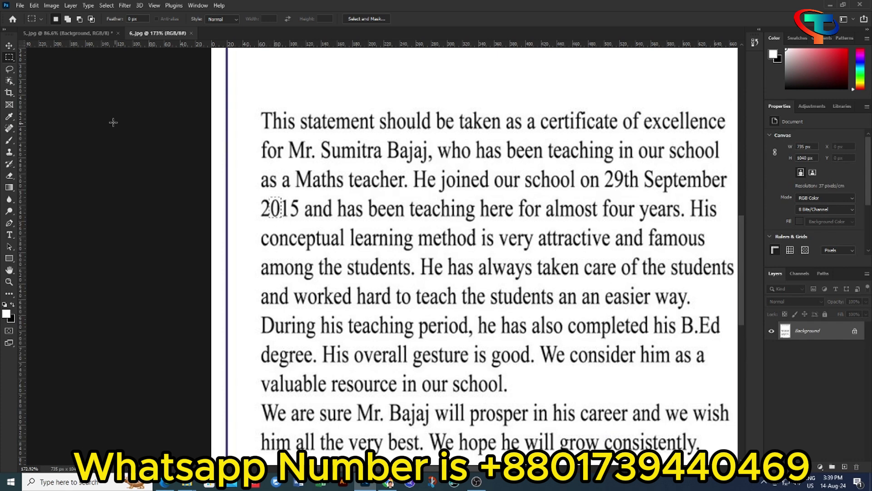
left_click(9, 45)
left_click_drag(275, 213, 297, 212)
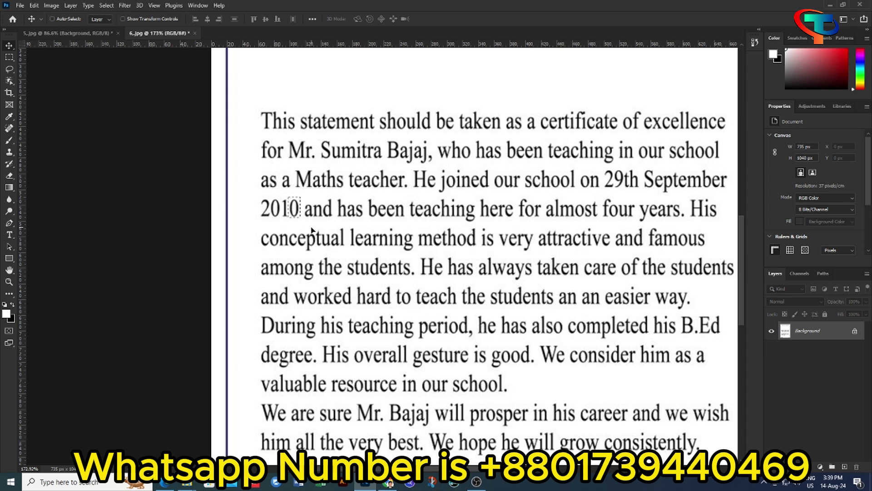
key("ctrl+d")
scroll(308, 251, "down", 3)
scroll(308, 252, "up", 1)
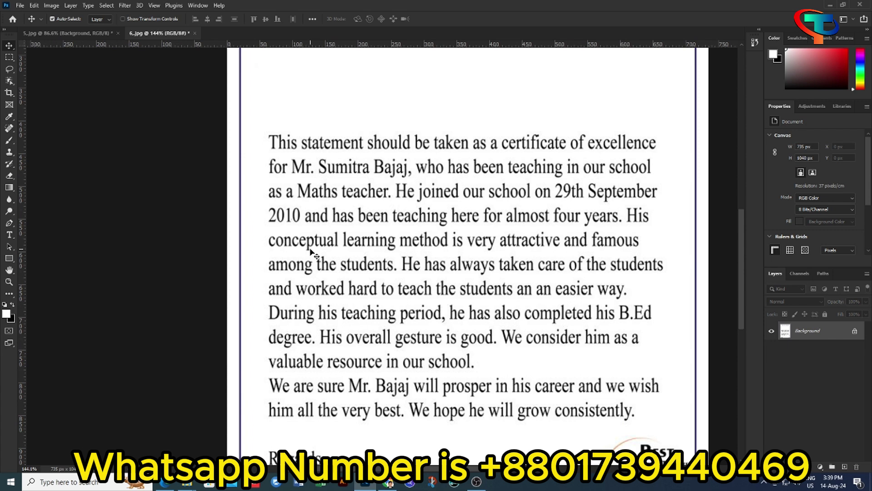
left_click(9, 56)
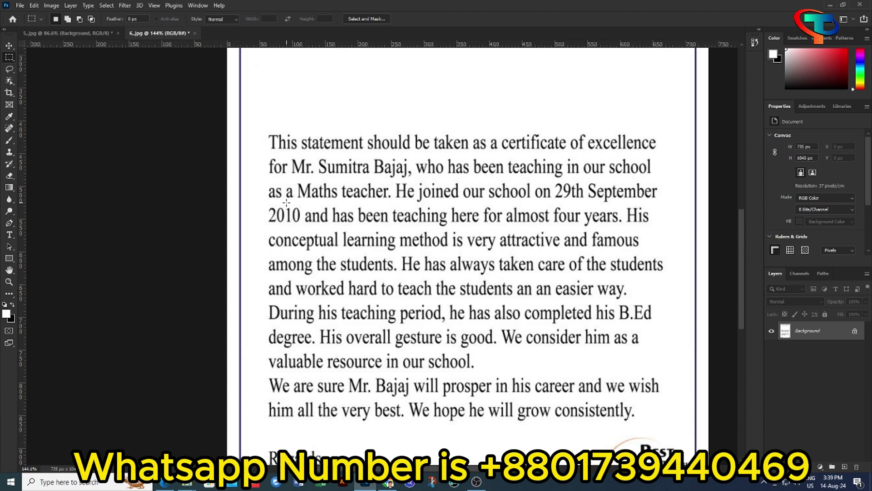
Step: Copy the '10' from 2010 over '29th' so the date reads 10th September 2010
left_click_drag(287, 202, 300, 225)
key("v")
left_click_drag(293, 215, 563, 191)
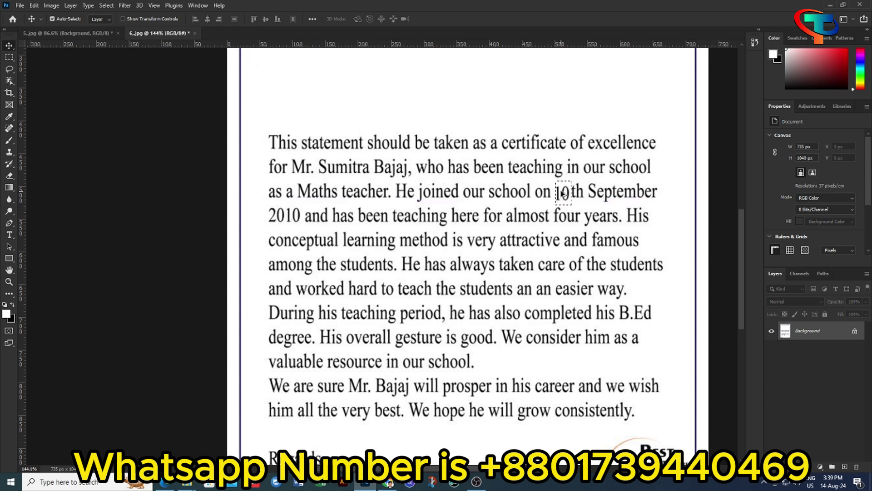
key("Up")
key("Up")
key("Up")
key("Left")
key("Left")
key("Left")
key("Left")
key("Left")
key("Left")
key("ctrl+d")
scroll(520, 341, "down", 3)
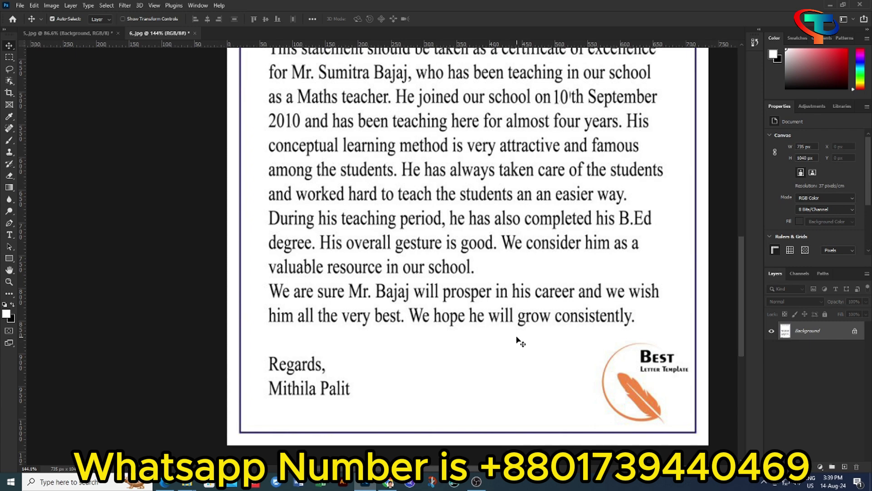
scroll(512, 344, "down", 1)
scroll(509, 344, "down", 3)
scroll(507, 345, "up", 2)
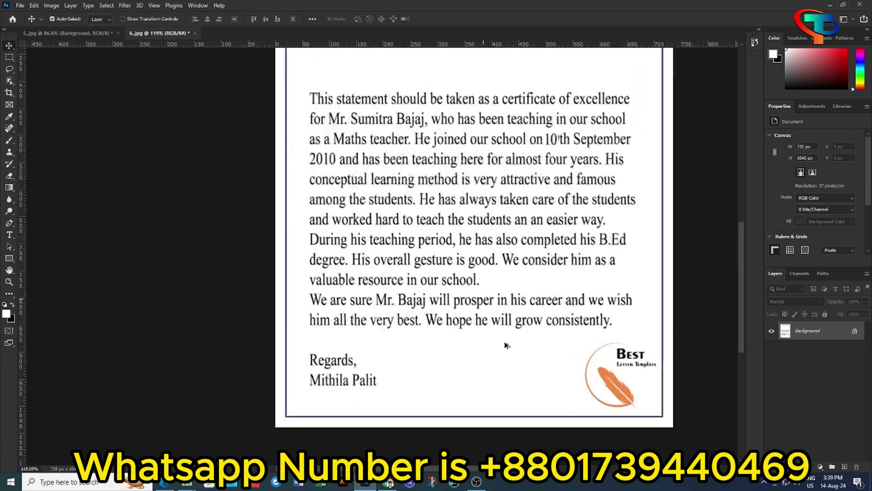
scroll(507, 345, "up", 1)
Step: Cover the word 'degree' with a blank paper patch copied from below the paragraph
left_click(9, 58)
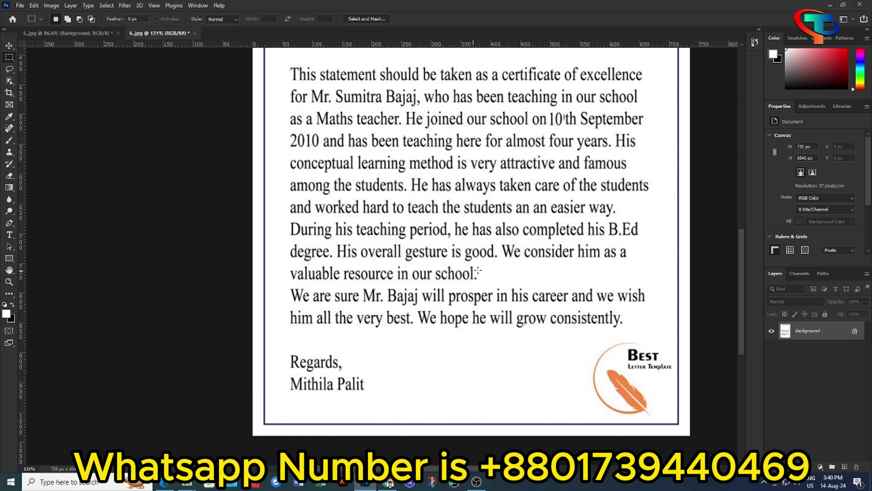
scroll(574, 267, "up", 1)
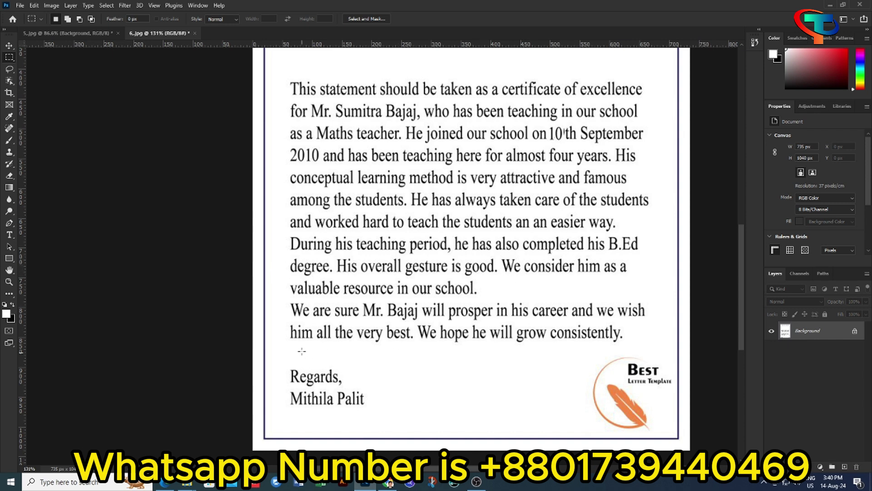
left_click_drag(299, 347, 343, 362)
left_click(9, 45)
left_click_drag(323, 358, 309, 272)
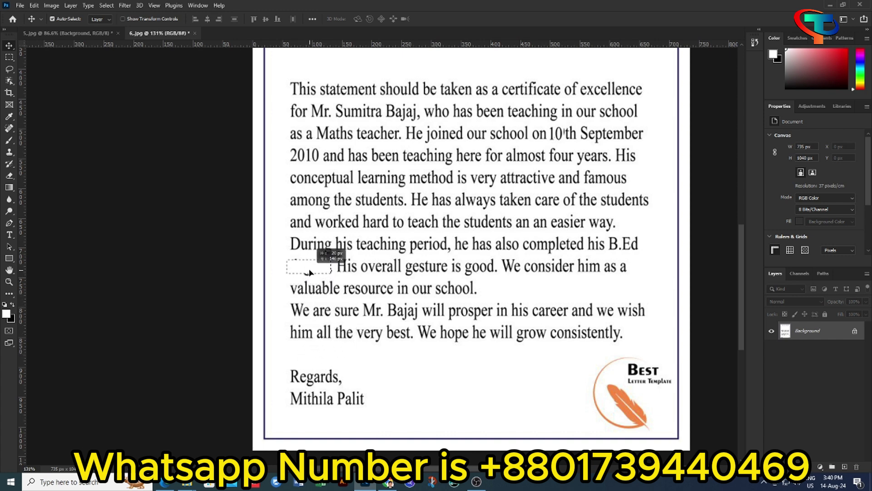
left_click_drag(309, 273, 301, 274)
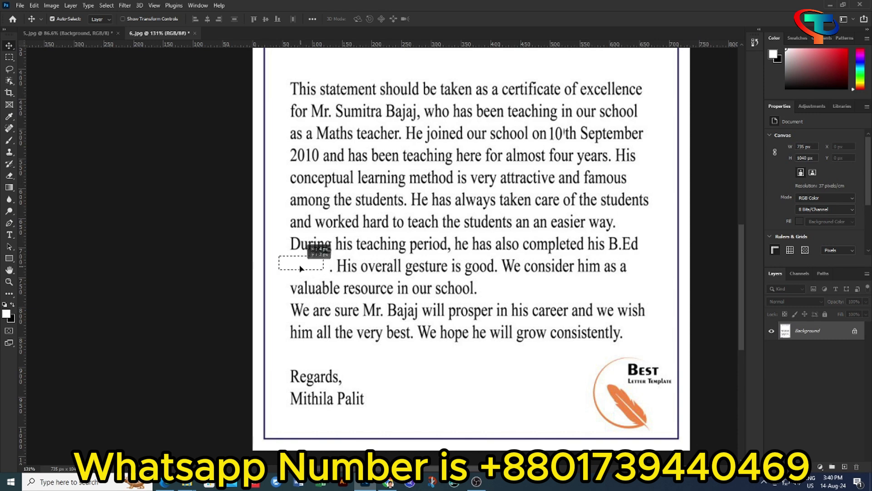
key("ctrl+d")
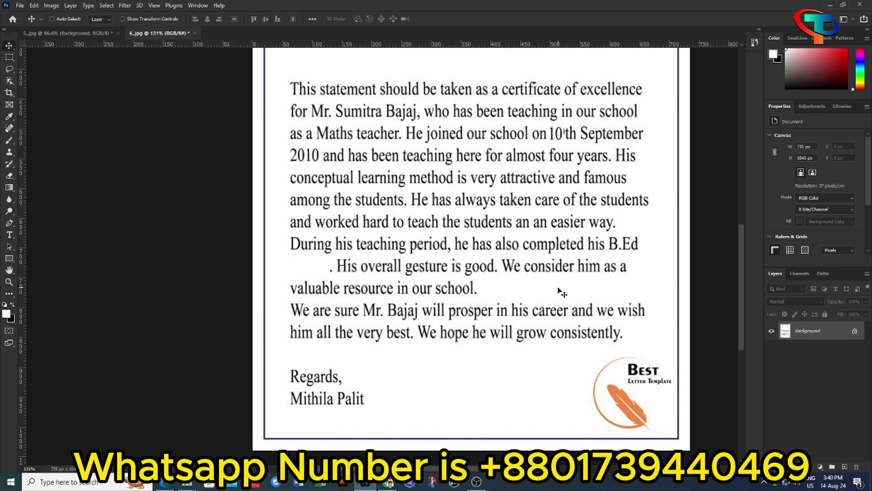
Step: Cover 'B.Ed' with another copy of the blank paper patch
key("ctrl+shift+d")
left_click_drag(313, 272, 639, 253)
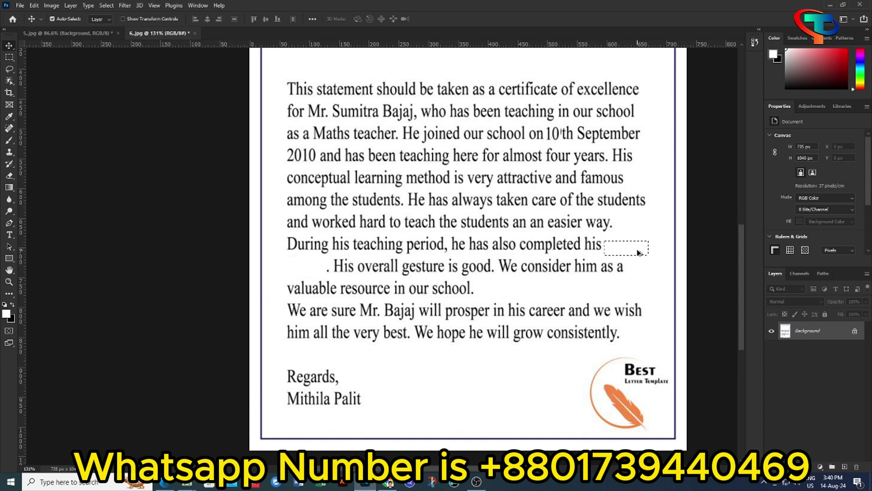
key("ctrl+d")
scroll(535, 380, "down", 1, "alt")
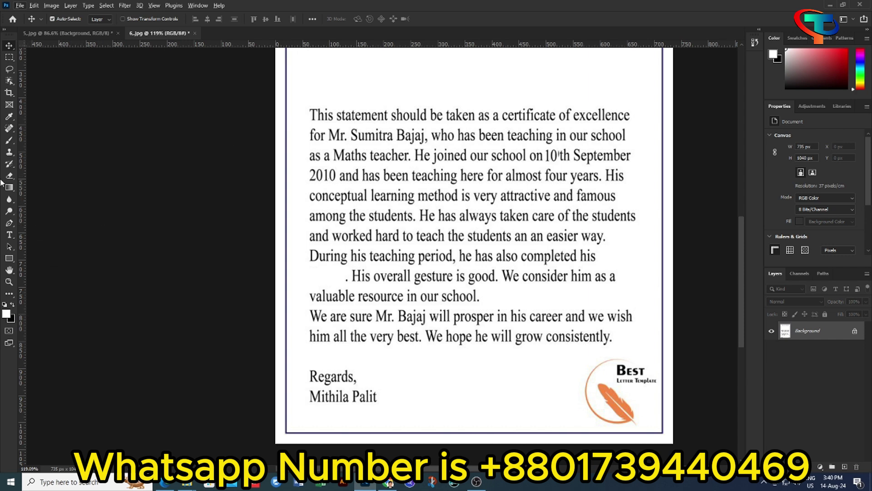
Step: Copy a blank strip from above the first line over the teacher's name after 'for'
left_click(11, 61)
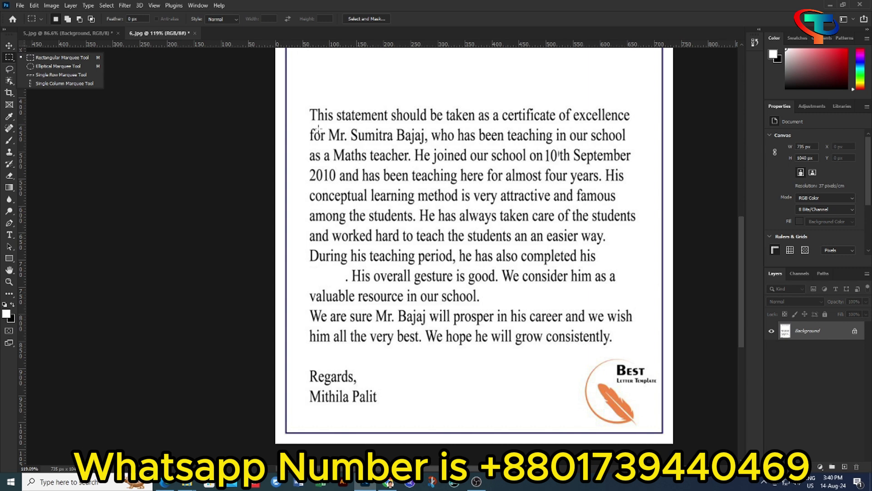
left_click_drag(359, 85, 480, 96)
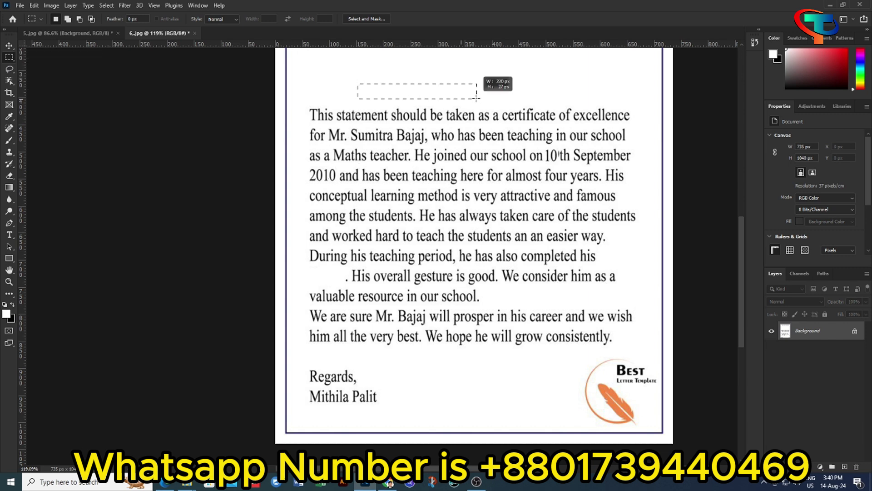
key("v")
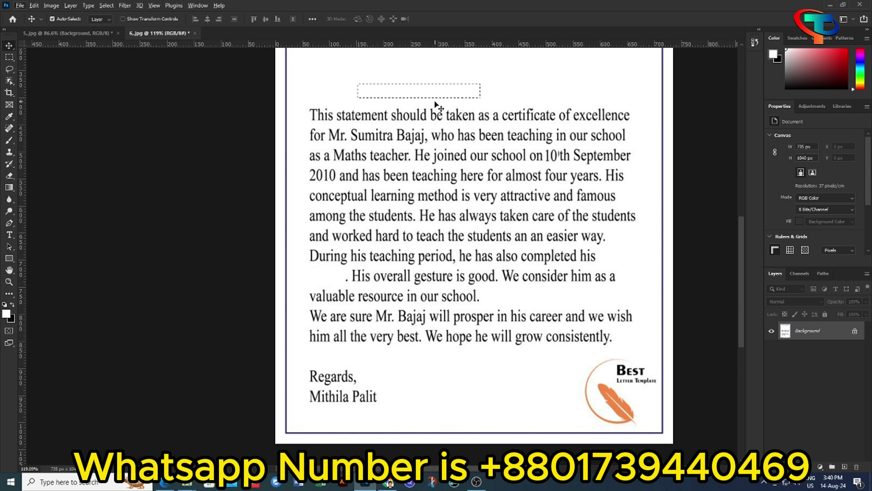
key("ctrl")
key("ctrl+d")
left_click(9, 57)
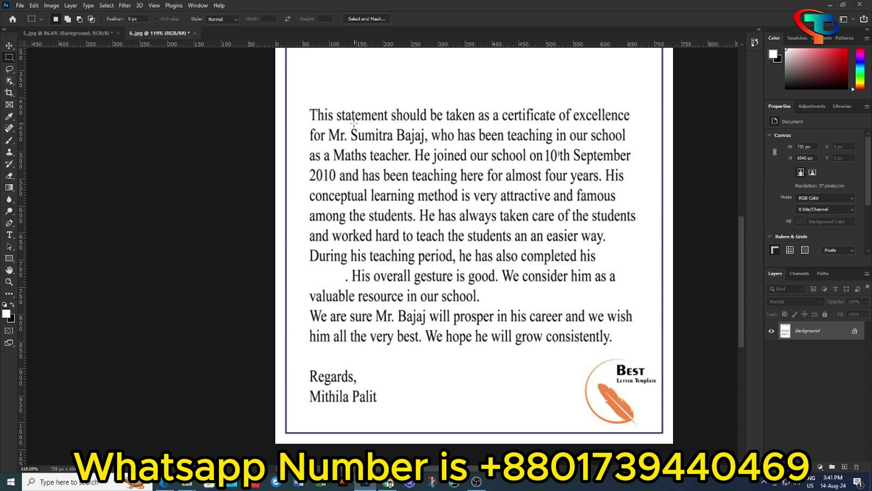
left_click_drag(333, 96, 424, 105)
left_click(10, 46)
mouse_move(378, 121)
left_mouse_down()
mouse_move(385, 119)
mouse_move(390, 155)
mouse_move(381, 155)
left_mouse_up()
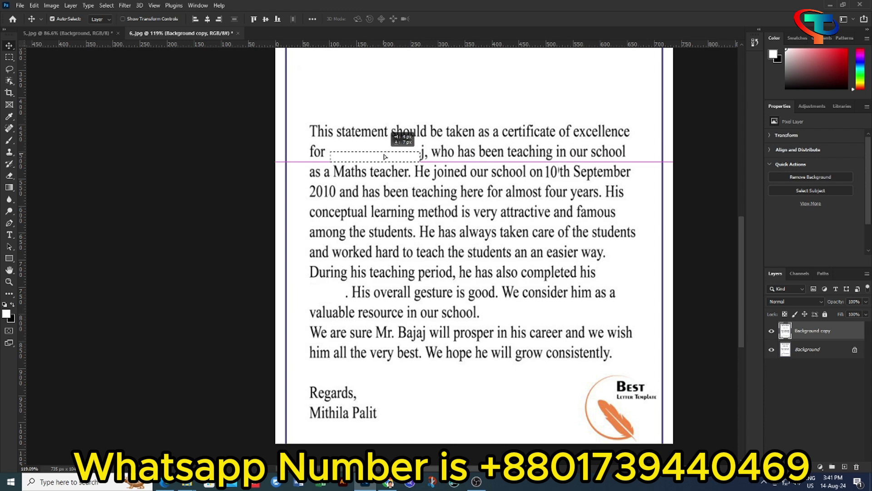
left_click_drag(380, 156, 393, 157)
key("ctrl+d")
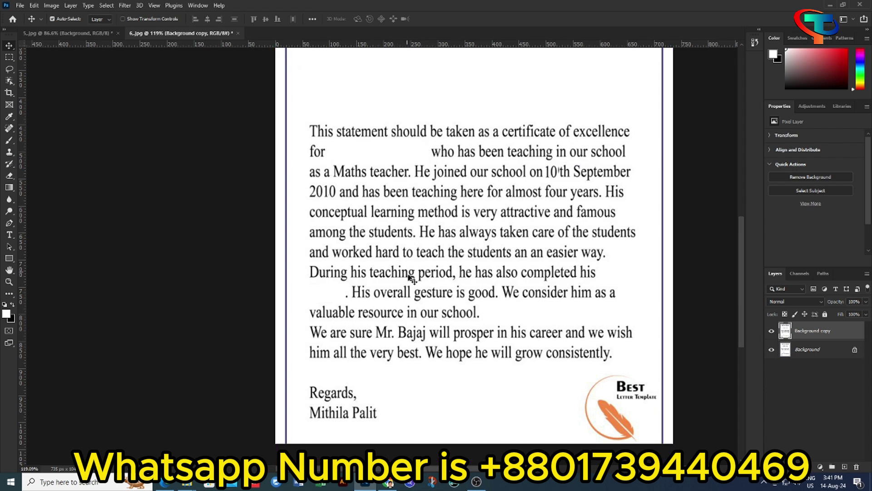
scroll(427, 311, "down", 3)
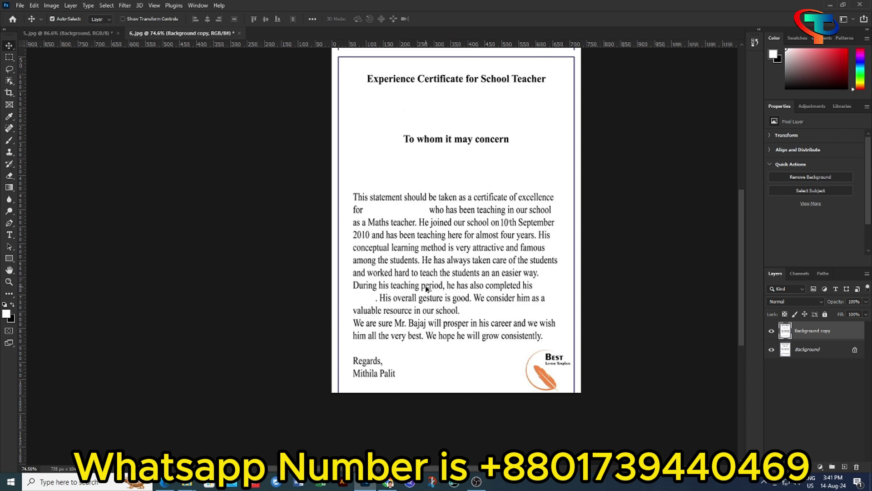
scroll(428, 291, "up", 2)
scroll(426, 263, "up", 1)
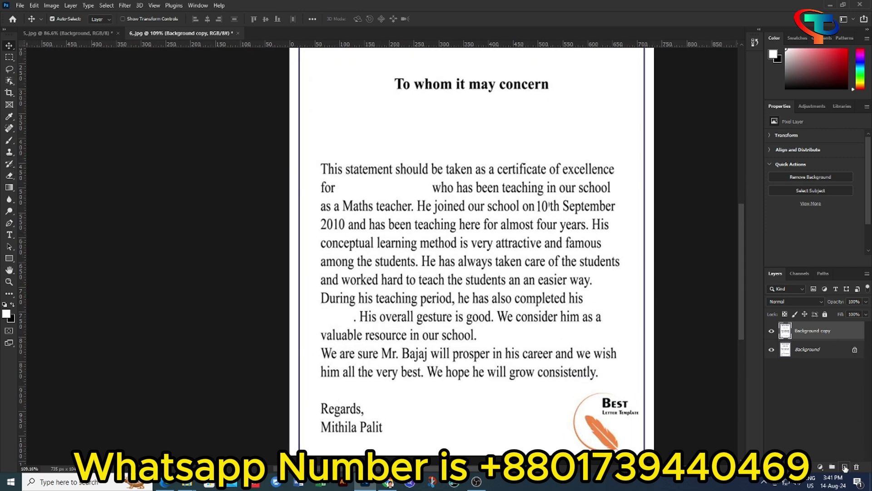
Step: Type the replacement teacher name as text on a new layer
left_click(845, 467)
left_click(10, 236)
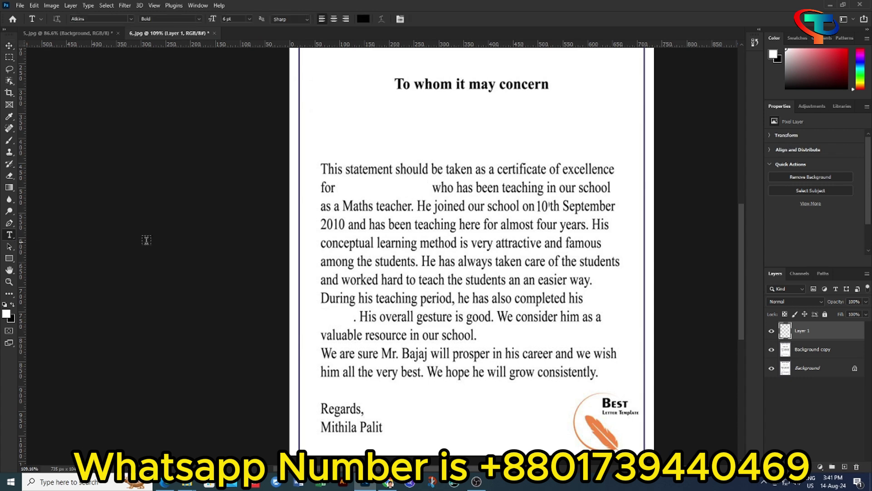
left_click(390, 147)
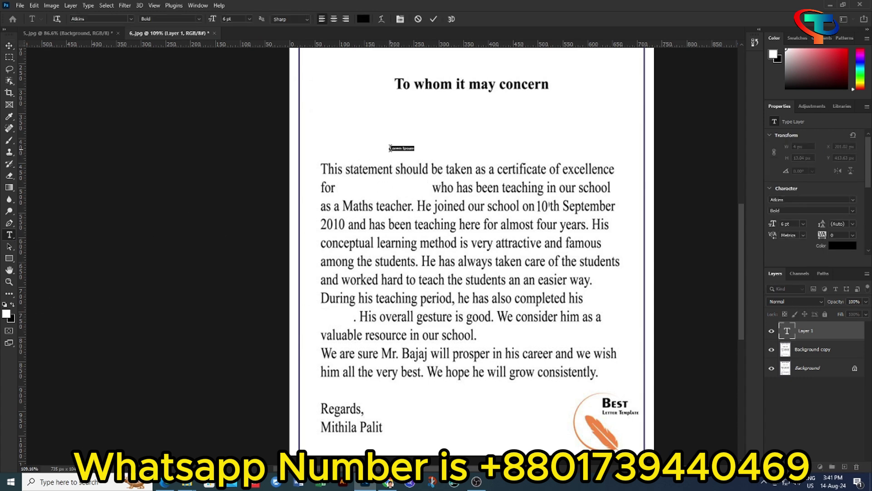
key("BackSpace")
key("ctrl+Return")
Step: Scale up the new name and place it in the gap after 'for'
key("ctrl+t")
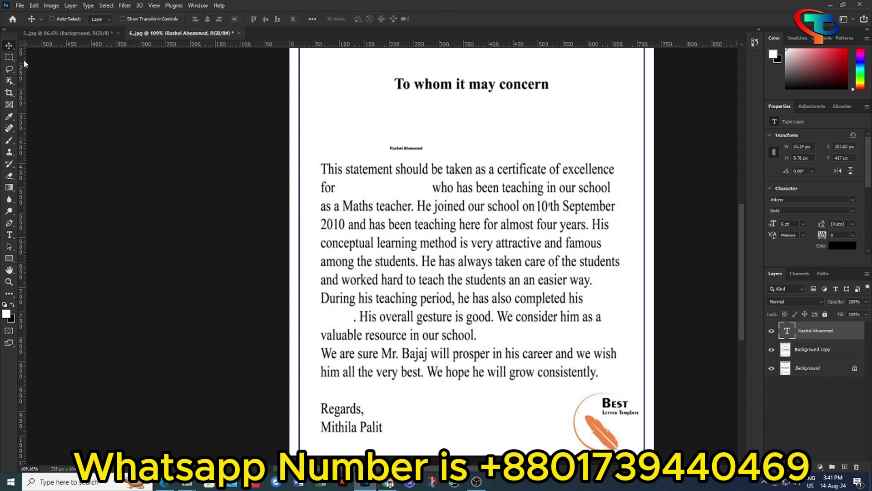
mouse_move(425, 145)
left_mouse_down()
mouse_move(456, 140)
mouse_move(406, 136)
left_mouse_up()
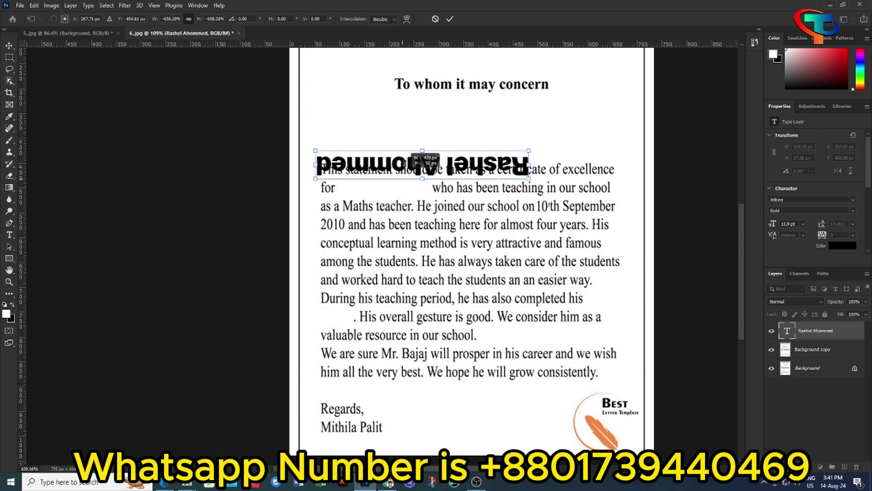
left_click_drag(461, 144, 433, 184)
left_click_drag(422, 185, 419, 186)
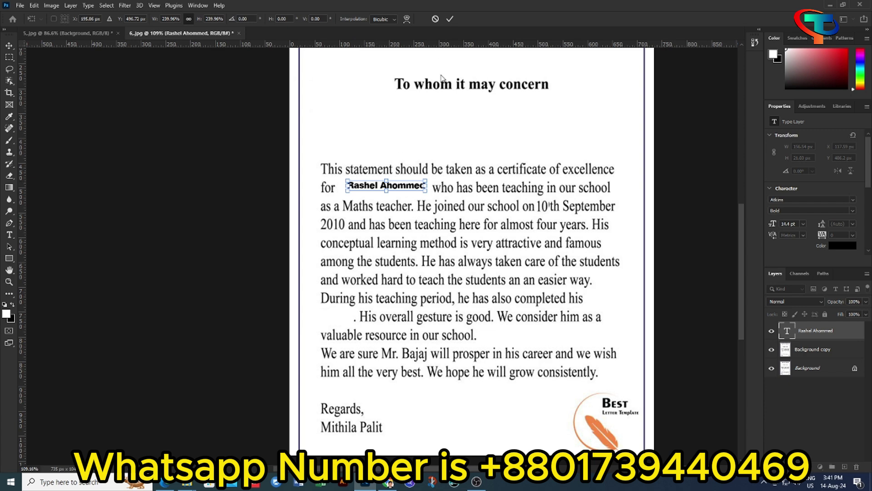
left_click(449, 19)
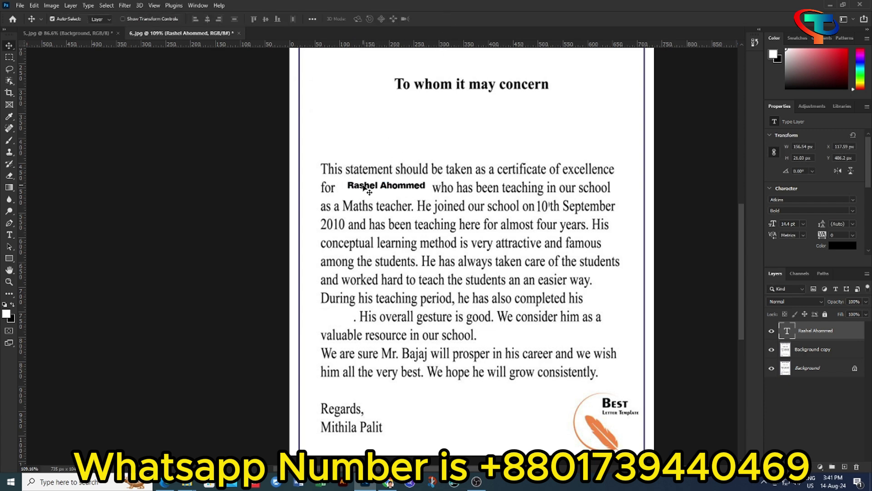
Step: Set the name's font style to Regular, after briefly trying Bold
left_click(9, 234)
left_click(198, 19)
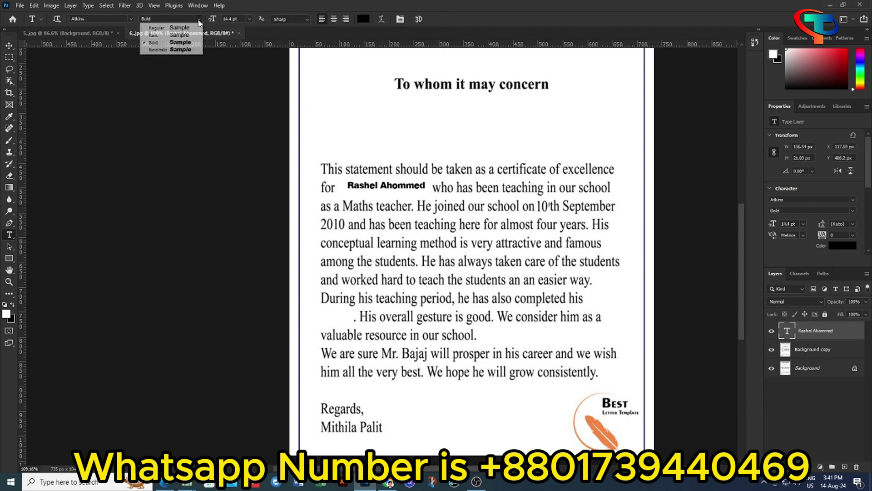
left_click(199, 19)
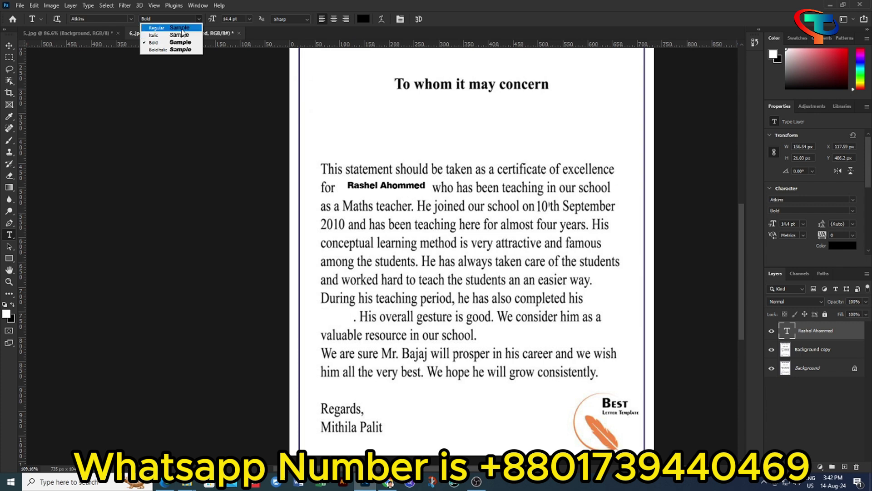
left_click(182, 28)
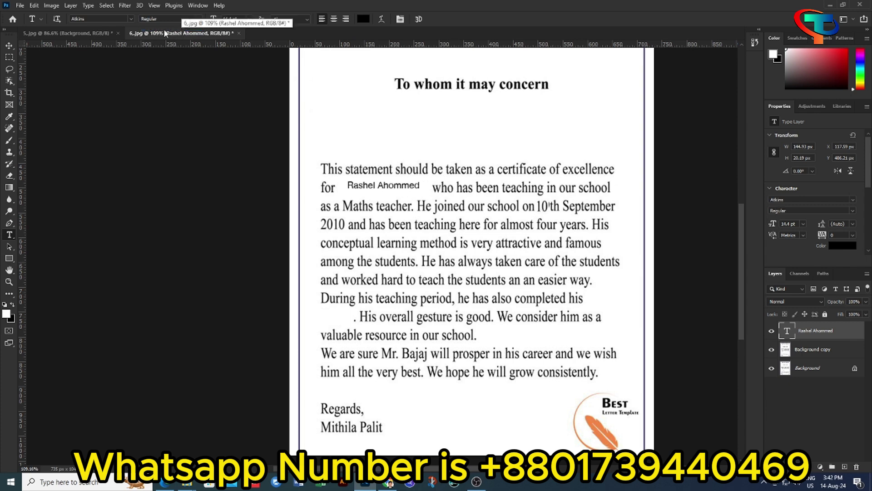
left_click(199, 20)
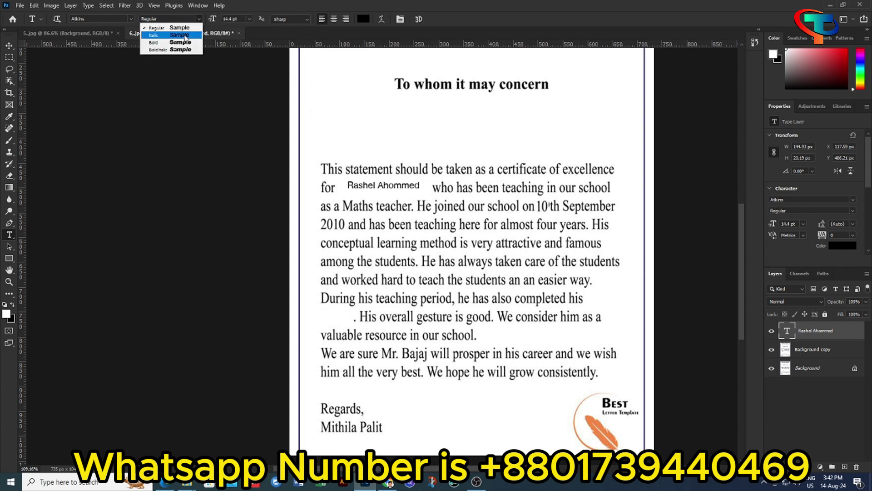
left_click(184, 42)
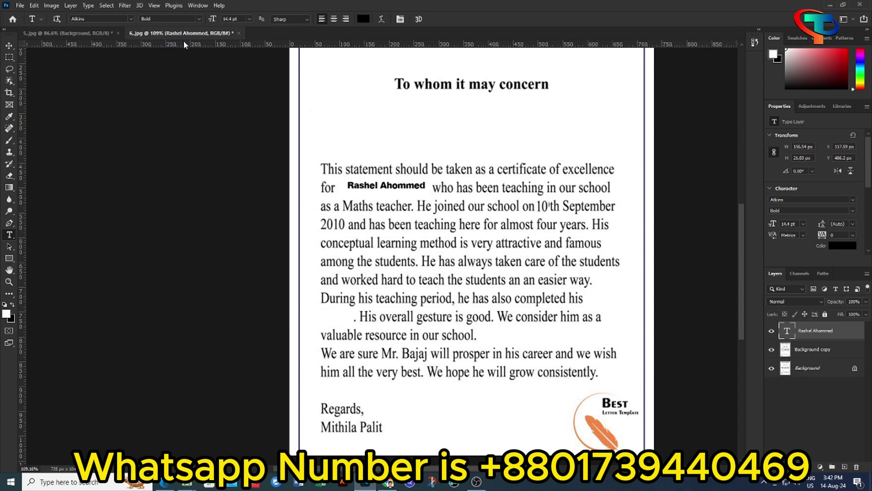
left_click(199, 20)
left_click(177, 27)
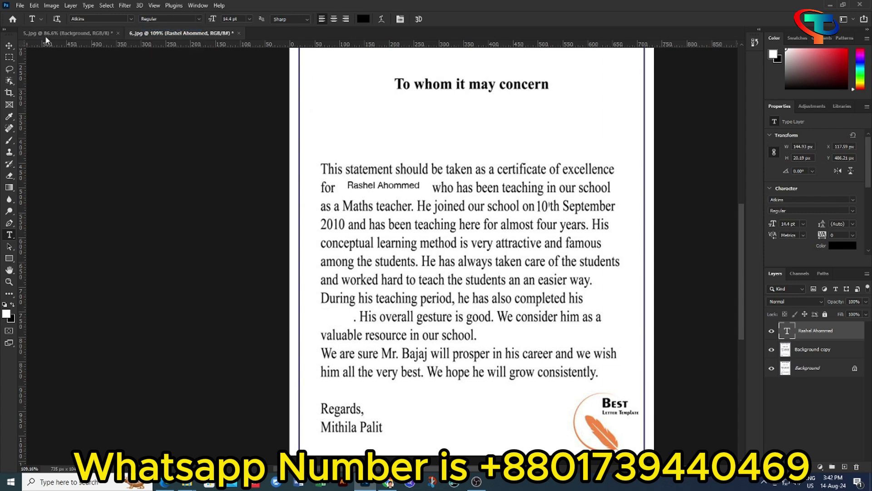
Step: Reposition the name and nudge it down and right to sit on the line
left_click(9, 45)
mouse_move(374, 185)
left_mouse_down()
mouse_move(363, 187)
mouse_move(433, 184)
left_mouse_up()
key("ctrl+t")
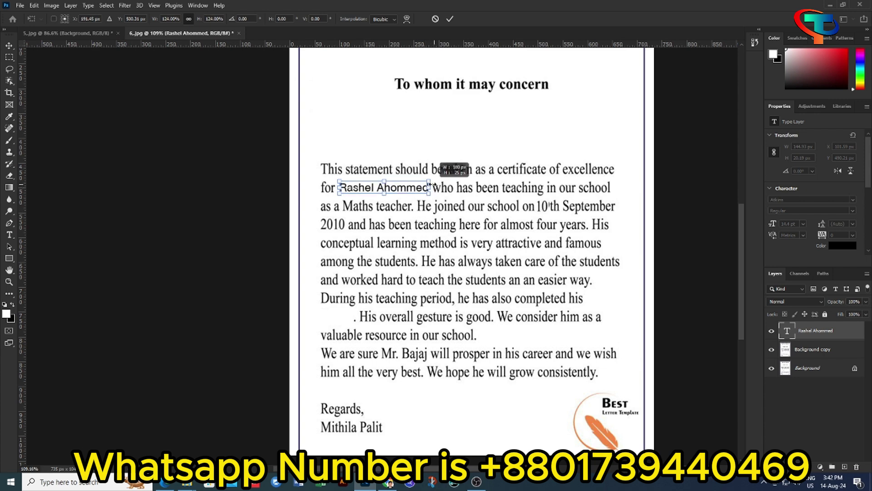
left_click(450, 19)
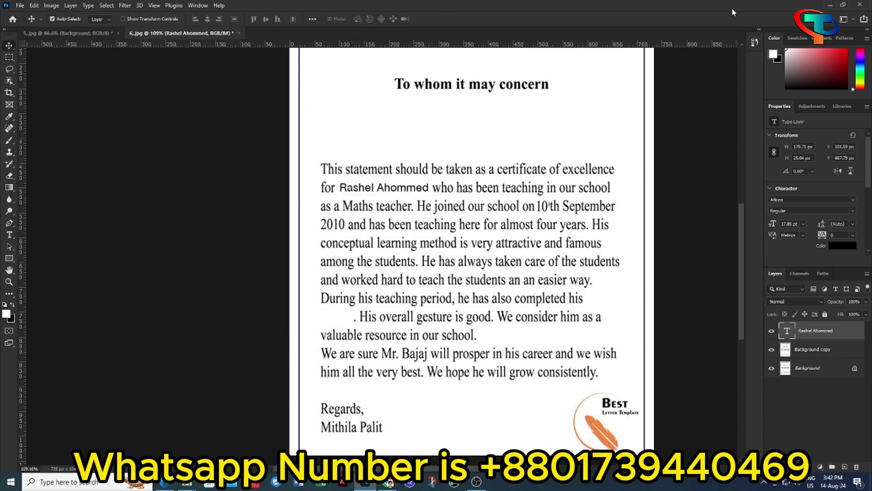
key("Down")
key("Down")
key("Right")
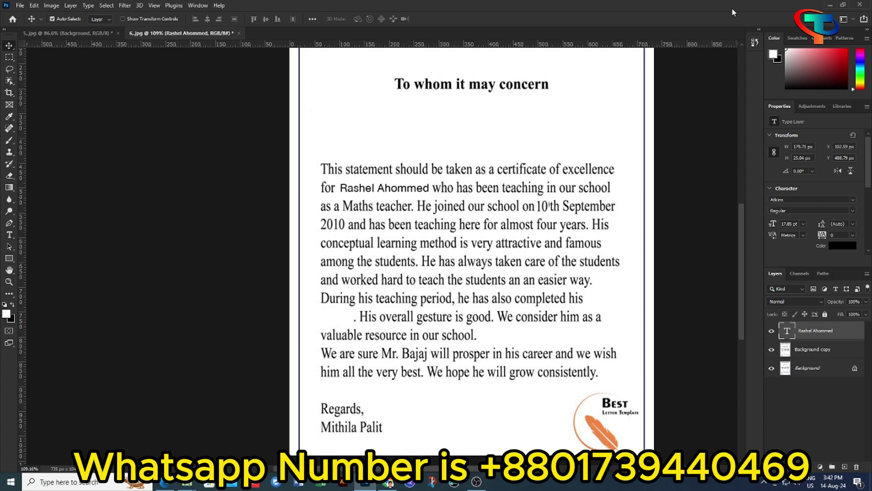
scroll(497, 302, "down", 3)
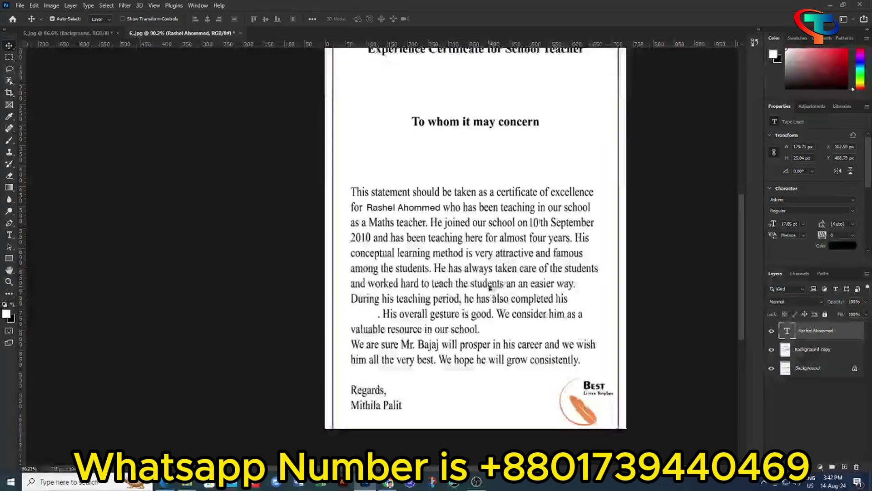
scroll(497, 303, "down", 2)
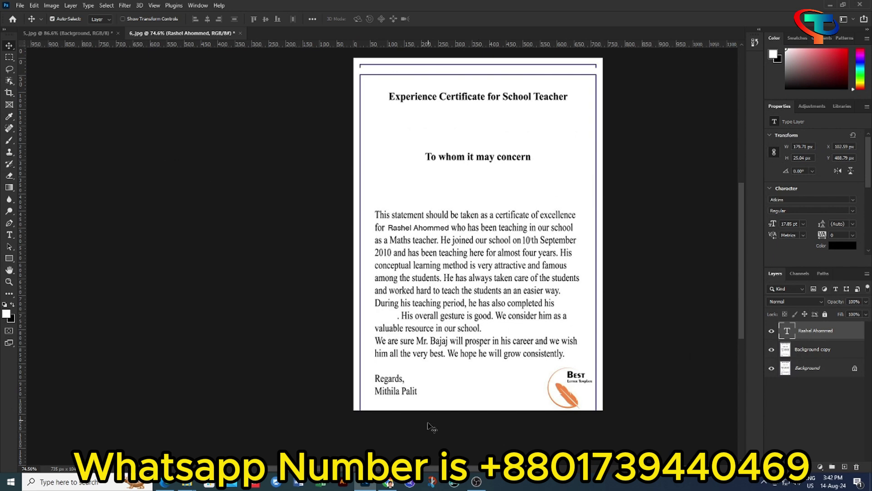
left_click_drag(436, 471, 455, 471)
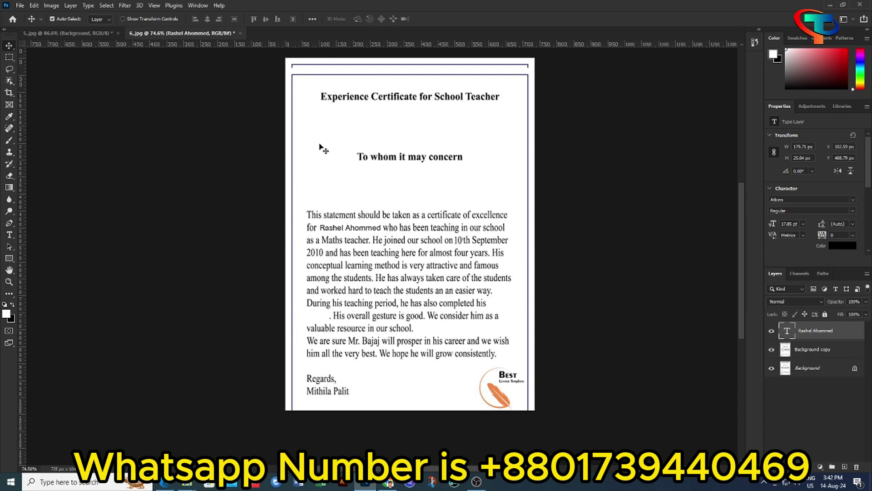
left_click(20, 6)
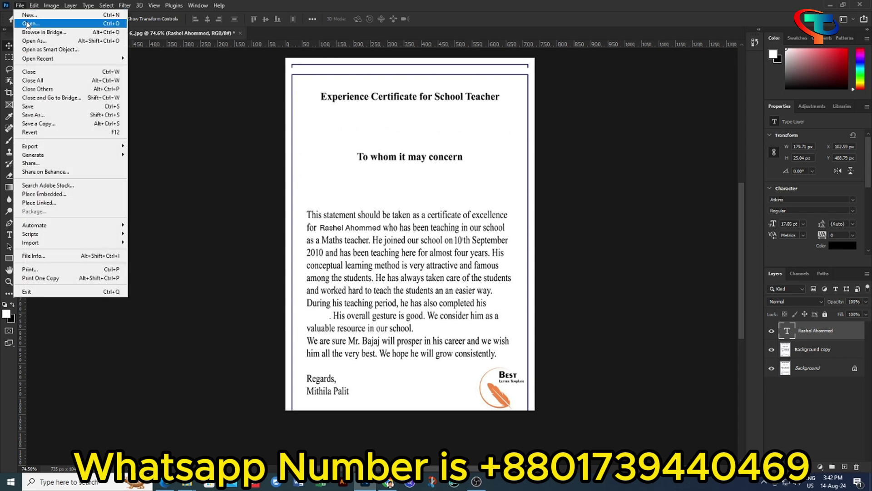
left_click(28, 22)
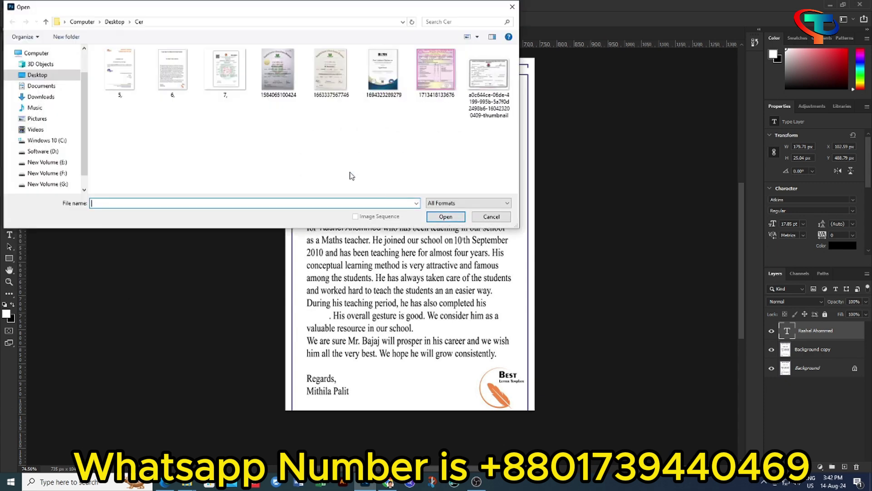
left_click(427, 72)
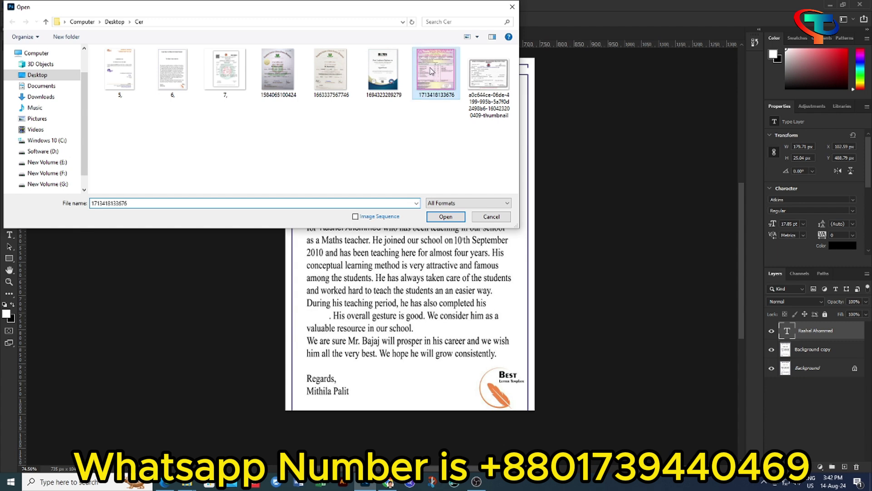
left_click(446, 216)
scroll(367, 269, "up", 3)
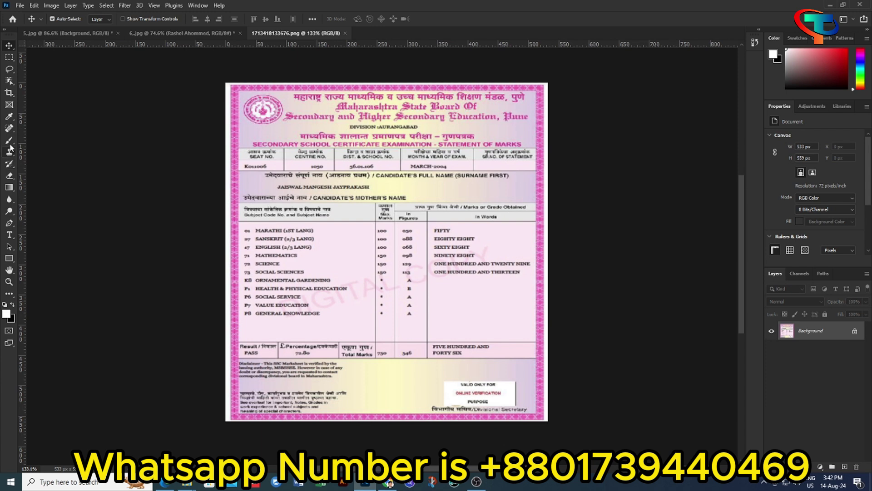
Step: Copy an A grade over the Health and Physical Education B grade
left_click(9, 57)
scroll(397, 300, "up", 1)
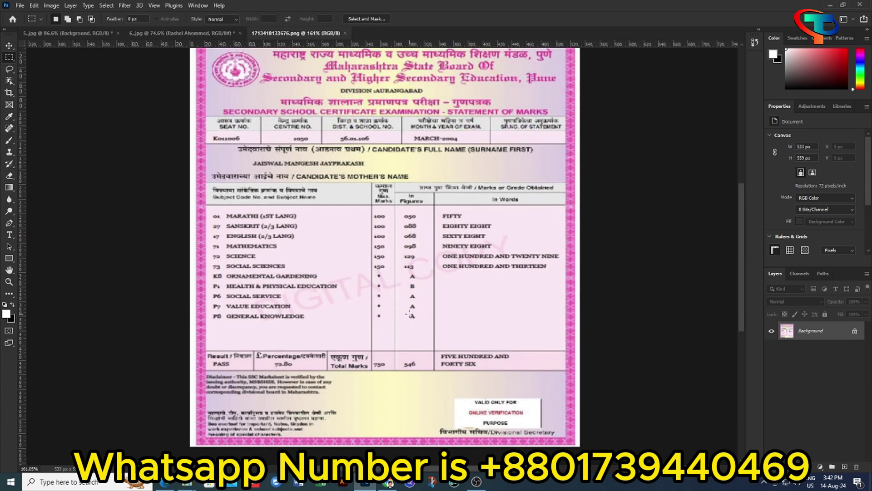
mouse_move(408, 313)
left_mouse_down()
mouse_move(412, 320)
mouse_move(419, 308)
left_mouse_up()
key("v")
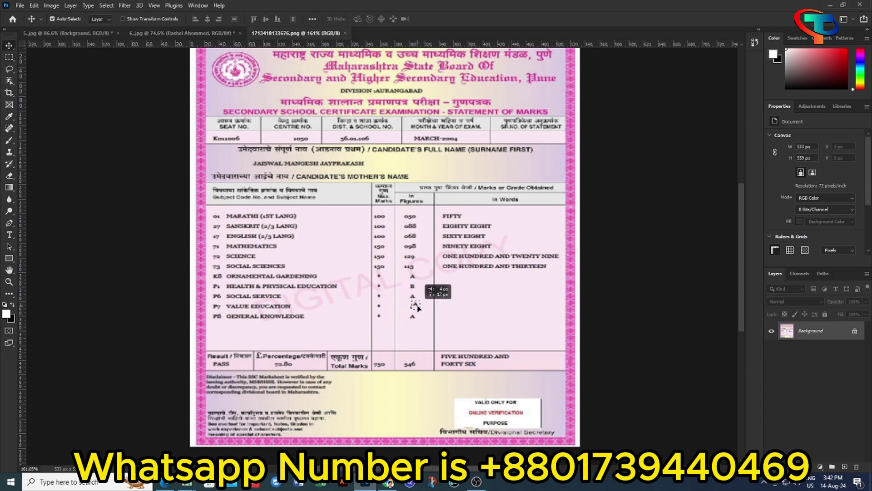
key("ctrl+z")
left_click_drag(413, 318, 412, 287)
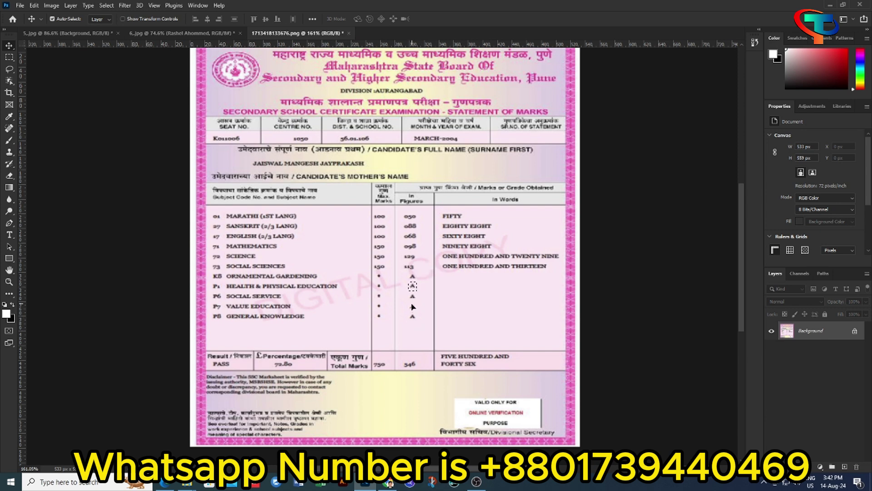
key("ctrl")
Step: Copy Science's 150 maximum marks over English's 100 and nudge it into line
left_click(9, 57)
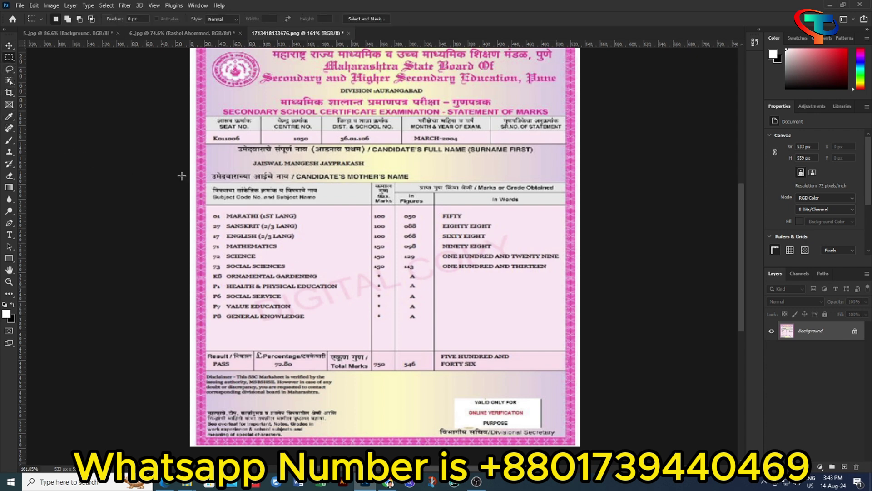
left_click(374, 254)
left_click_drag(373, 253, 388, 260)
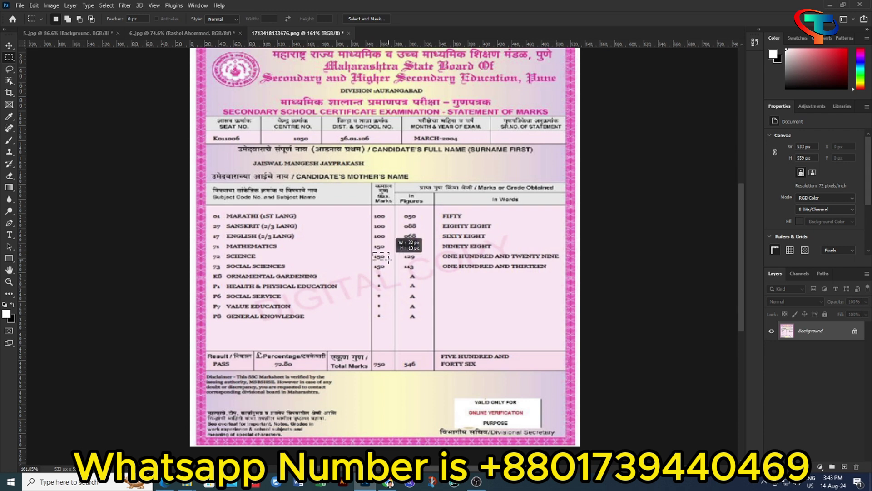
left_click(9, 46)
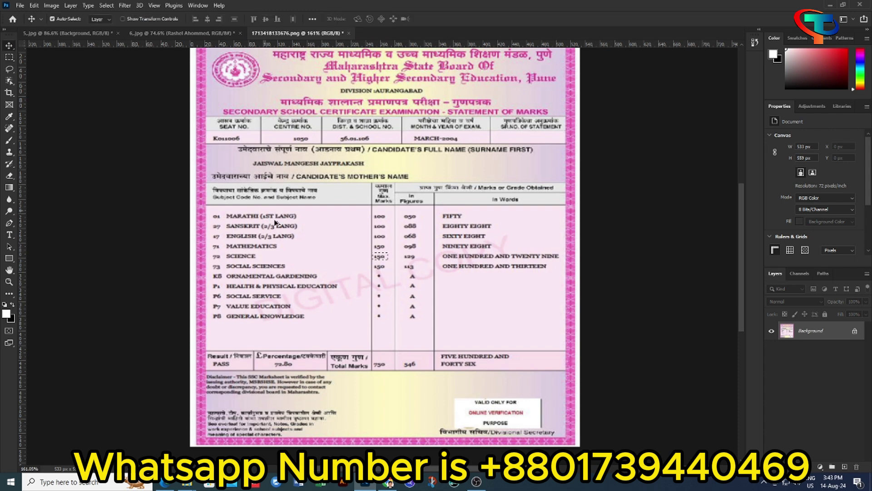
left_click_drag(380, 258, 378, 239)
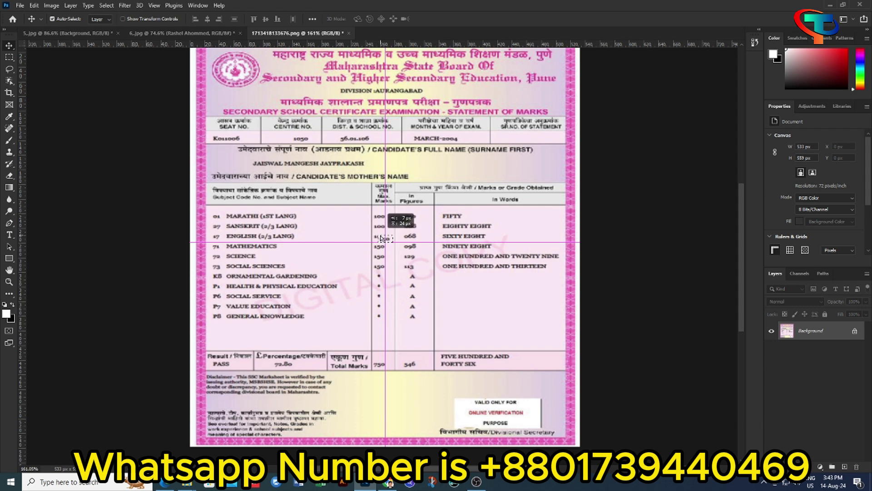
key("Right")
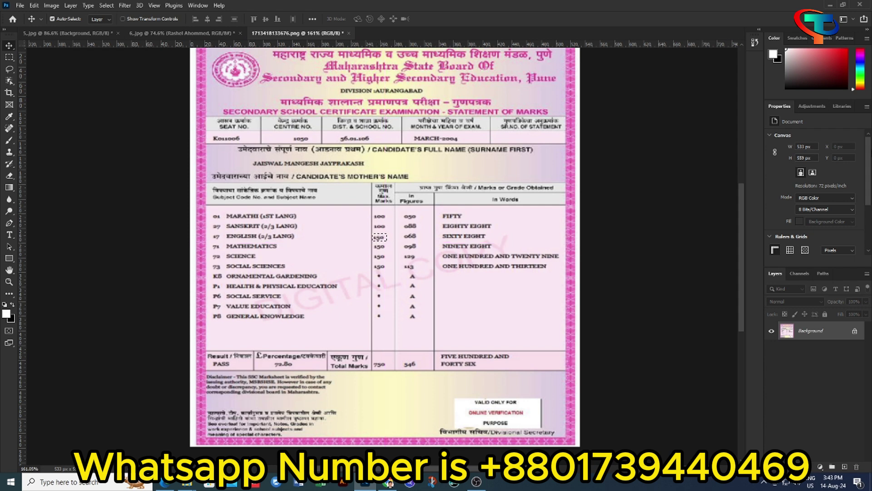
key("Right")
key("Right")
Step: Move the copied 150 up to the Sanskrit maximum-marks cell and nudge it into alignment
left_click_drag(384, 242, 388, 230)
key("Down")
key("Down")
key("Left")
key("Left")
key("Left")
key("Up")
key("Left")
key("Left")
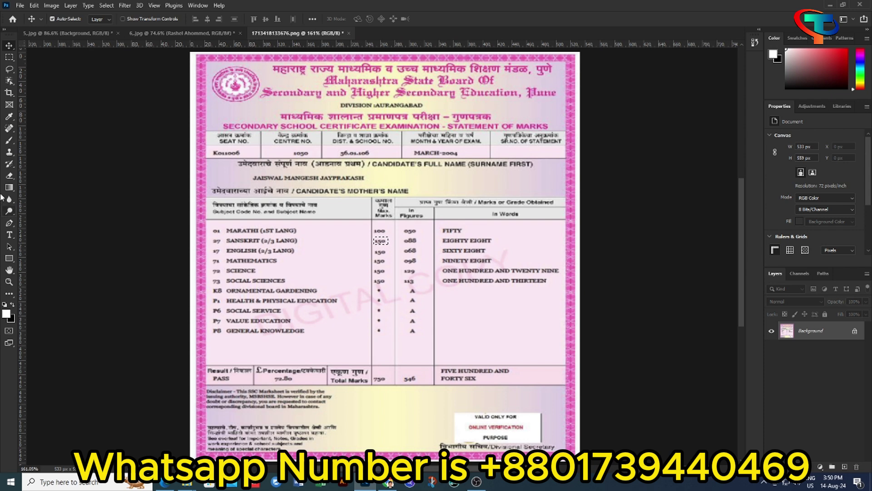
left_click(14, 178)
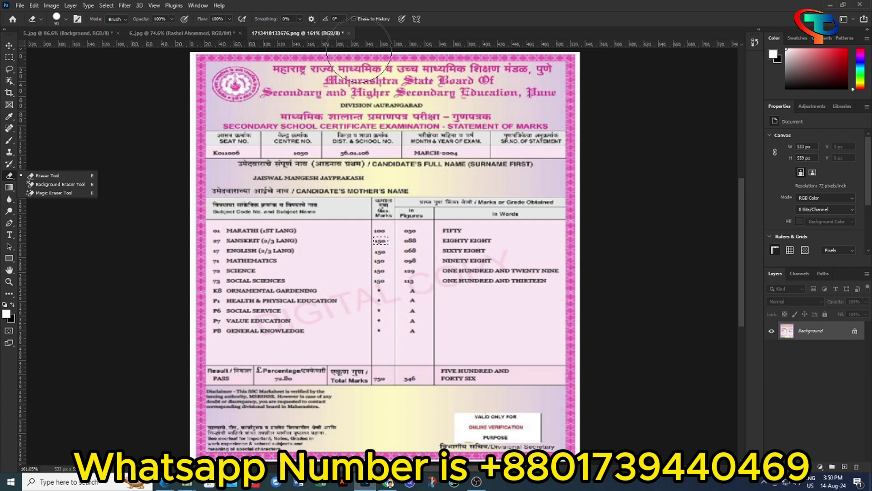
left_click(9, 47)
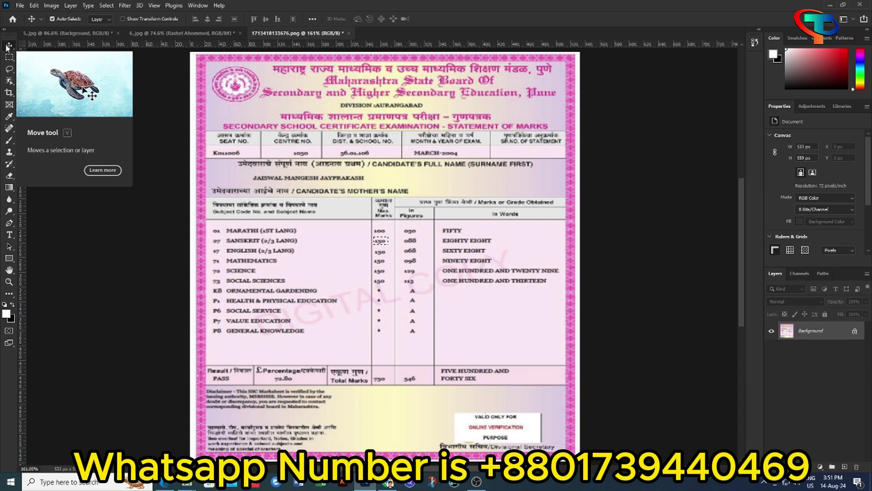
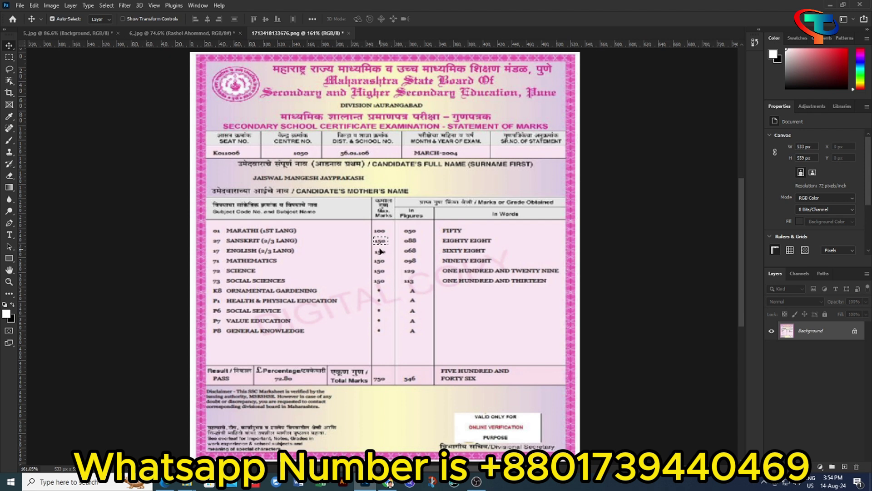
Step: Free-transform the patch over the Sanskrit maximum-marks figure and commit the change
key("ctrl+t")
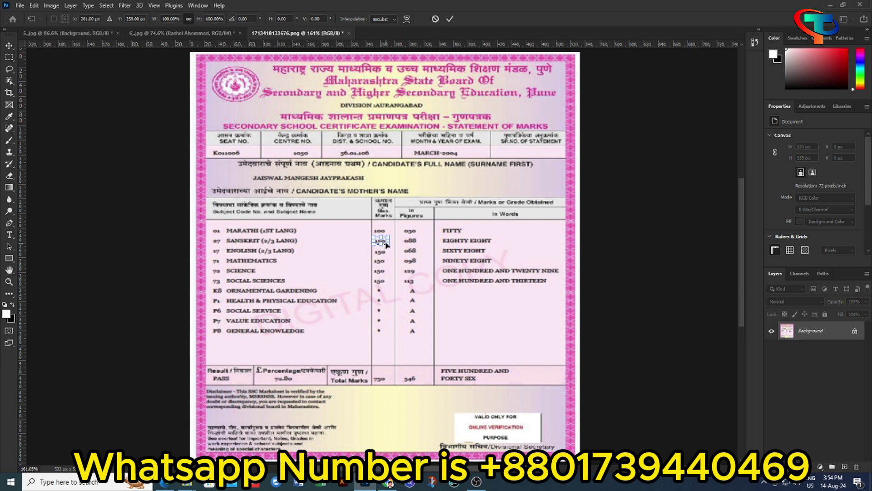
right_click(387, 245)
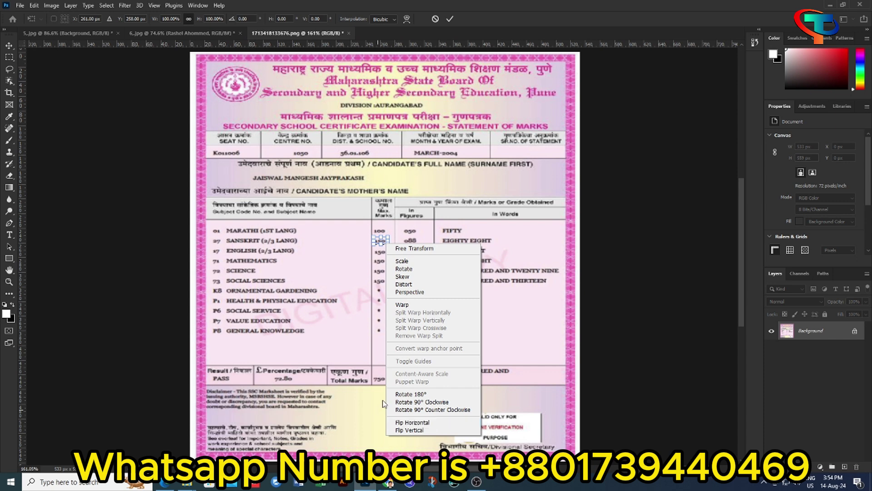
left_click(624, 270)
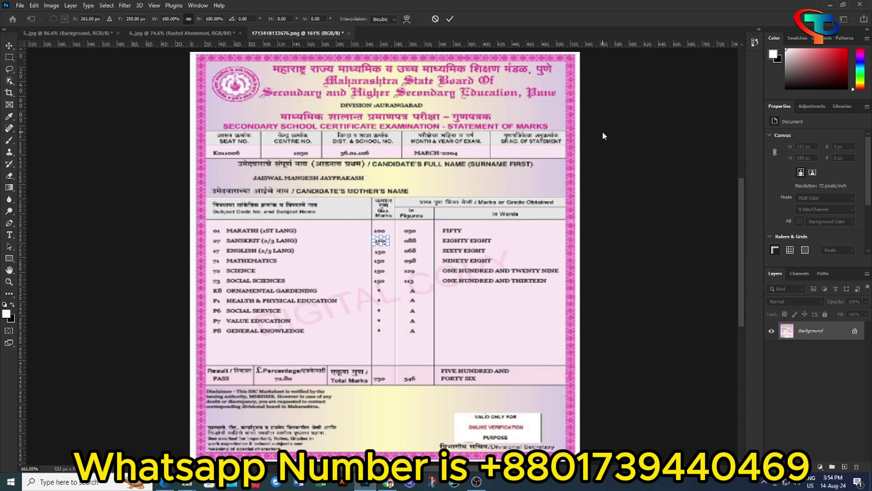
key("Return")
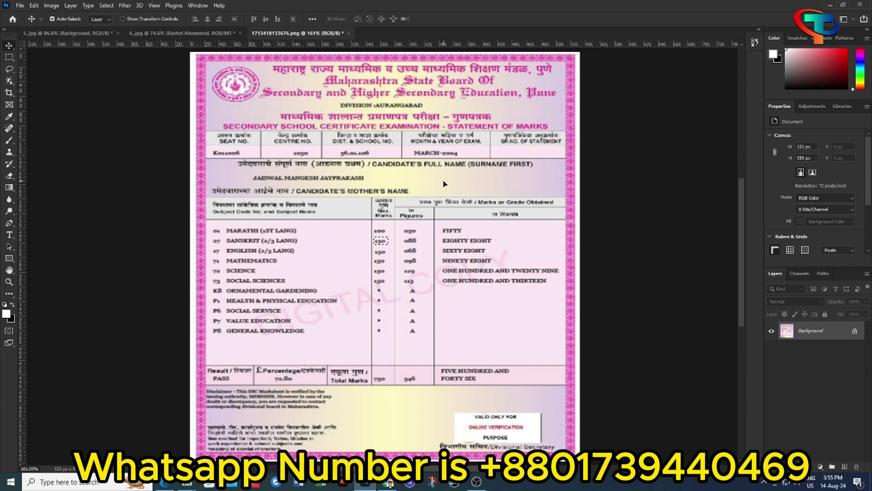
key("ctrl+d")
scroll(418, 226, "down", 2)
scroll(409, 224, "up", 3)
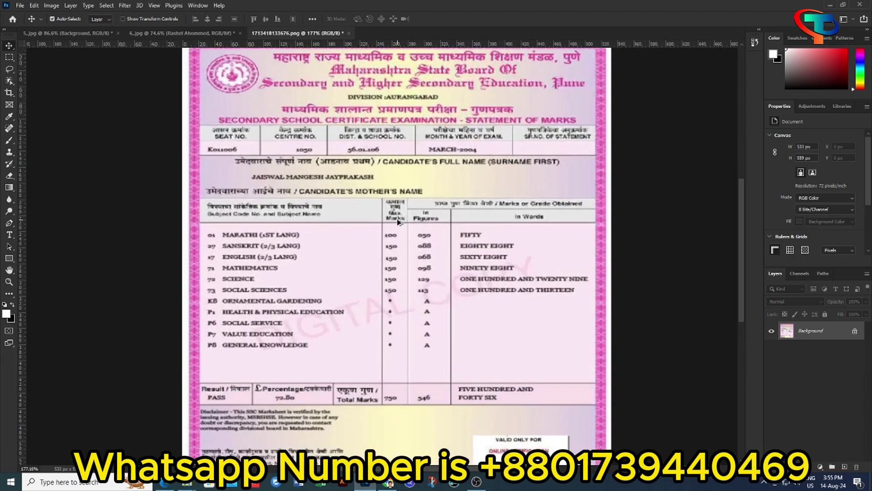
scroll(398, 221, "down", 3)
scroll(398, 222, "down", 1)
scroll(397, 222, "up", 2)
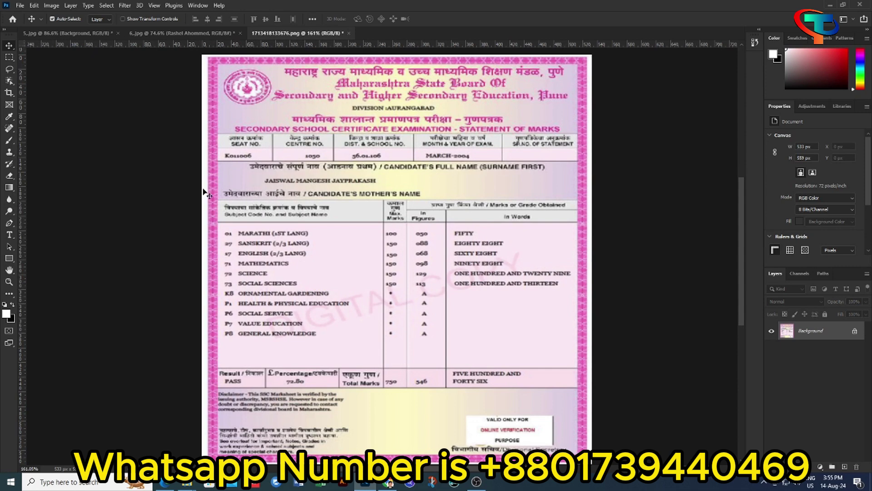
Step: Cover the word FIFTY in the In Words column with a blank strip copied from beside it
left_click(9, 57)
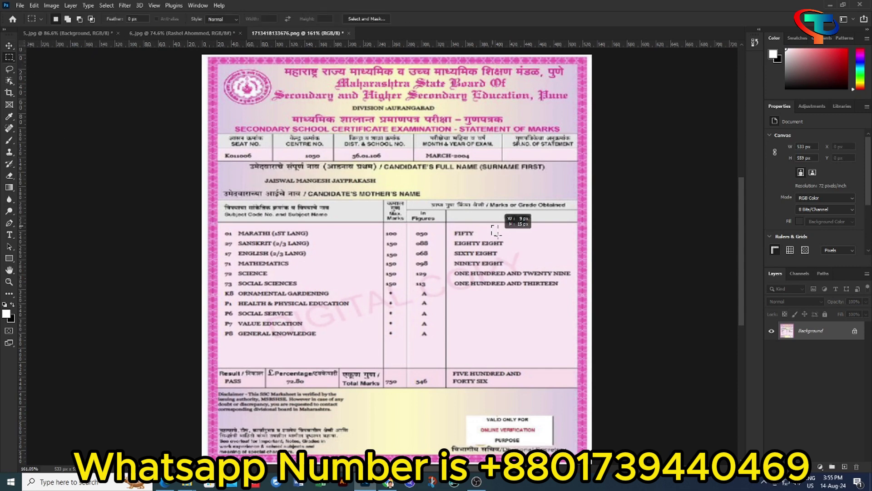
left_click_drag(493, 225, 538, 236)
left_click(9, 45)
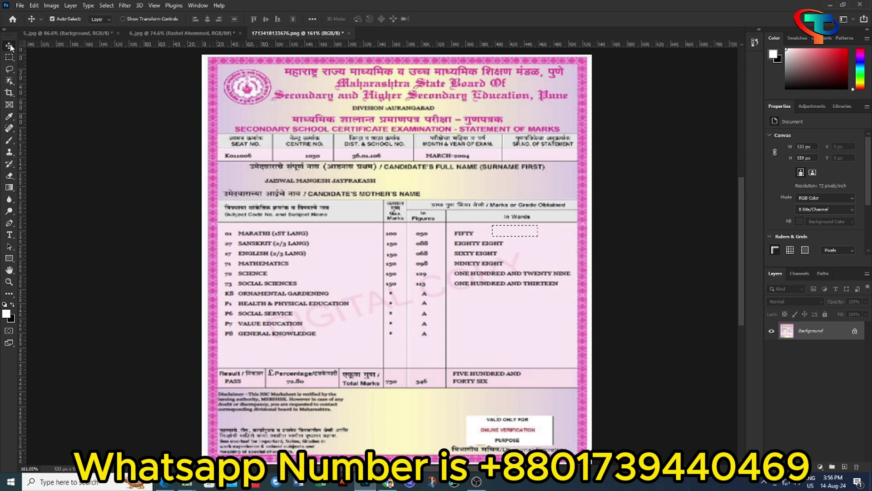
mouse_move(519, 235)
left_mouse_down()
mouse_move(478, 243)
mouse_move(481, 237)
left_mouse_up()
key("ctrl+d")
scroll(481, 237, "down", 1)
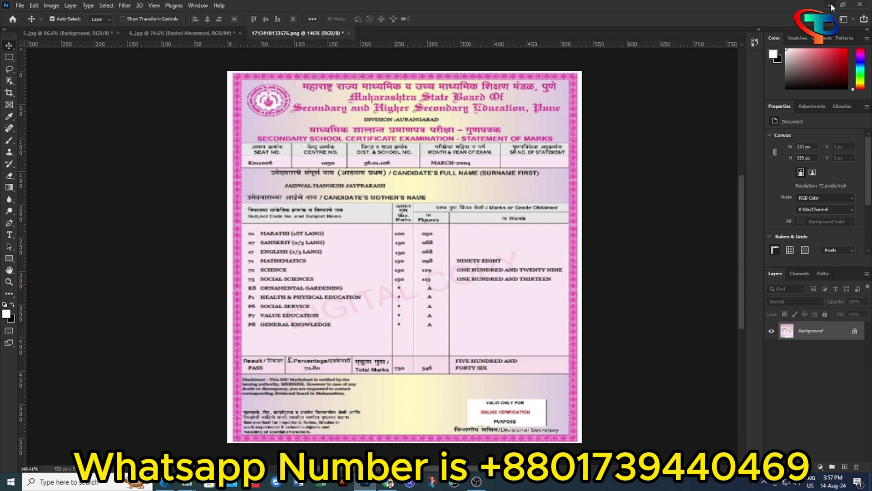
left_click(831, 7)
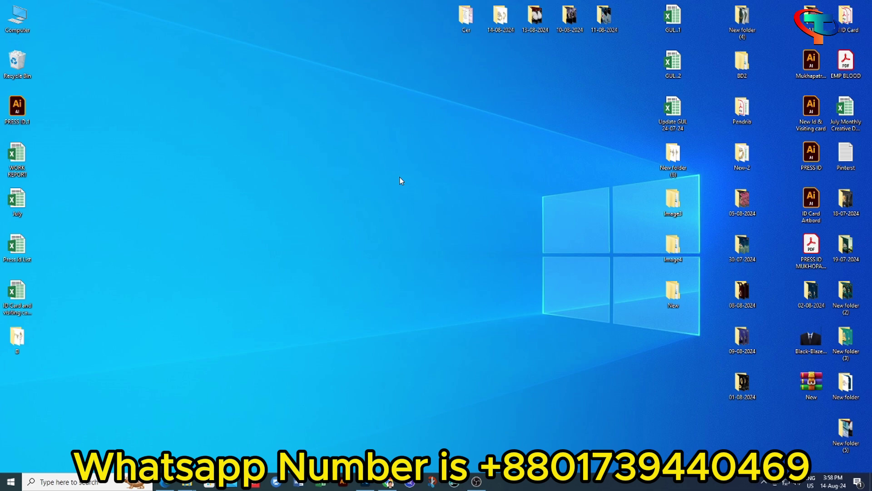
left_click(364, 482)
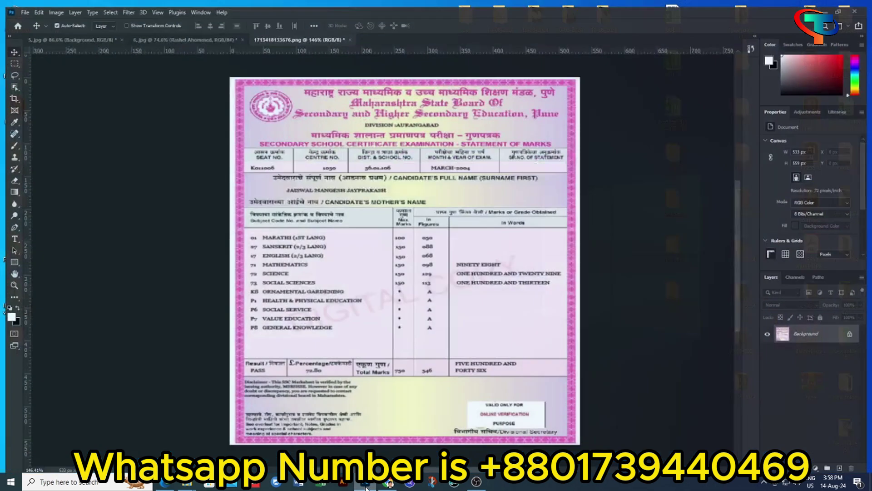
scroll(387, 250, "up", 1)
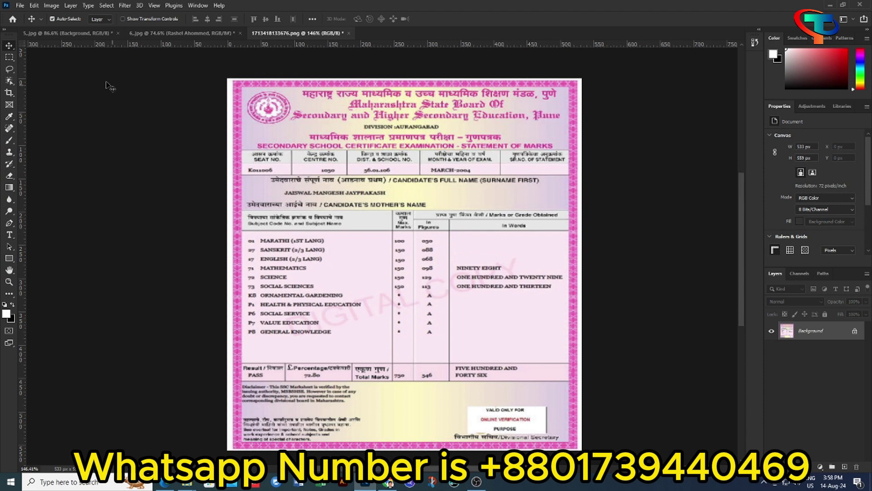
left_click(20, 6)
left_click(32, 25)
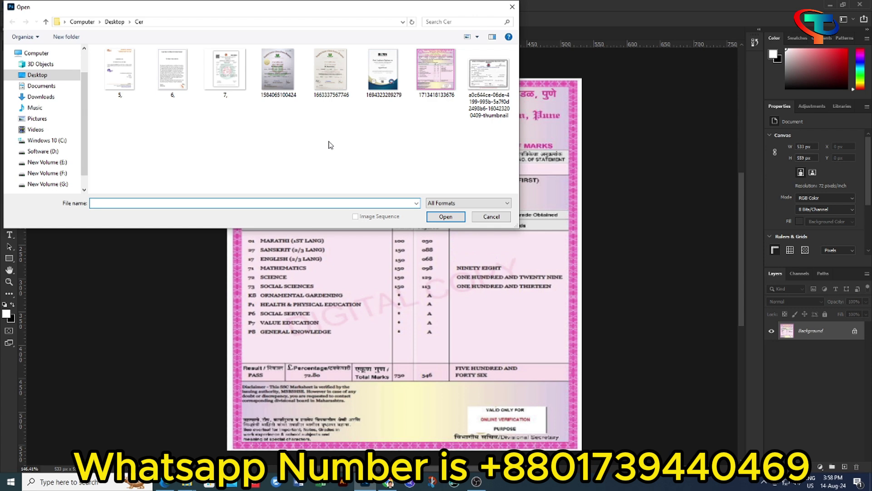
left_click(384, 77)
left_click(446, 217)
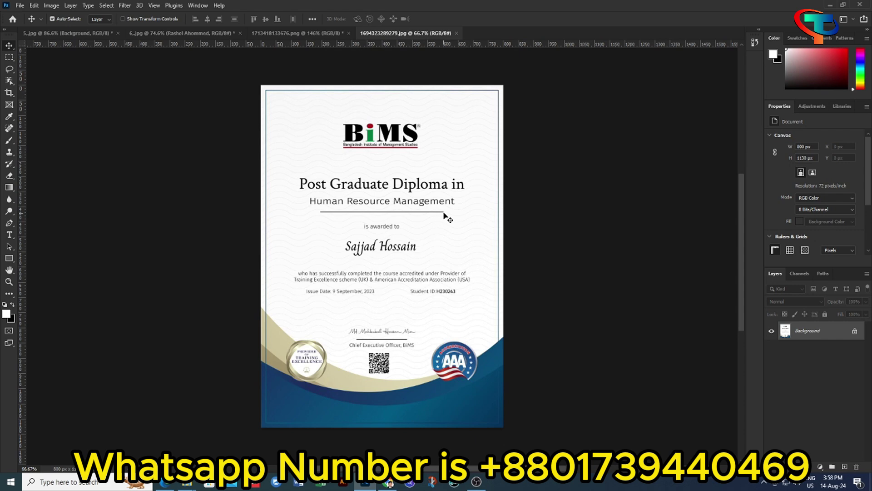
Step: Content-Aware Fill the whole recipient name, then undo the messy result
scroll(393, 241, "up", 3)
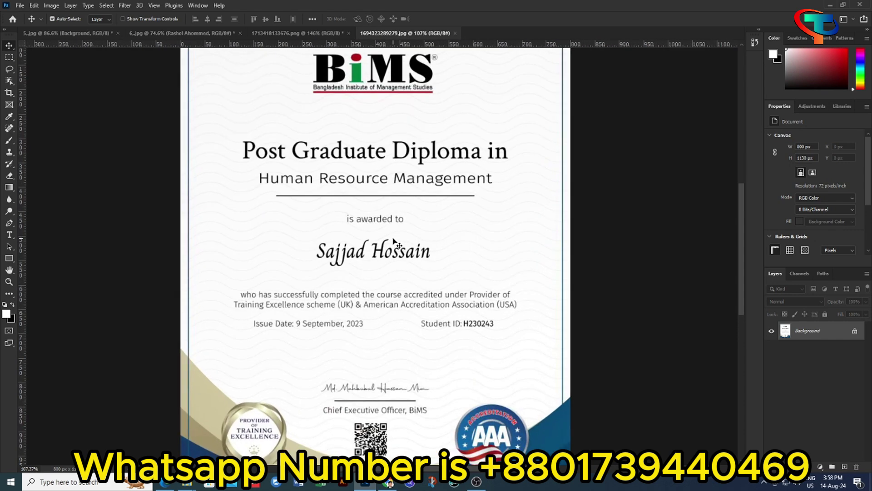
left_click(9, 57)
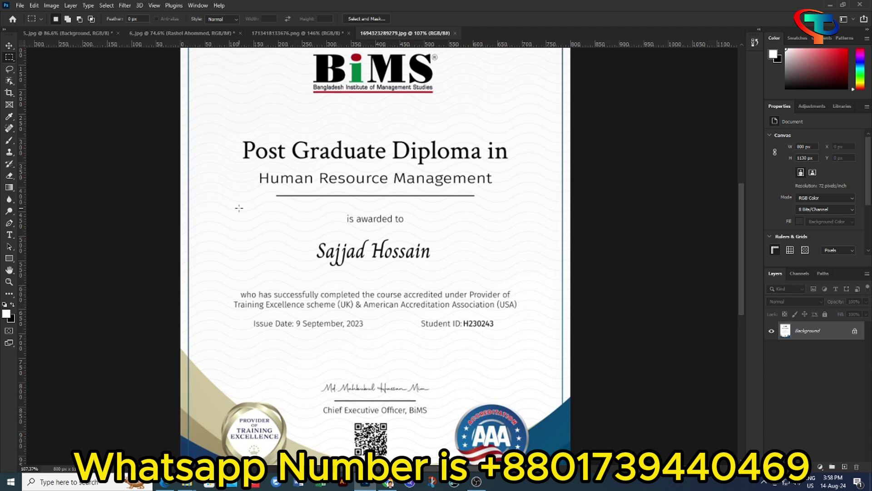
left_click_drag(311, 236, 438, 269)
key("shift+BackSpace")
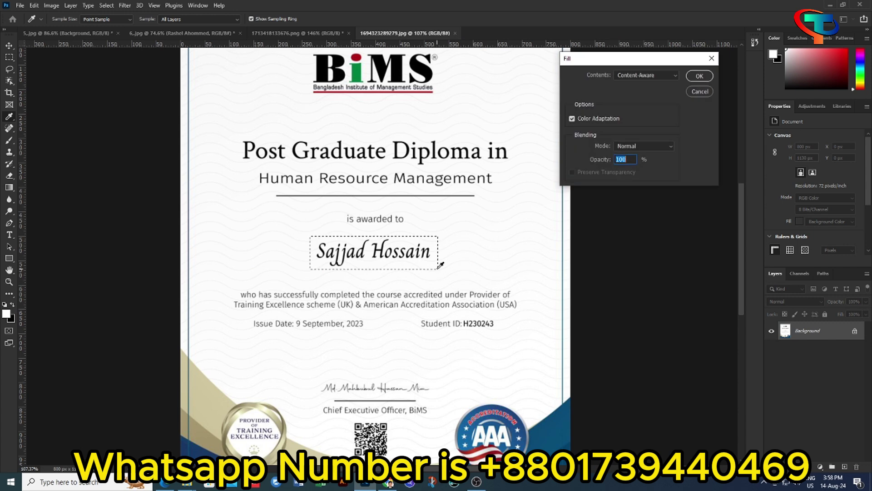
left_click(699, 76)
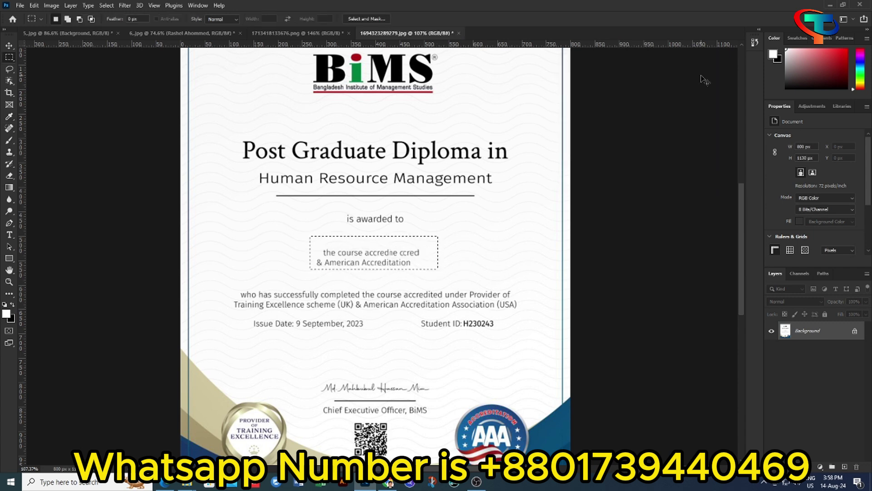
key("ctrl+z")
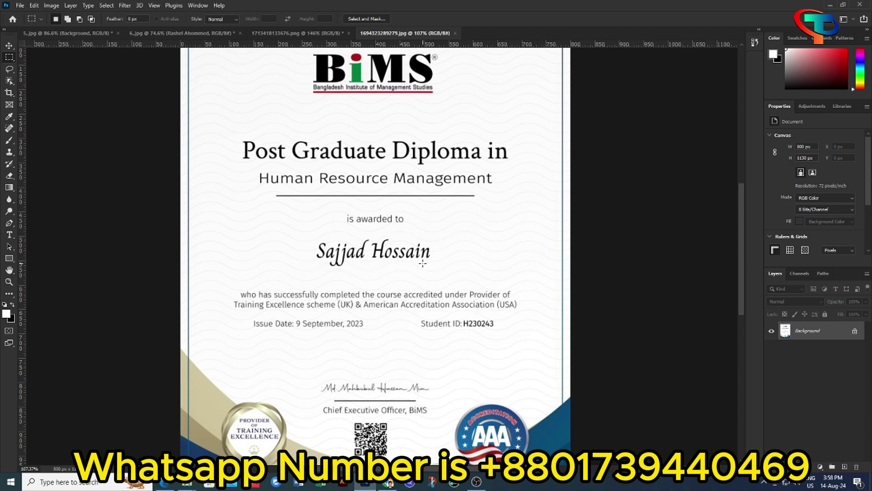
Step: Content-Aware Fill the name's second word, then the first name, separately
left_click_drag(371, 237, 434, 264)
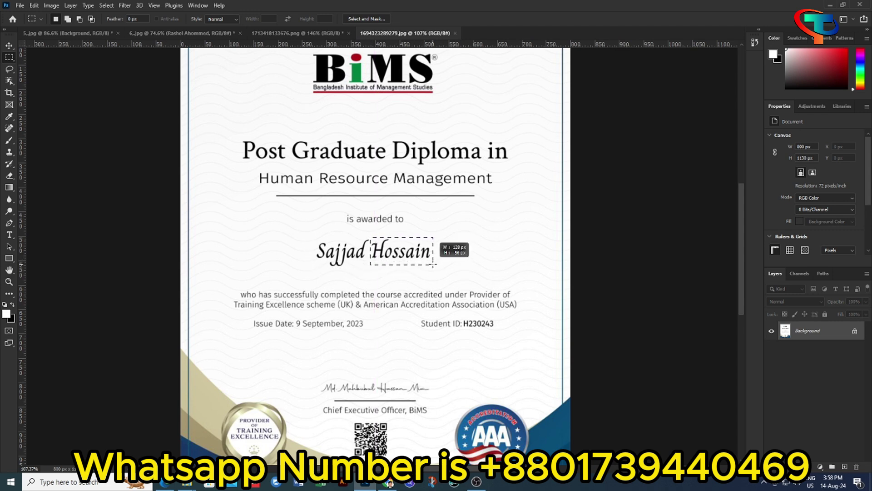
key("shift+F5")
left_click(697, 77)
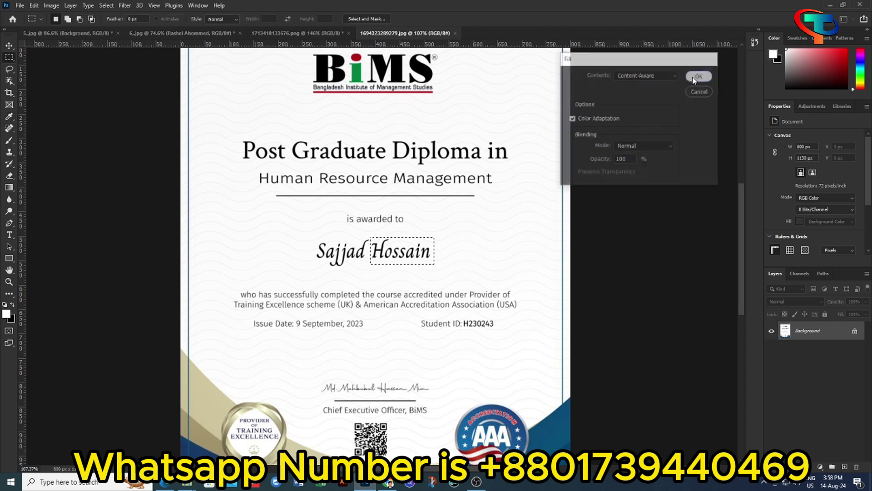
key("ctrl+d")
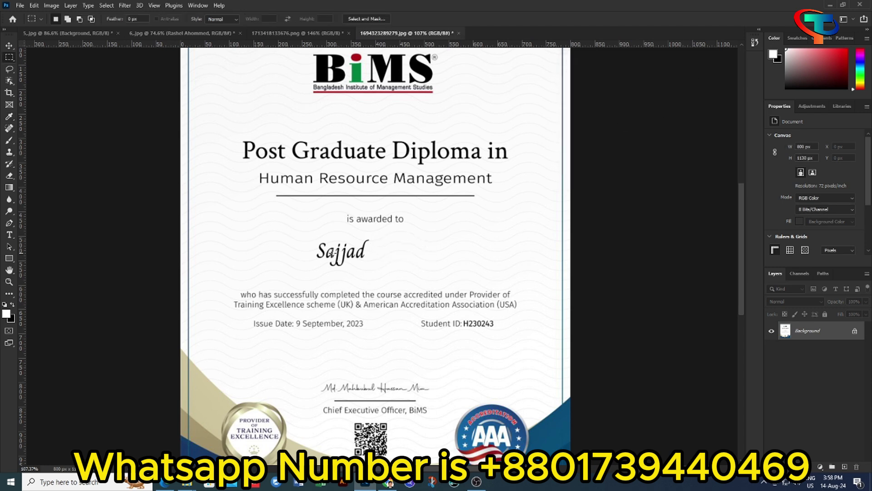
left_click_drag(311, 236, 315, 244)
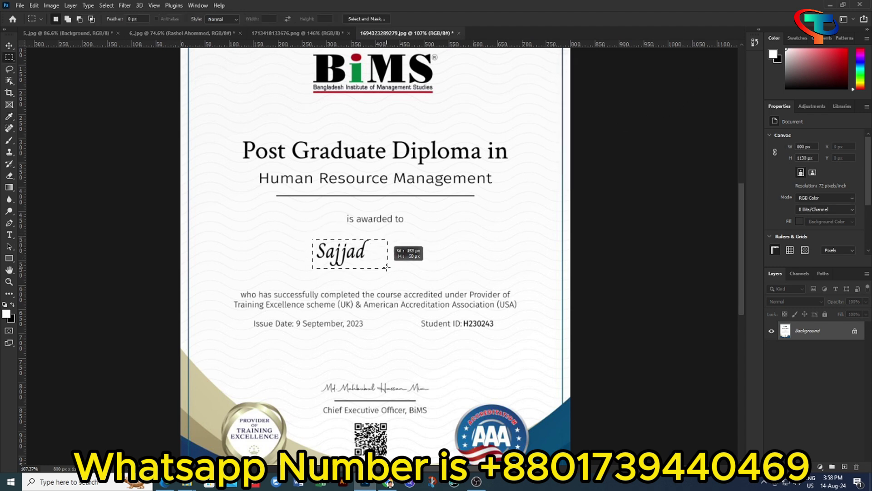
left_click_drag(384, 269, 371, 269)
key("shift+BackSpace")
left_click(700, 77)
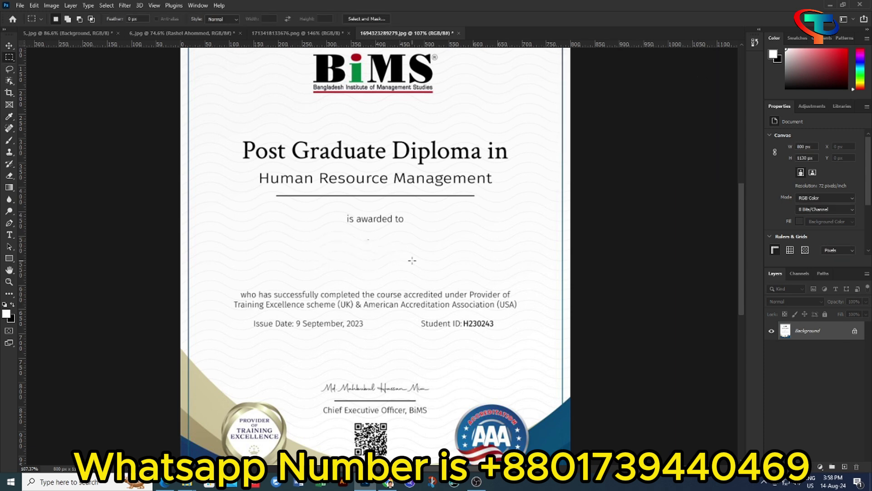
scroll(412, 260, "down", 3)
scroll(431, 268, "up", 3)
scroll(454, 277, "down", 2)
Step: Erase the Student ID line with Content-Aware Fill
scroll(465, 281, "down", 1)
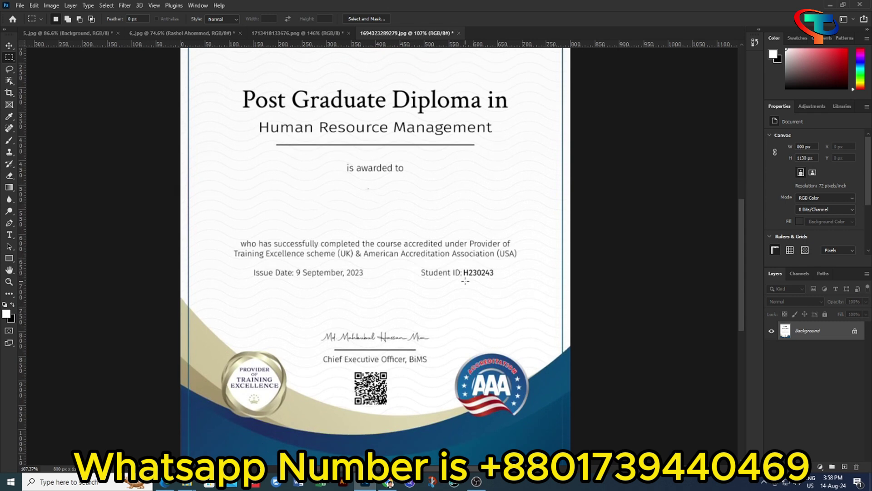
left_click_drag(417, 267, 506, 279)
key("shift+BackSpace")
left_click(700, 76)
key("ctrl+d")
Step: Erase the QR code under the Chief Executive Officer line with Content-Aware Fill
key("m")
scroll(480, 312, "down", 3)
scroll(480, 311, "up", 3)
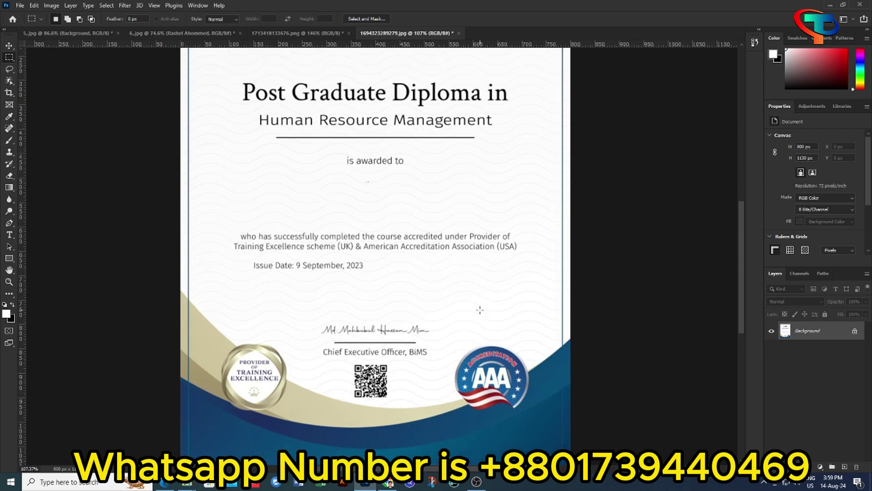
left_click_drag(351, 360, 392, 401)
key("shift+F5")
left_click(699, 75)
key("ctrl+d")
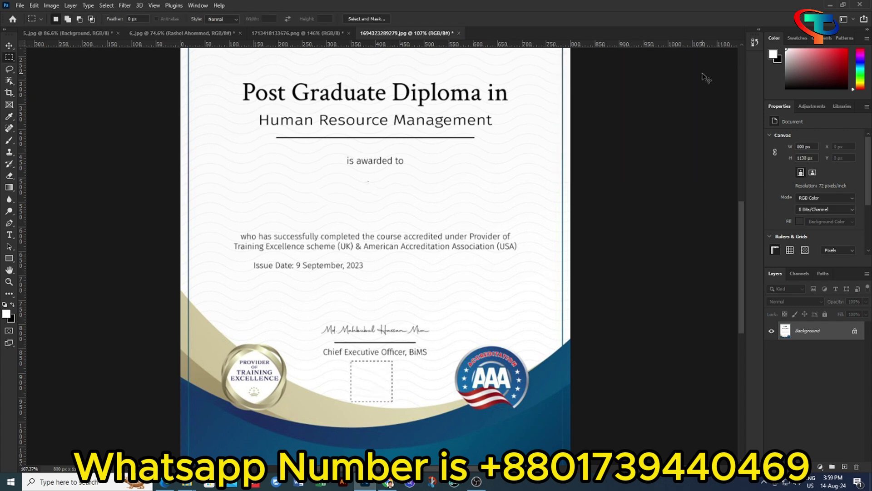
scroll(410, 380, "up", 2)
scroll(411, 380, "up", 3)
scroll(410, 380, "up", 2)
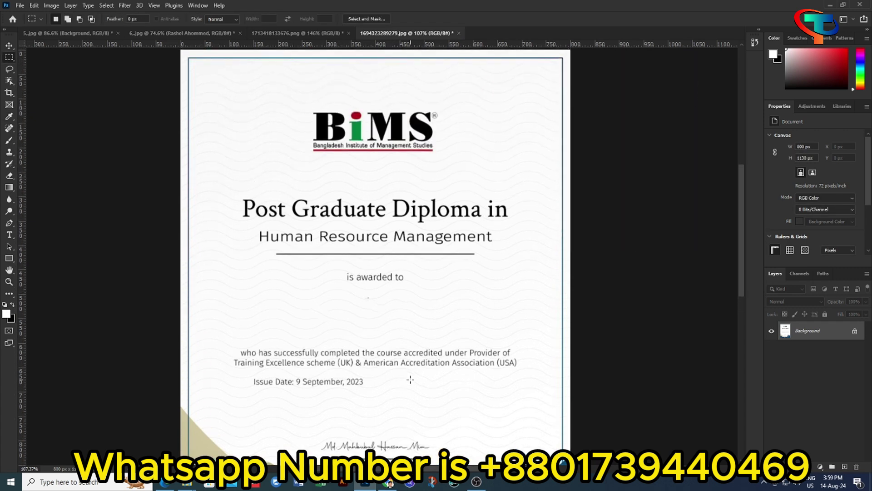
scroll(410, 380, "up", 2)
scroll(411, 380, "down", 2)
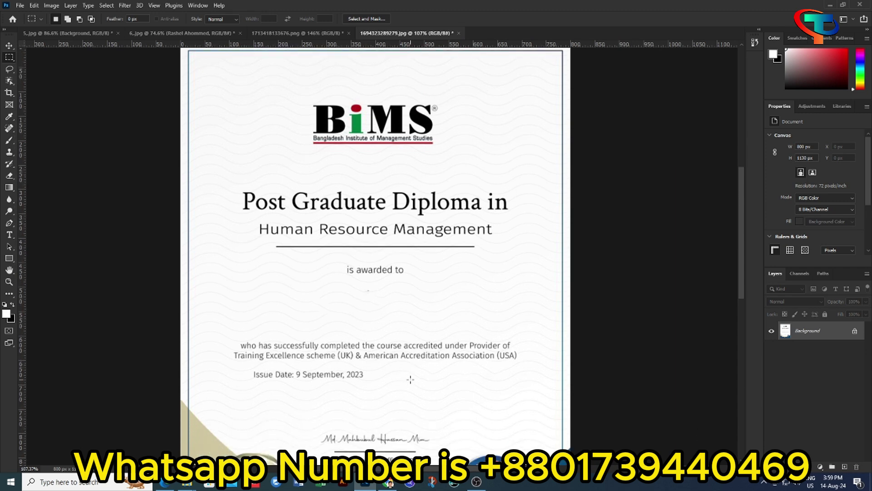
scroll(410, 380, "down", 2)
scroll(410, 379, "down", 1)
scroll(411, 379, "down", 2)
scroll(410, 379, "down", 1)
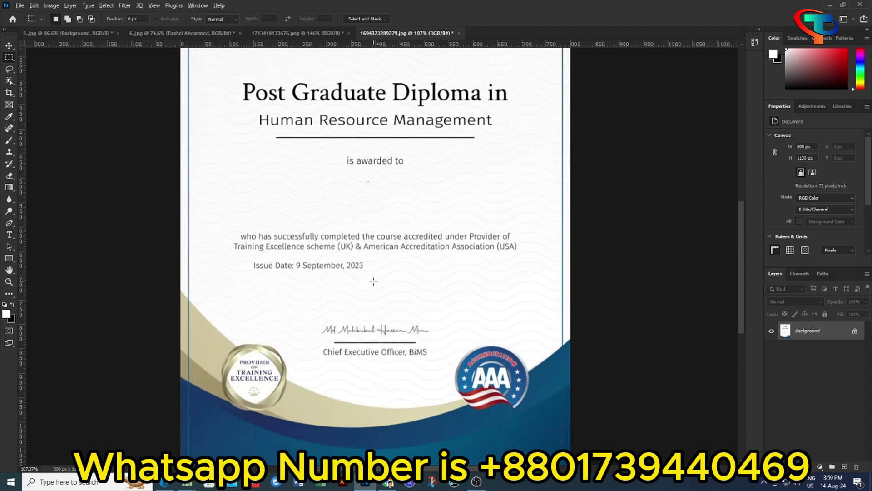
scroll(374, 281, "up", 3)
Step: Copy a '2' over the '3' so the issue year reads 2022, then return to the marksheet
scroll(315, 270, "up", 1)
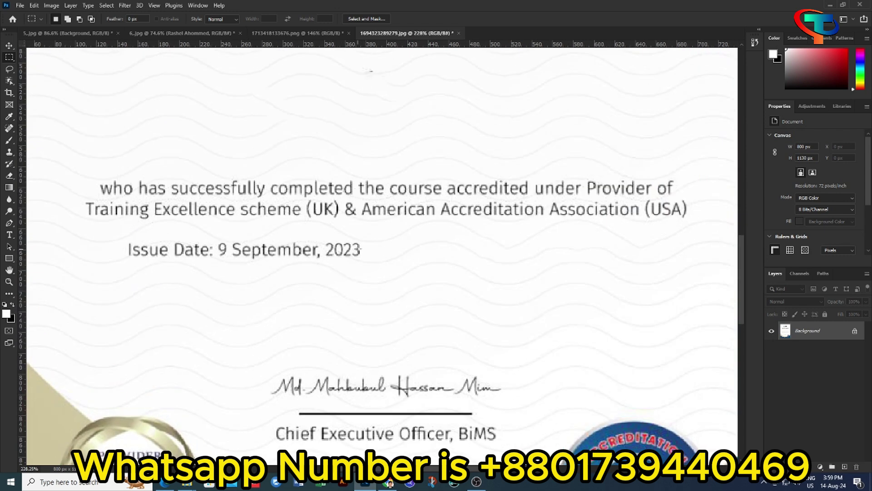
left_click_drag(343, 241, 351, 257)
left_click(9, 45)
left_click_drag(346, 250, 359, 257)
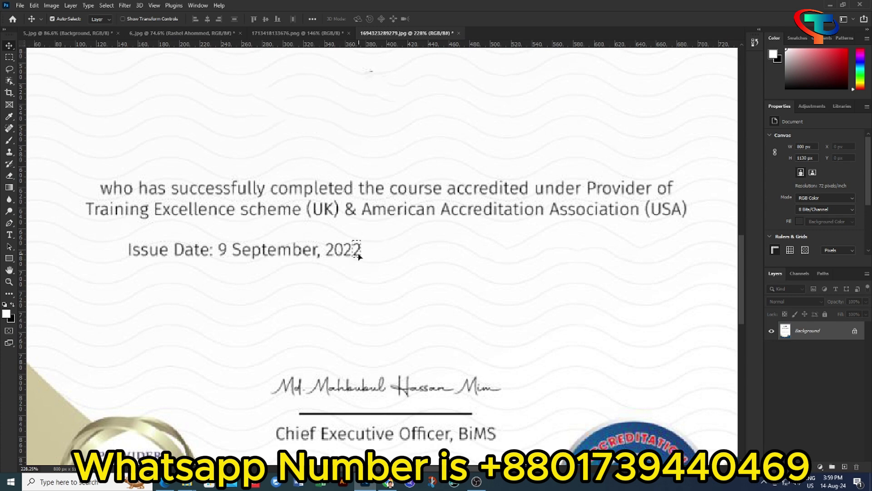
key("ctrl+d")
scroll(404, 285, "down", 5)
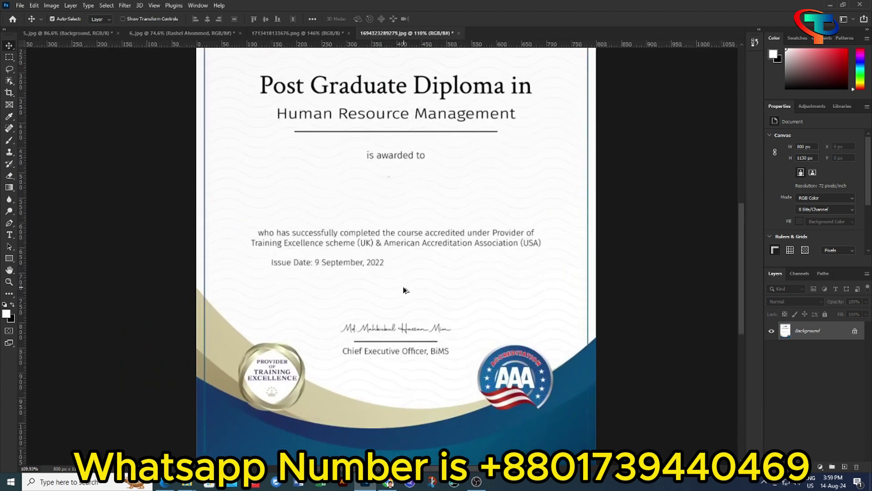
scroll(406, 292, "up", 2)
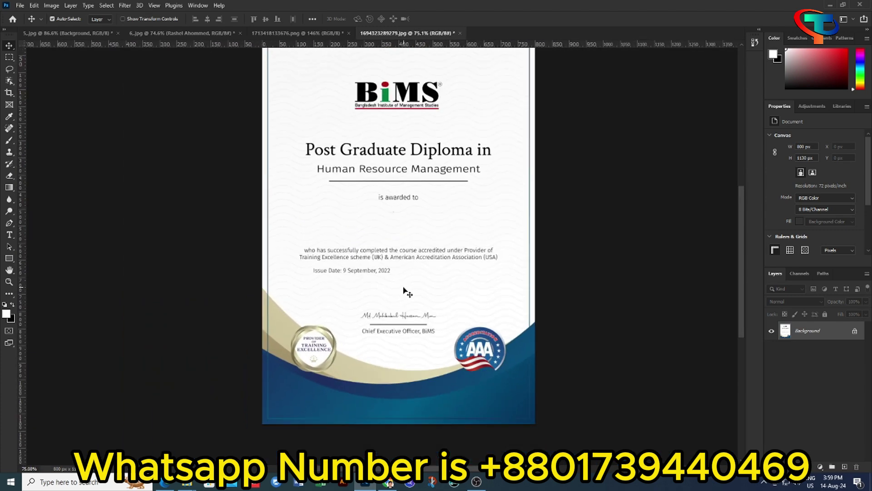
scroll(415, 253, "up", 2)
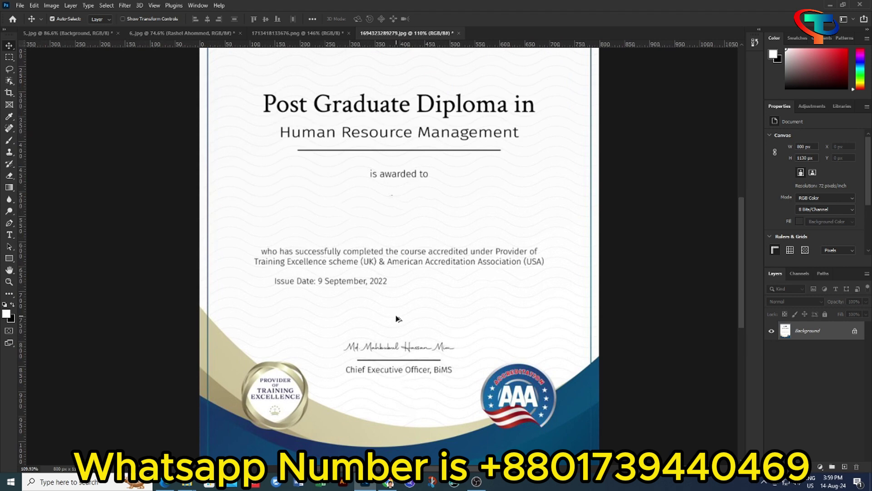
scroll(397, 319, "down", 1)
scroll(397, 319, "down", 2)
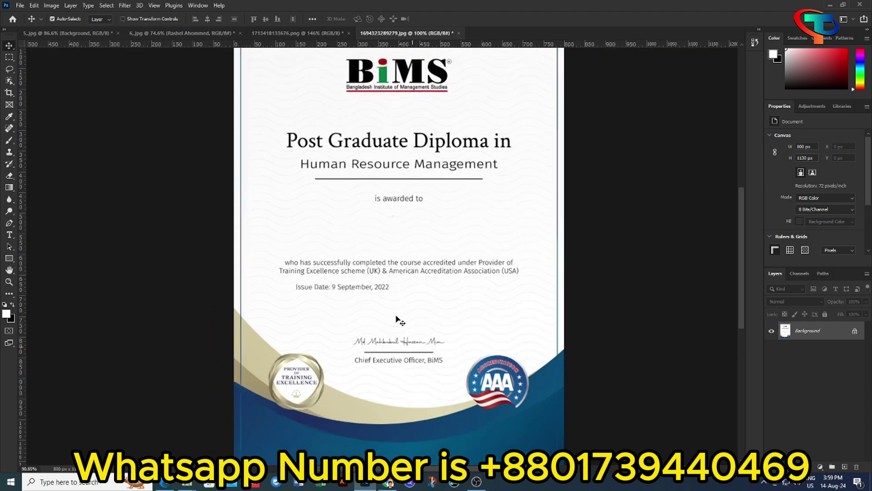
left_click(287, 35)
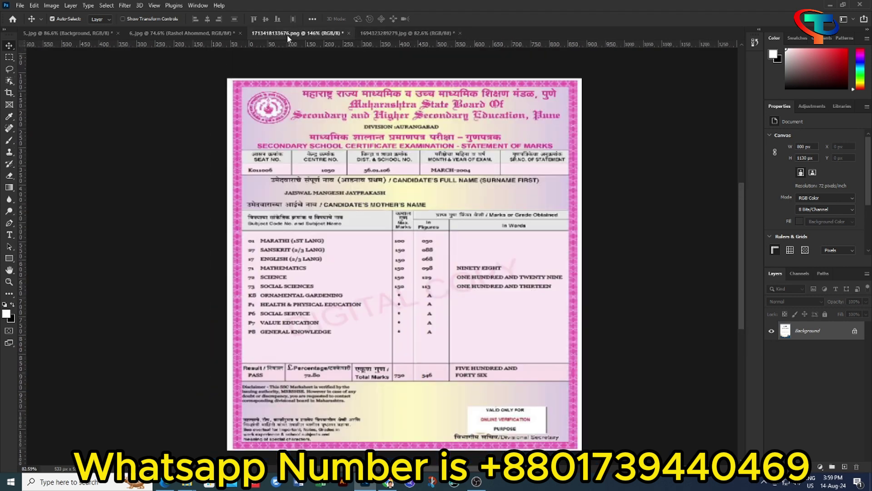
Step: Open the Dhaka board SSC certificate scan from the Desktop\Cer folder
left_click(382, 35)
left_click(20, 6)
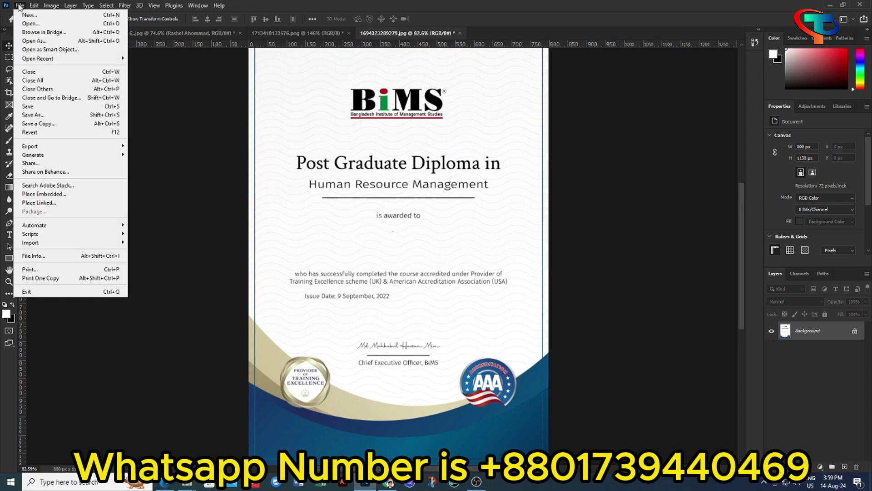
left_click(30, 23)
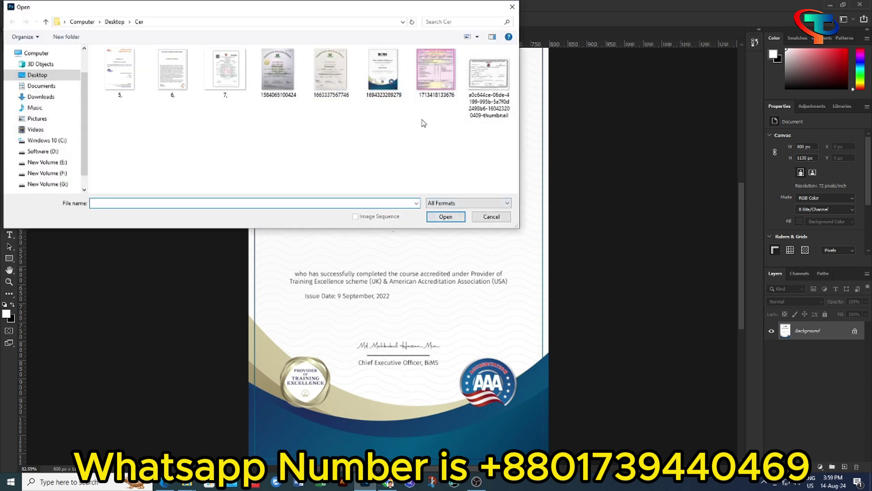
left_click(489, 75)
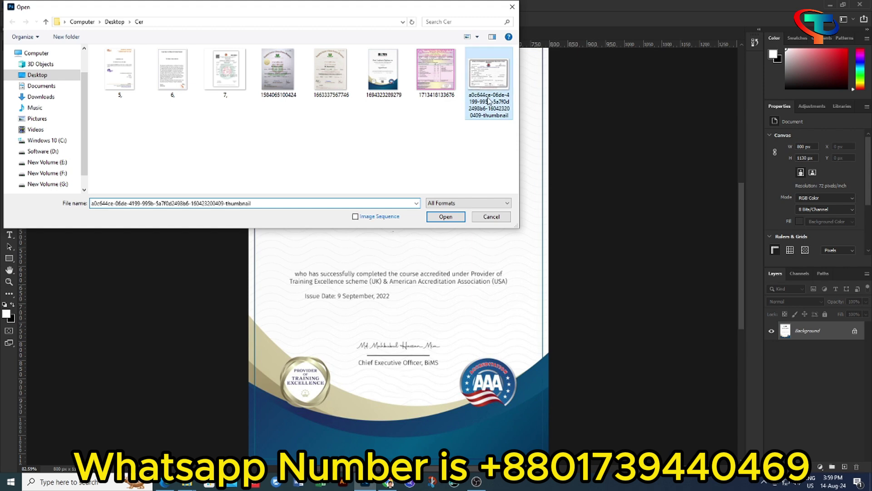
left_click(448, 223)
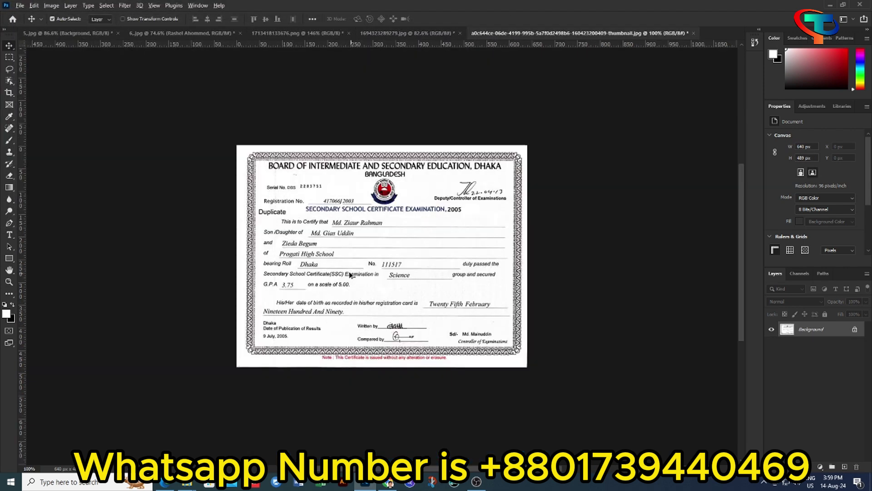
Step: Cover roll number 111517 with a blank patch taken from its right
scroll(316, 256, "up", 2)
scroll(316, 257, "up", 2)
scroll(316, 256, "up", 1)
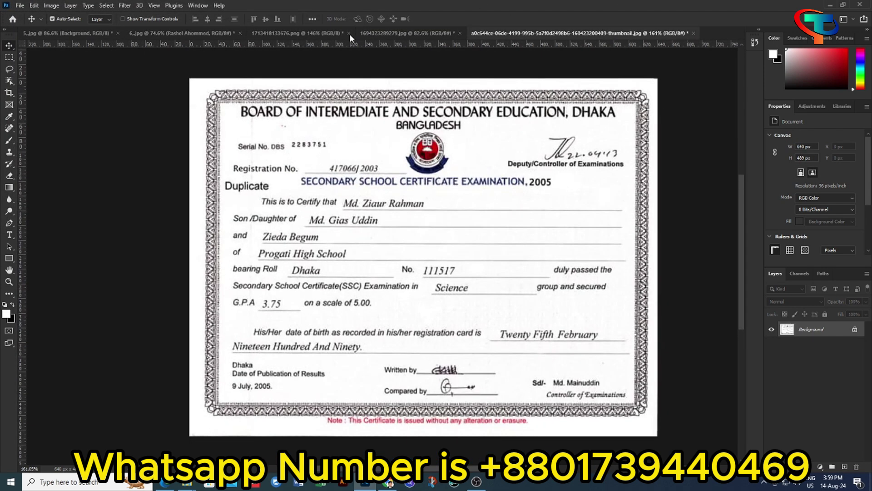
left_click(8, 58)
scroll(454, 280, "up", 1)
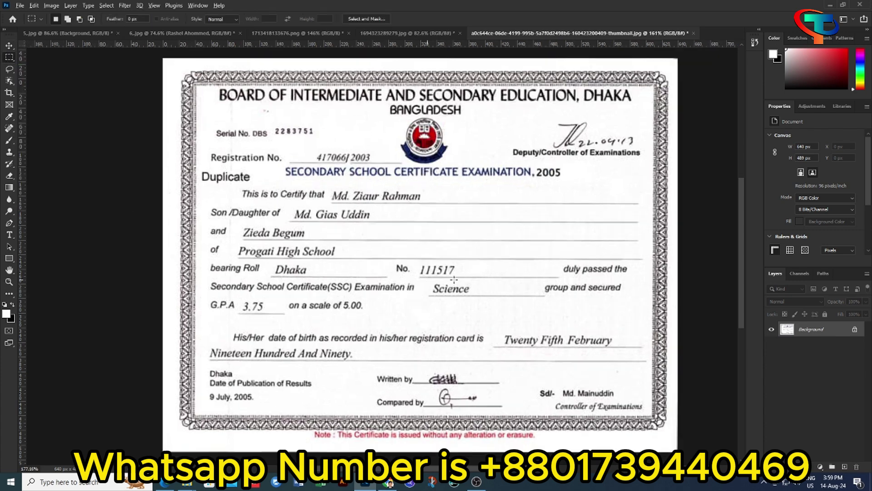
scroll(455, 280, "up", 2)
scroll(470, 270, "down", 4)
scroll(467, 278, "up", 2)
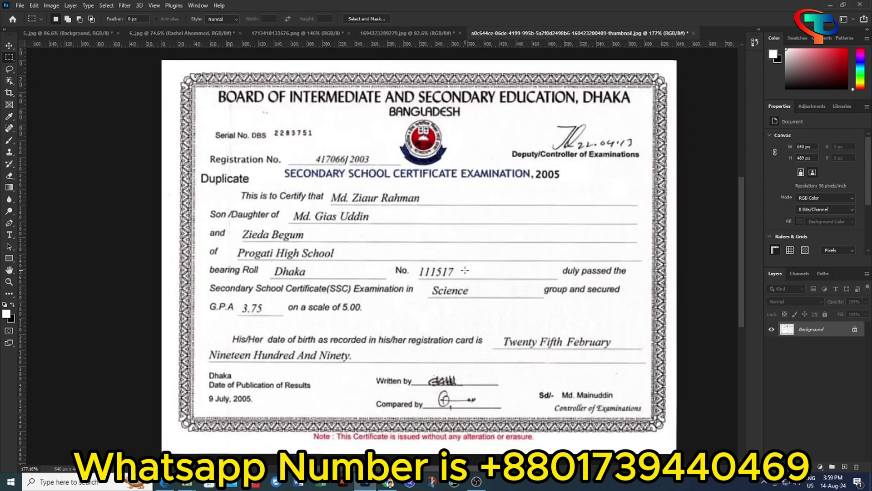
left_click_drag(465, 267, 511, 275)
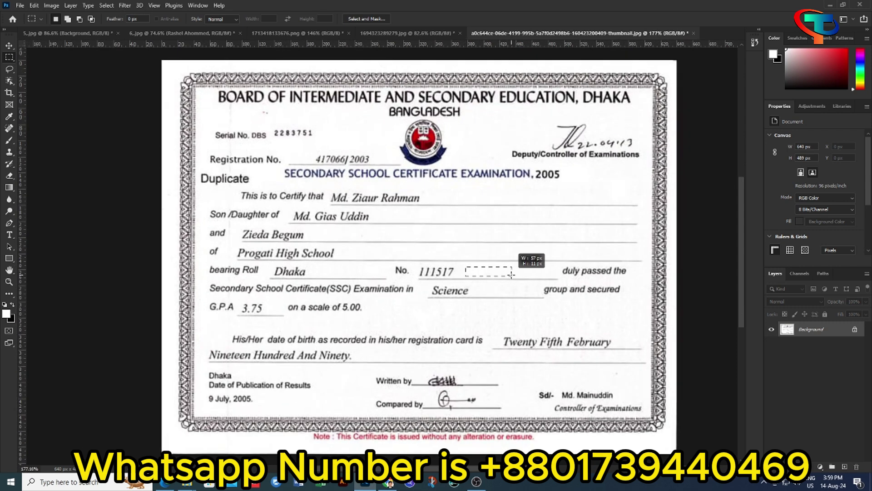
key("v")
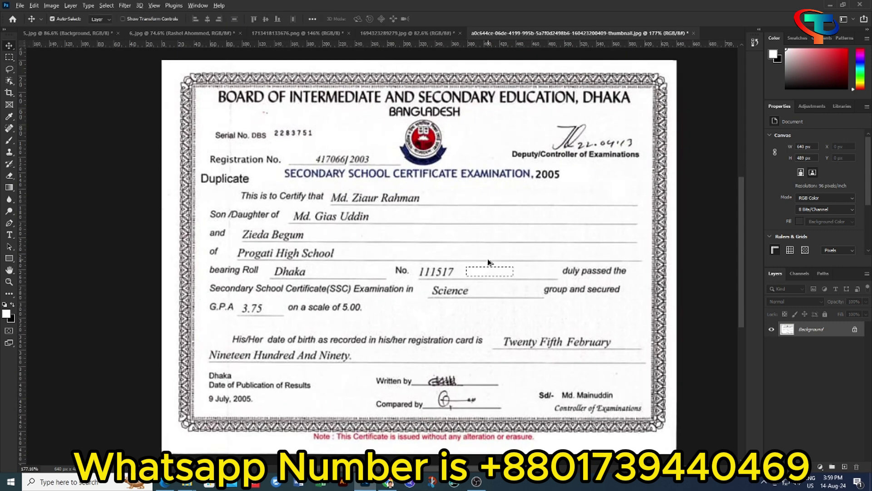
mouse_move(487, 275)
left_mouse_down()
mouse_move(440, 274)
mouse_move(456, 275)
left_mouse_up()
Step: Cover the word Dhaka with blank paper, then select a blank strip after 3.75
left_click(12, 56)
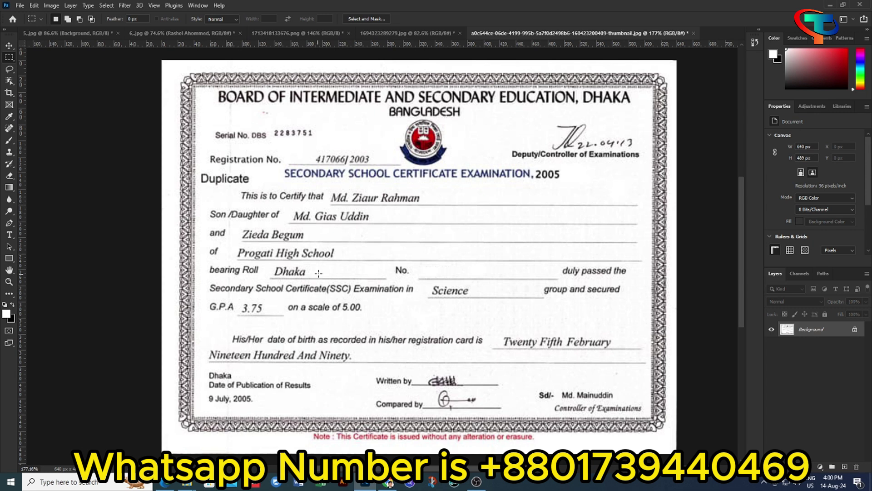
scroll(333, 257, "down", 2)
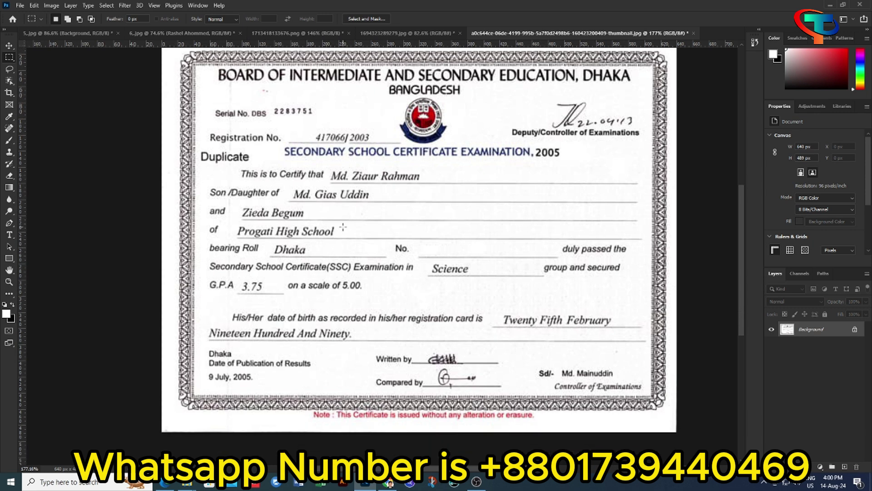
left_click_drag(332, 245, 383, 257)
left_click(337, 253)
left_click_drag(334, 243, 376, 255)
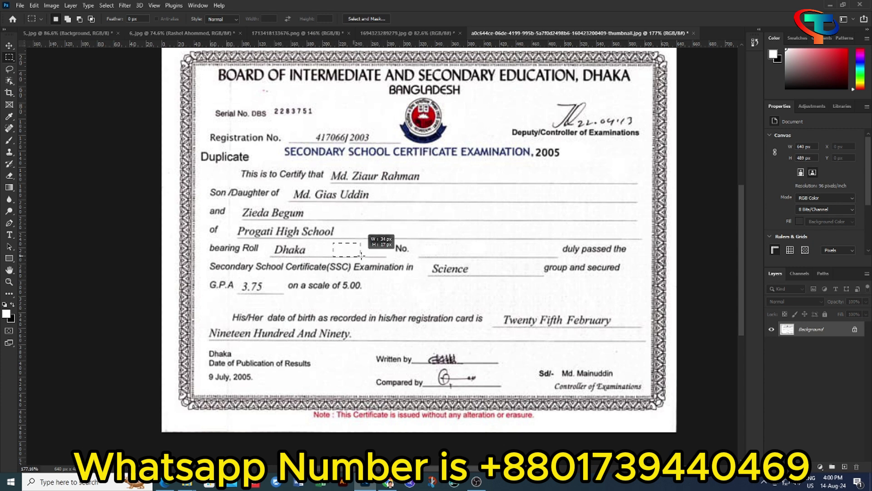
left_click(10, 46)
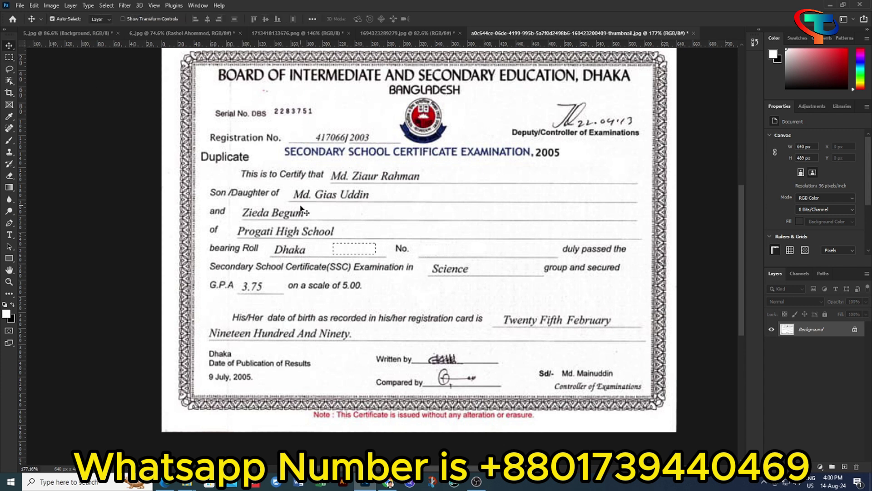
left_click_drag(352, 252, 290, 253)
left_click(9, 56)
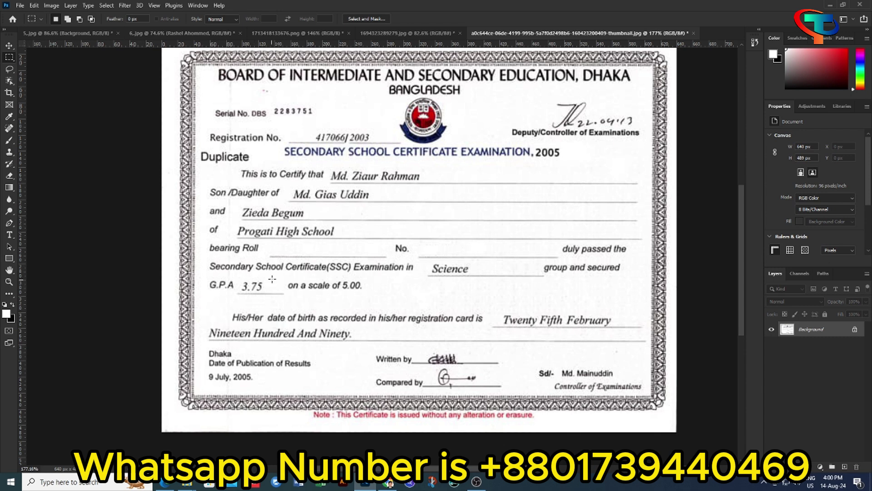
mouse_move(270, 277)
left_mouse_down()
mouse_move(281, 290)
mouse_move(255, 287)
left_mouse_up()
Step: Cover the GPA 3.75 and the student's name with blank paper patches
left_click(9, 46)
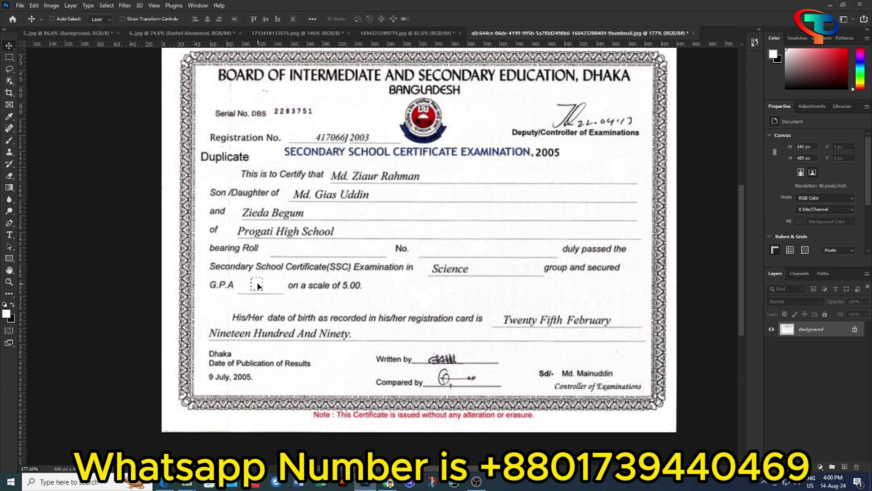
left_click(15, 57)
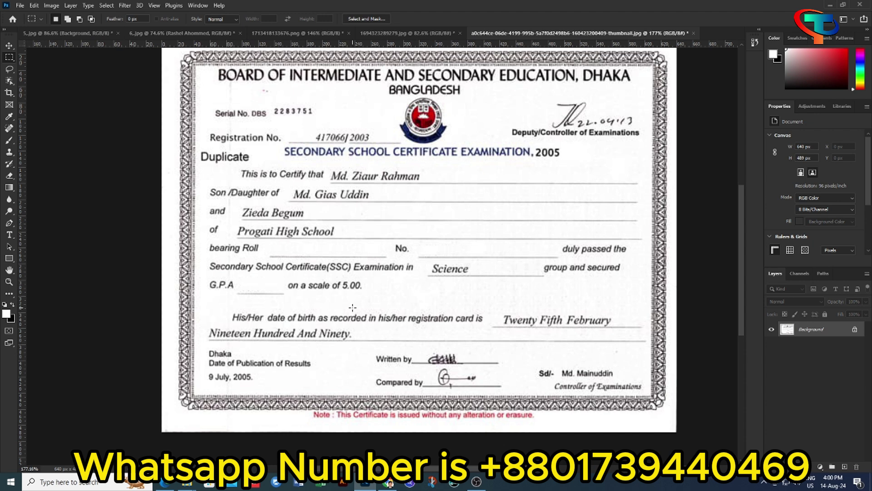
scroll(353, 307, "up", 1)
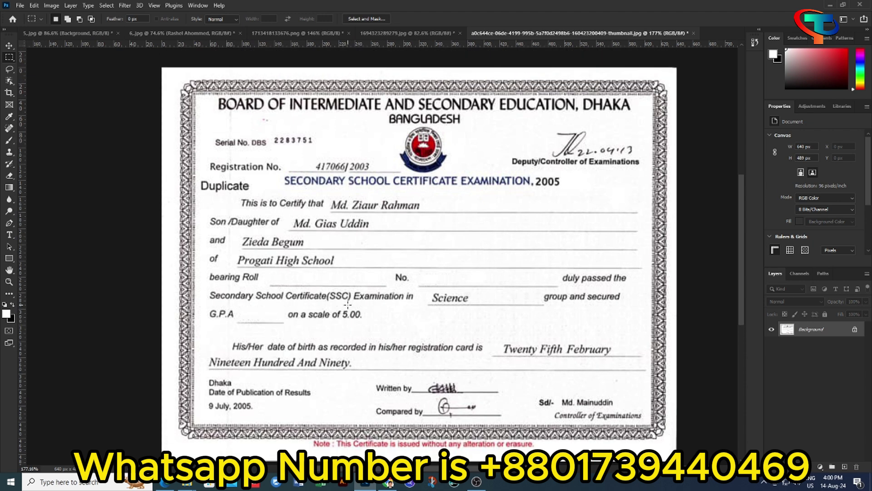
scroll(348, 304, "up", 2)
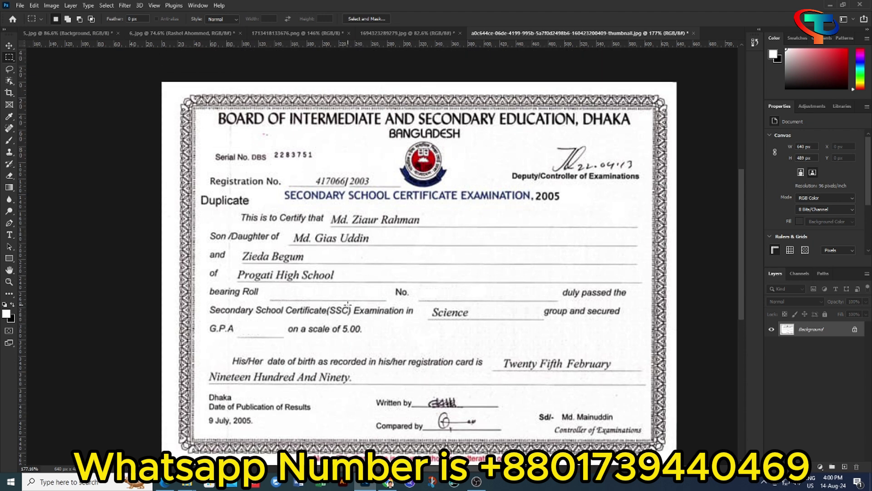
scroll(347, 305, "up", 1)
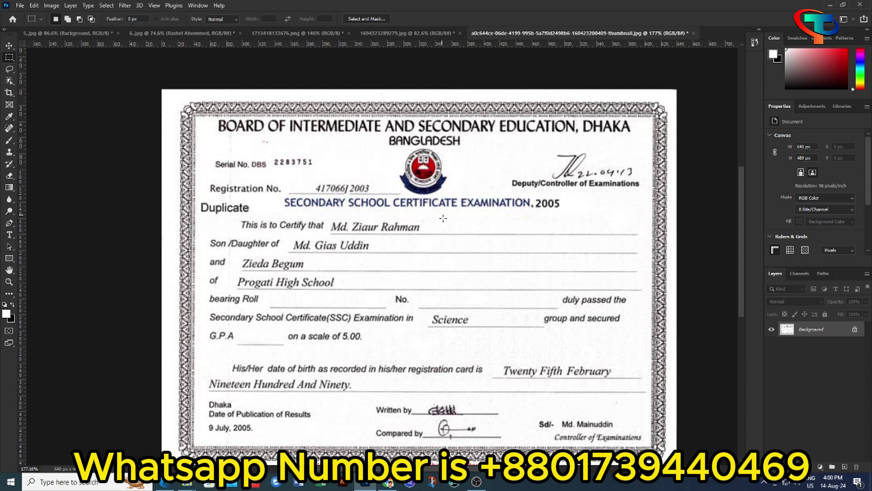
left_click_drag(443, 218, 510, 233)
left_click(9, 46)
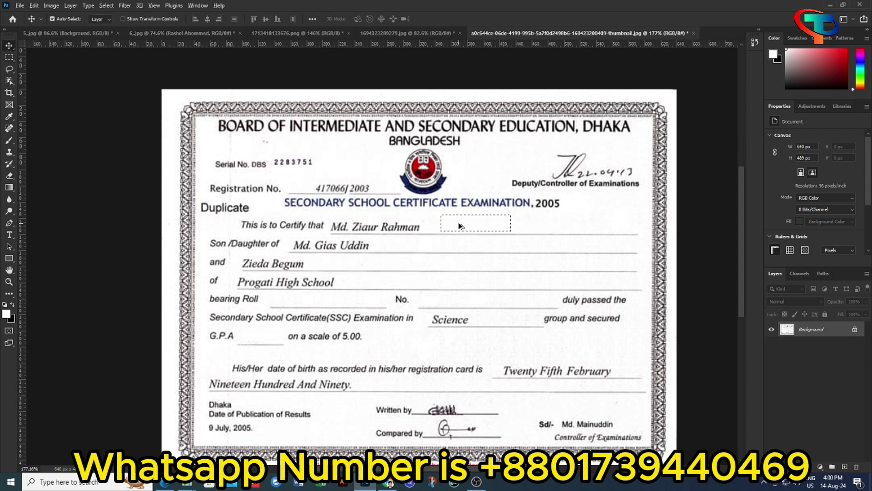
left_click_drag(460, 225, 384, 227)
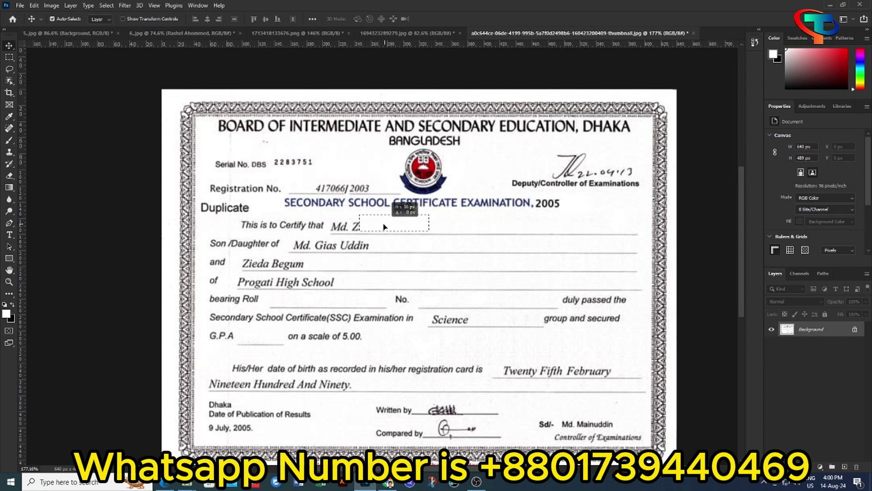
left_click_drag(384, 227, 362, 227)
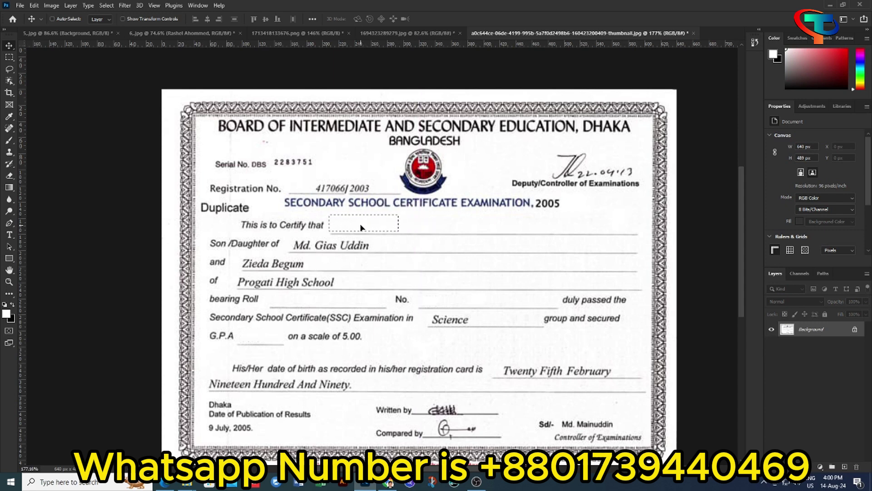
Step: Cover the parents' names and the school name Progati High School with a blank patch
left_click(9, 57)
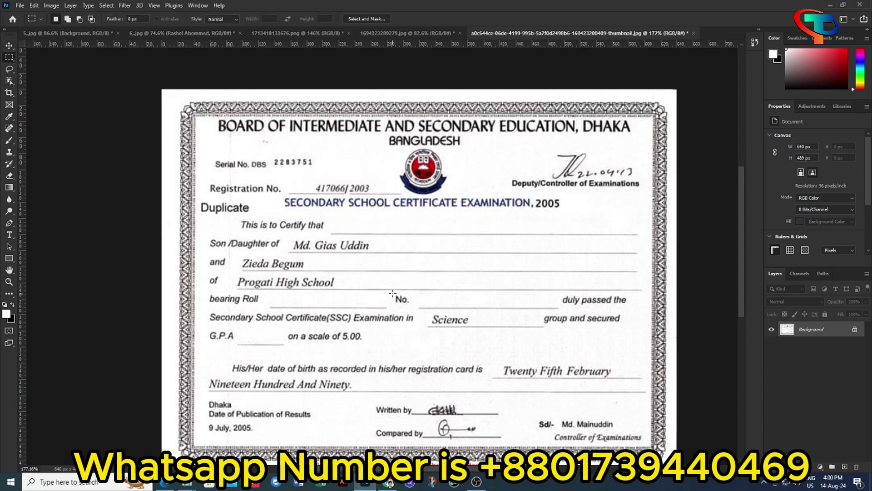
left_click_drag(380, 241, 465, 248)
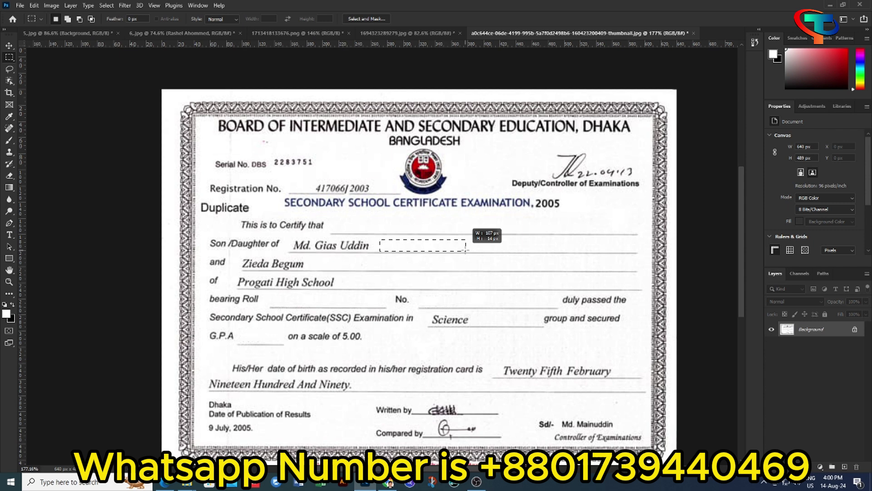
key("v")
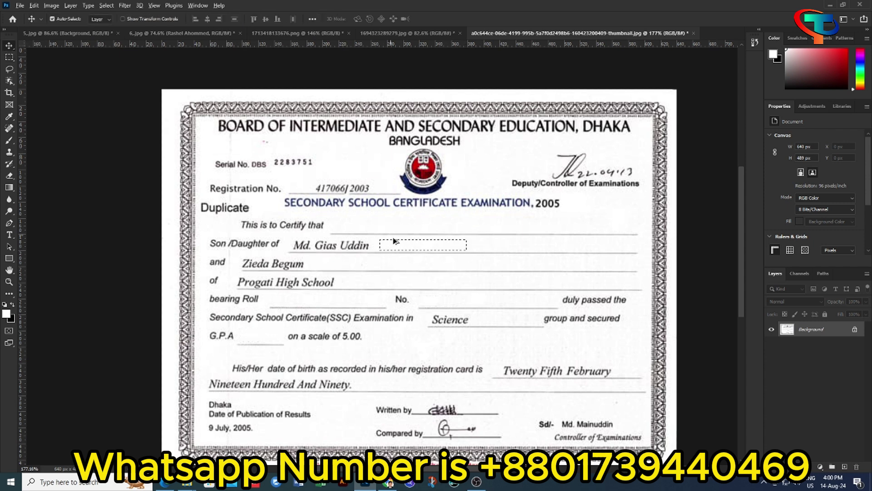
left_click_drag(411, 246, 326, 244)
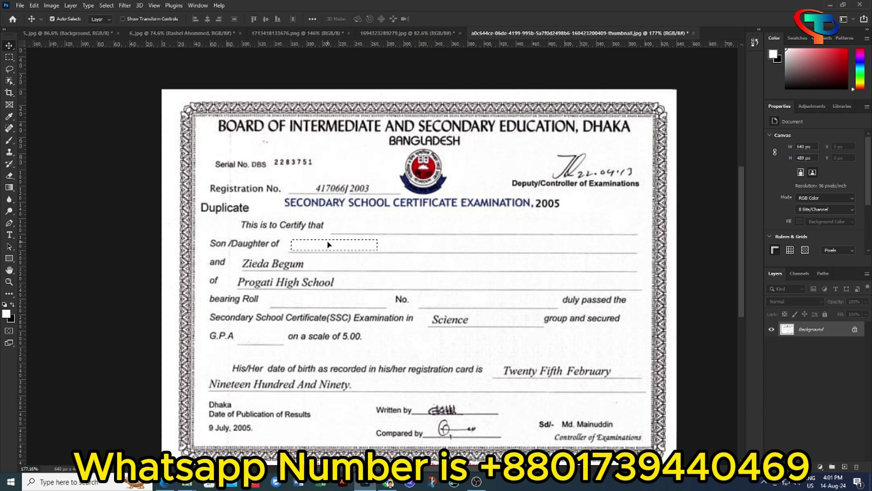
mouse_move(330, 245)
left_mouse_down()
mouse_move(323, 264)
mouse_move(277, 259)
mouse_move(314, 282)
left_mouse_up()
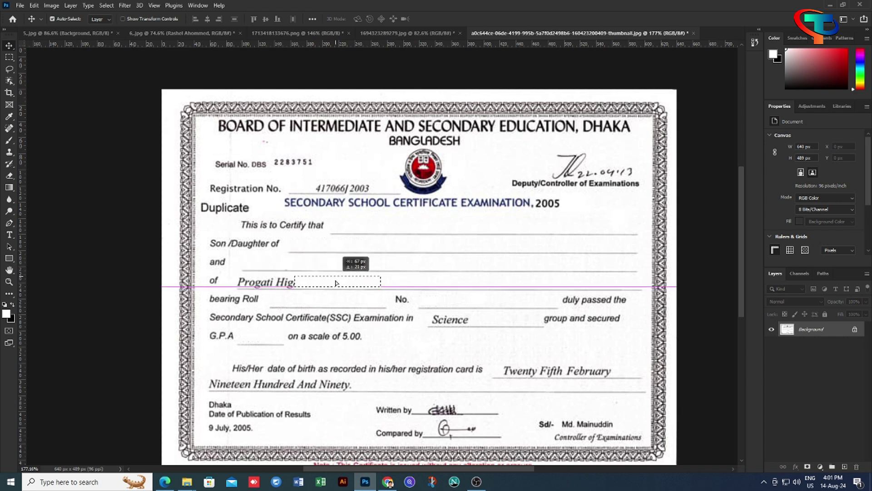
key("Down")
key("Down")
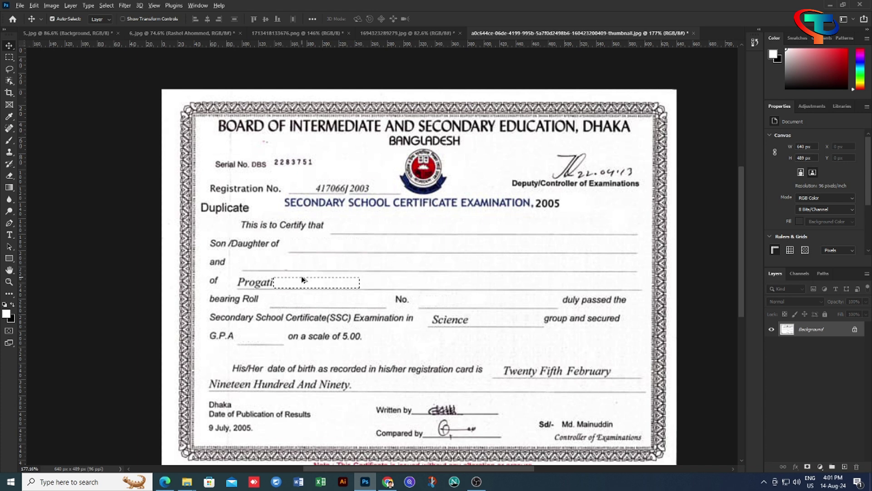
left_click_drag(320, 285, 274, 283)
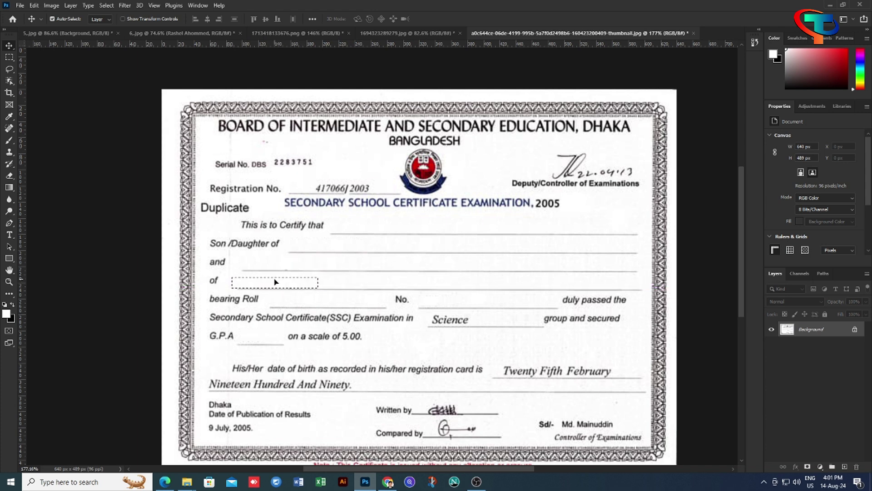
key("ctrl+d")
Step: Cover the group entry Science with blank paper copied from its right
scroll(426, 303, "down", 2)
scroll(419, 359, "up", 1)
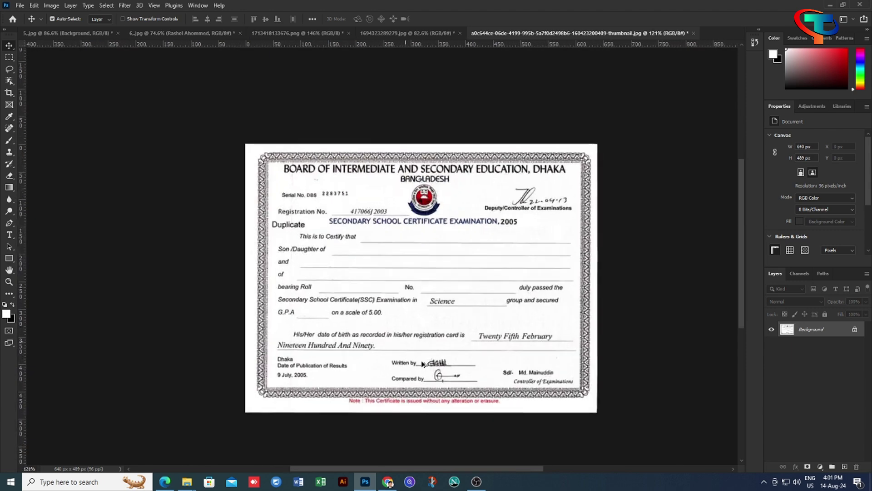
scroll(420, 361, "up", 1)
scroll(422, 363, "up", 1)
left_click(9, 58)
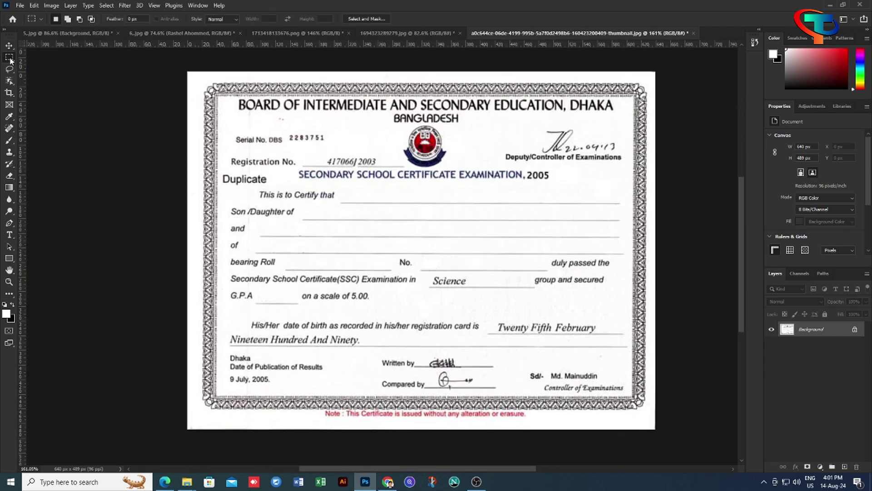
left_click_drag(481, 274, 525, 285)
left_click(9, 45)
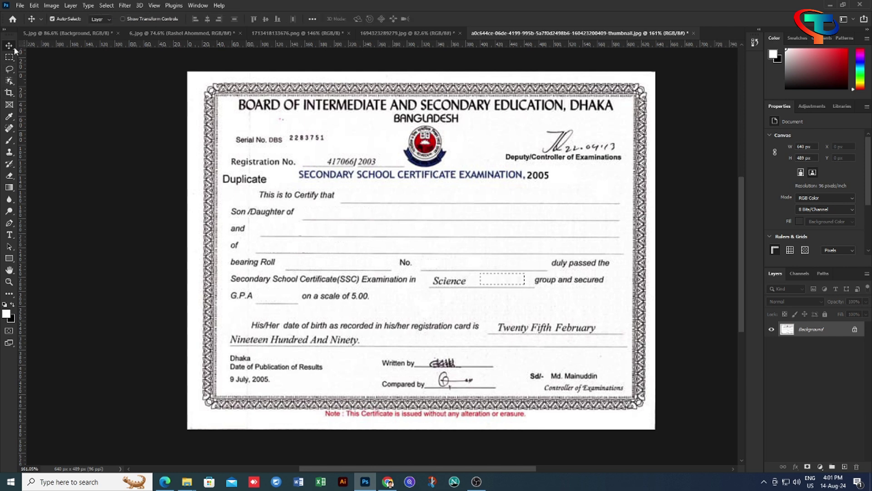
mouse_move(506, 280)
left_mouse_down()
mouse_move(483, 265)
mouse_move(450, 282)
left_mouse_up()
key("ctrl+z")
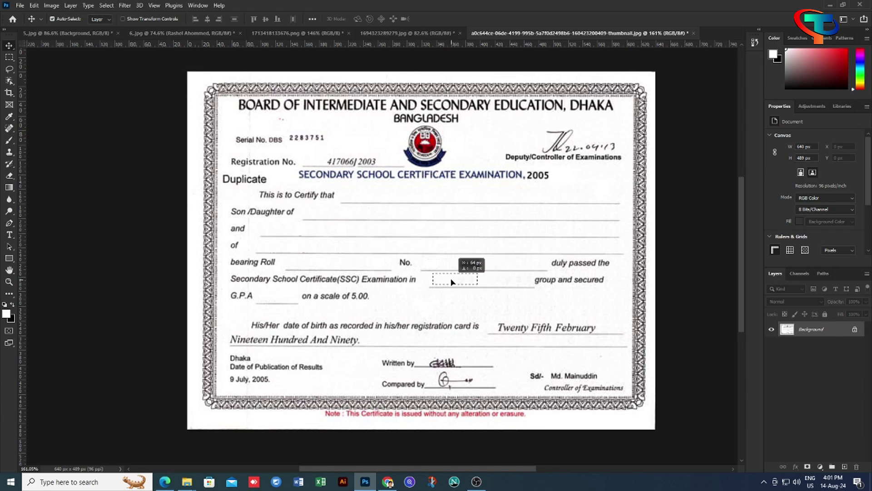
key("ctrl+d")
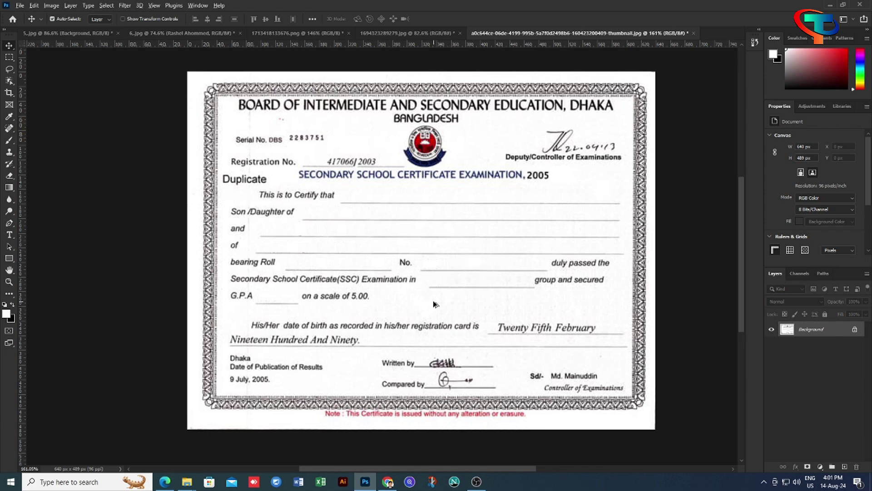
Step: Select the Horizontal Type tool to add new text
scroll(433, 300, "up", 3)
scroll(432, 300, "down", 3)
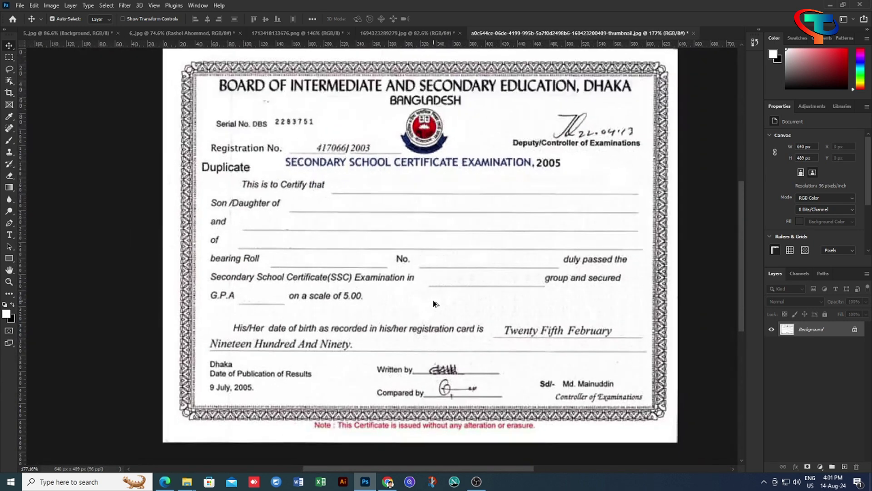
scroll(433, 300, "up", 1)
left_click(9, 235)
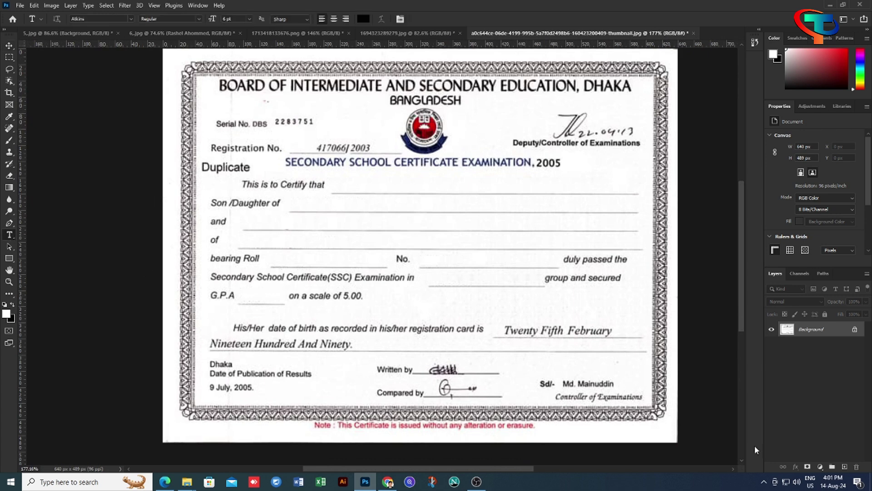